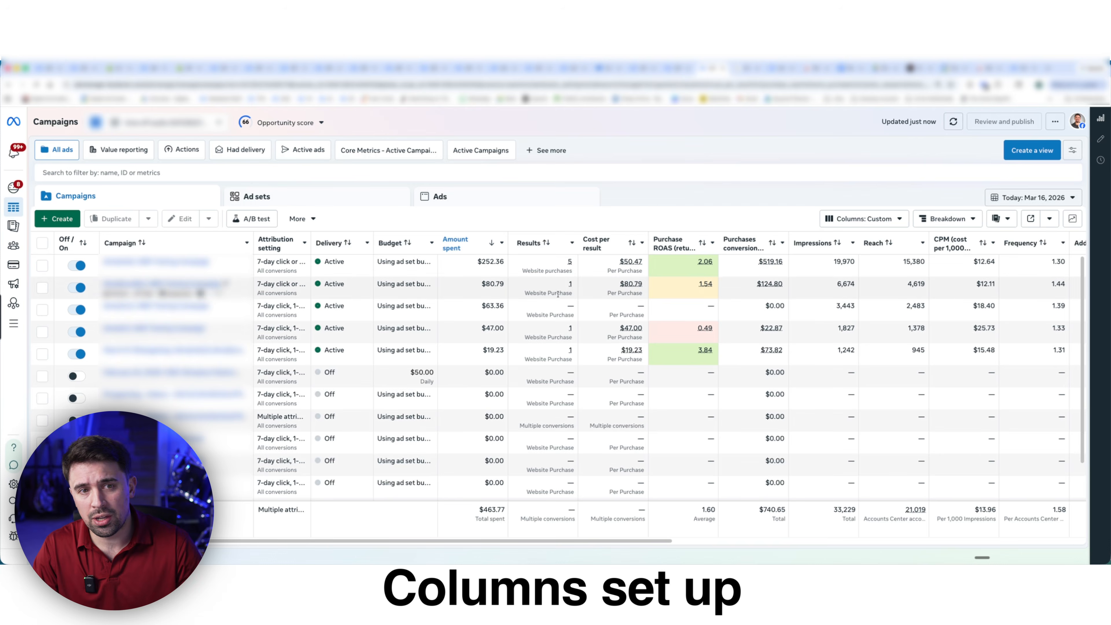
# - Look across the campaign table's metric columns, including cost per result, purchase ROAS, adds to cart, checkouts initiated and average purchases conversion value
pyautogui.hscroll(-10, 492, 312)
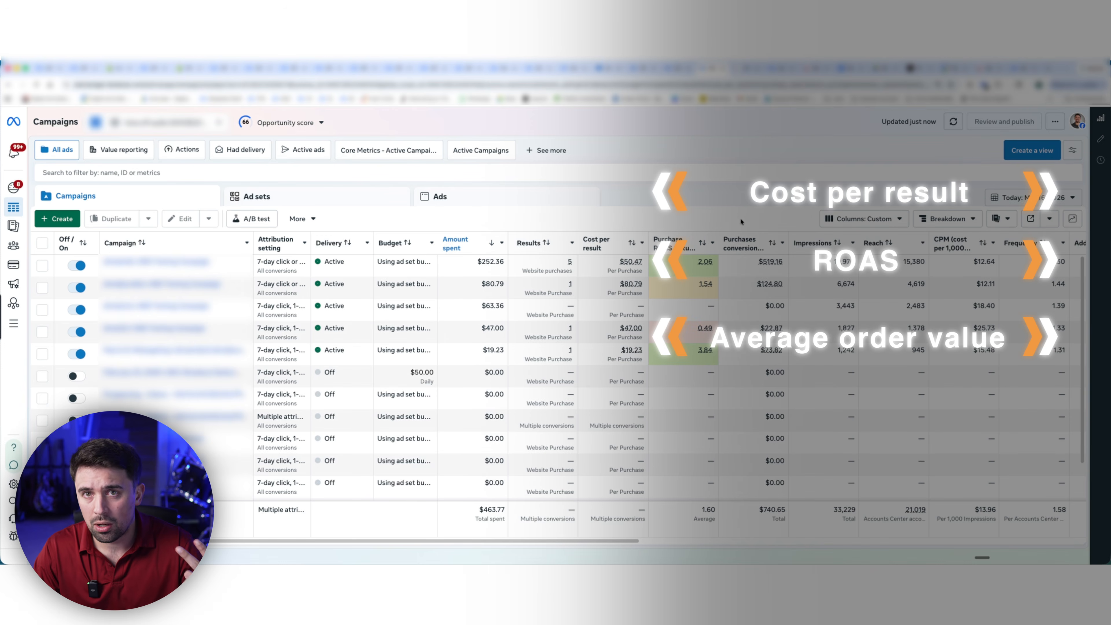
pyautogui.hscroll(5, 755, 245)
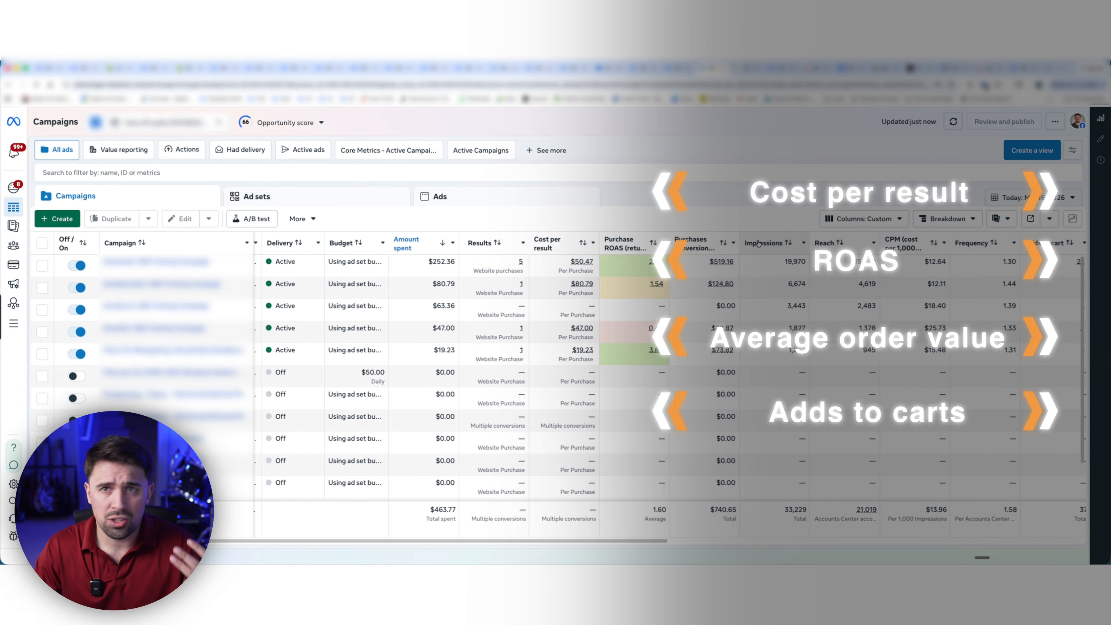
pyautogui.hscroll(8, 778, 254)
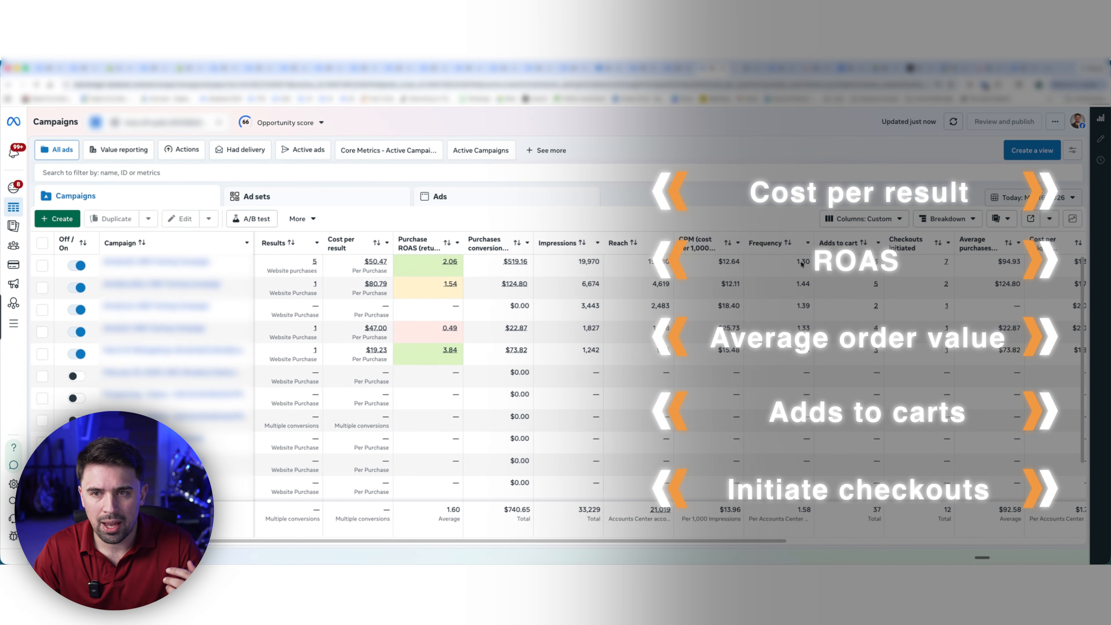
pyautogui.hscroll(-10, 801, 262)
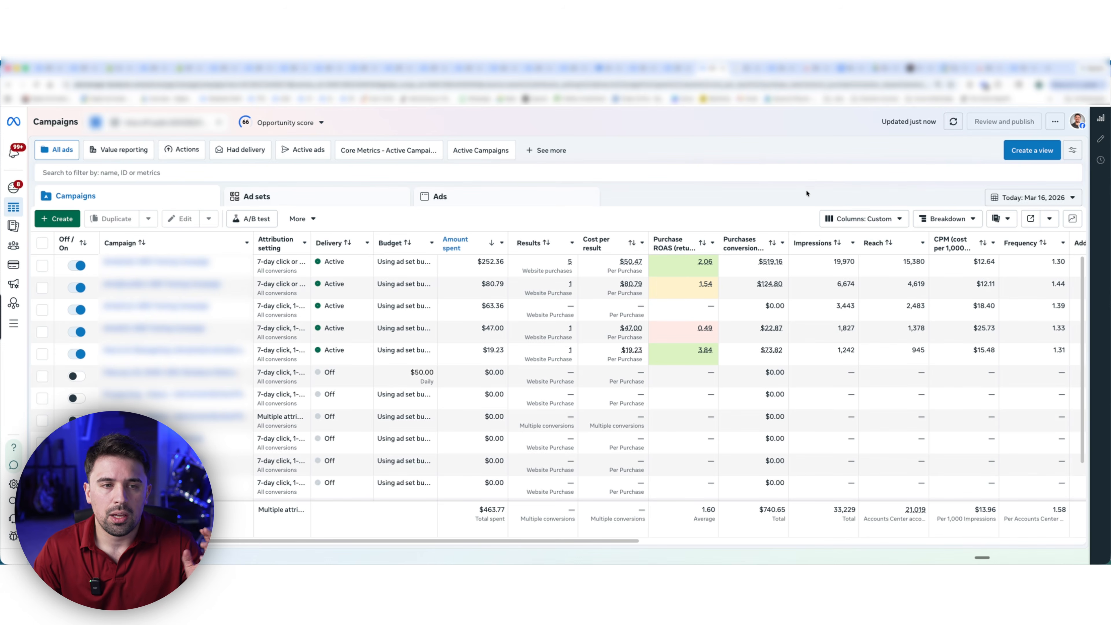
# - Open the Custom column set for editing and browse its available key metrics, from Results & spend down to Engagement
pyautogui.click(849, 221)
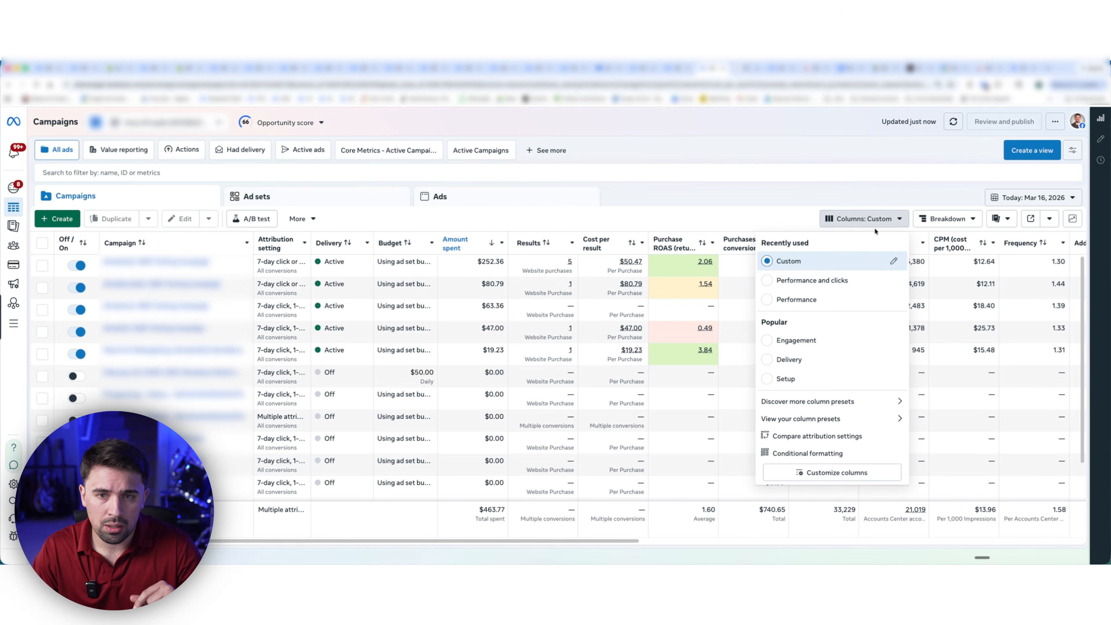
pyautogui.click(891, 262)
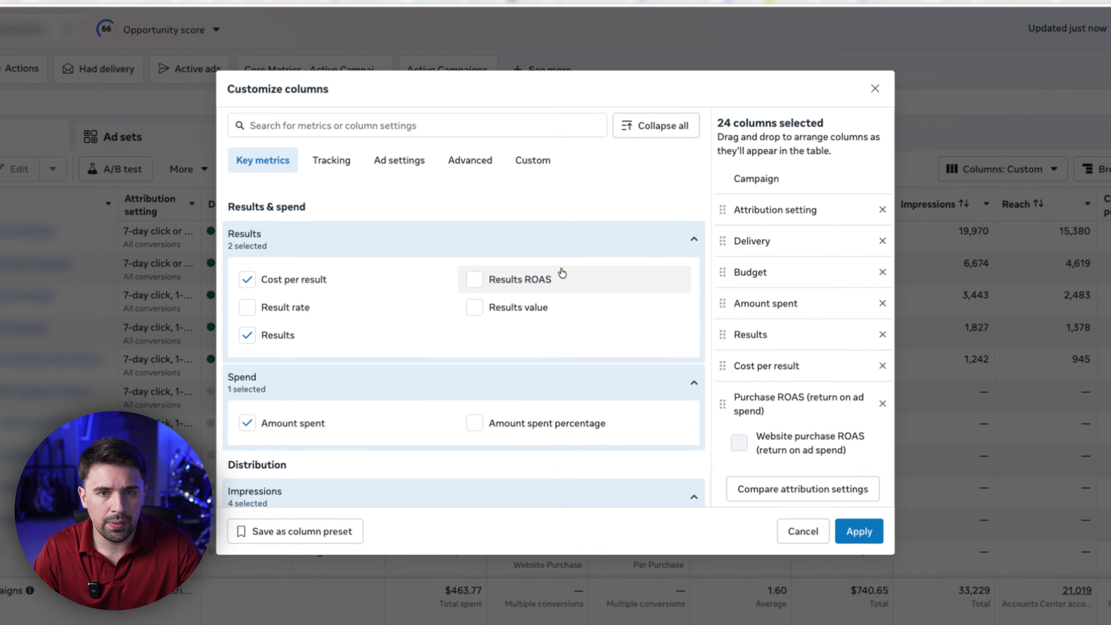
pyautogui.moveTo(559, 289)
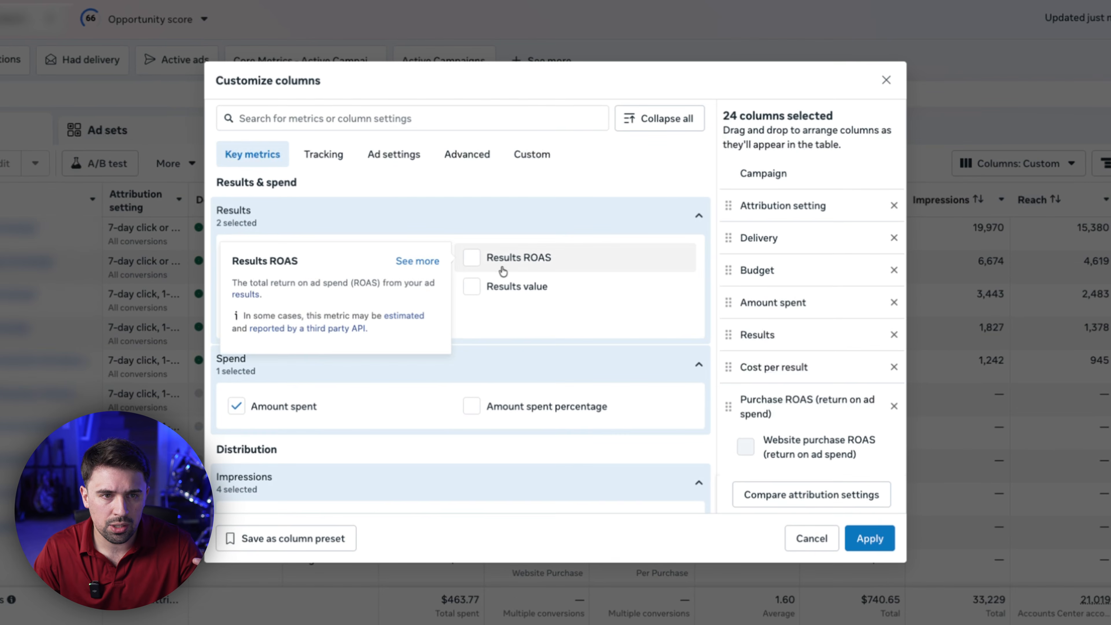
pyautogui.scroll(-5, 391, 321)
pyautogui.scroll(-5, 401, 398)
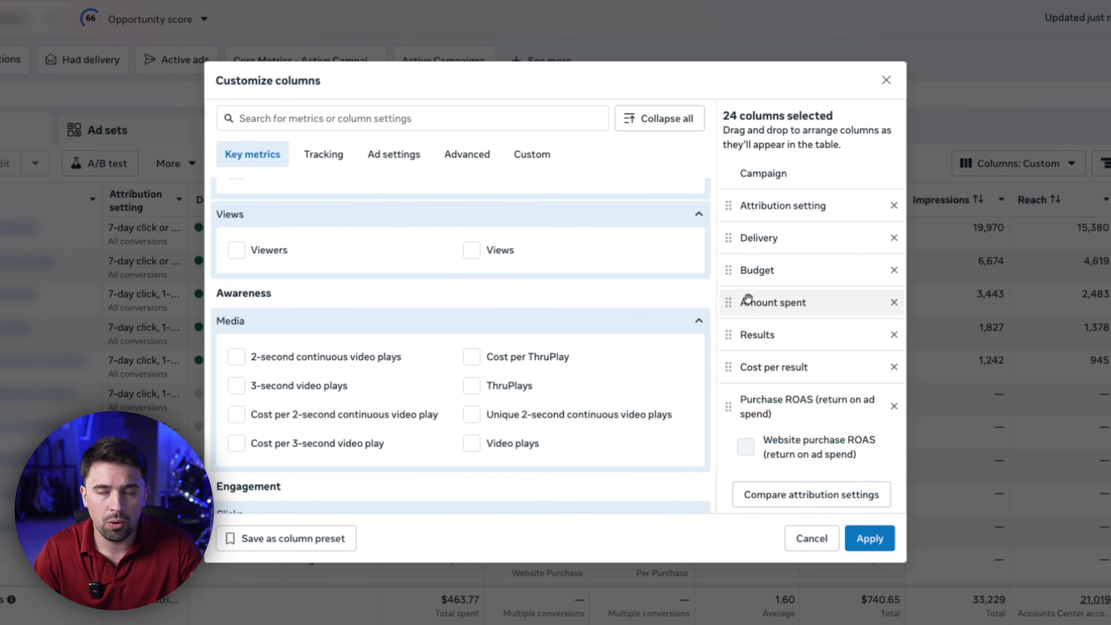
# - Review the selected columns and their order, from Attribution setting down to Hook Rate, and close the column settings without applying changes
pyautogui.scroll(-1, 792, 399)
pyautogui.scroll(-6, 792, 399)
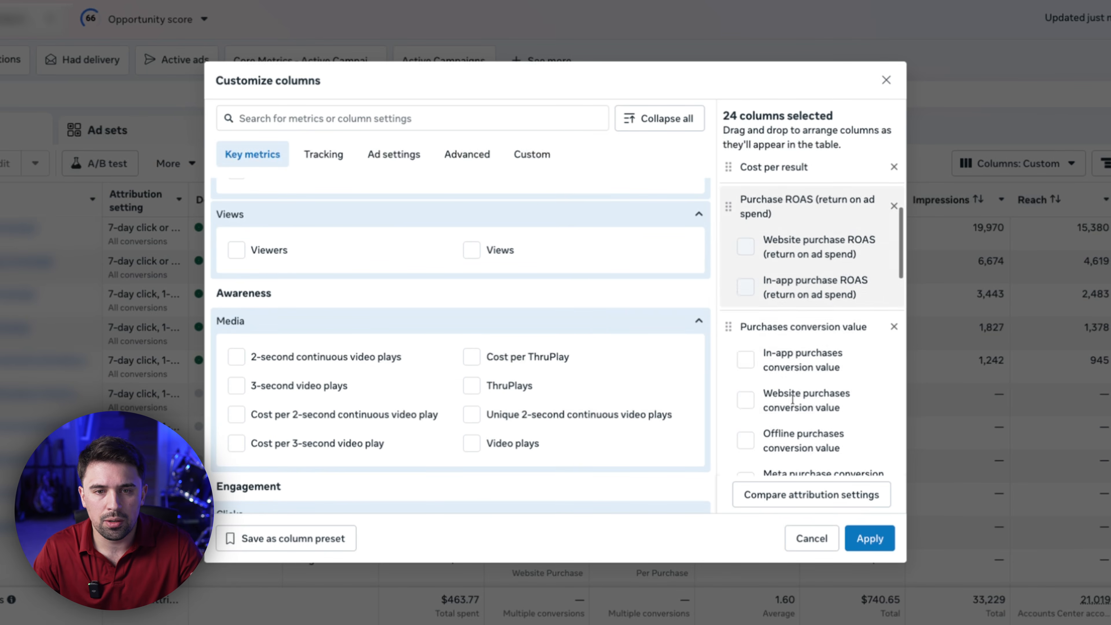
pyautogui.scroll(7, 833, 294)
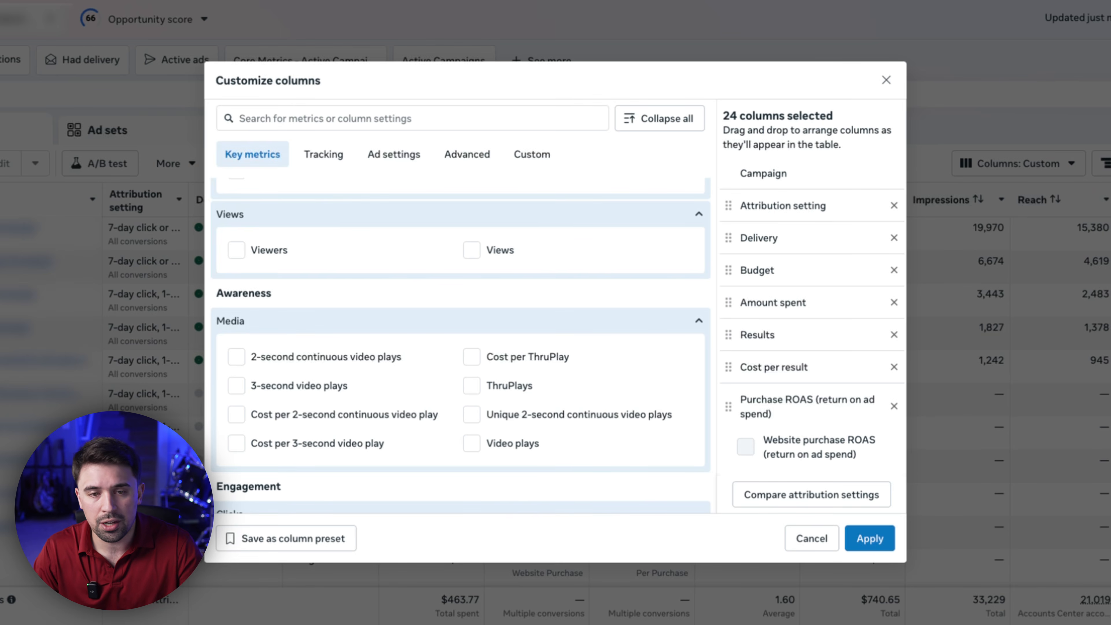
pyautogui.scroll(-1, 789, 330)
pyautogui.scroll(1, 751, 307)
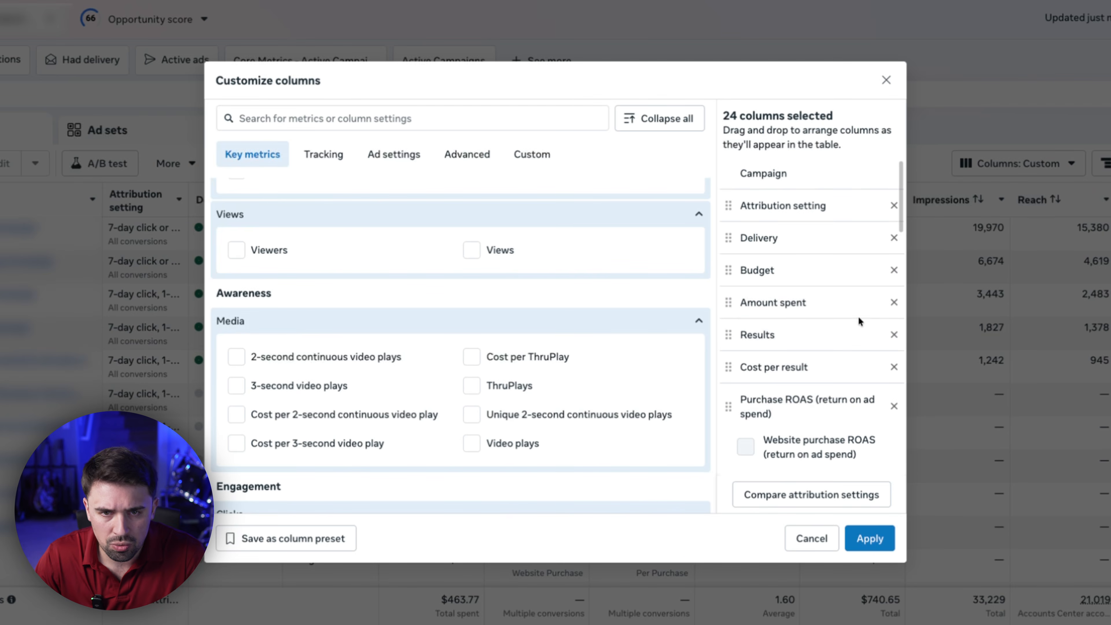
pyautogui.scroll(-5, 860, 321)
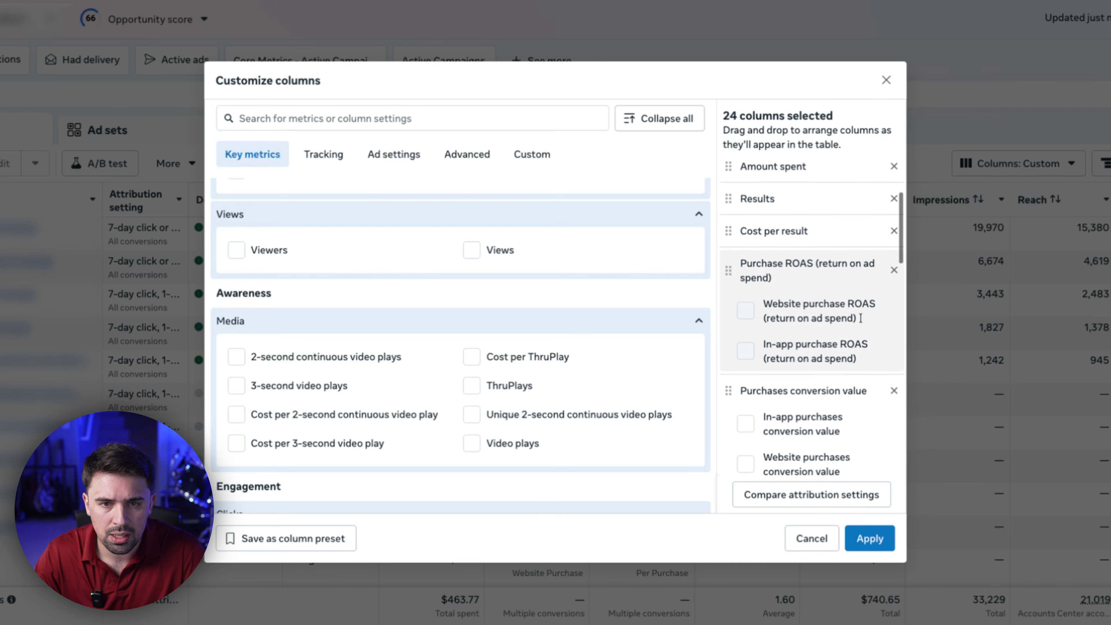
pyautogui.scroll(-6, 860, 318)
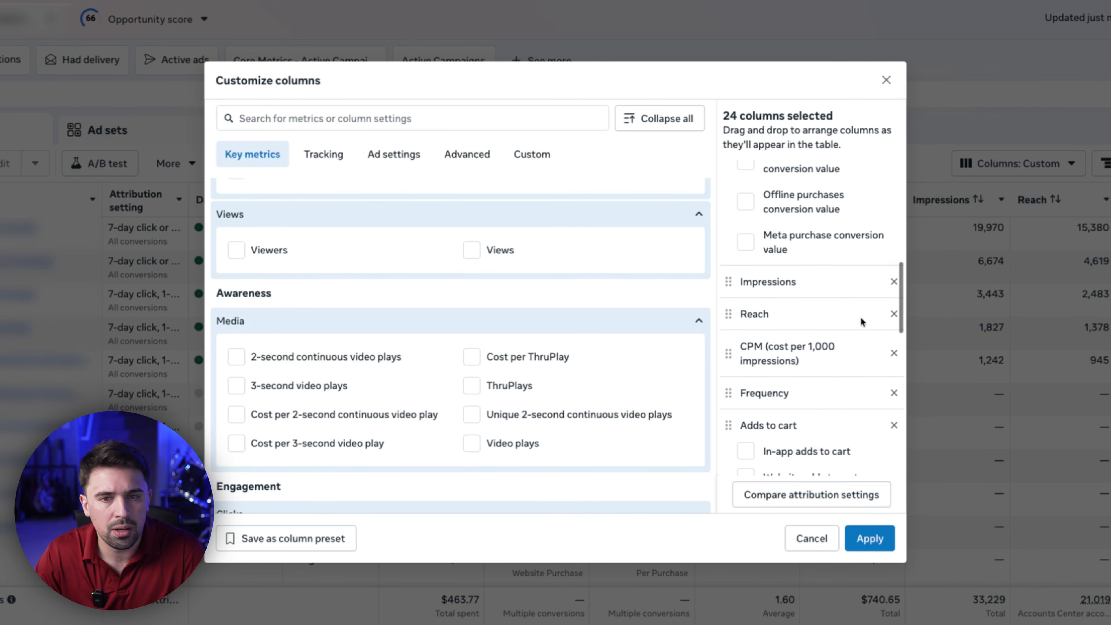
pyautogui.scroll(-6, 860, 317)
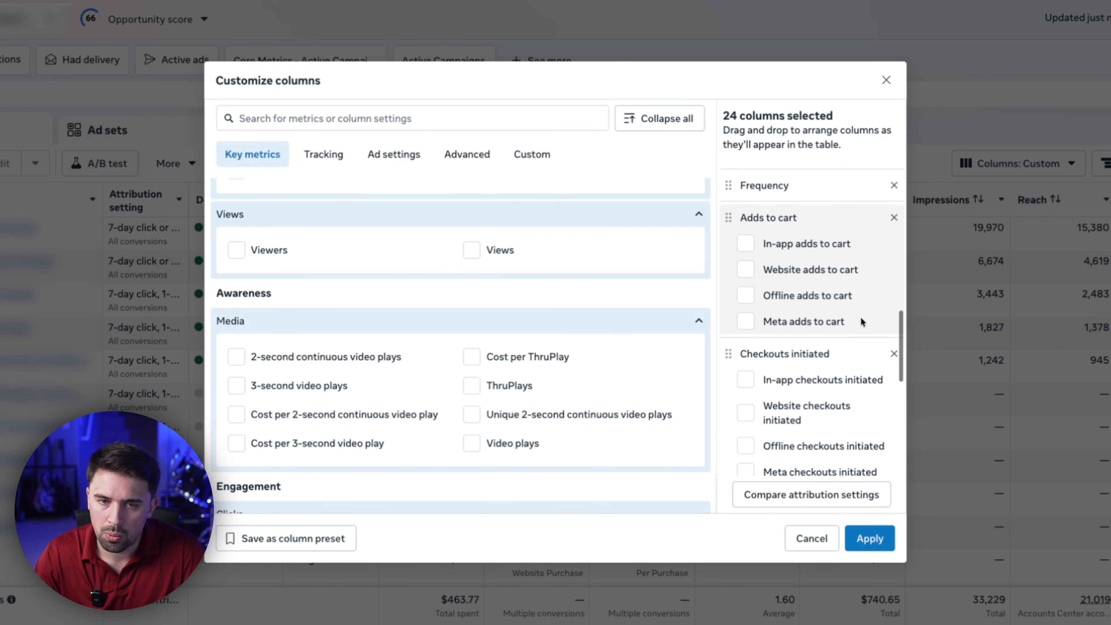
pyautogui.scroll(-5, 860, 317)
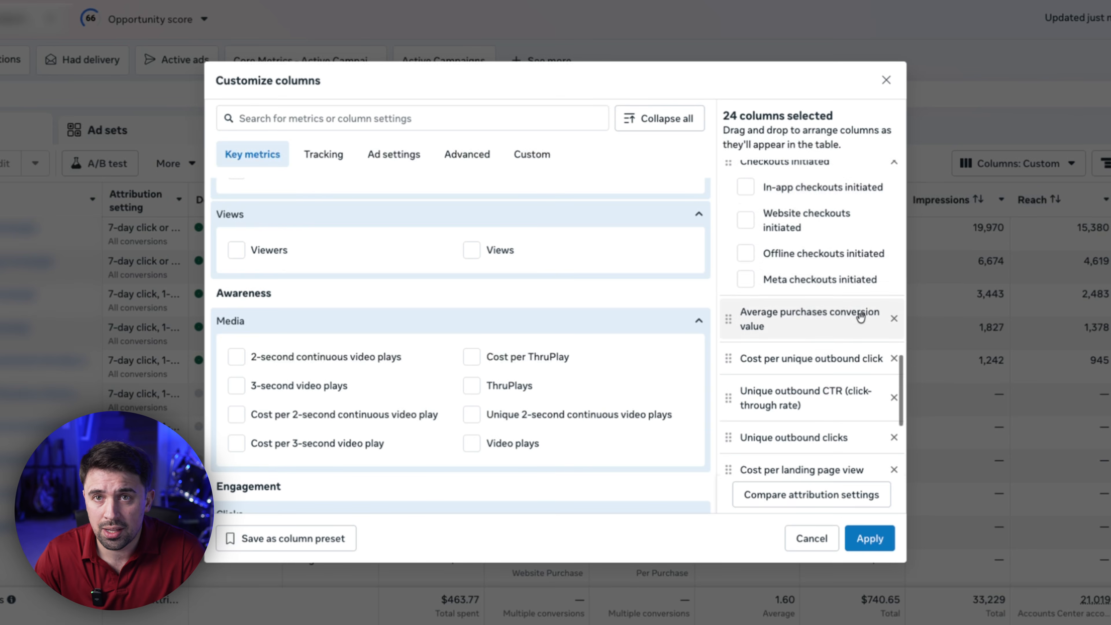
pyautogui.scroll(-5, 860, 316)
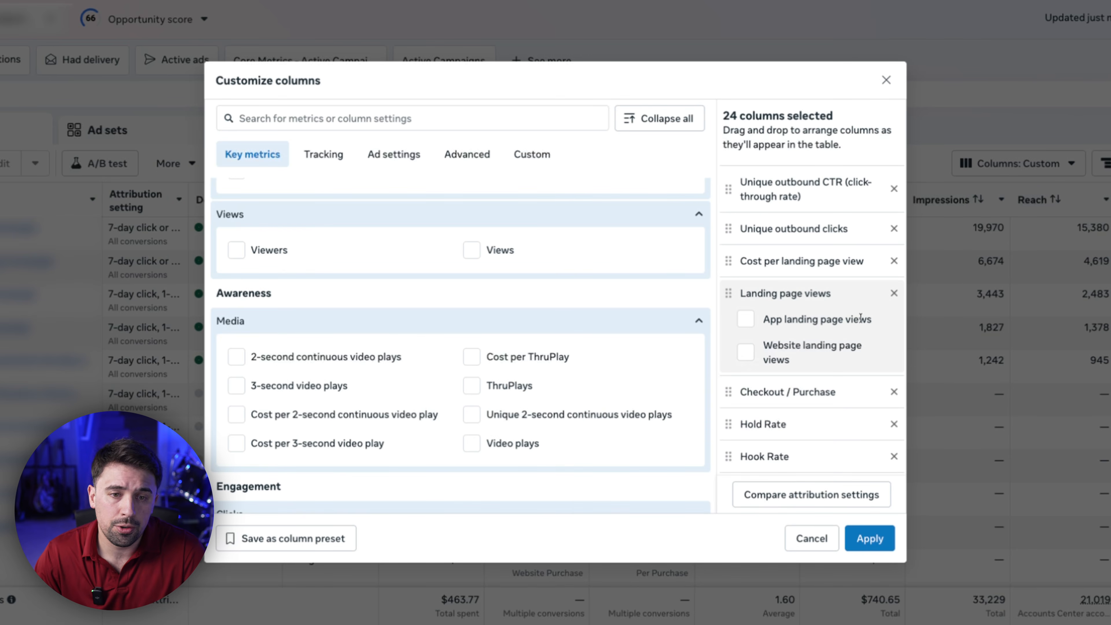
pyautogui.scroll(1, 860, 317)
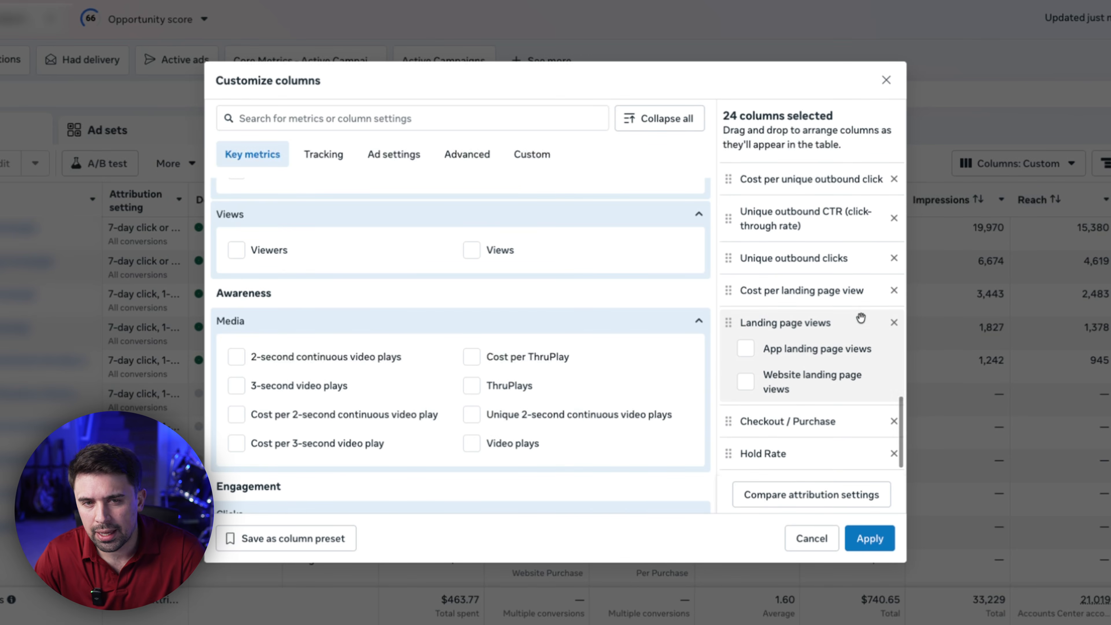
pyautogui.scroll(8, 860, 318)
pyautogui.scroll(8, 860, 317)
pyautogui.scroll(8, 860, 317)
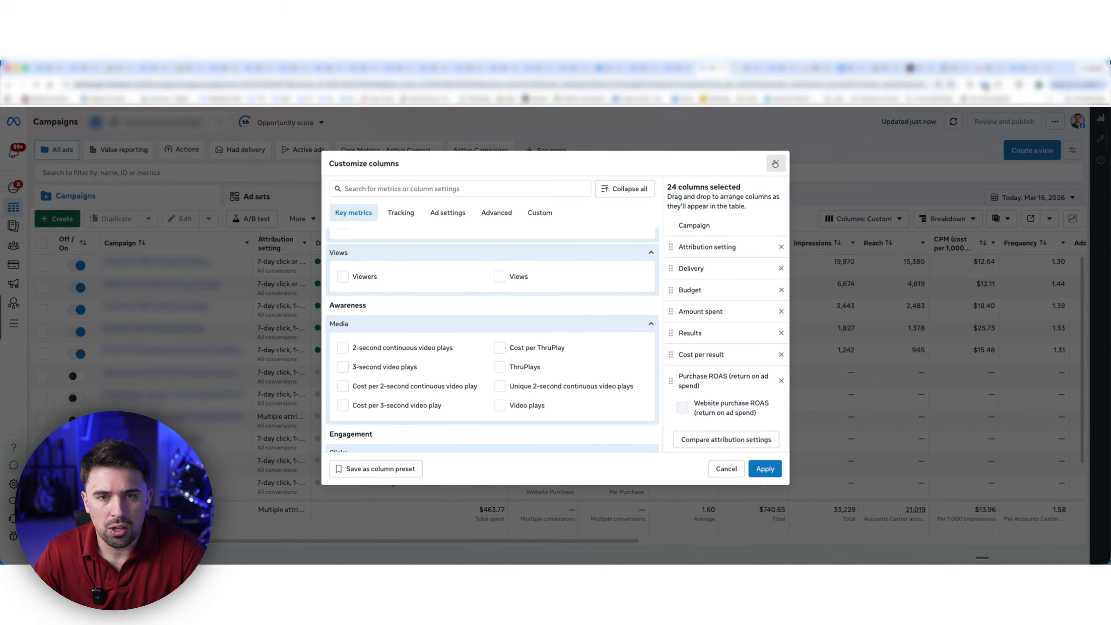
pyautogui.click(886, 82)
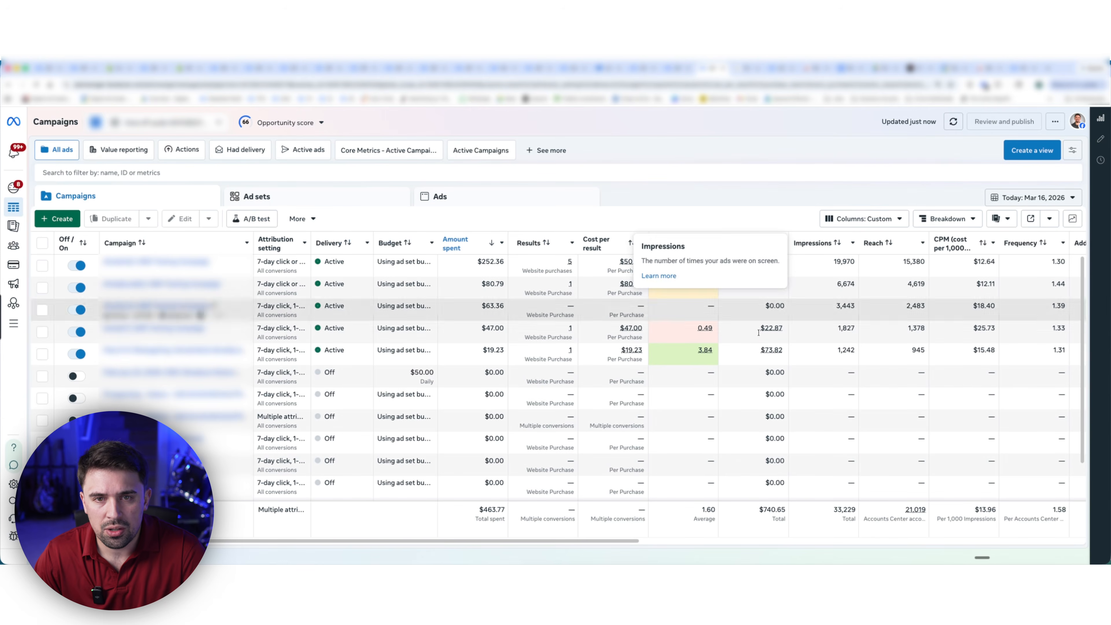
# - Break the campaign results down by Age, and replace that breakdown with Country
pyautogui.click(932, 224)
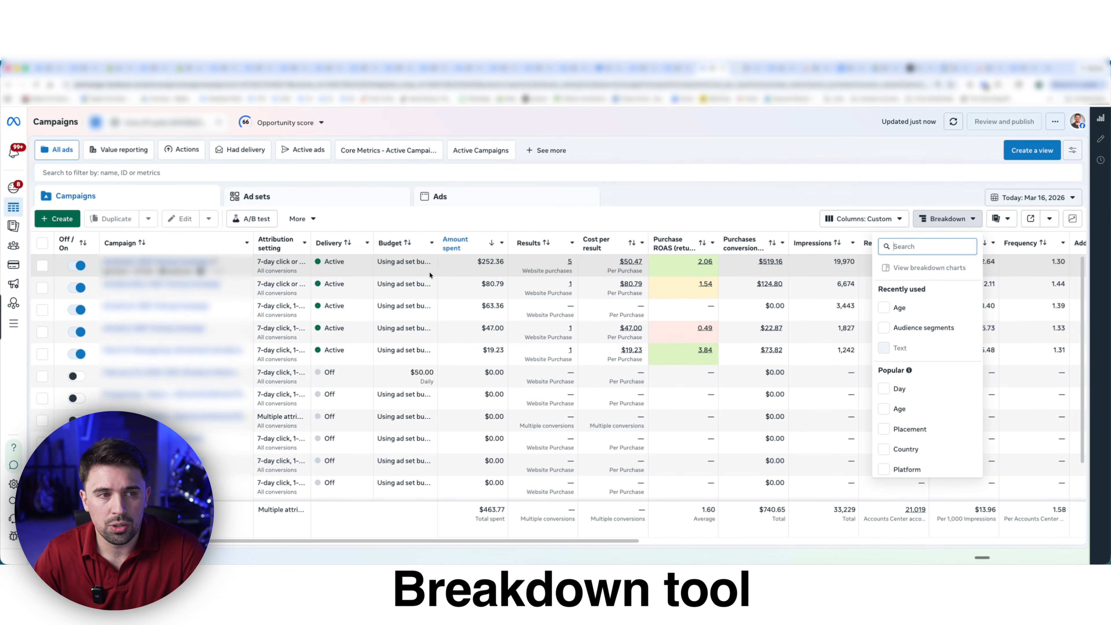
pyautogui.click(884, 308)
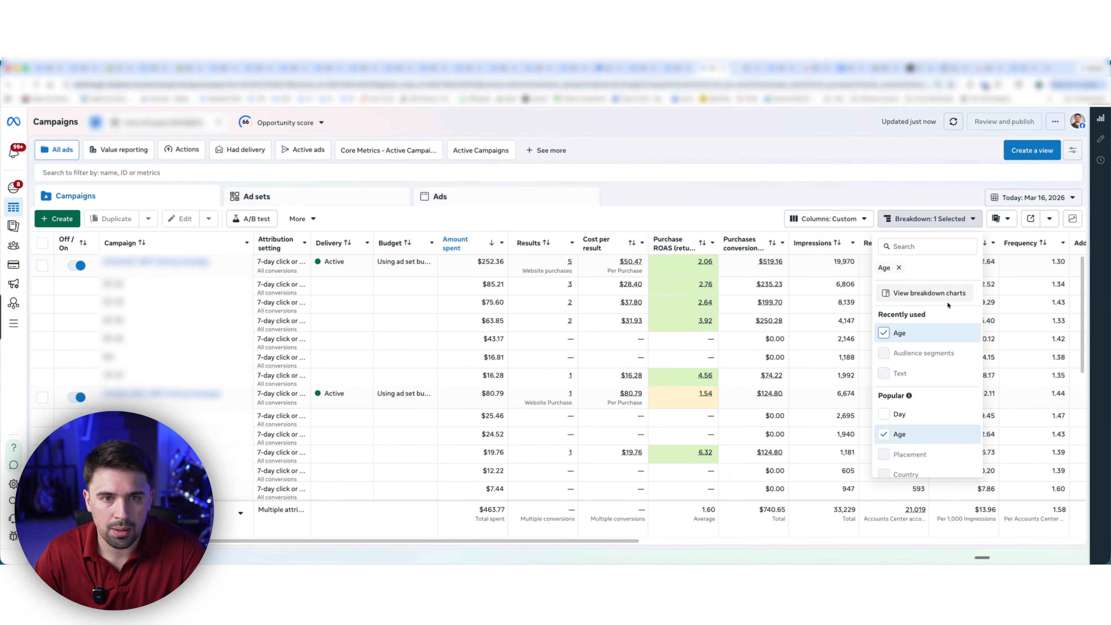
pyautogui.click(883, 333)
pyautogui.scroll(-4, 888, 333)
pyautogui.click(888, 301)
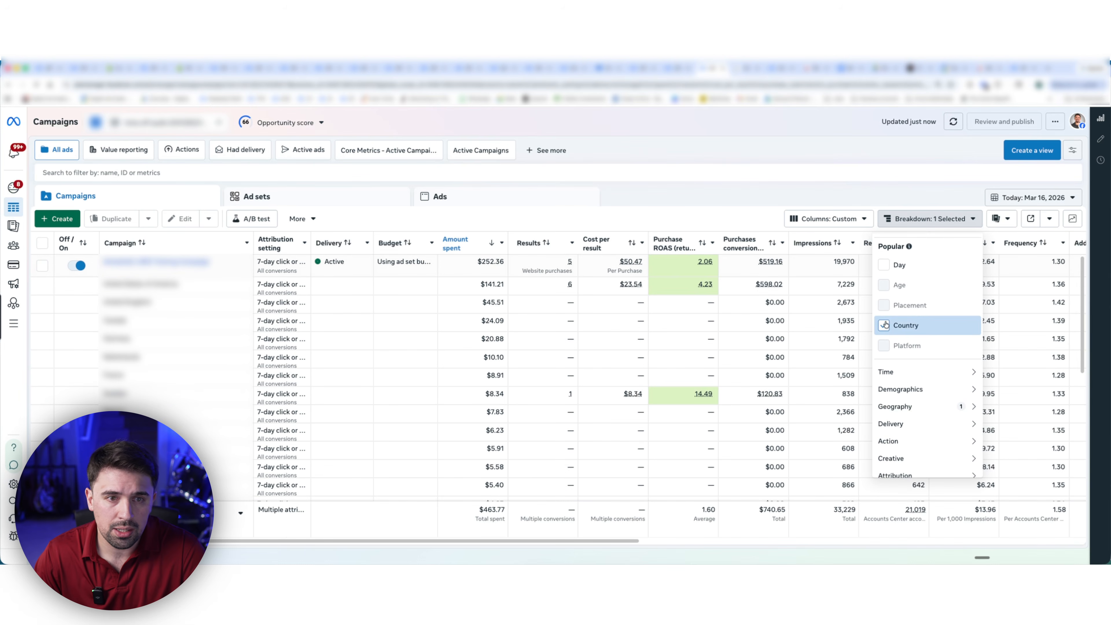
# - Replace the Country breakdown with Placement and sort the campaigns by amount spent in ascending order
pyautogui.click(883, 325)
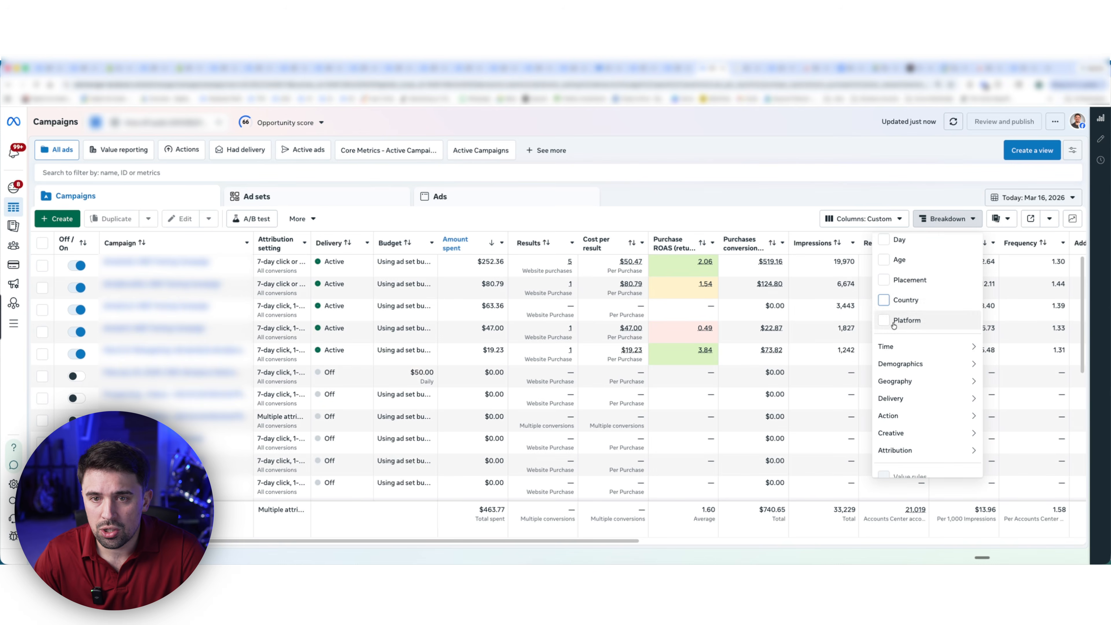
pyautogui.click(892, 280)
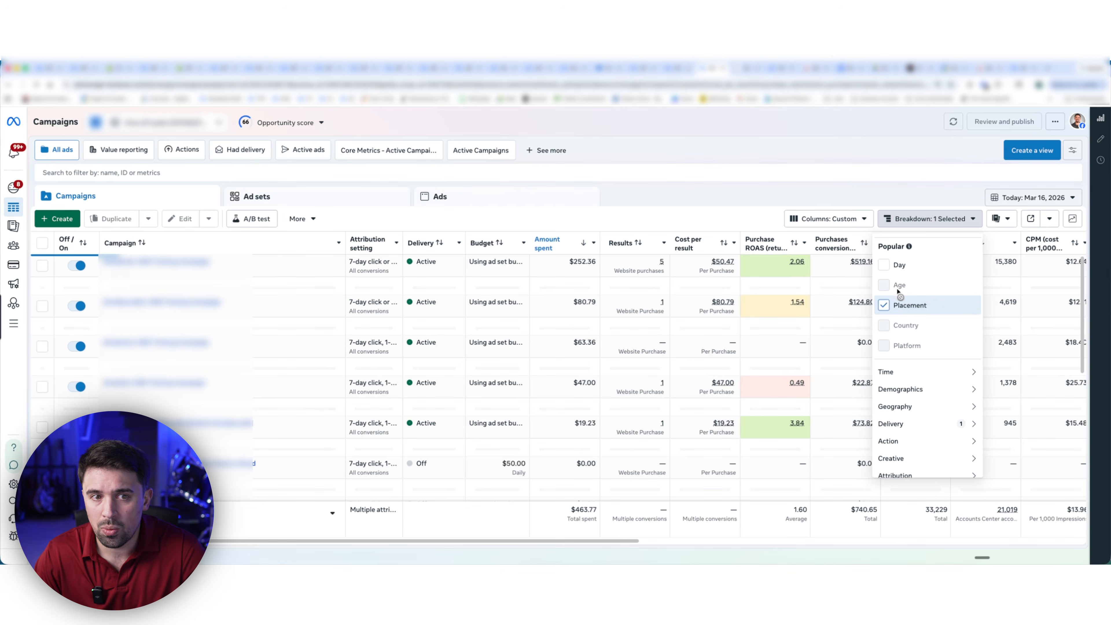
pyautogui.click(578, 244)
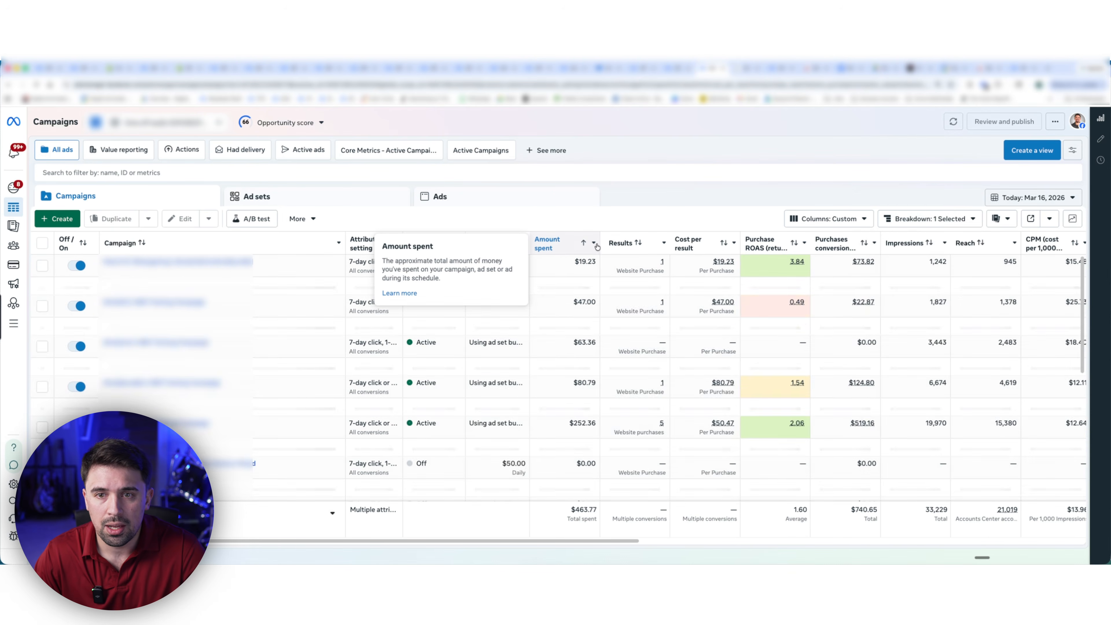
# - Replace the Placement breakdown with the demographic breakdown by Audience segments
pyautogui.click(919, 218)
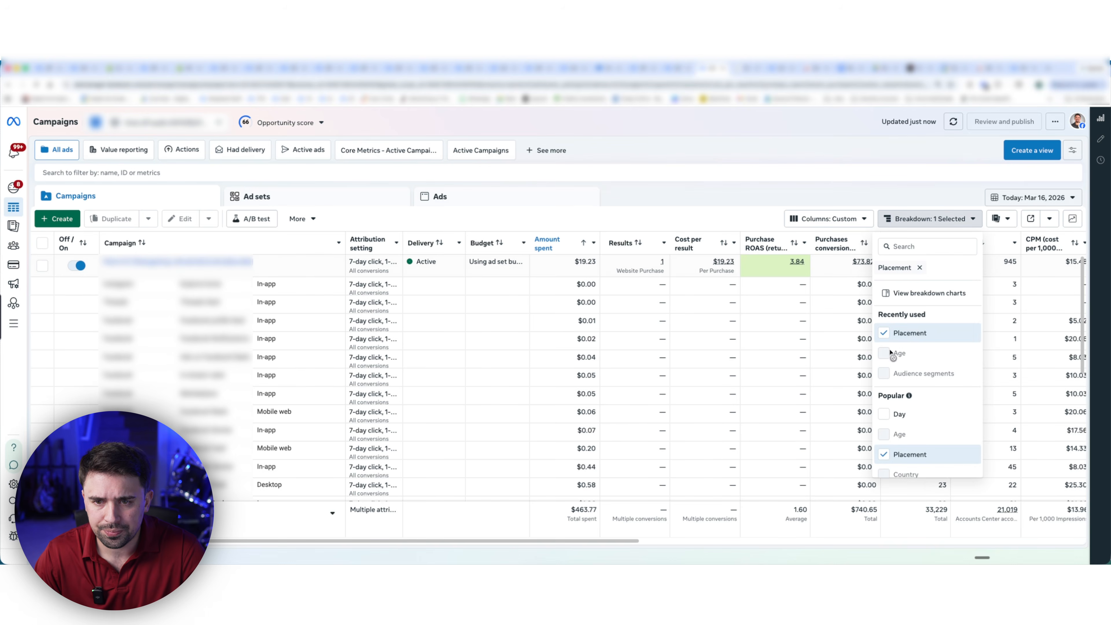
pyautogui.click(884, 334)
pyautogui.scroll(-3, 918, 363)
pyautogui.moveTo(924, 394)
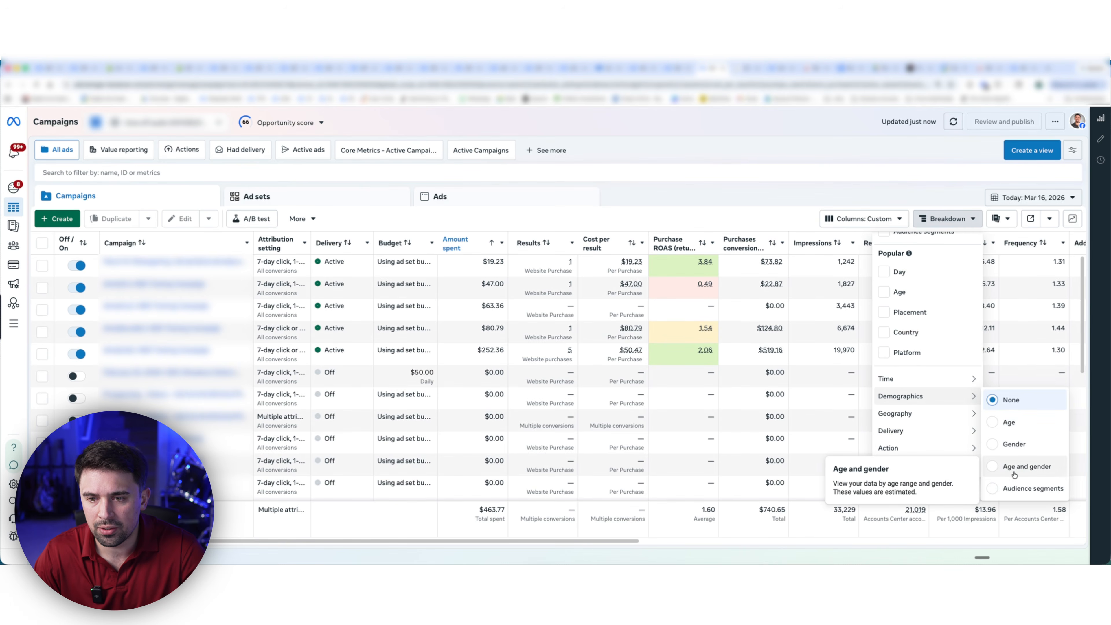
pyautogui.click(1032, 488)
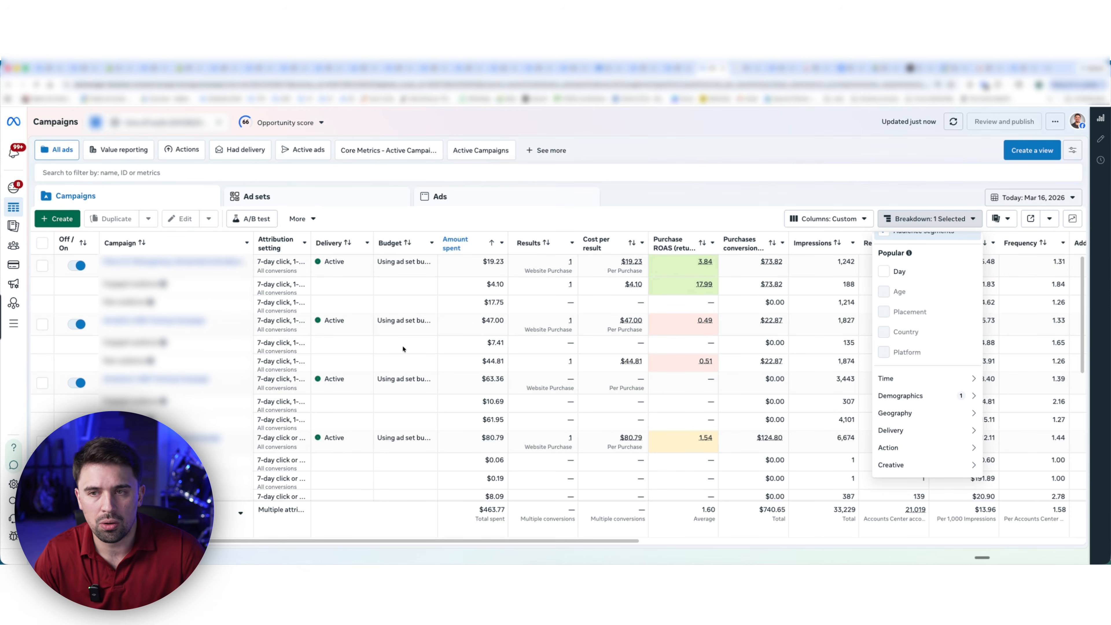
# - Remove the Audience segments breakdown from the campaign table
pyautogui.moveTo(923, 386)
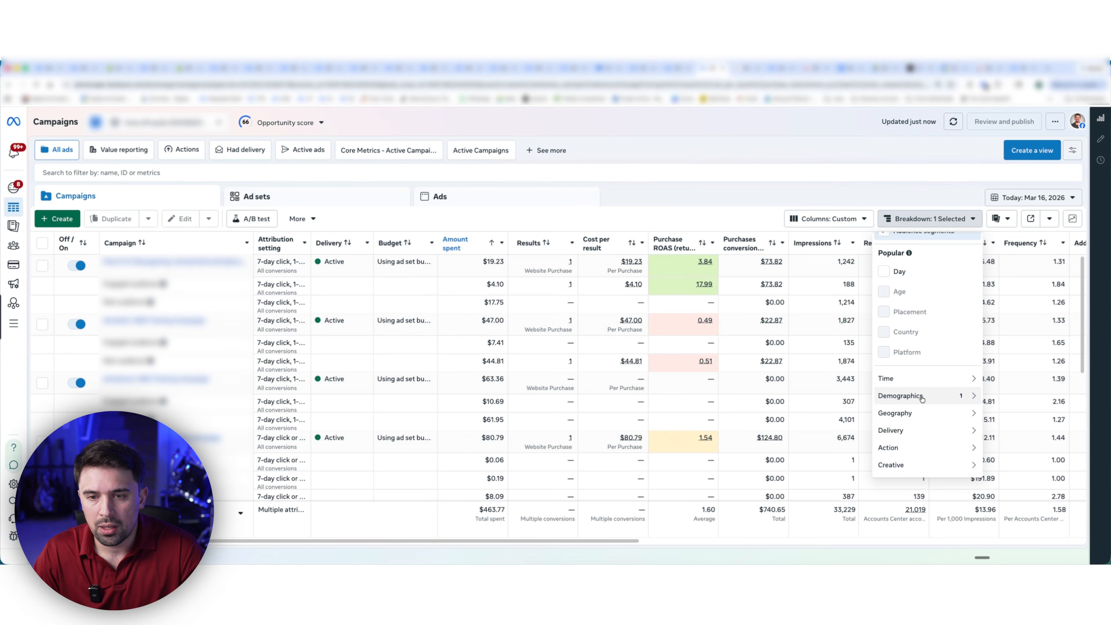
pyautogui.moveTo(919, 431)
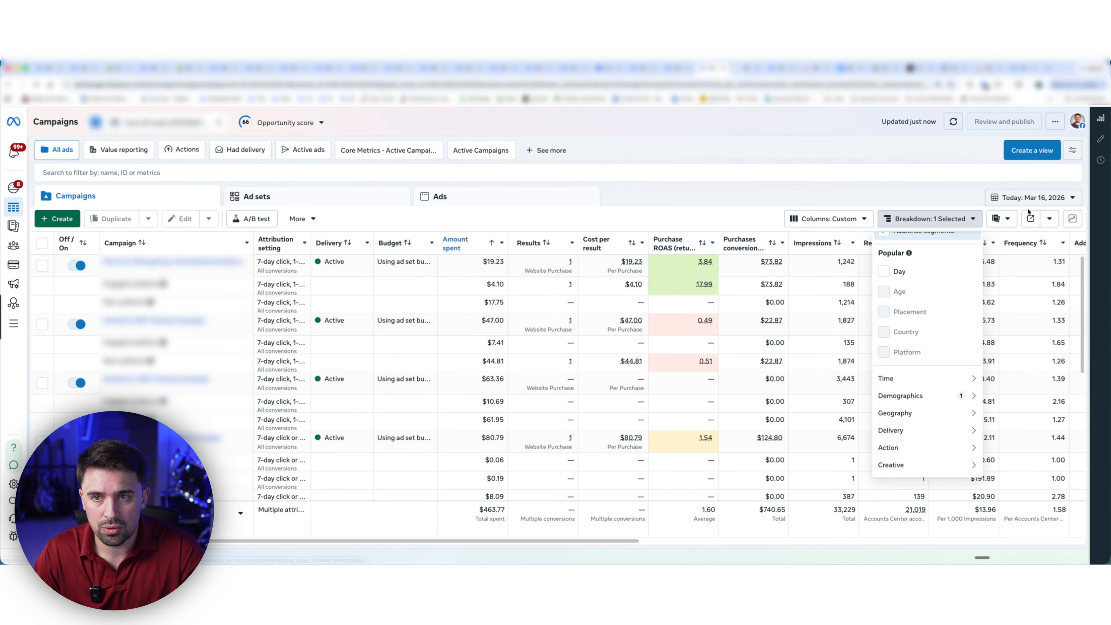
pyautogui.click(954, 219)
pyautogui.click(952, 221)
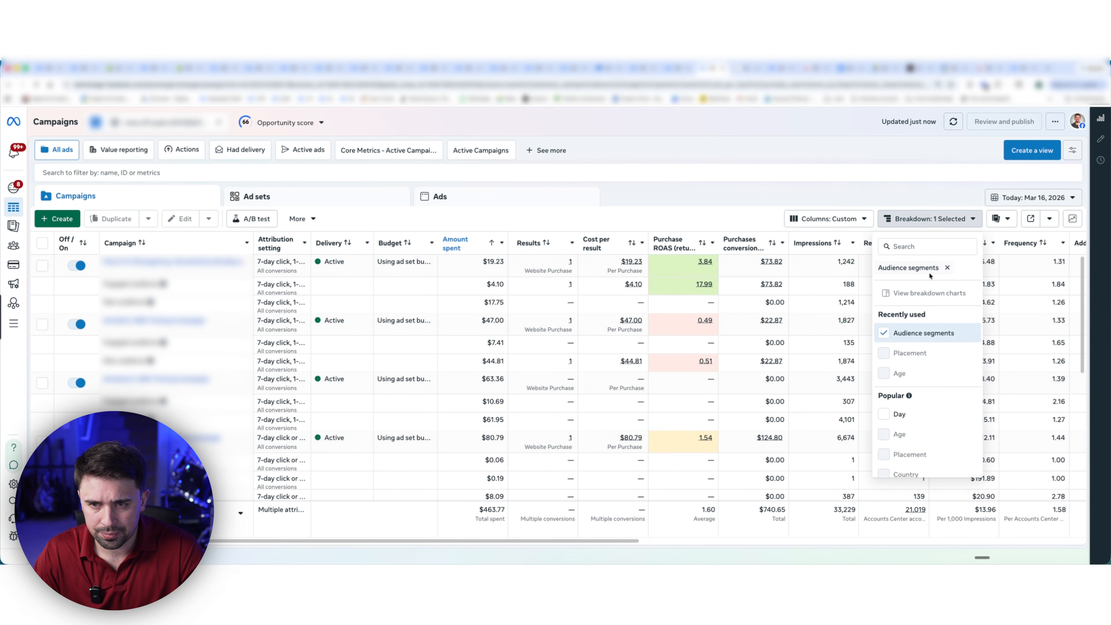
pyautogui.click(944, 267)
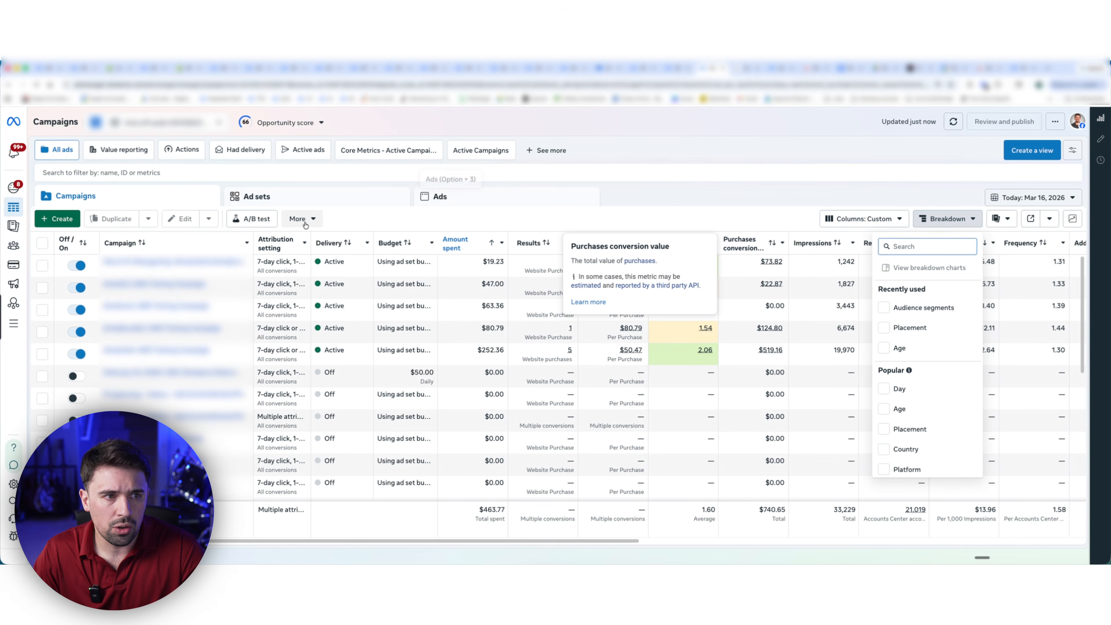
# - Open the ads of the first campaign and break their results down by the Text dynamic creative element
pyautogui.click(42, 265)
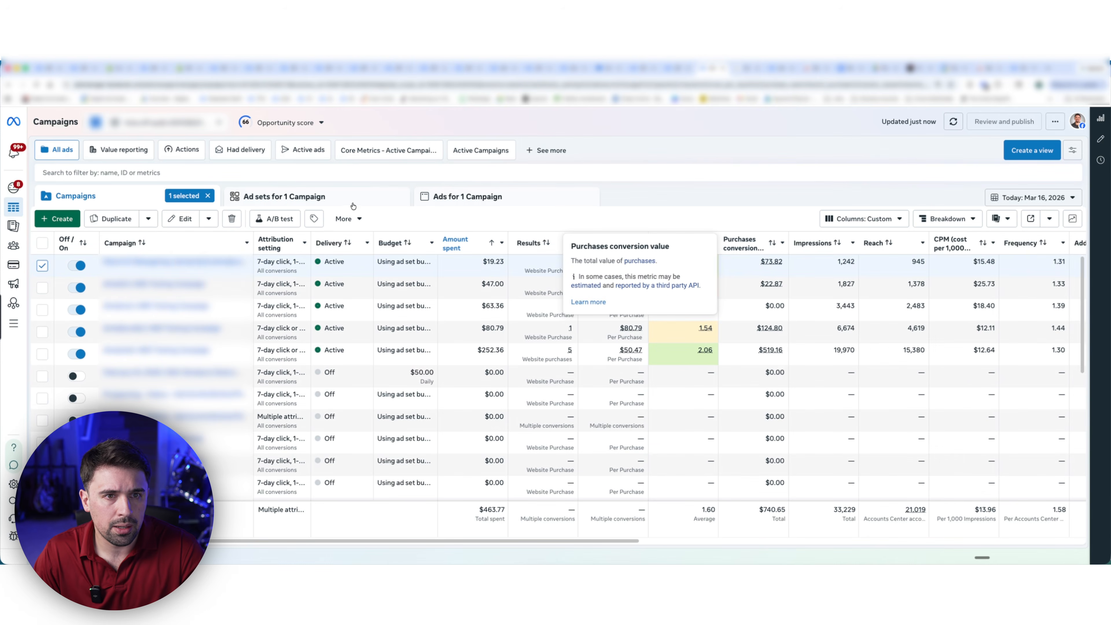
pyautogui.click(496, 198)
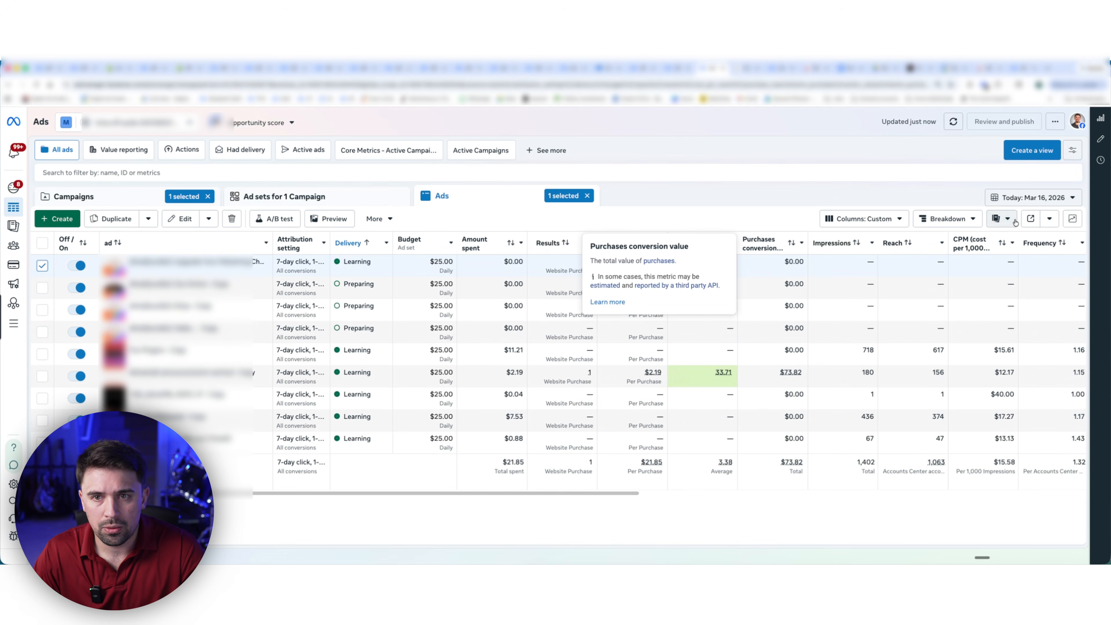
pyautogui.click(947, 219)
pyautogui.scroll(-3, 922, 385)
pyautogui.moveTo(922, 400)
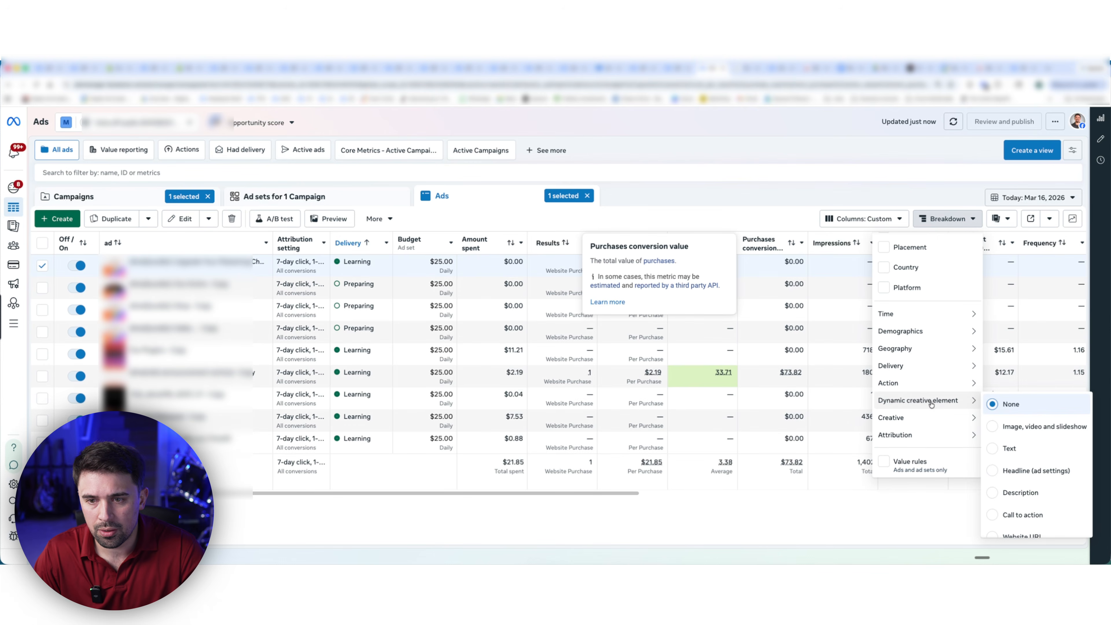
pyautogui.click(1008, 448)
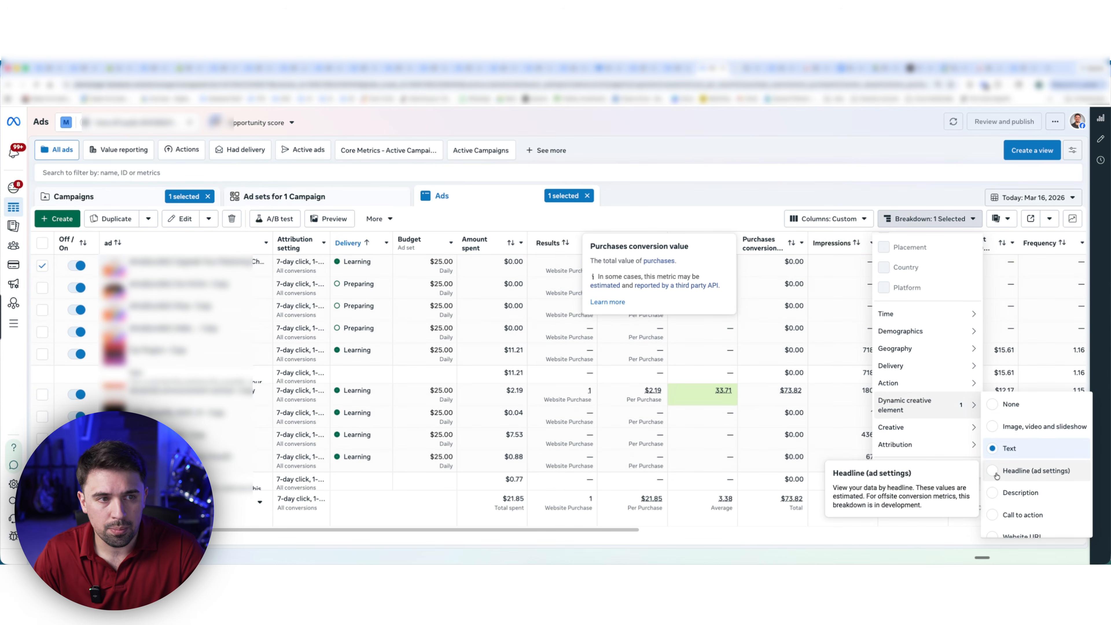
# - Set the ads report's date range to Mar 1, 2026 – Mar 16, 2026 and review the results
pyautogui.click(1005, 197)
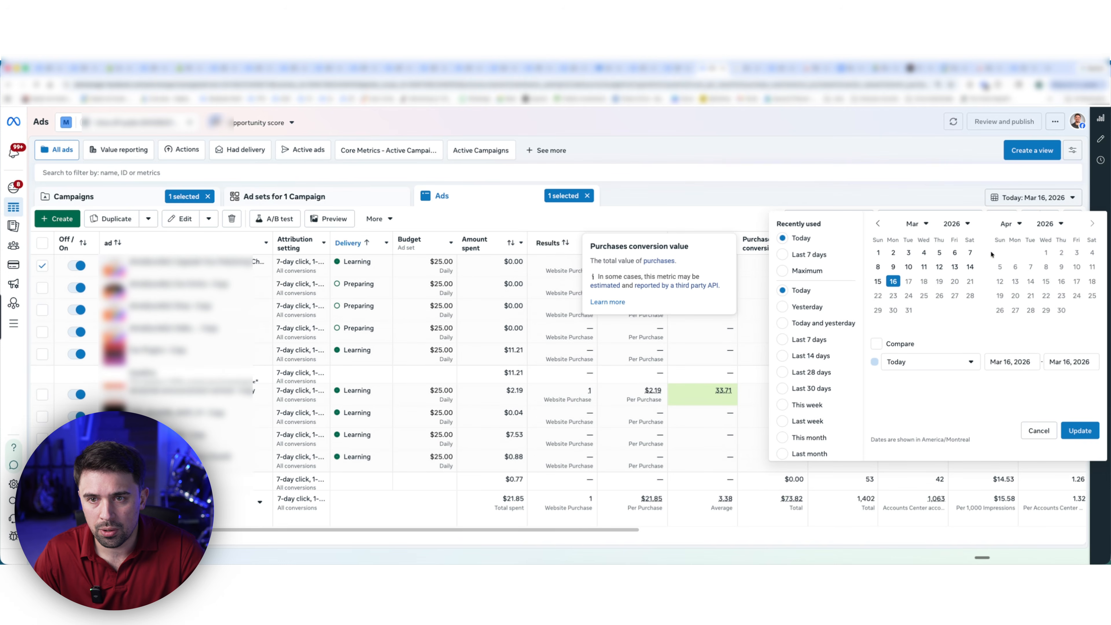
pyautogui.click(893, 281)
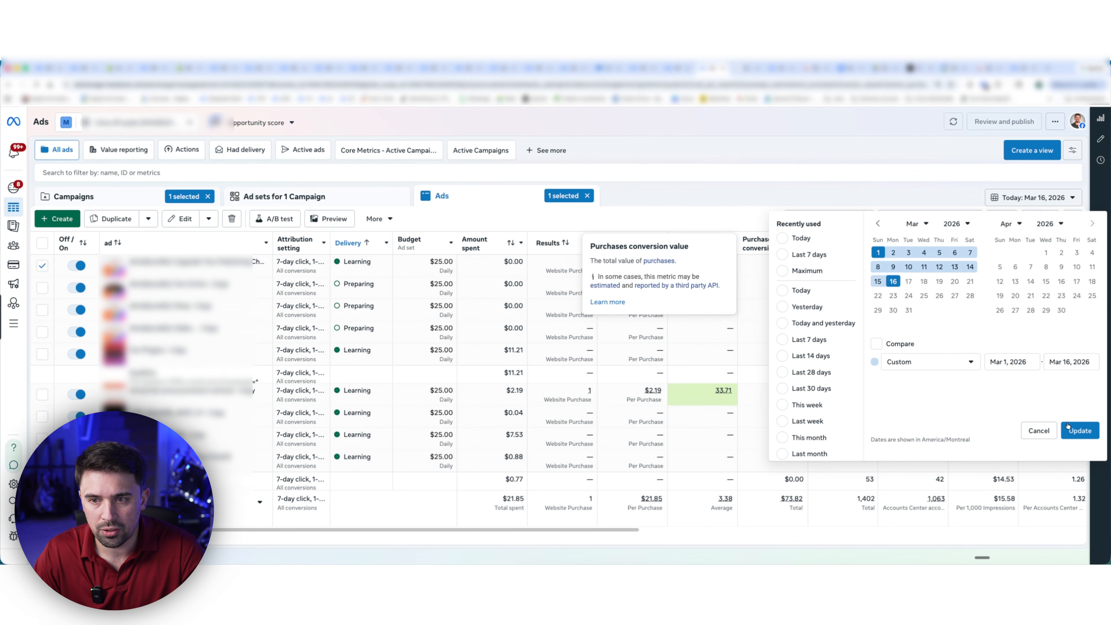
pyautogui.click(1080, 430)
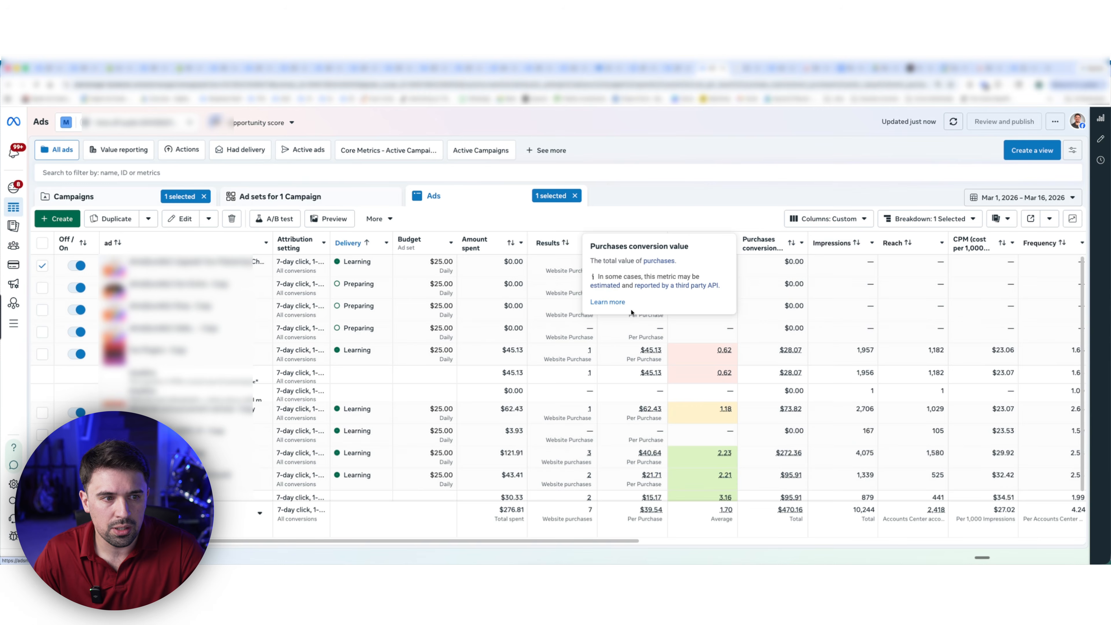
pyautogui.scroll(-1, 436, 392)
pyautogui.scroll(1, 558, 368)
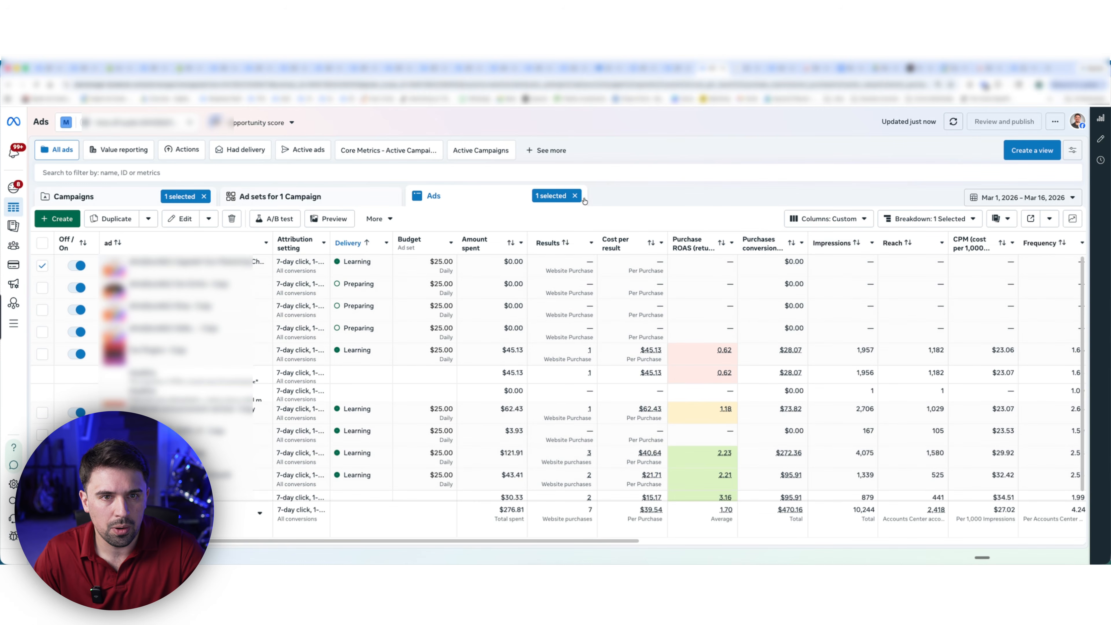
# - Clear the ad selection, return to the campaign list and deselect the first campaign
pyautogui.click(575, 195)
pyautogui.click(130, 198)
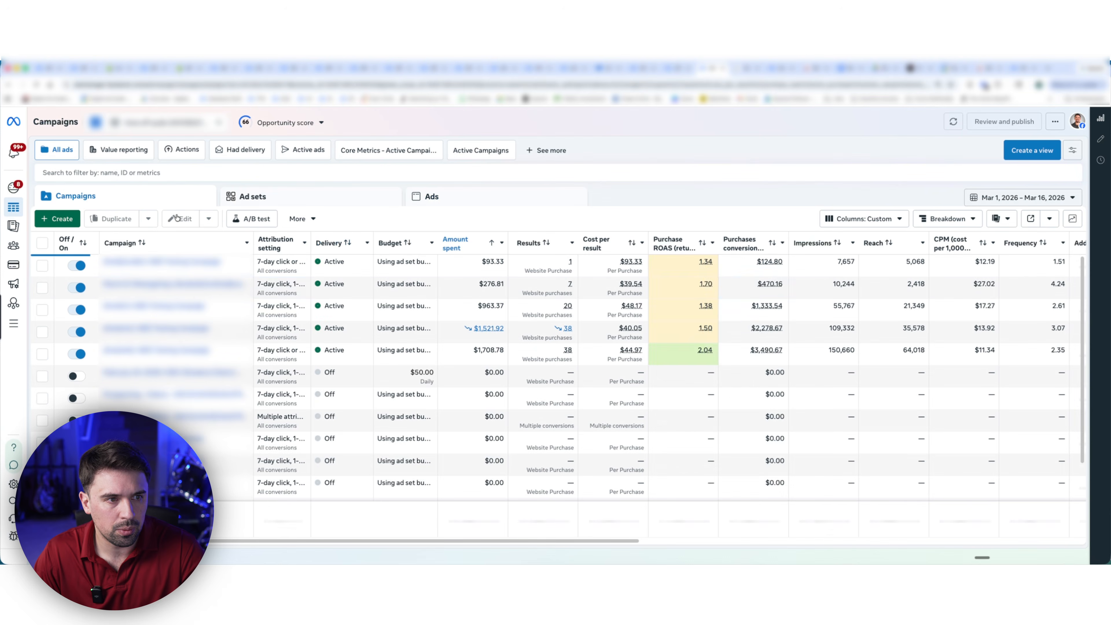
pyautogui.click(204, 196)
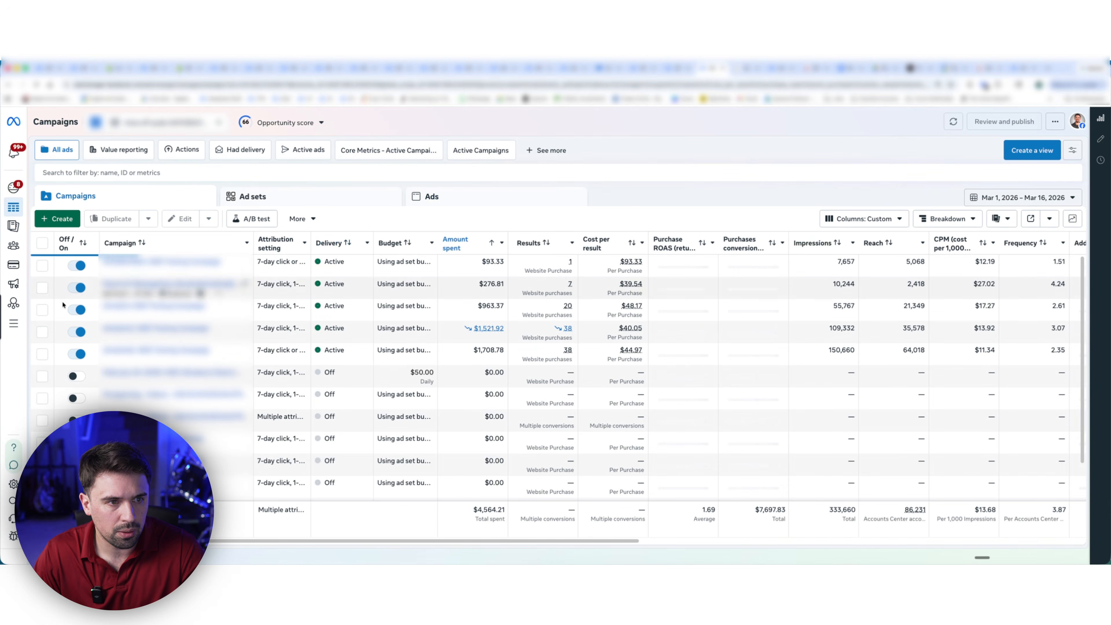
# - Break the fourth campaign's ads down by the Text dynamic creative element, and replace that breakdown with Headline (ad settings)
pyautogui.click(43, 333)
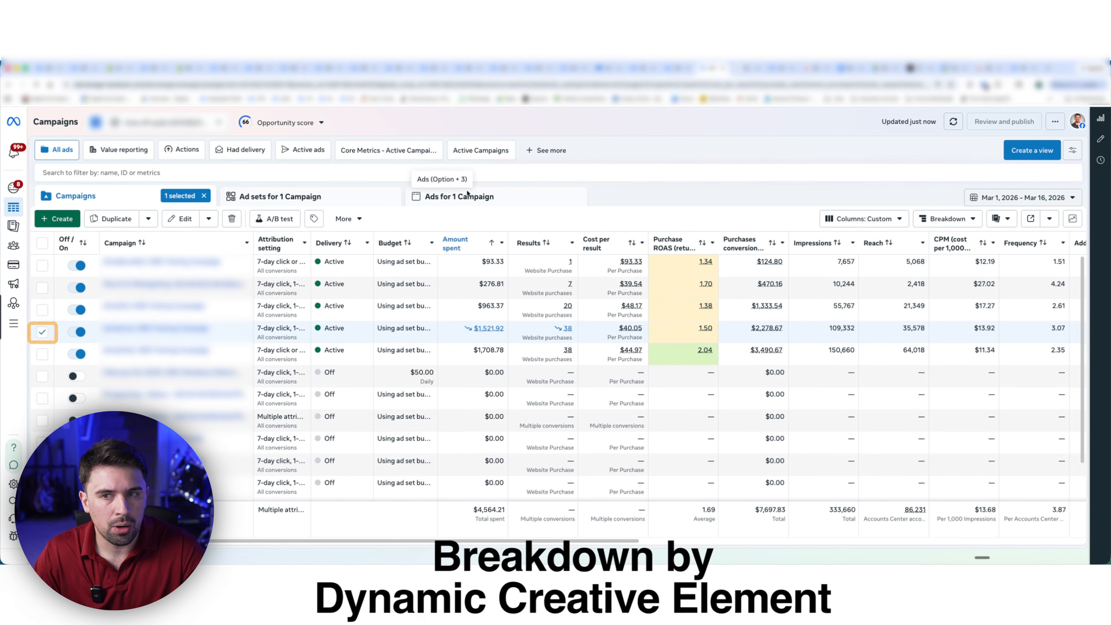
pyautogui.click(433, 197)
pyautogui.click(954, 216)
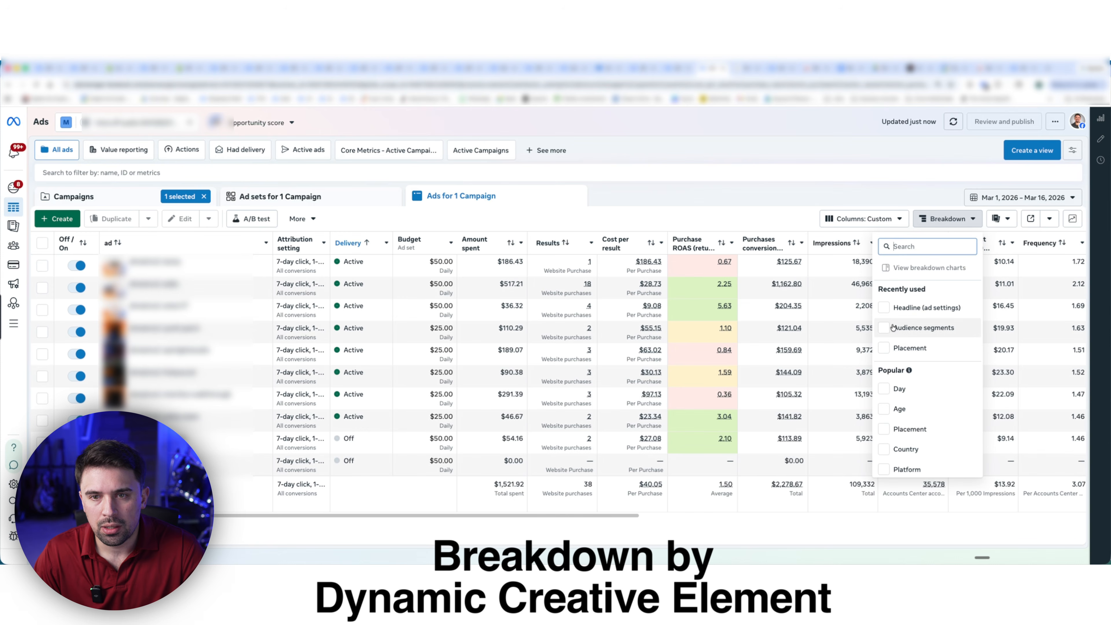
pyautogui.scroll(-3, 909, 433)
pyautogui.moveTo(897, 399)
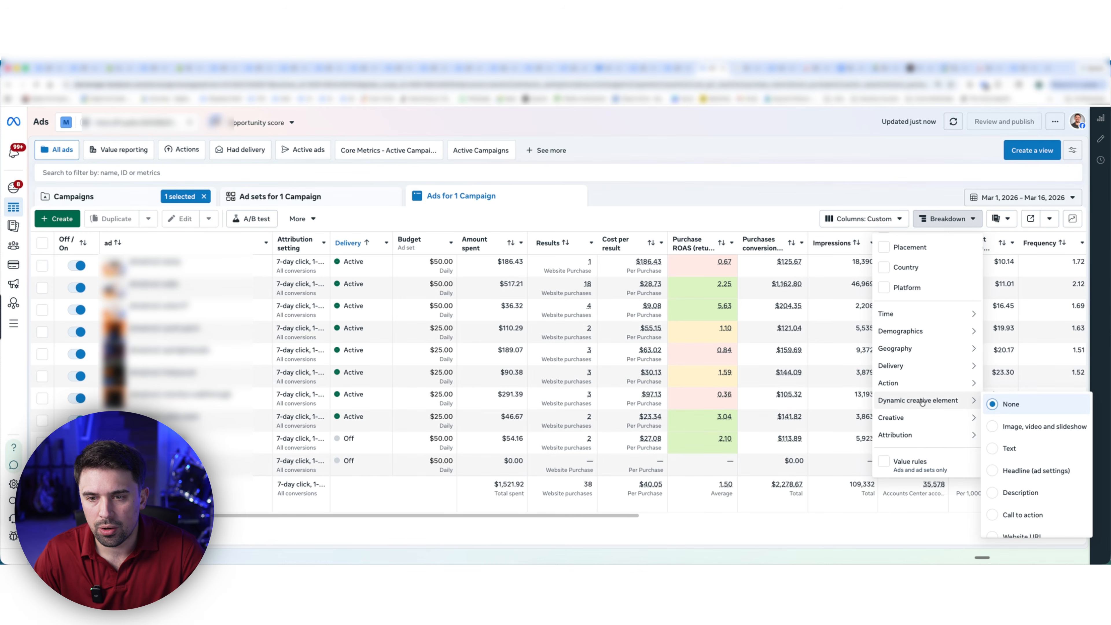
pyautogui.click(1008, 448)
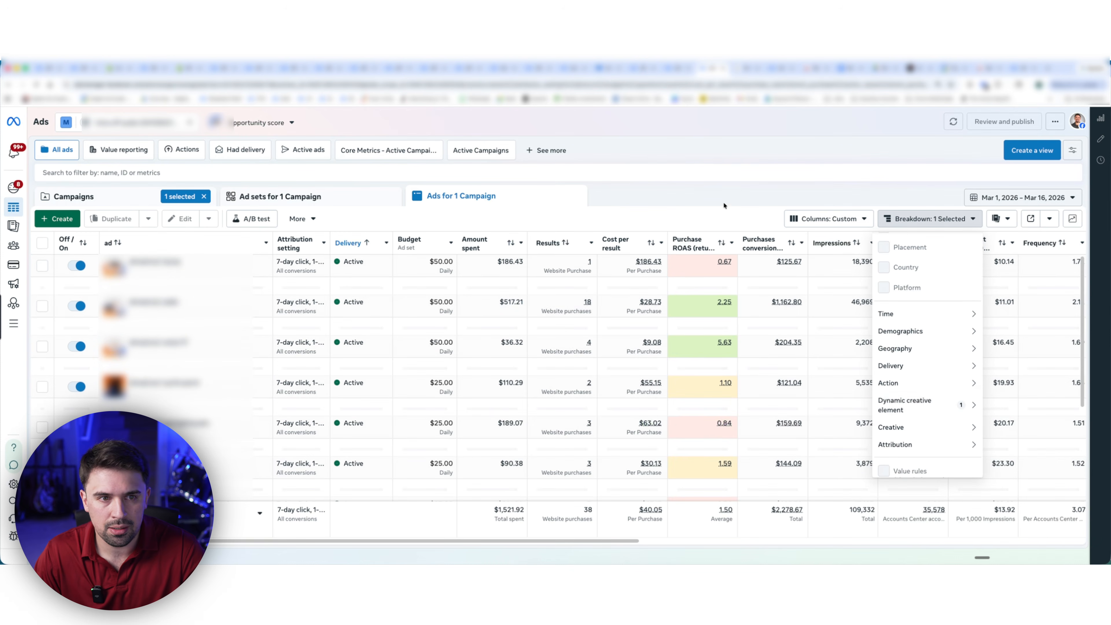
pyautogui.moveTo(949, 402)
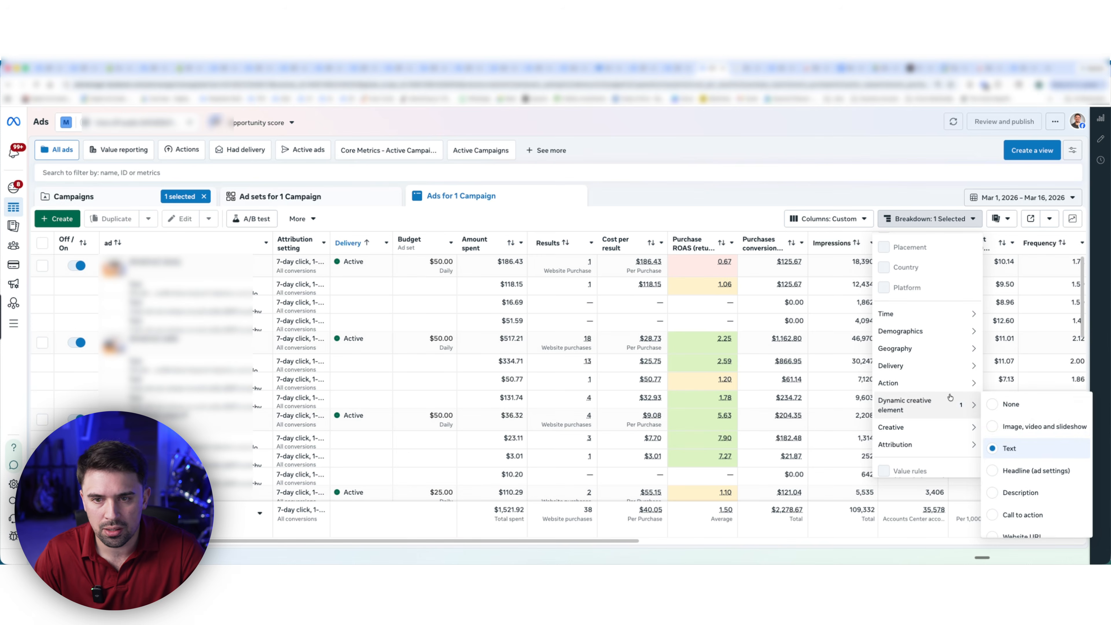
pyautogui.click(953, 471)
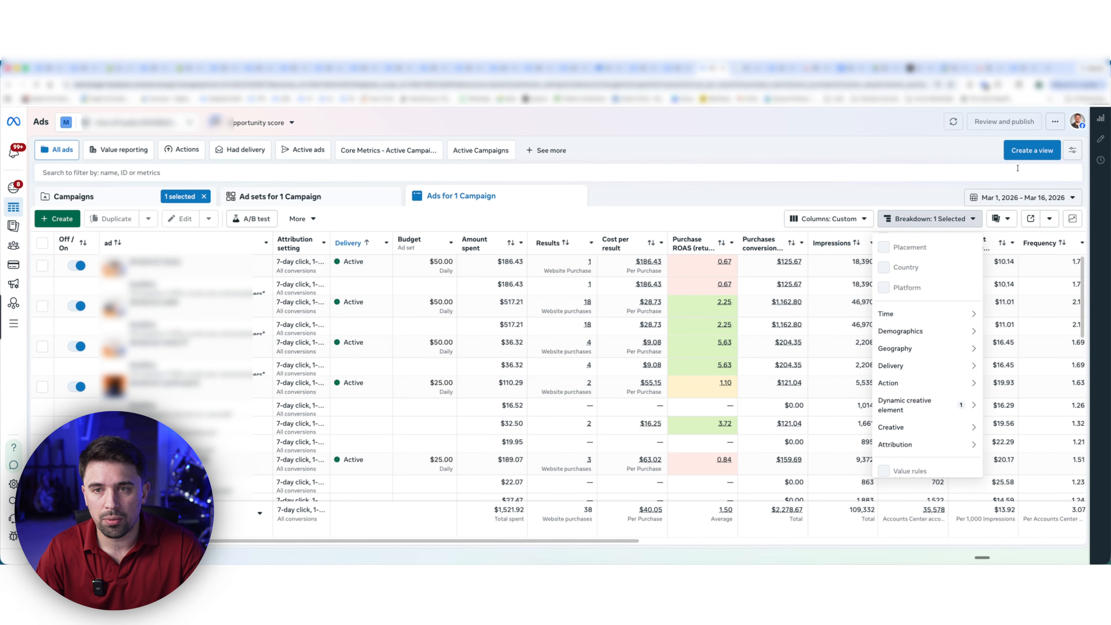
# - Remove the Headline breakdown from the ads and return to the campaign list with no campaign selected
pyautogui.click(941, 221)
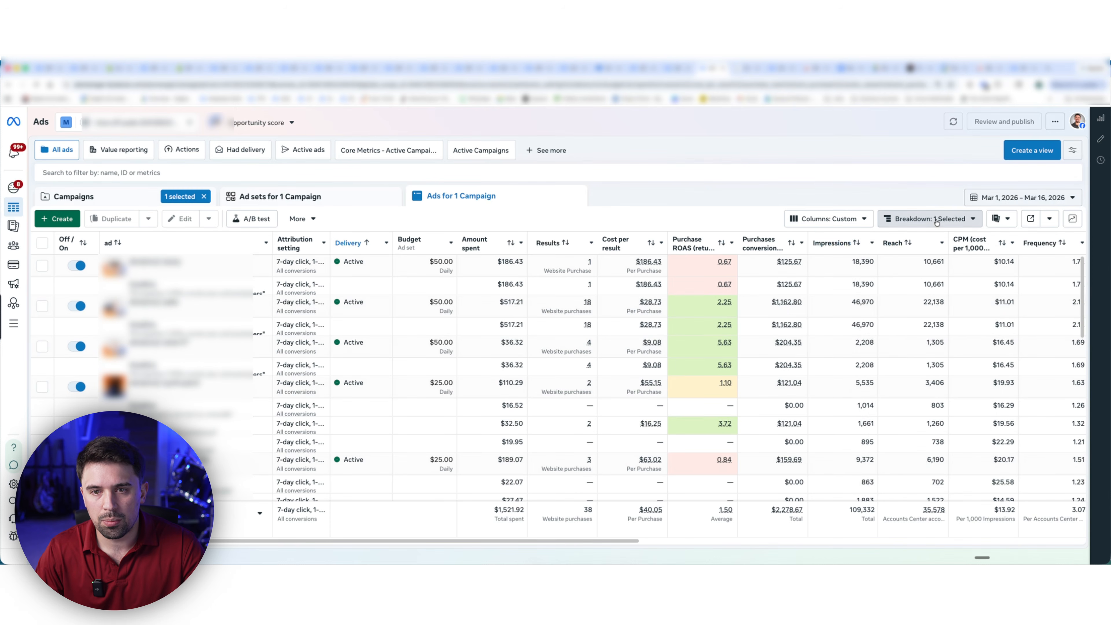
pyautogui.click(940, 221)
pyautogui.click(882, 331)
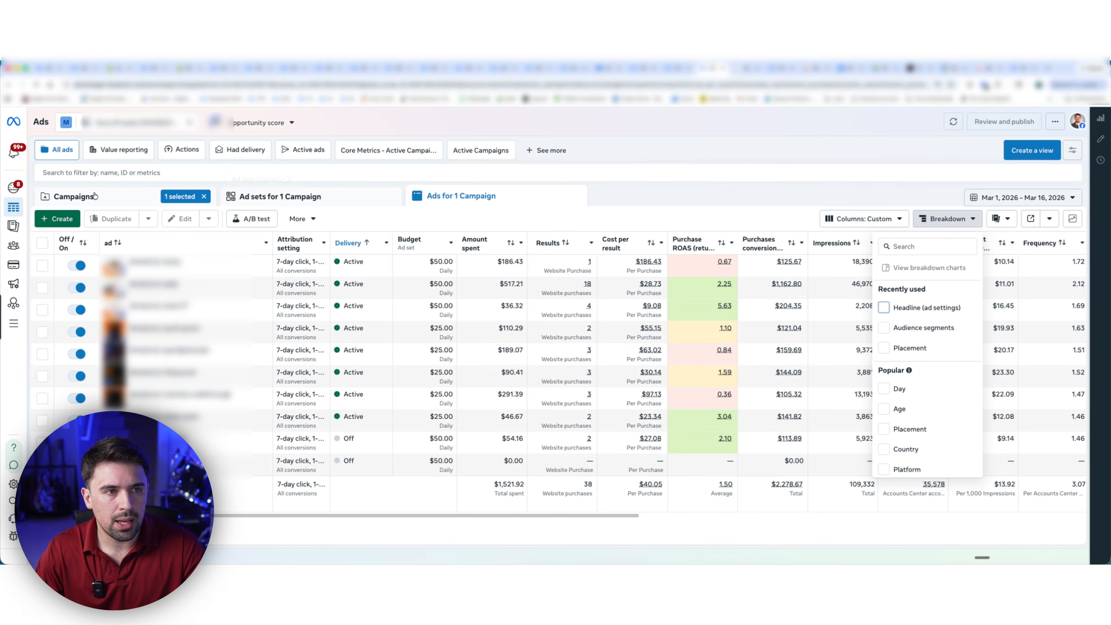
pyautogui.click(74, 196)
pyautogui.click(203, 196)
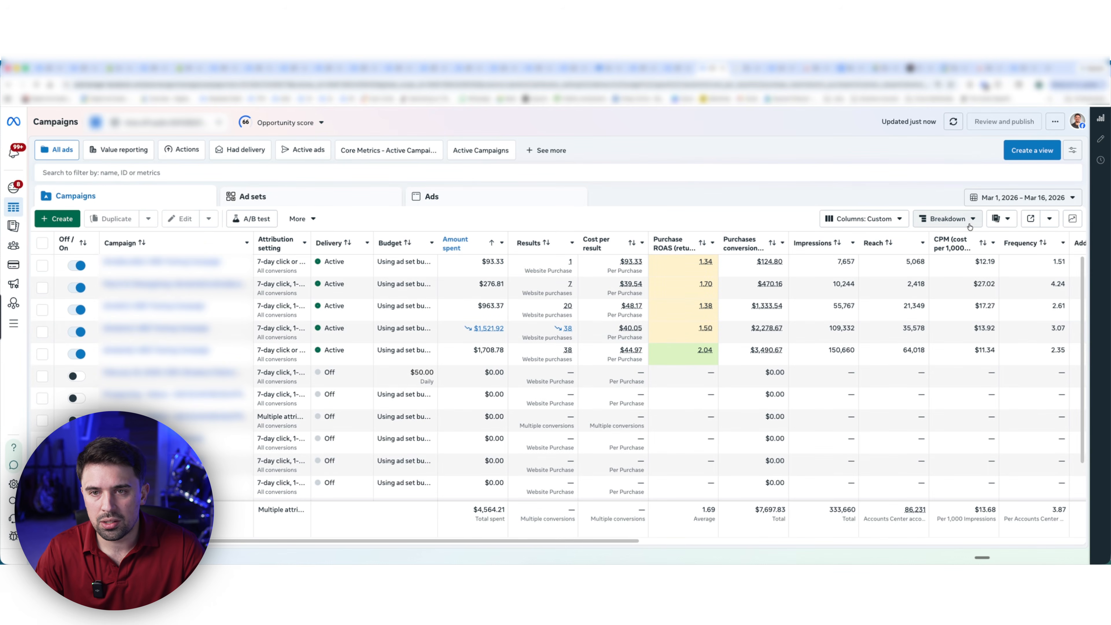
# - Review the conditional formatting rules and the columns available for a new single-color rule, and close without saving
pyautogui.click(890, 218)
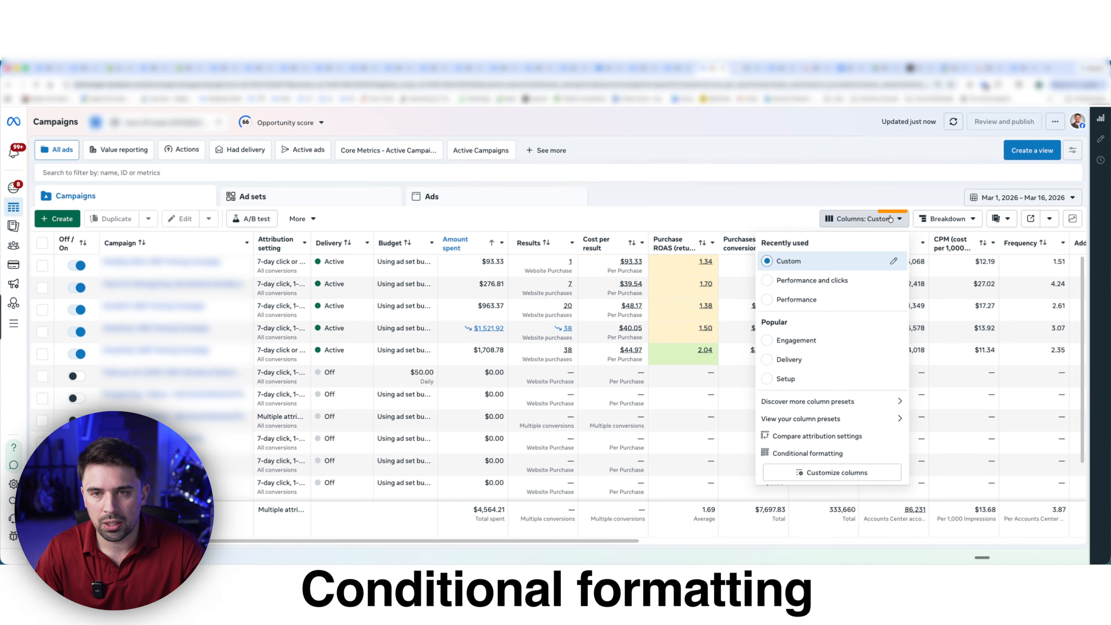
pyautogui.click(814, 454)
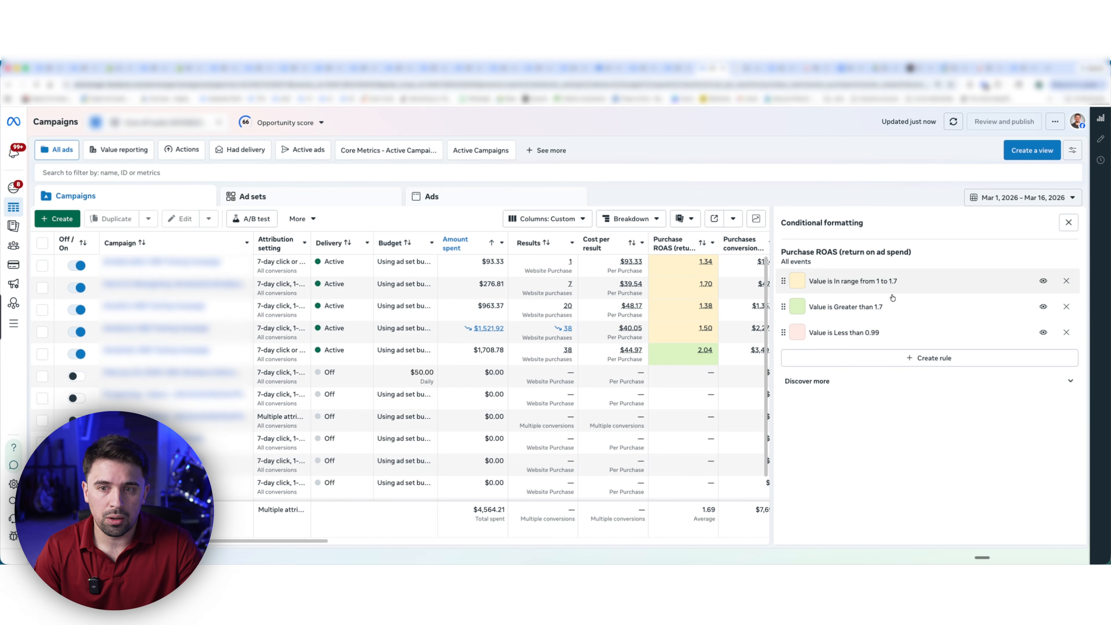
pyautogui.click(901, 359)
pyautogui.click(910, 291)
pyautogui.scroll(-3, 910, 372)
pyautogui.scroll(3, 912, 368)
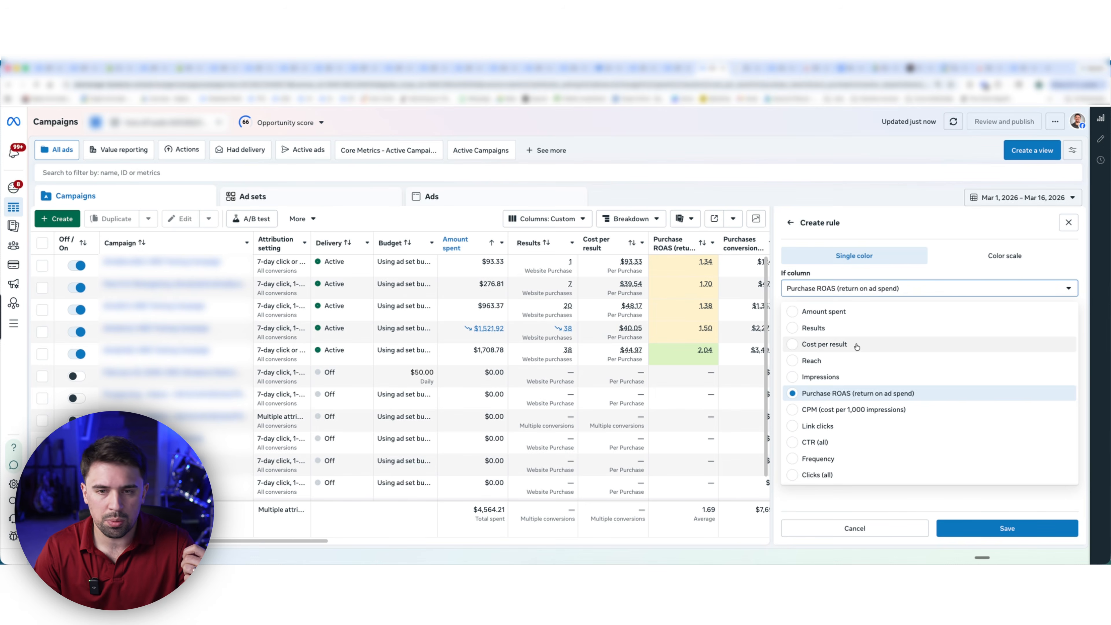
pyautogui.scroll(-2, 900, 371)
pyautogui.scroll(-5, 900, 371)
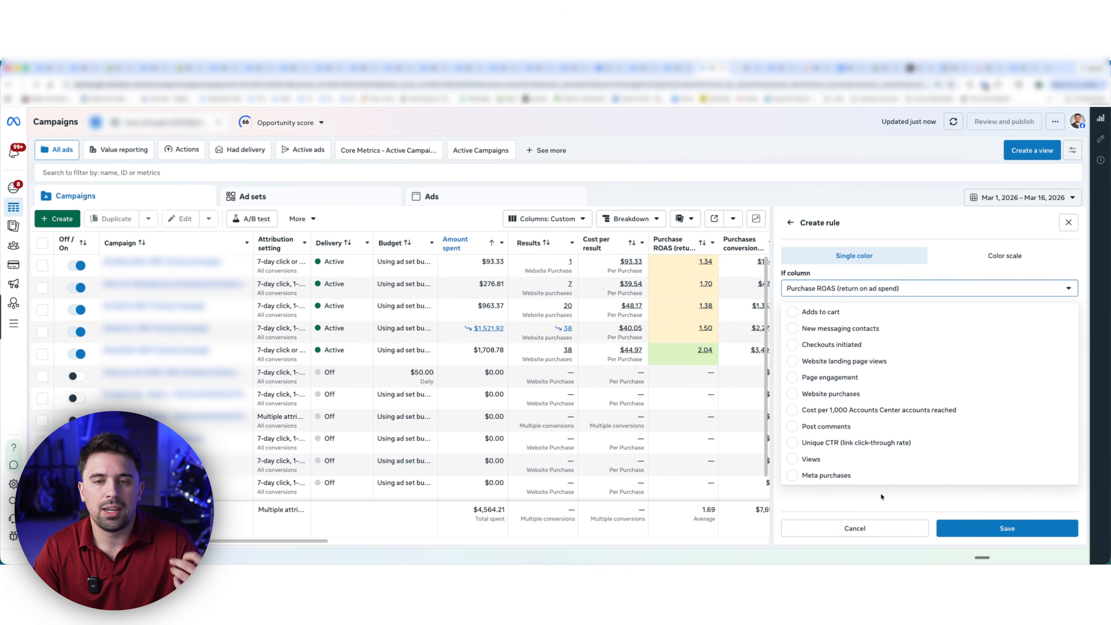
pyautogui.click(896, 506)
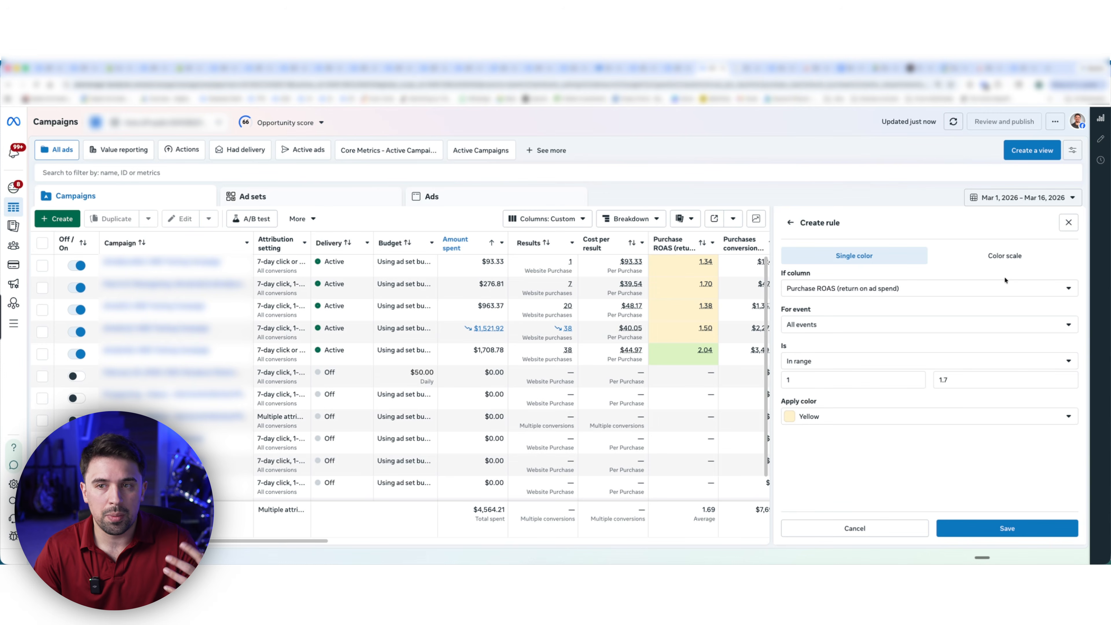
pyautogui.click(1069, 224)
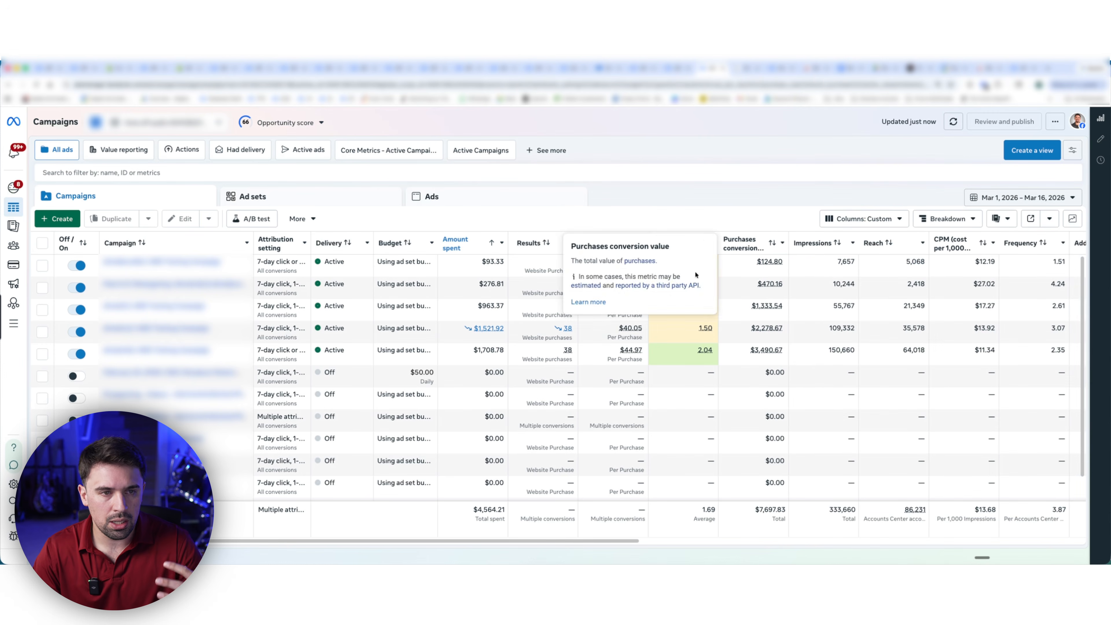
# - Set the campaign date range to Last 7 days and compare it with the previous period
pyautogui.click(1031, 198)
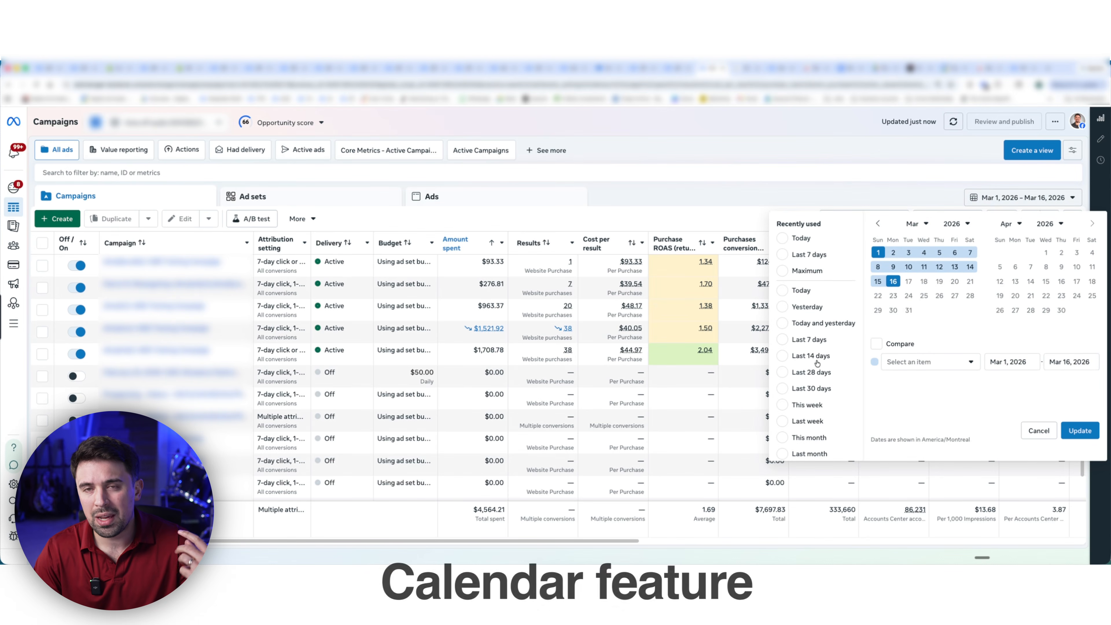
pyautogui.click(782, 340)
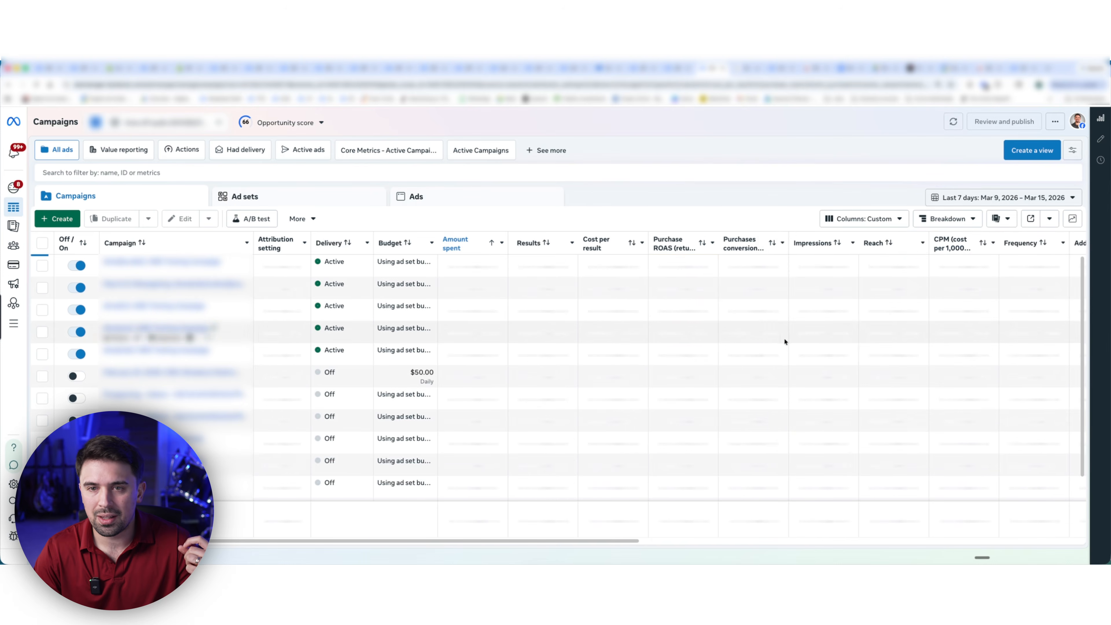
pyautogui.click(1001, 197)
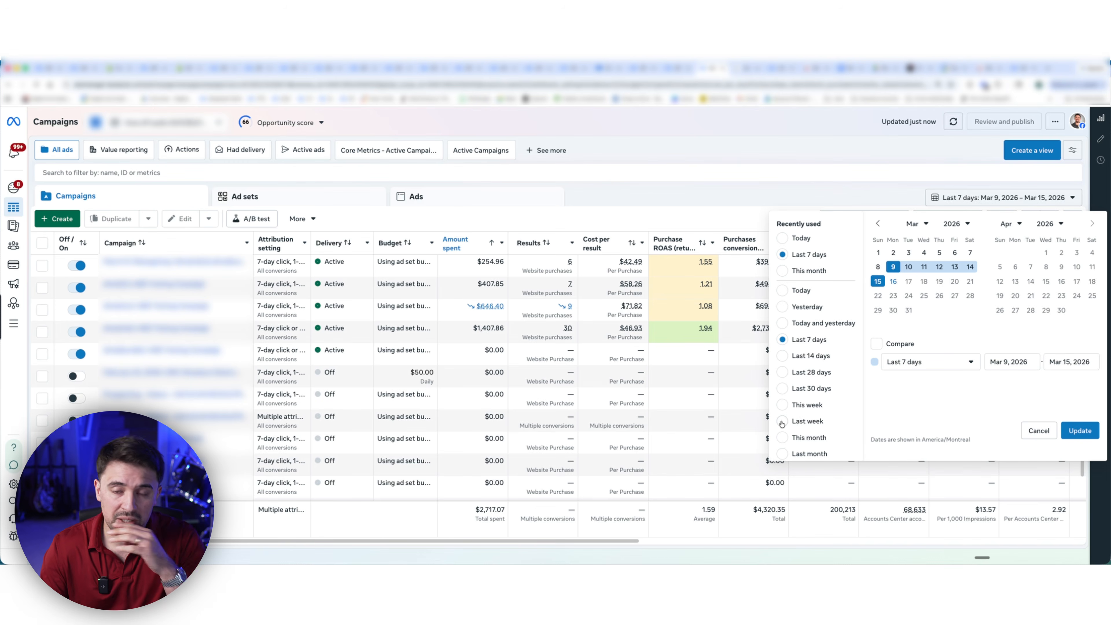
pyautogui.click(876, 345)
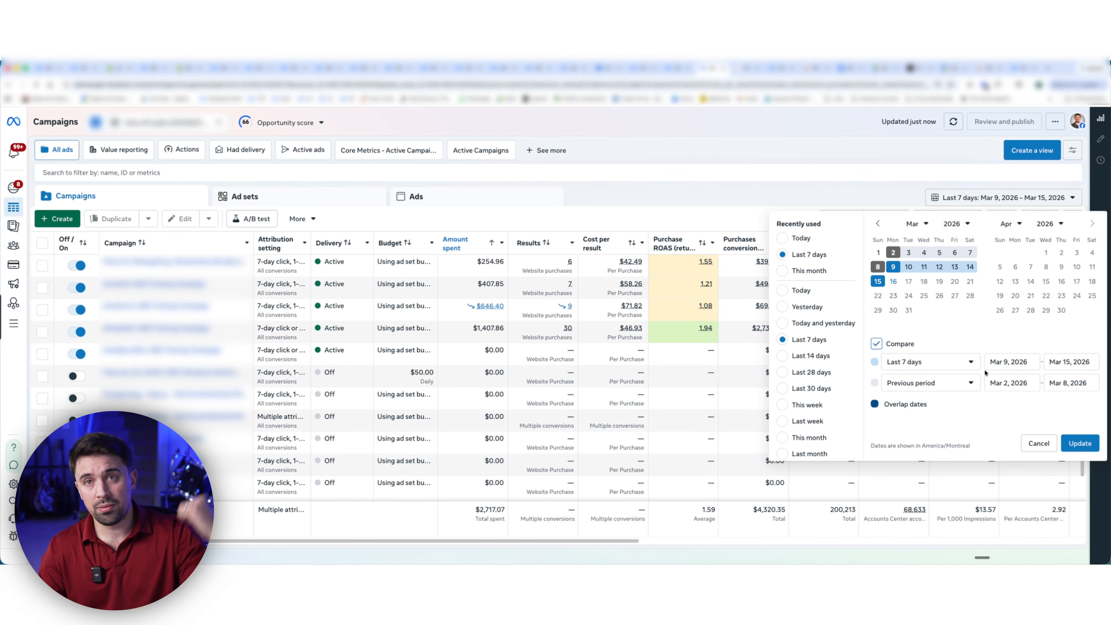
pyautogui.click(1079, 442)
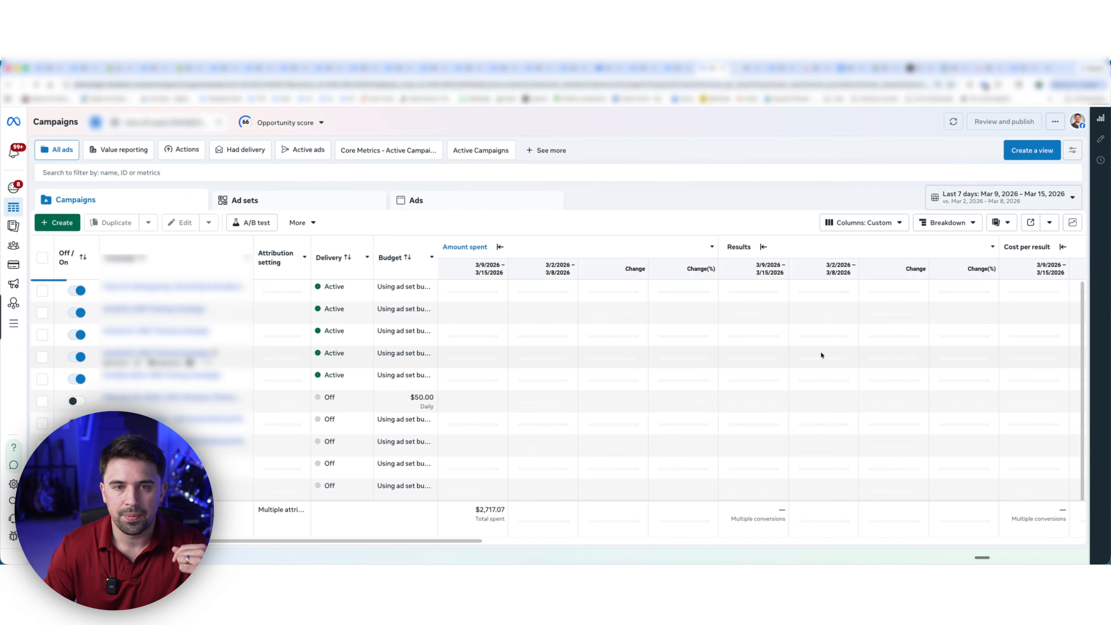
# - Collapse the period comparison columns of the campaign table, including Amount spent, Results and Cost per result
pyautogui.click(501, 247)
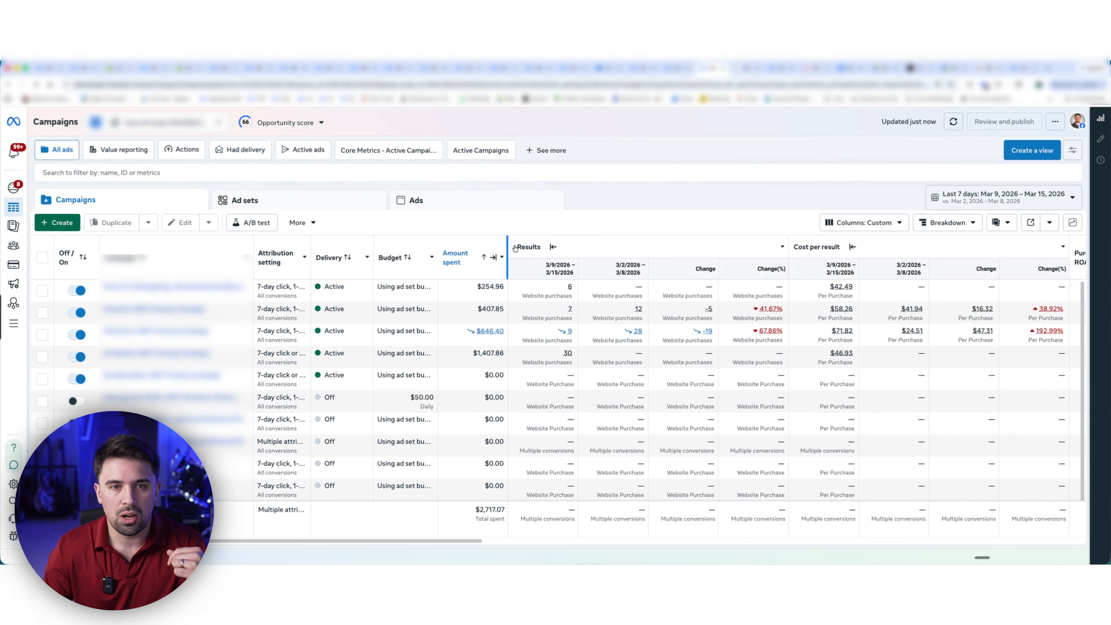
pyautogui.click(556, 247)
pyautogui.click(643, 247)
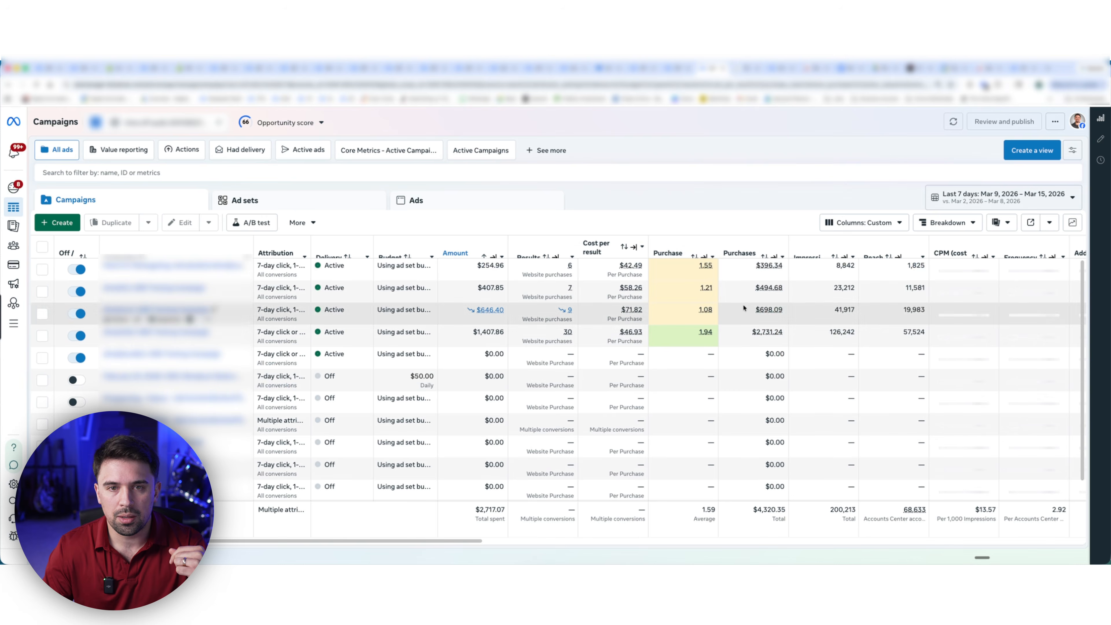
# - Sort the campaigns by Purchase ROAS in descending order and expand that metric's period comparison
pyautogui.click(704, 247)
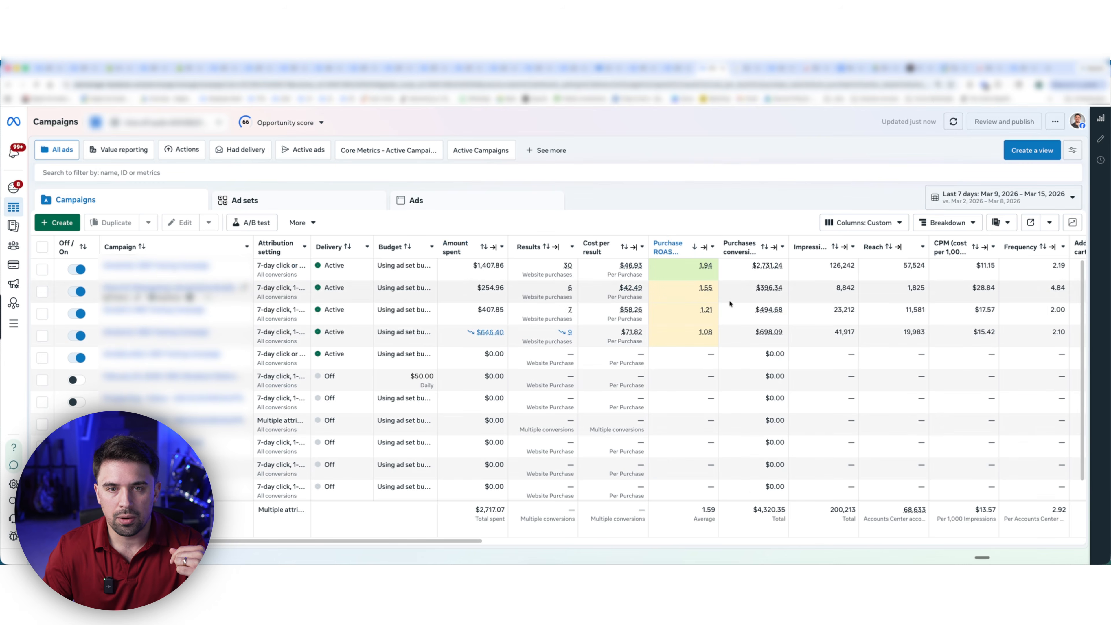
pyautogui.click(703, 247)
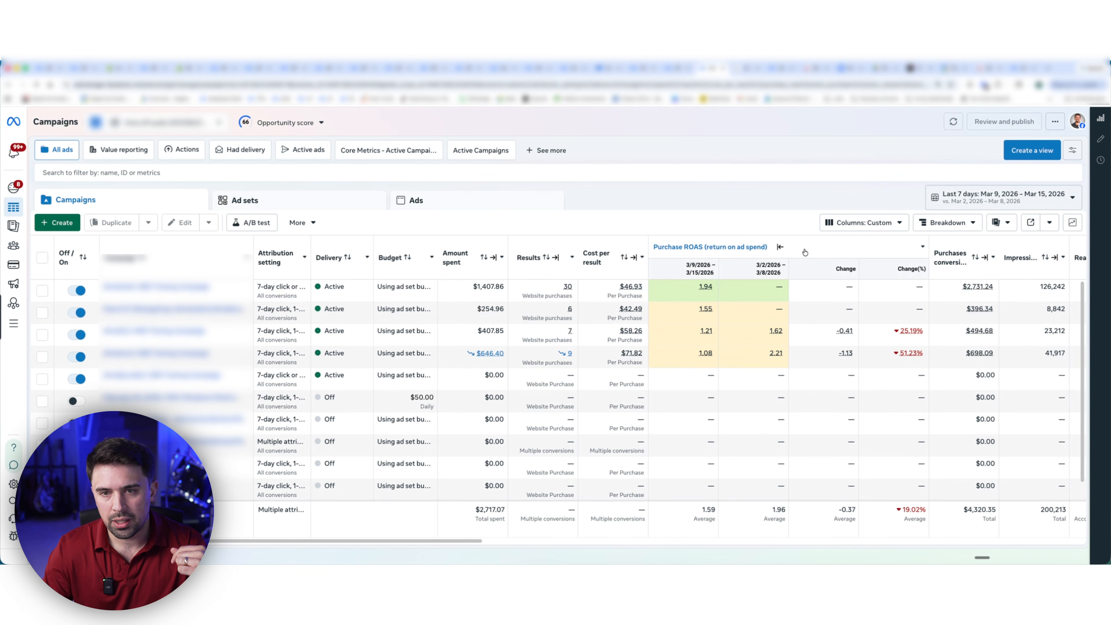
pyautogui.moveTo(848, 337)
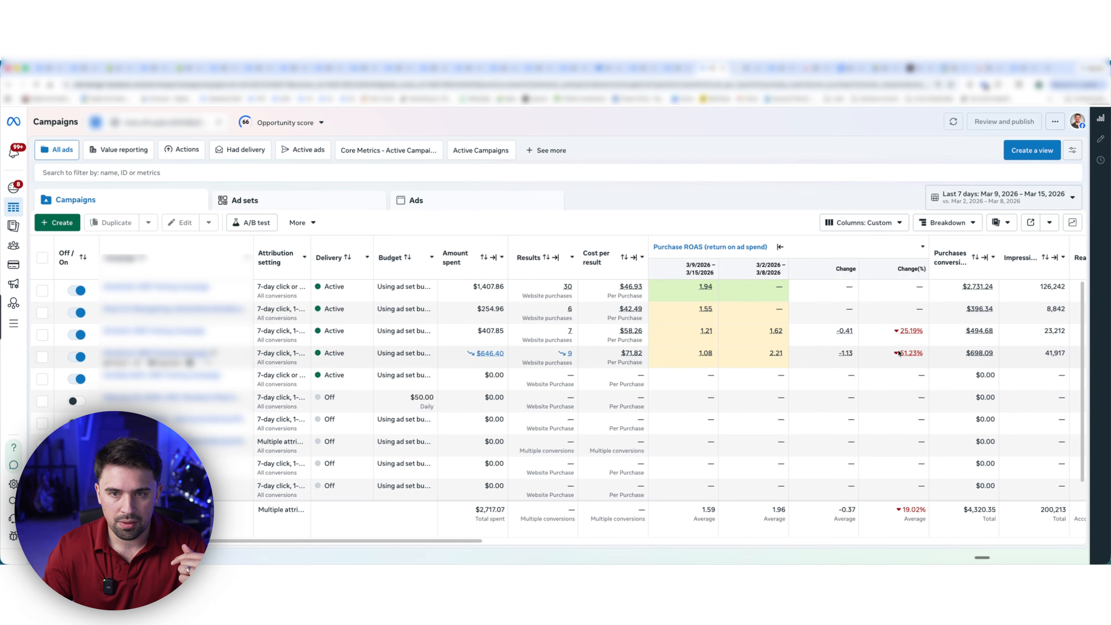
# - Change the campaign date range to Last 30 days, keeping the comparison with the previous period
pyautogui.moveTo(908, 370)
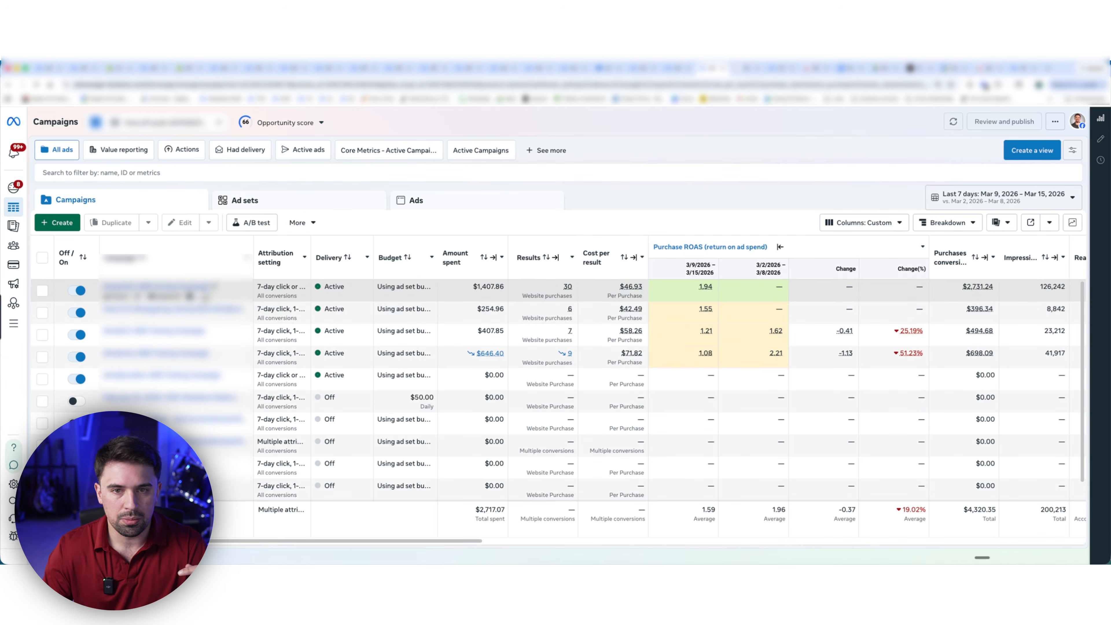
pyautogui.click(958, 207)
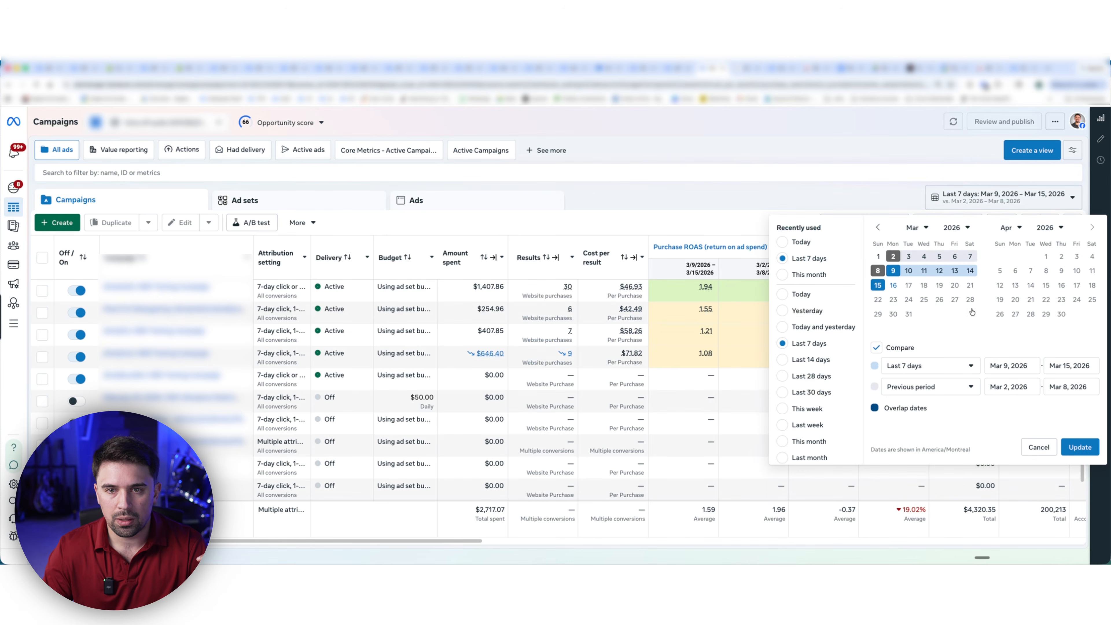
pyautogui.click(797, 393)
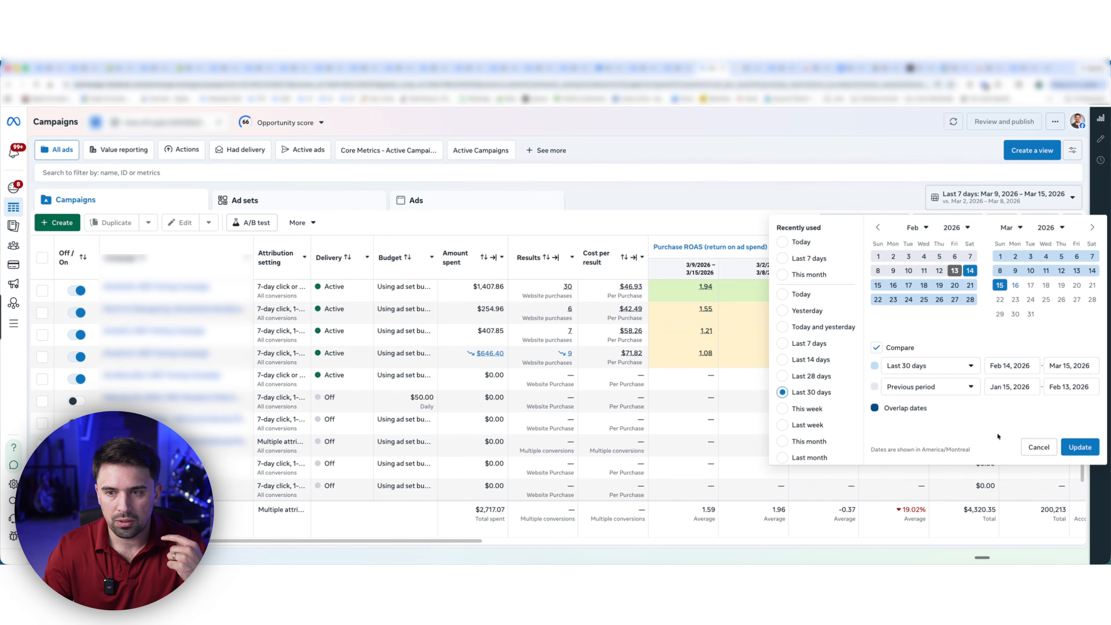
pyautogui.click(1076, 447)
# - Expand the period comparison for Cost per landing page view in the campaign table and review its changes
pyautogui.hscroll(10, 824, 348)
pyautogui.hscroll(10, 829, 348)
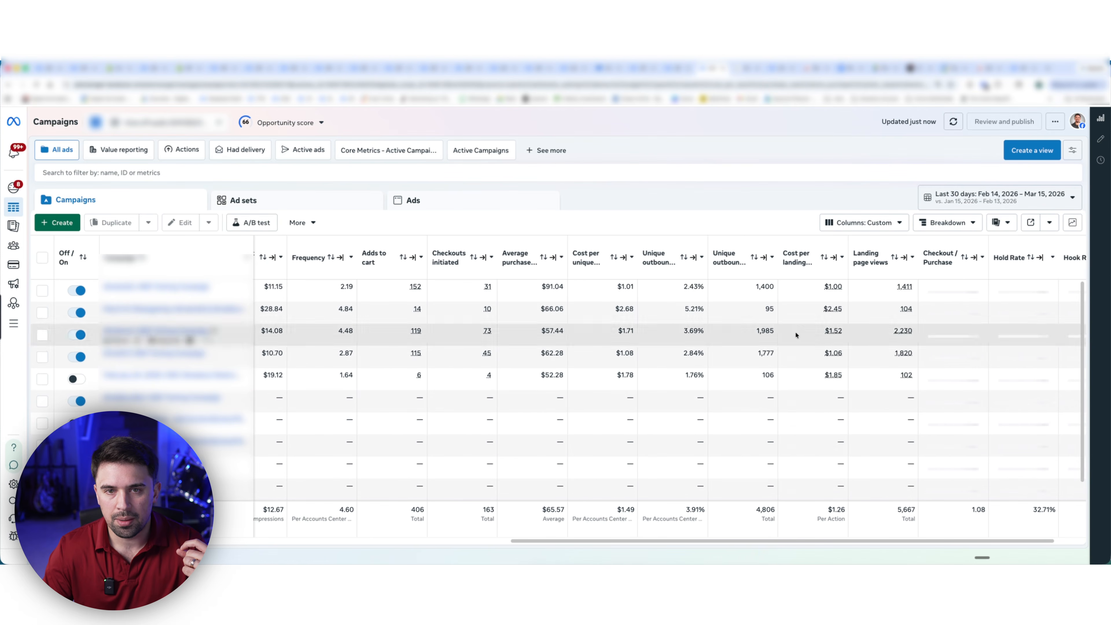
pyautogui.hscroll(2, 744, 314)
pyautogui.moveTo(833, 277)
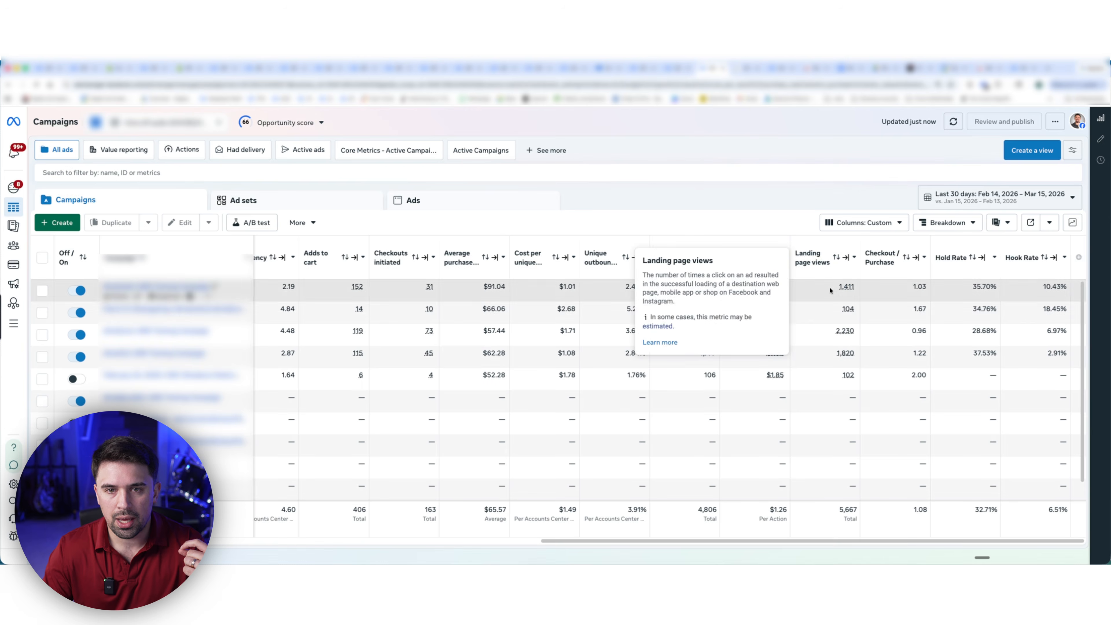
pyautogui.click(774, 257)
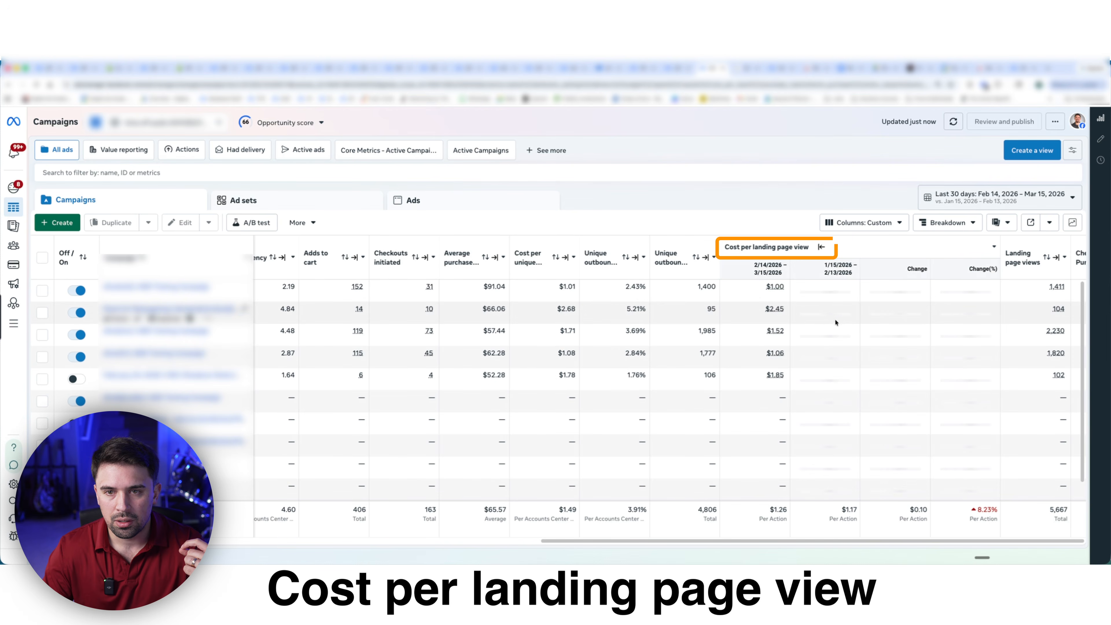
pyautogui.hscroll(1, 857, 332)
pyautogui.moveTo(897, 347)
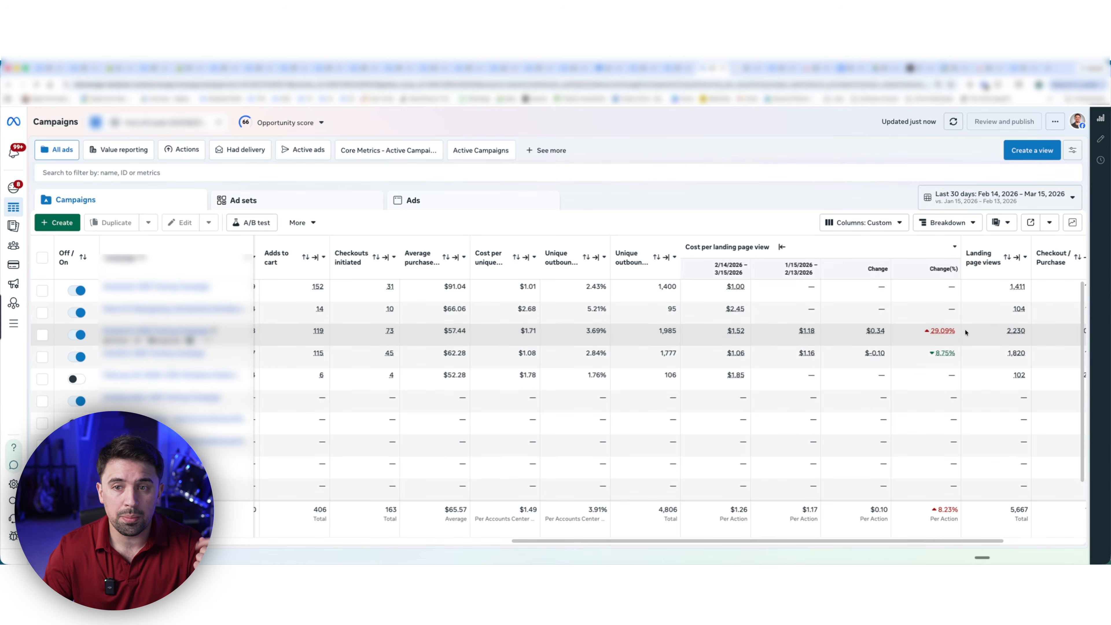
pyautogui.hscroll(1, 966, 333)
# - Select the third campaign and show its ad sets, examining their Results and Cost per result comparisons
pyautogui.click(879, 343)
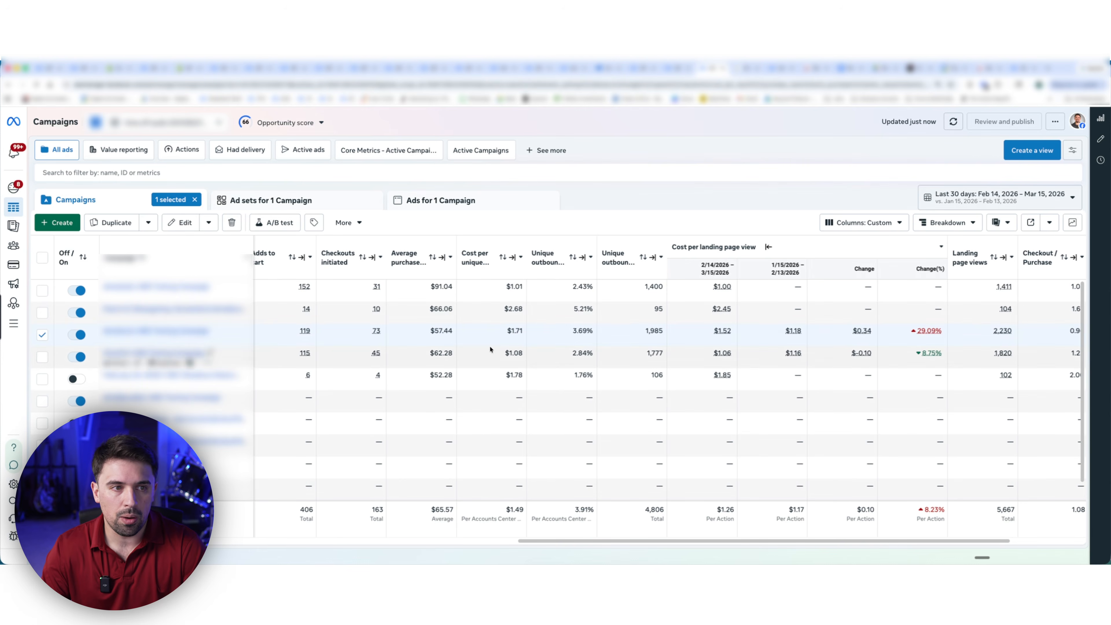
pyautogui.click(310, 203)
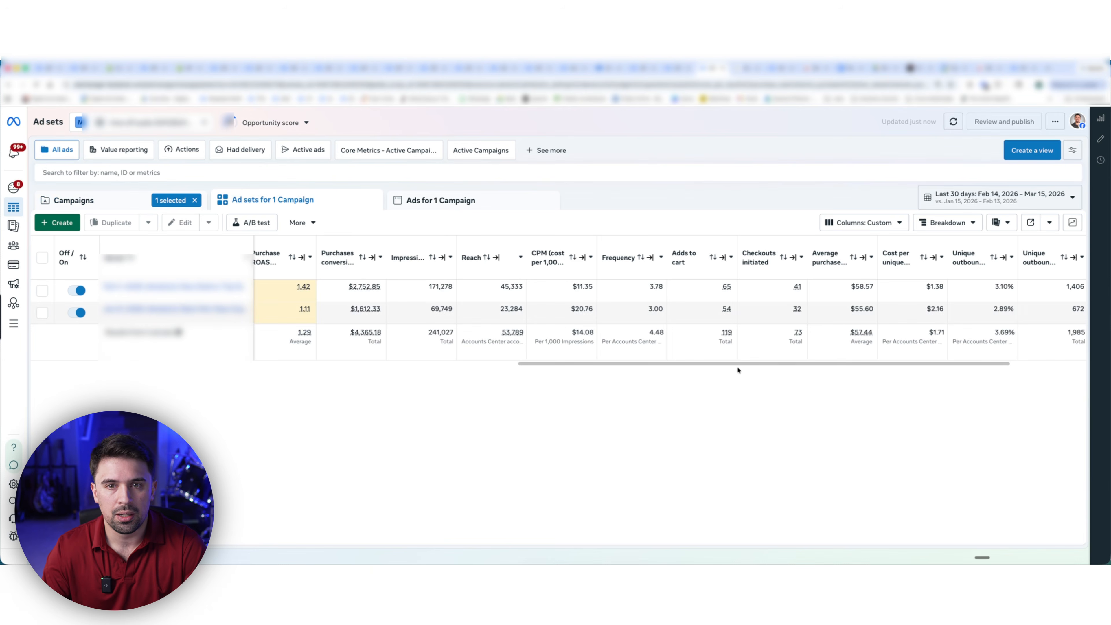
pyautogui.hscroll(-5, 719, 313)
pyautogui.hscroll(-4, 721, 317)
pyautogui.hscroll(-4, 604, 302)
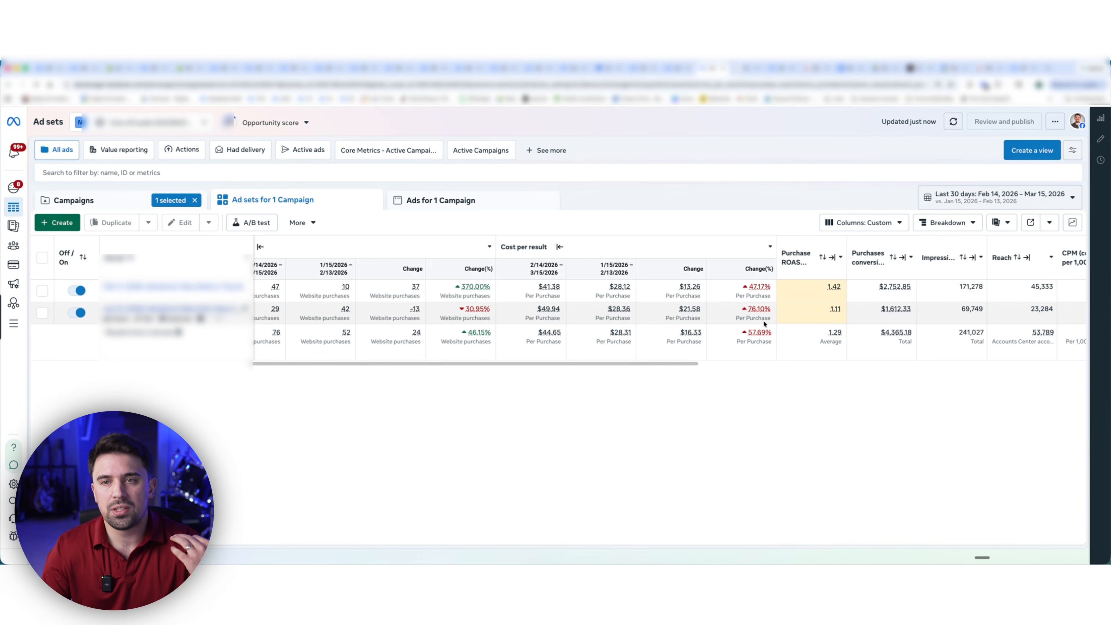
pyautogui.click(1055, 199)
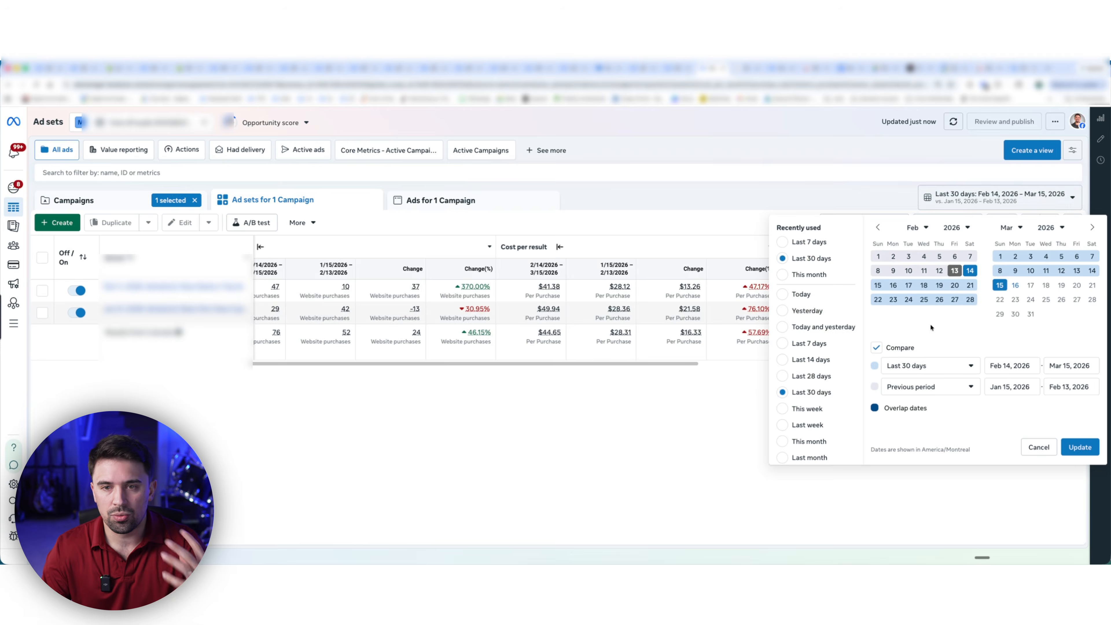
pyautogui.click(876, 348)
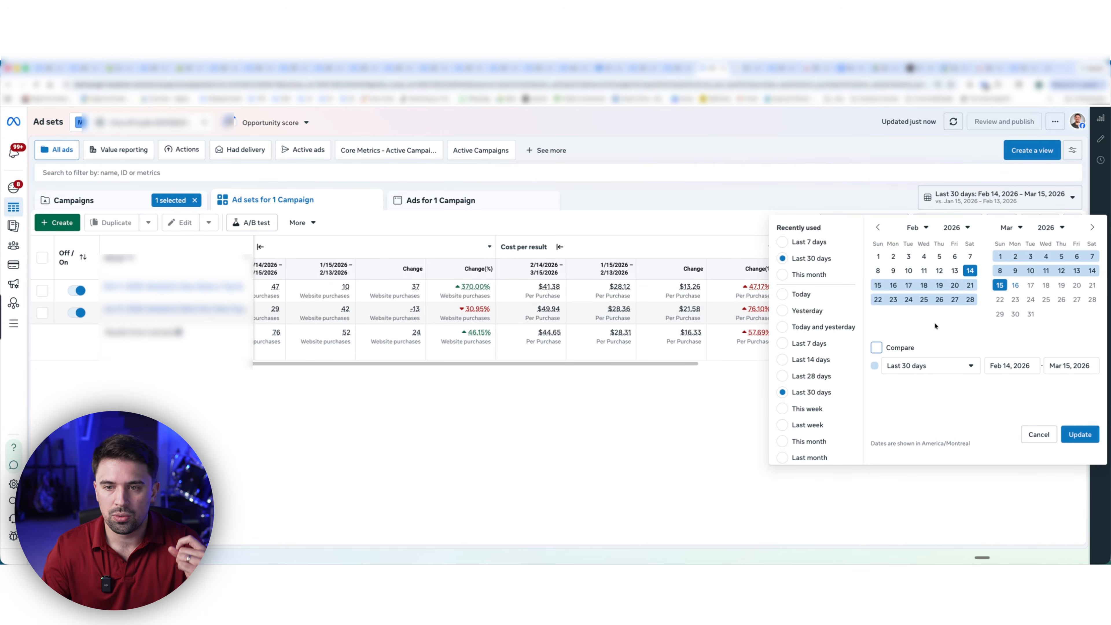
pyautogui.click(1037, 435)
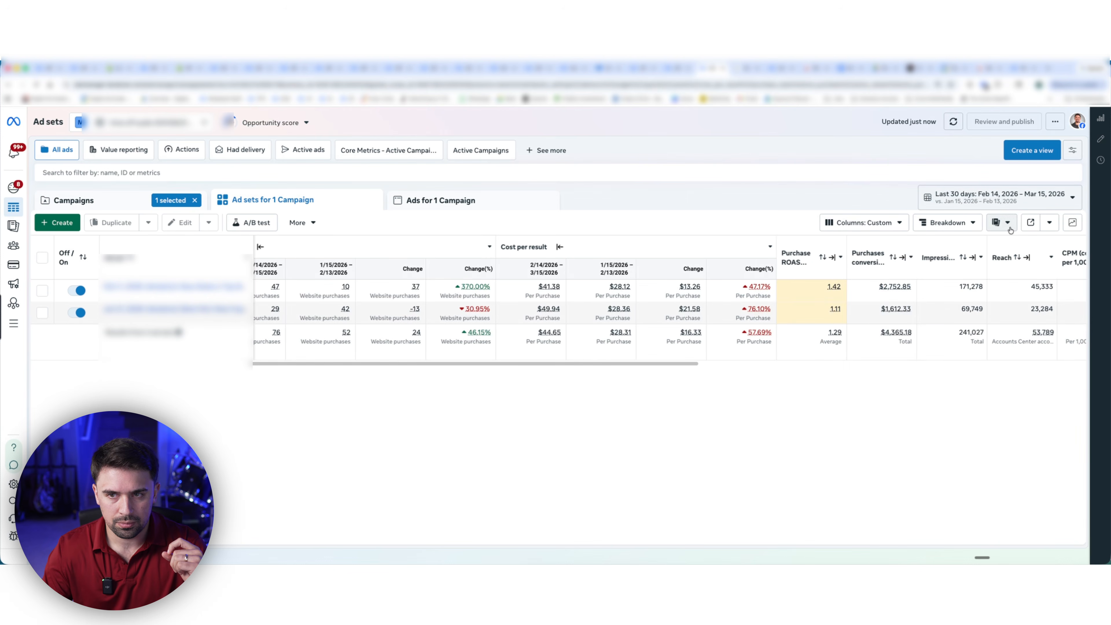
# - Check the export options for the ad sets table and close them without exporting
pyautogui.click(1049, 223)
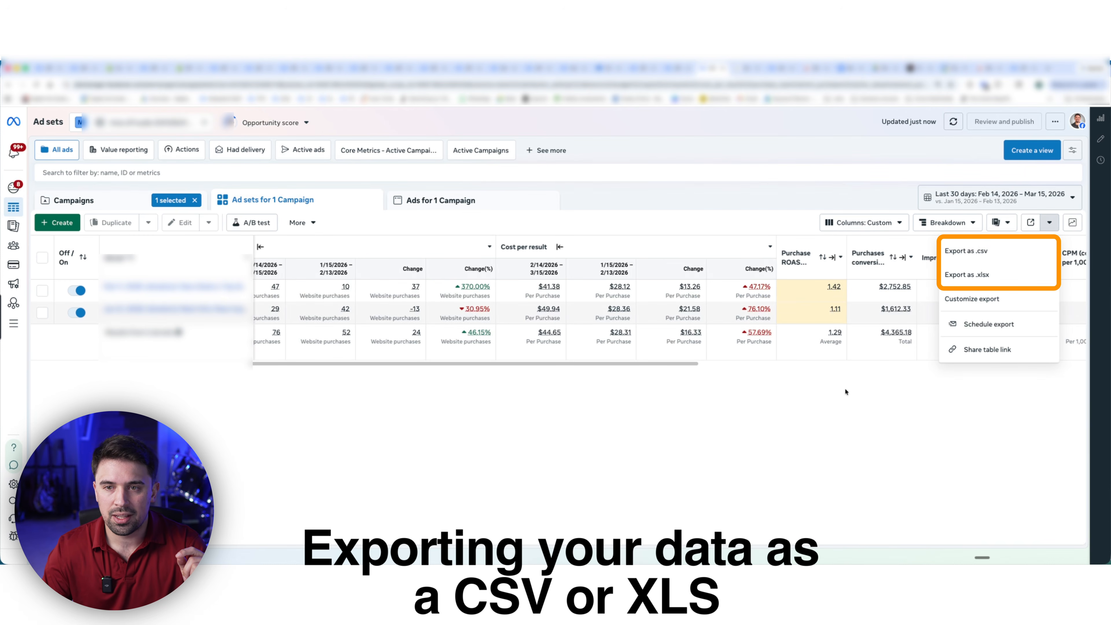
pyautogui.click(680, 422)
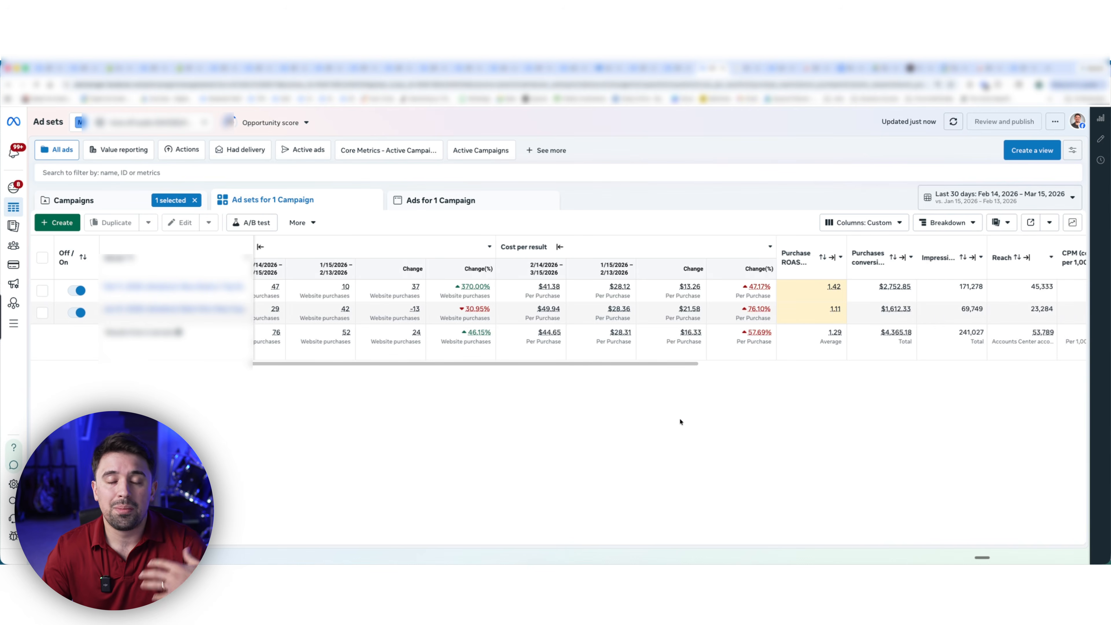
# - Clear the campaign selection and return to the full list of campaigns
pyautogui.click(192, 200)
pyautogui.click(195, 200)
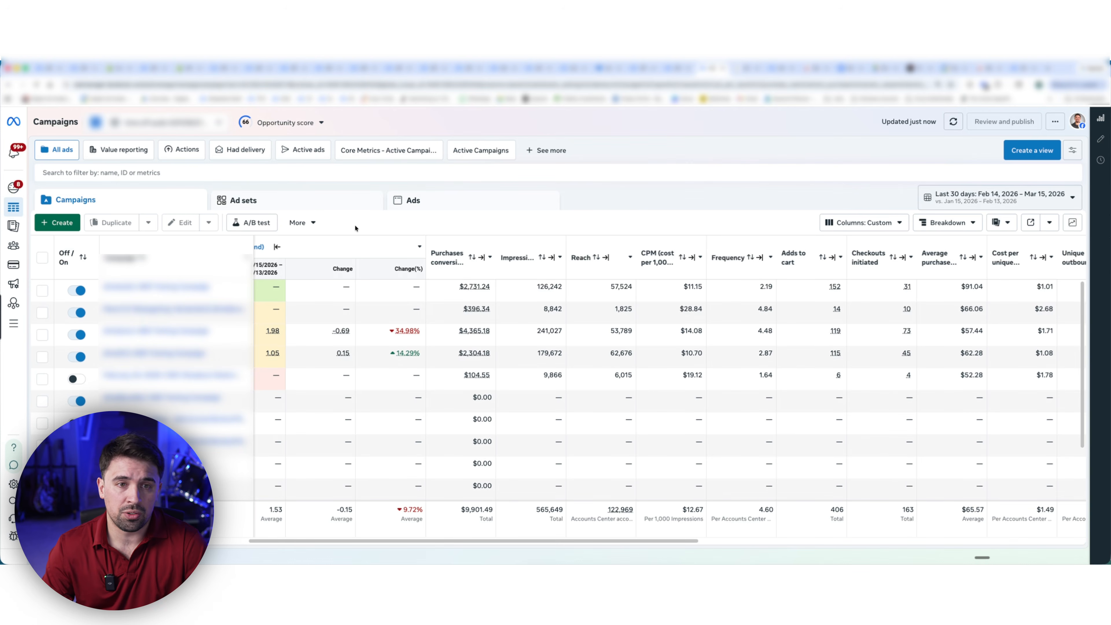
pyautogui.hscroll(-10, 657, 280)
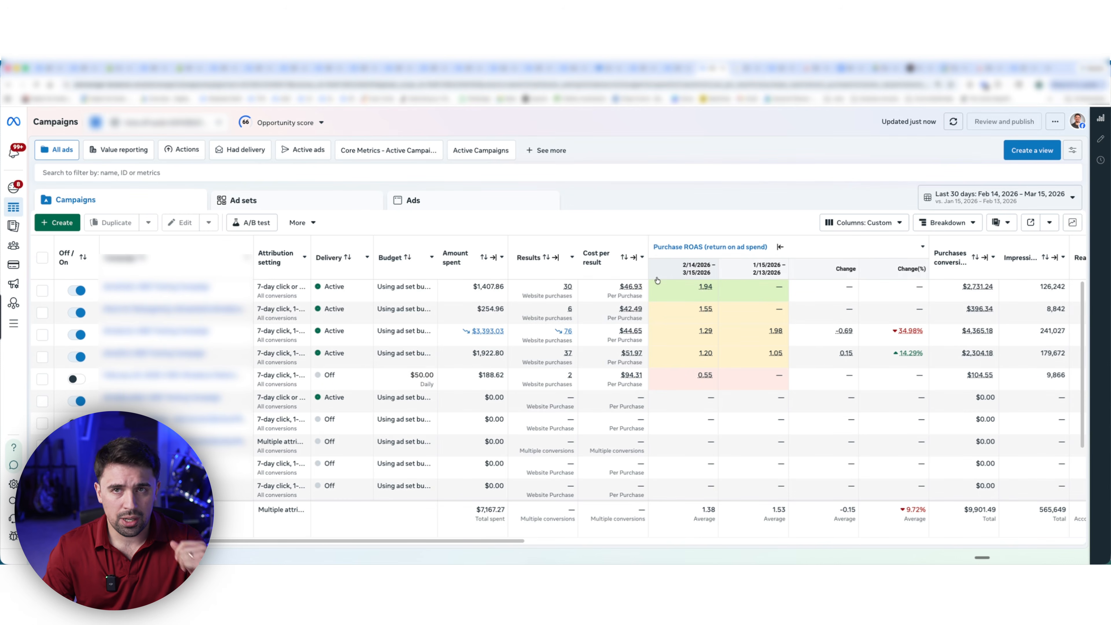
# - Open the Creative features page in Advertising settings and check the Test new creative features option
pyautogui.moveTo(14, 326)
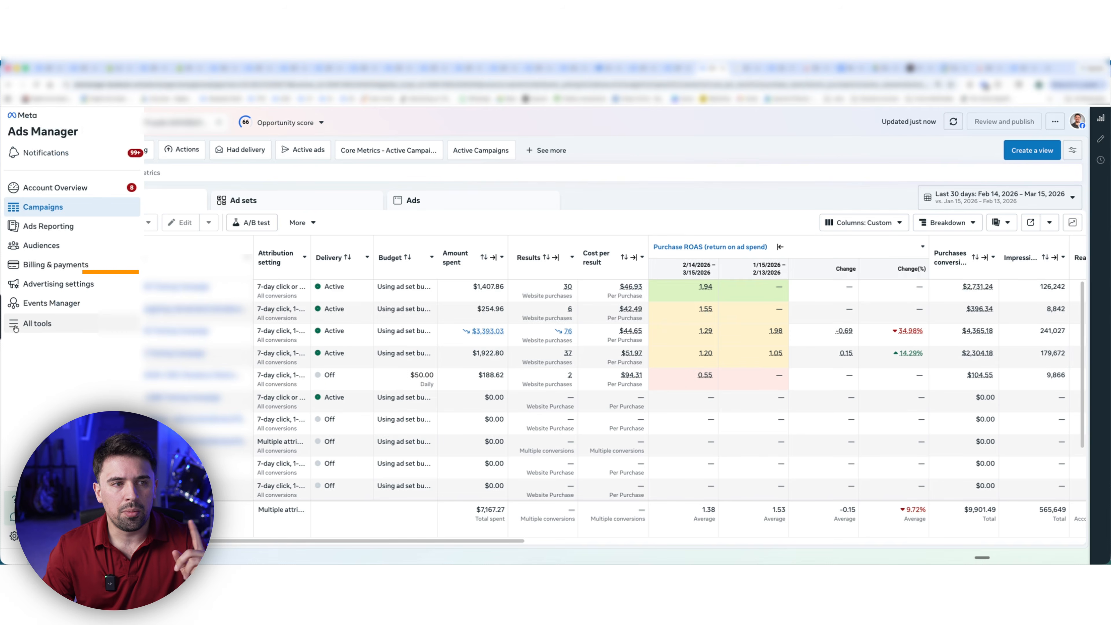
pyautogui.click(39, 285)
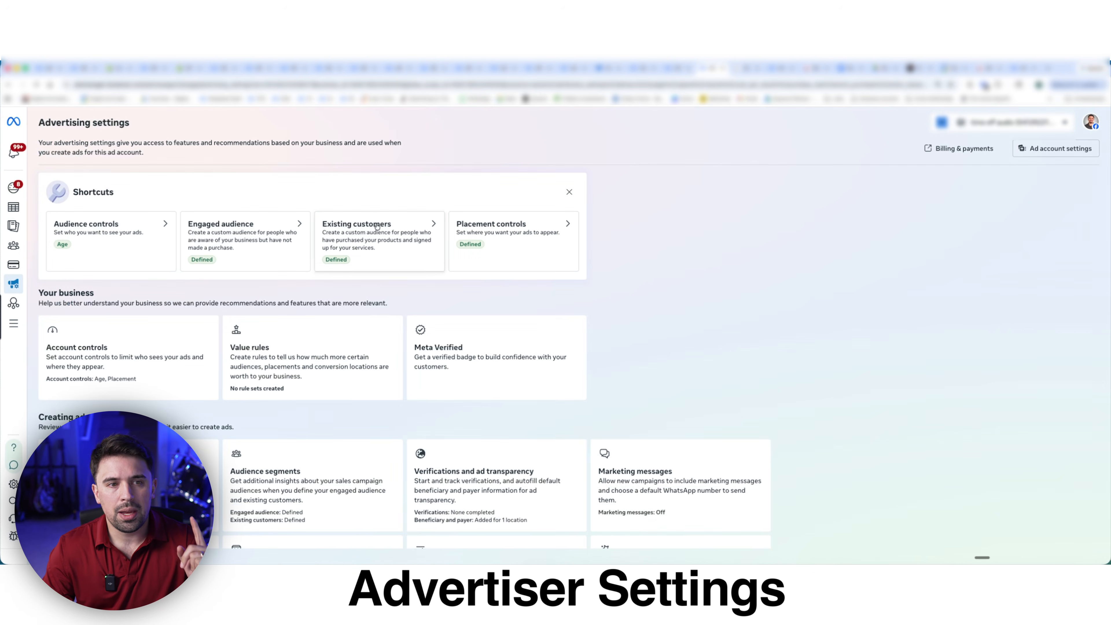
pyautogui.scroll(-1, 663, 397)
pyautogui.scroll(-4, 663, 397)
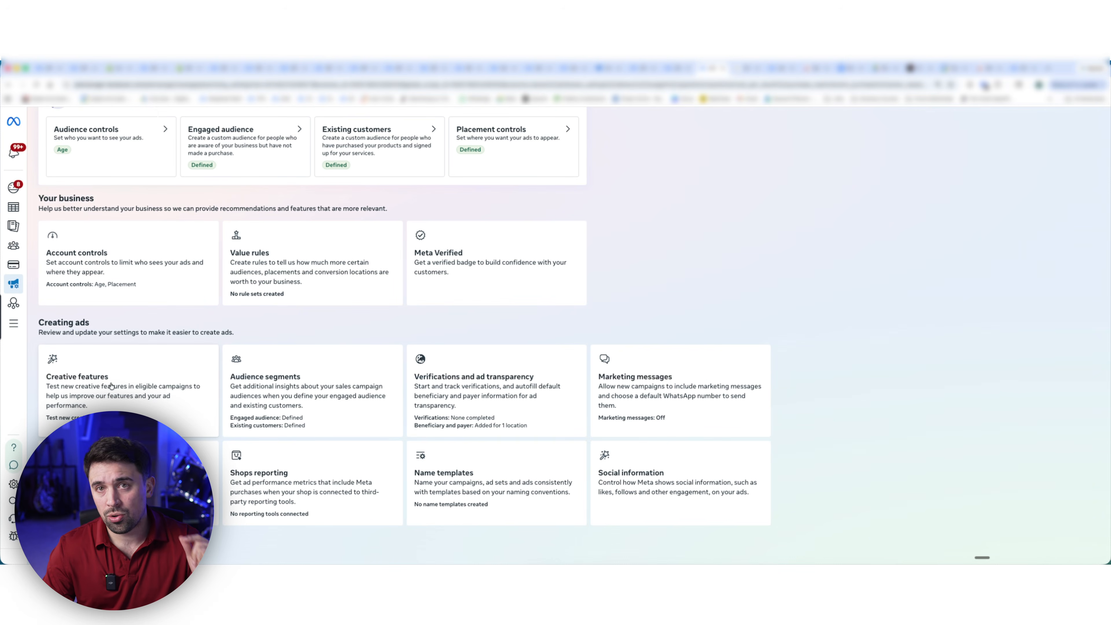
pyautogui.click(113, 384)
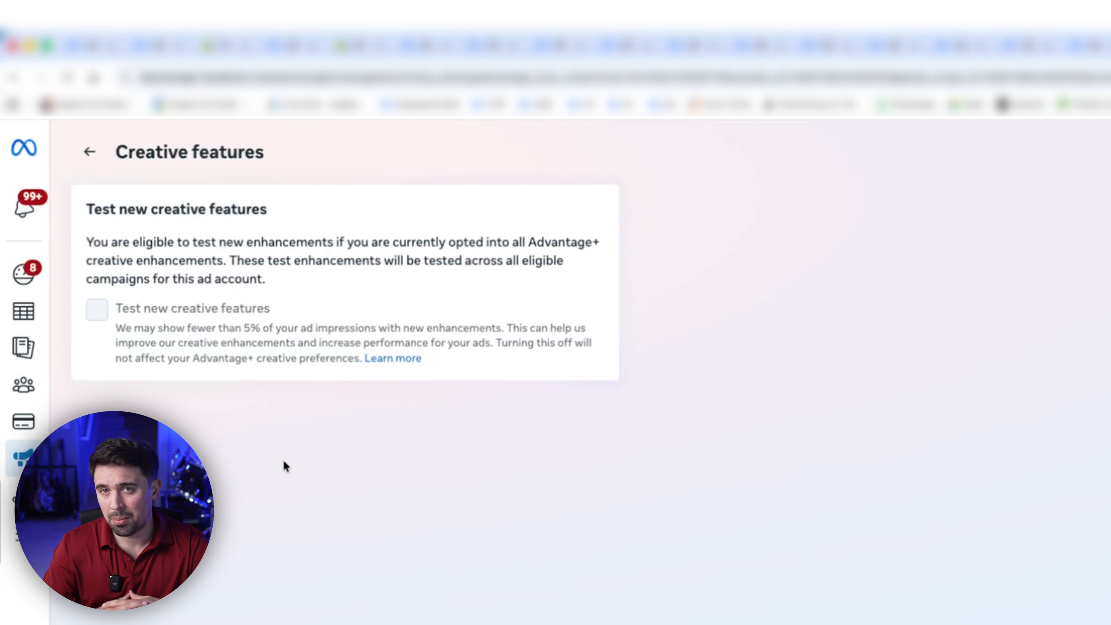
pyautogui.moveTo(97, 311)
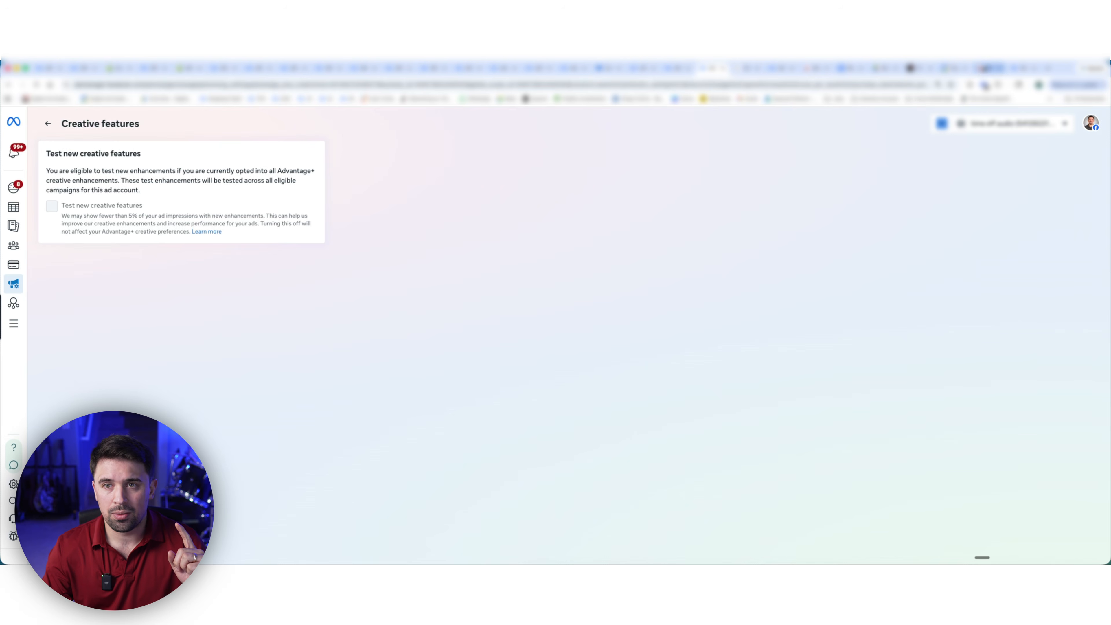
# - Switch to the other ad account's open browser page and open Creative features in its Advertising settings
pyautogui.click(1025, 69)
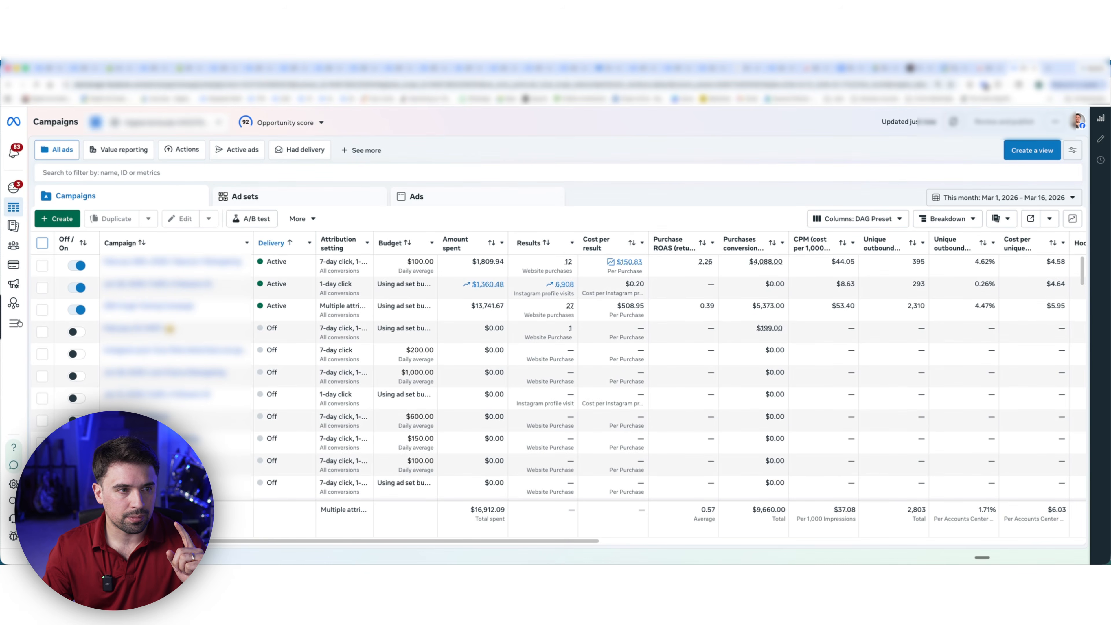
pyautogui.moveTo(16, 324)
pyautogui.click(25, 289)
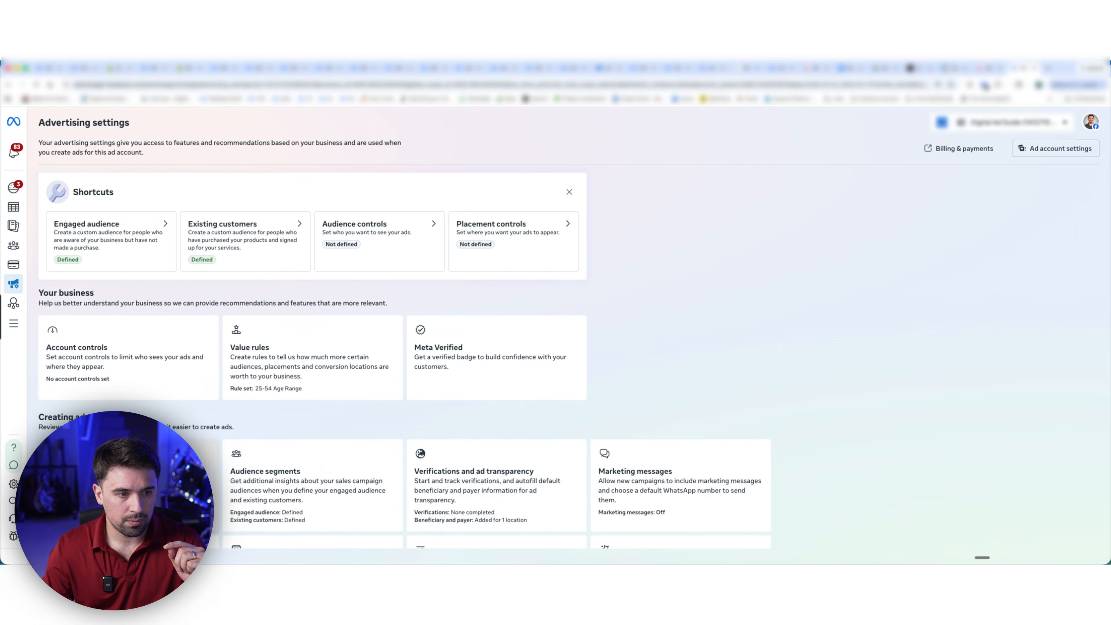
pyautogui.click(139, 472)
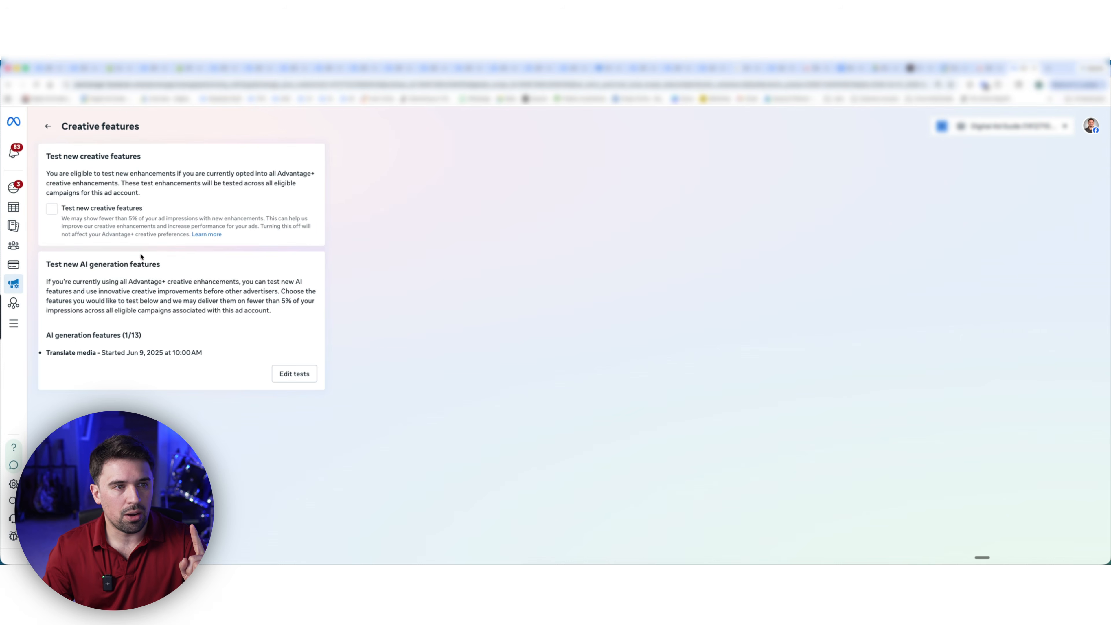
# - Browse the available AI generation feature tests, close the list without saving, and check when the active test started
pyautogui.click(306, 375)
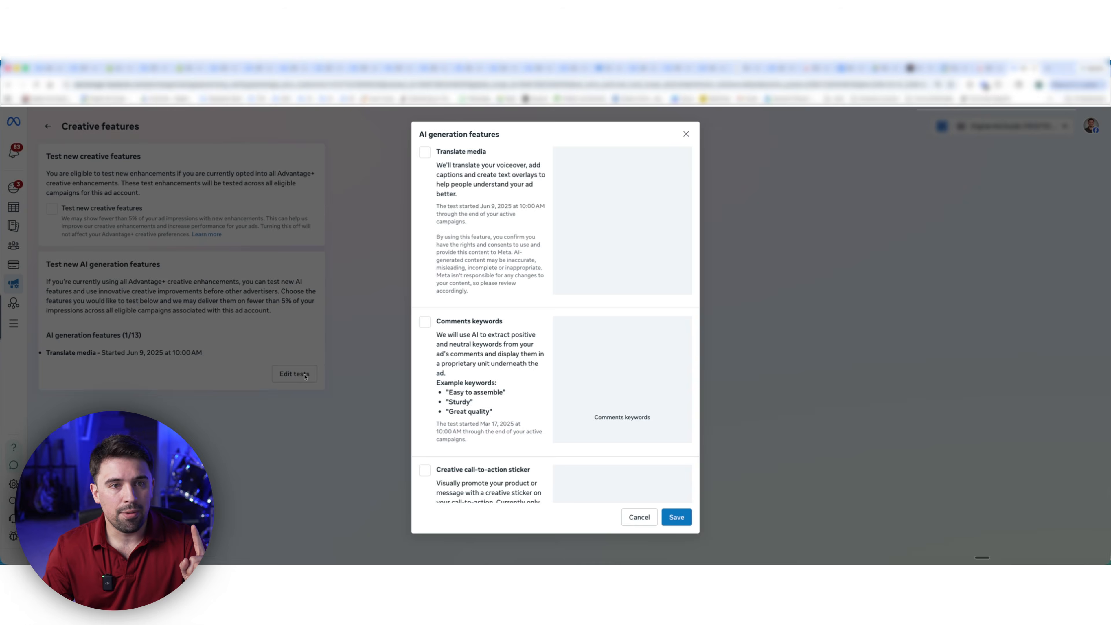
pyautogui.scroll(-10, 586, 279)
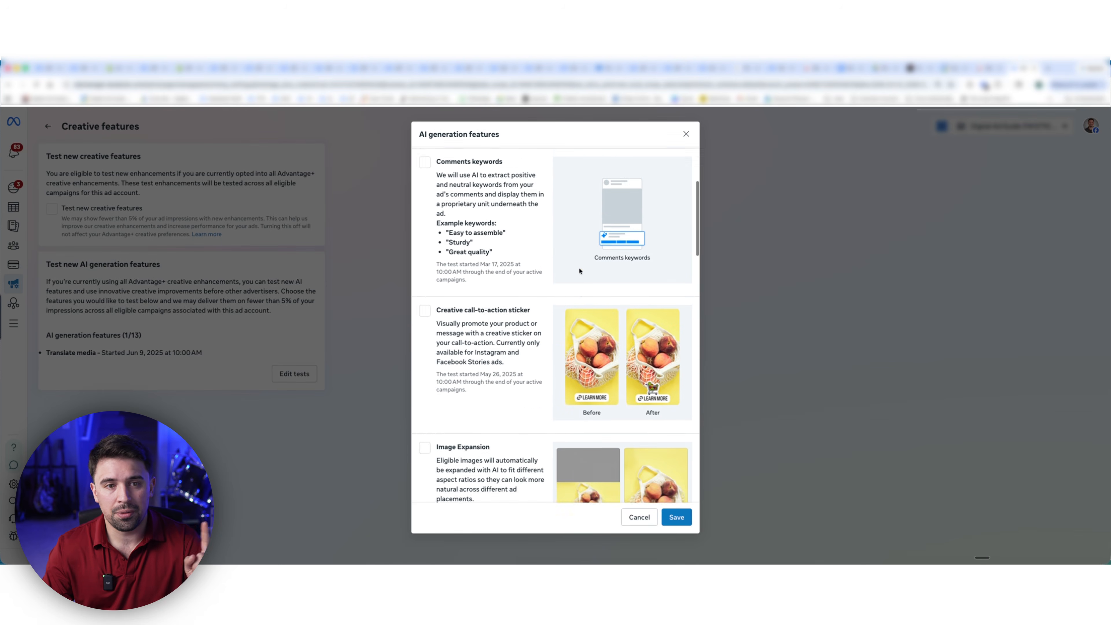
pyautogui.scroll(-15, 597, 294)
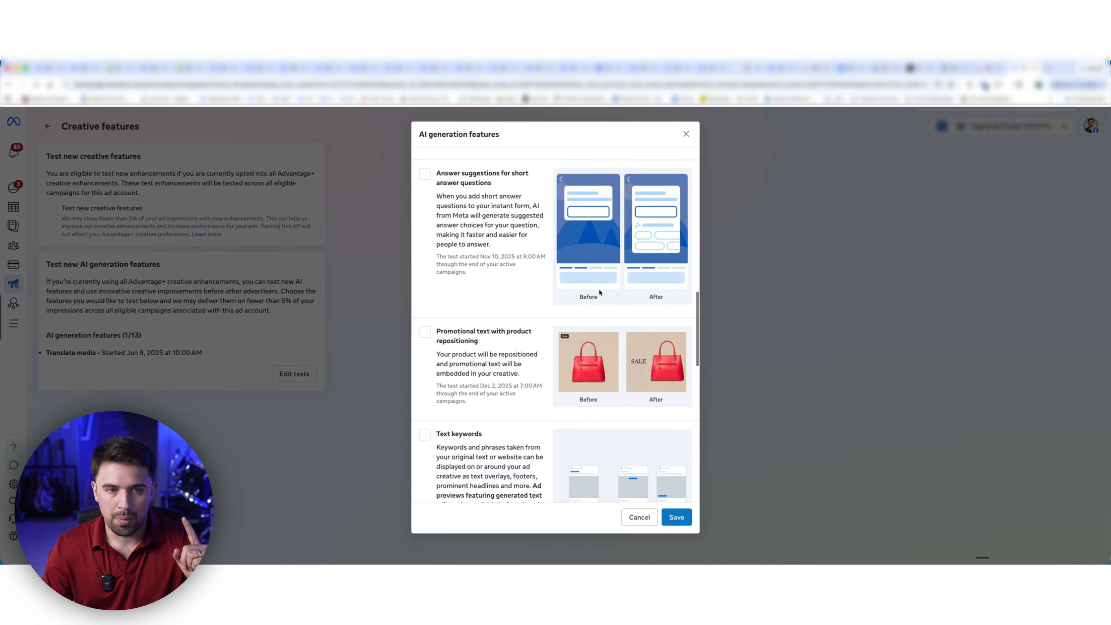
pyautogui.click(770, 304)
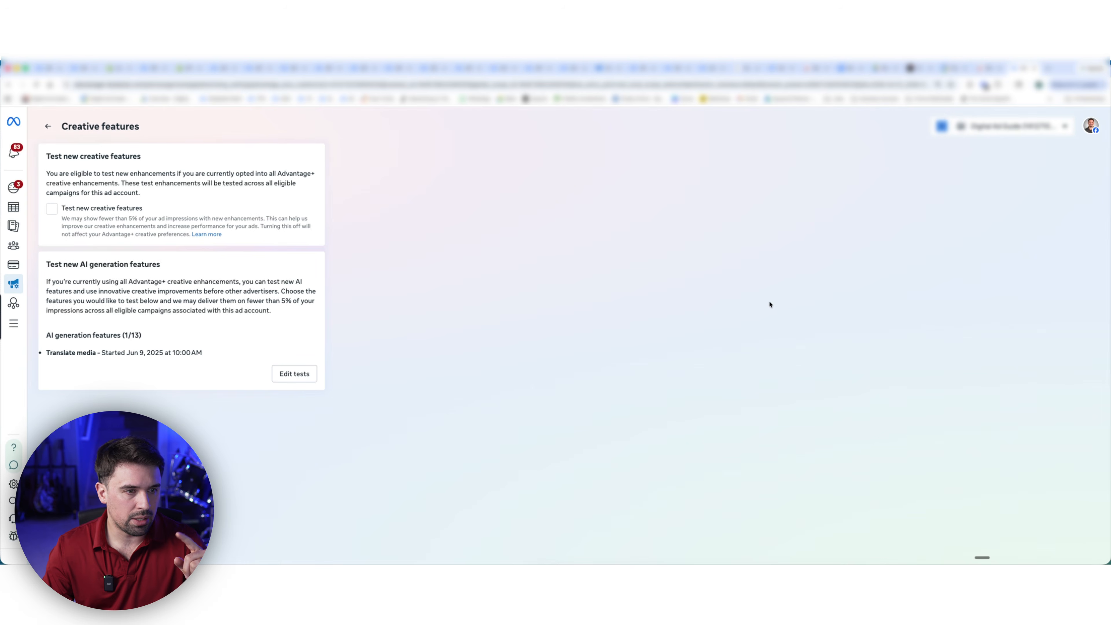
pyautogui.moveTo(169, 354); pyautogui.dragTo(191, 353)
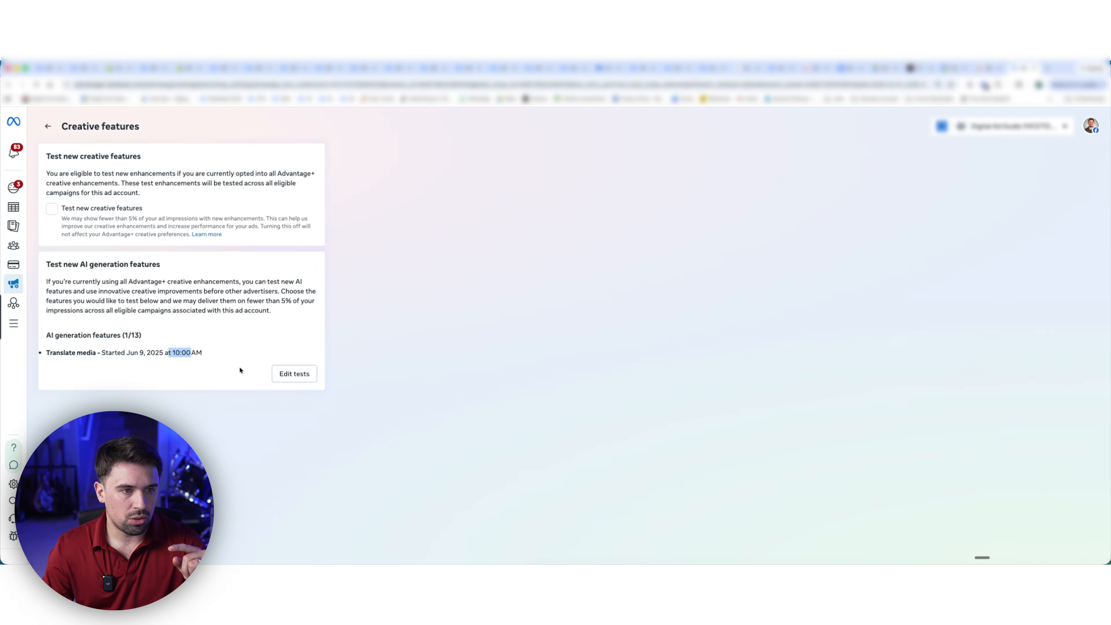
# - Review the AI generation feature tests, turn off the Translate media test, and save the selection
pyautogui.click(298, 377)
pyautogui.scroll(-10, 556, 406)
pyautogui.scroll(-15, 557, 407)
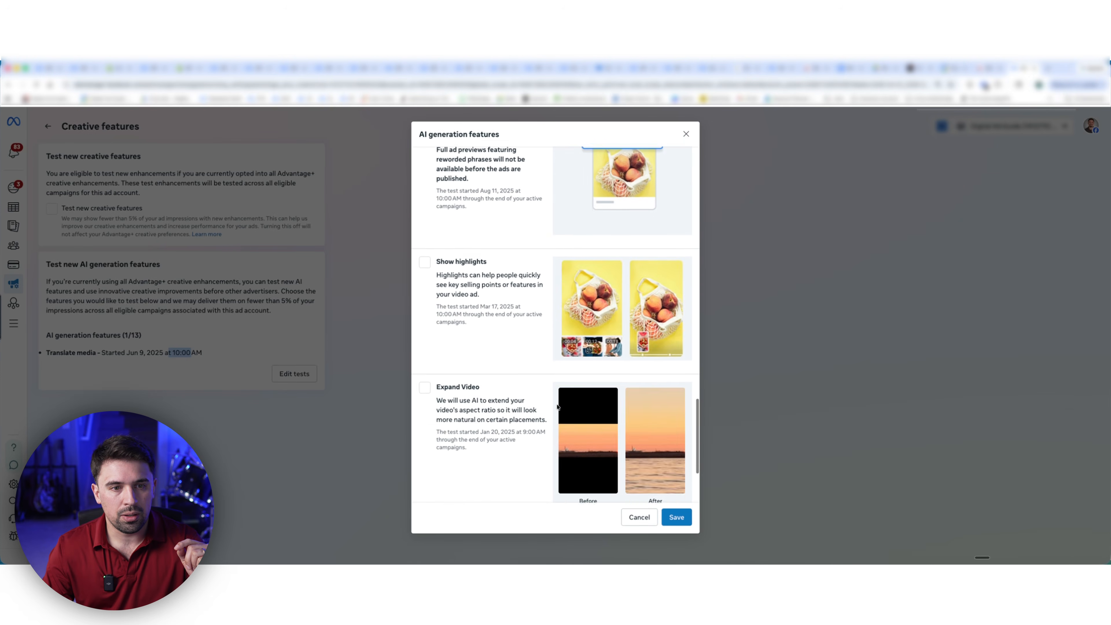
pyautogui.scroll(15, 520, 402)
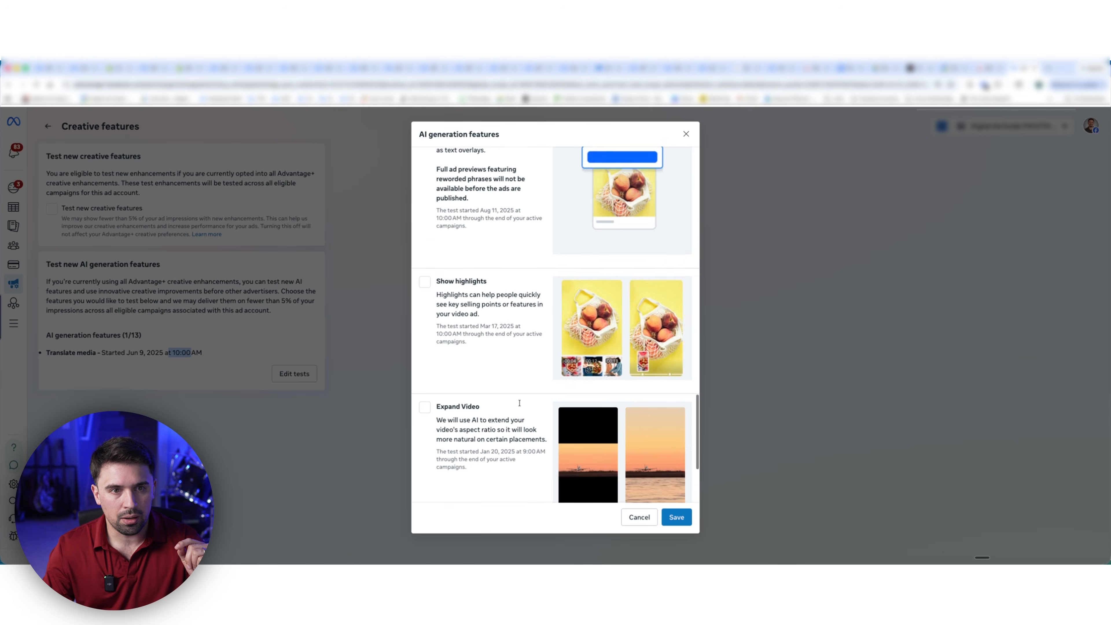
pyautogui.scroll(15, 519, 405)
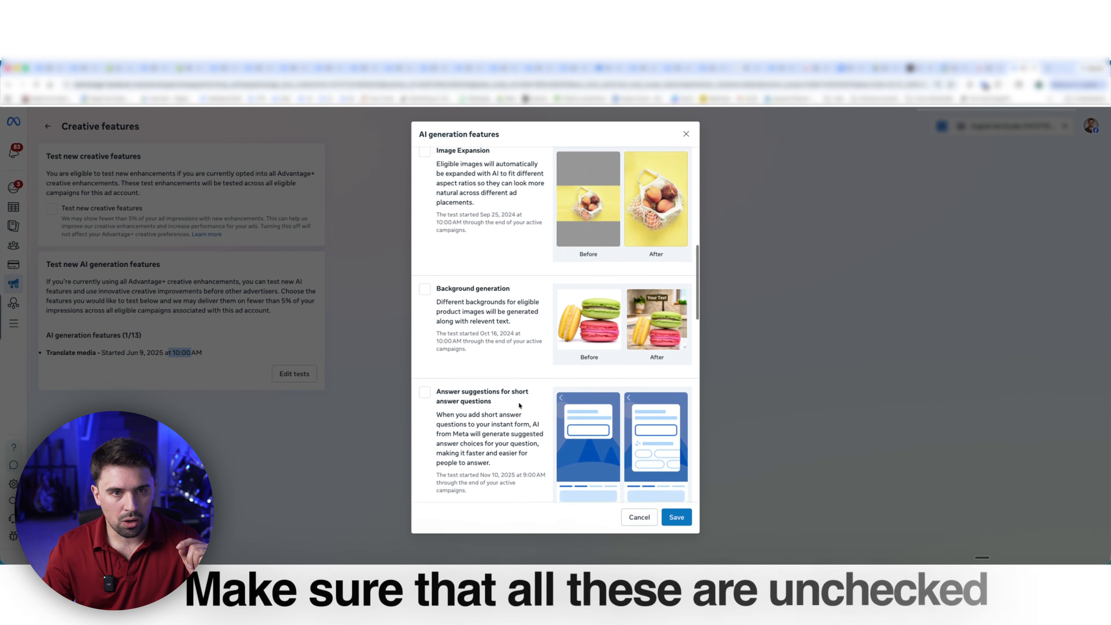
pyautogui.scroll(5, 518, 402)
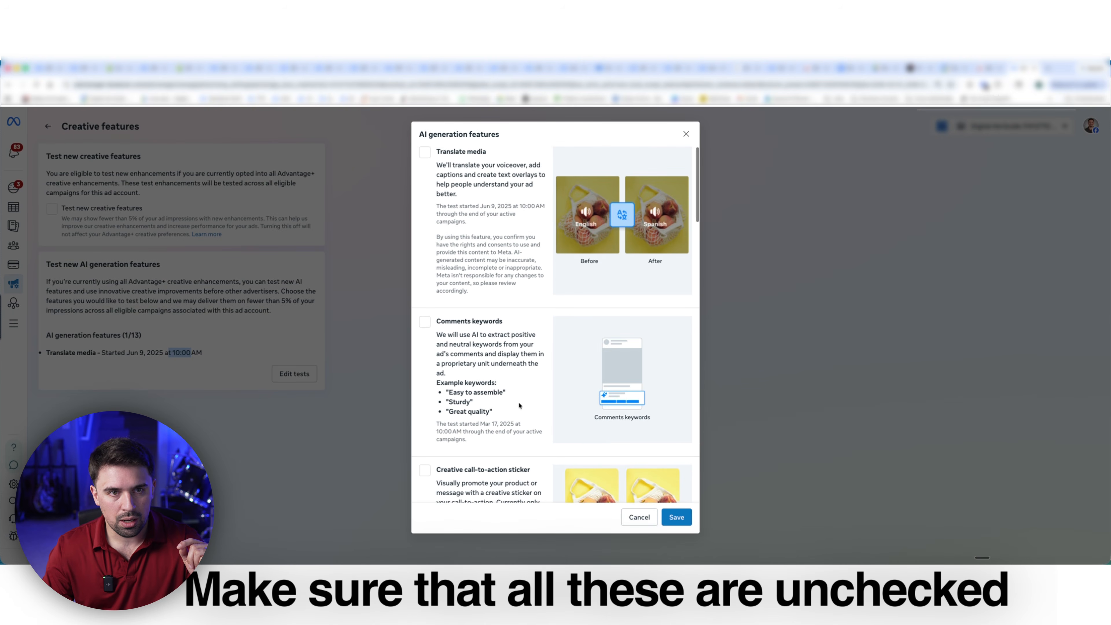
pyautogui.click(424, 152)
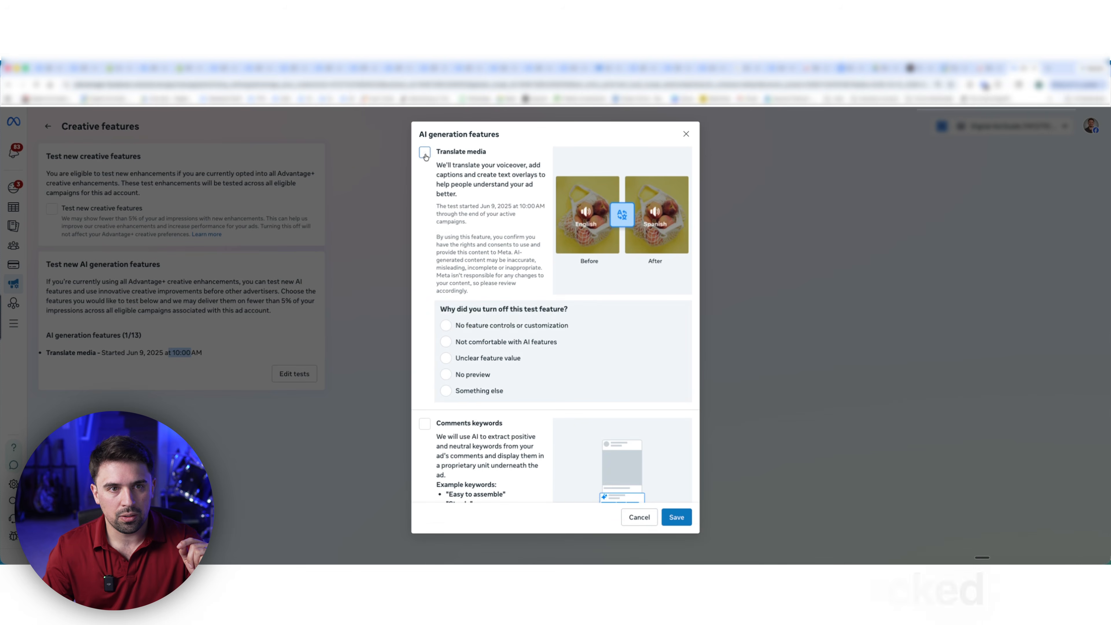
pyautogui.click(676, 517)
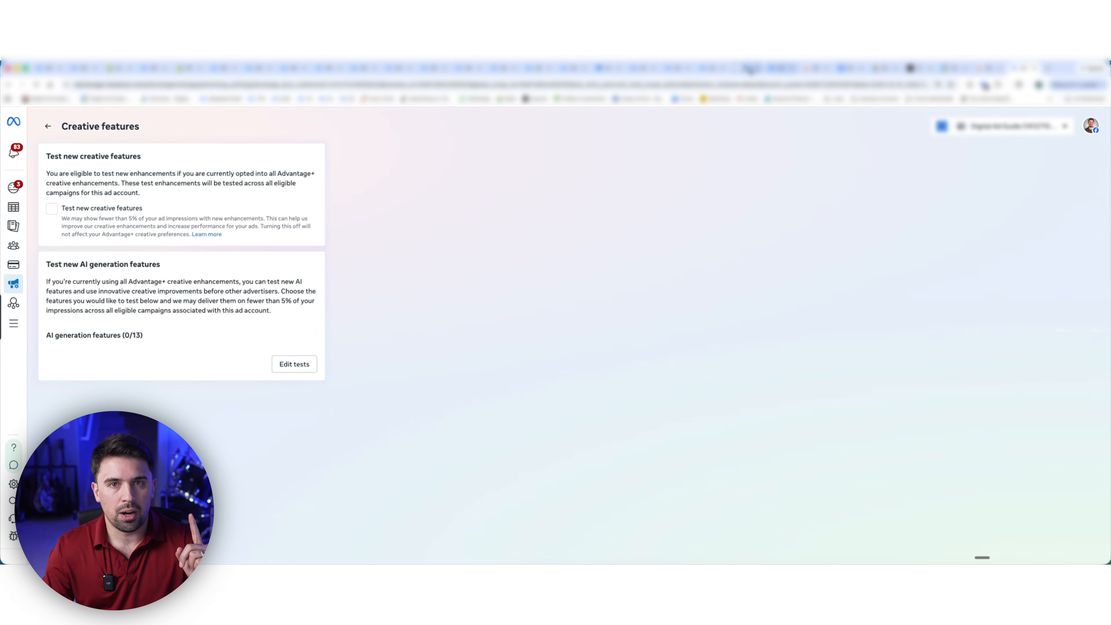
# - Switch to the other ad account's settings page, open Audience segments, and expand the Engaged audience section
pyautogui.click(777, 69)
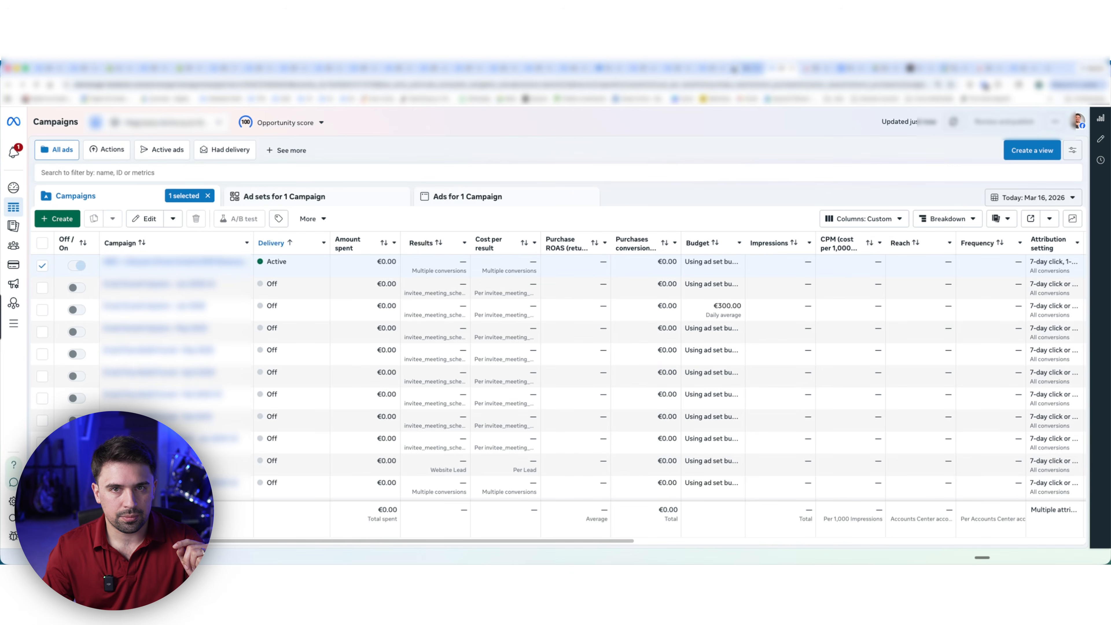
pyautogui.click(711, 69)
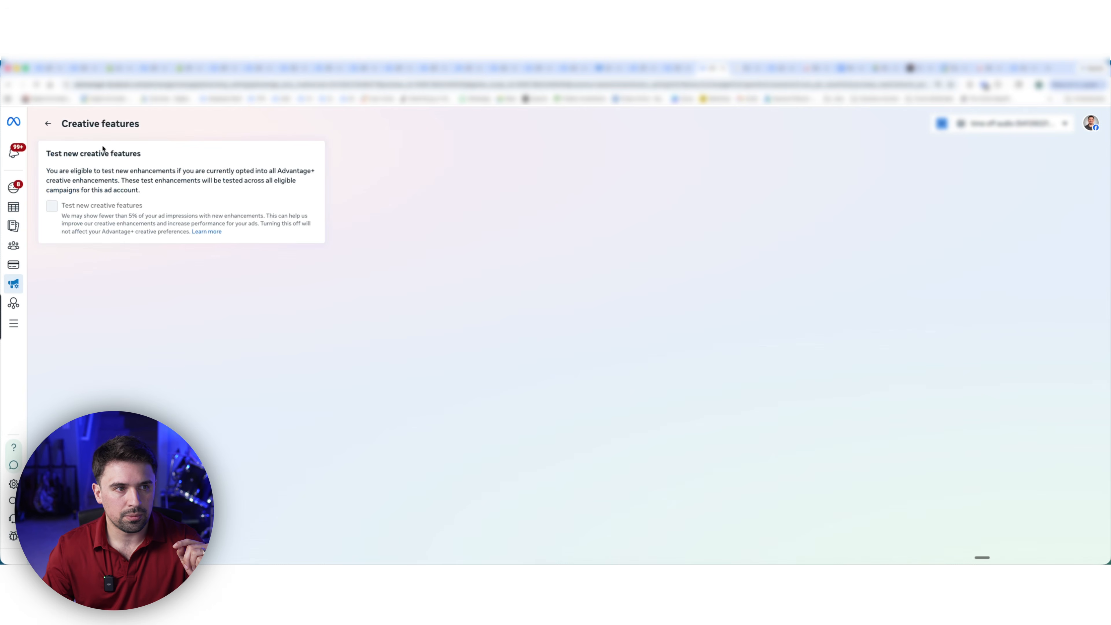
pyautogui.click(48, 124)
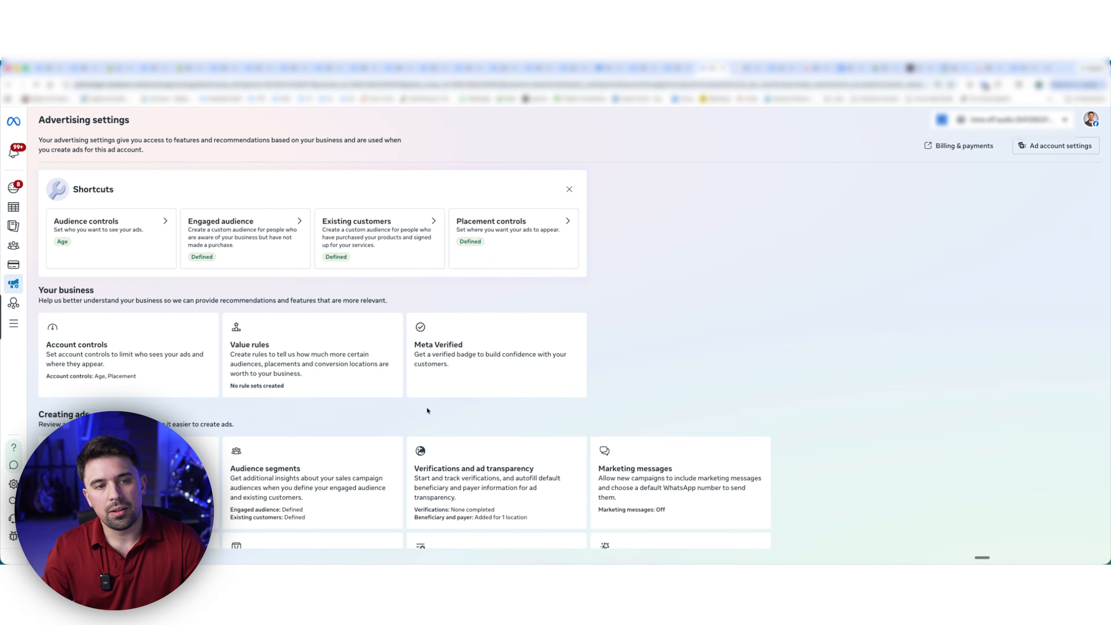
pyautogui.scroll(-2, 427, 410)
pyautogui.scroll(-1, 327, 368)
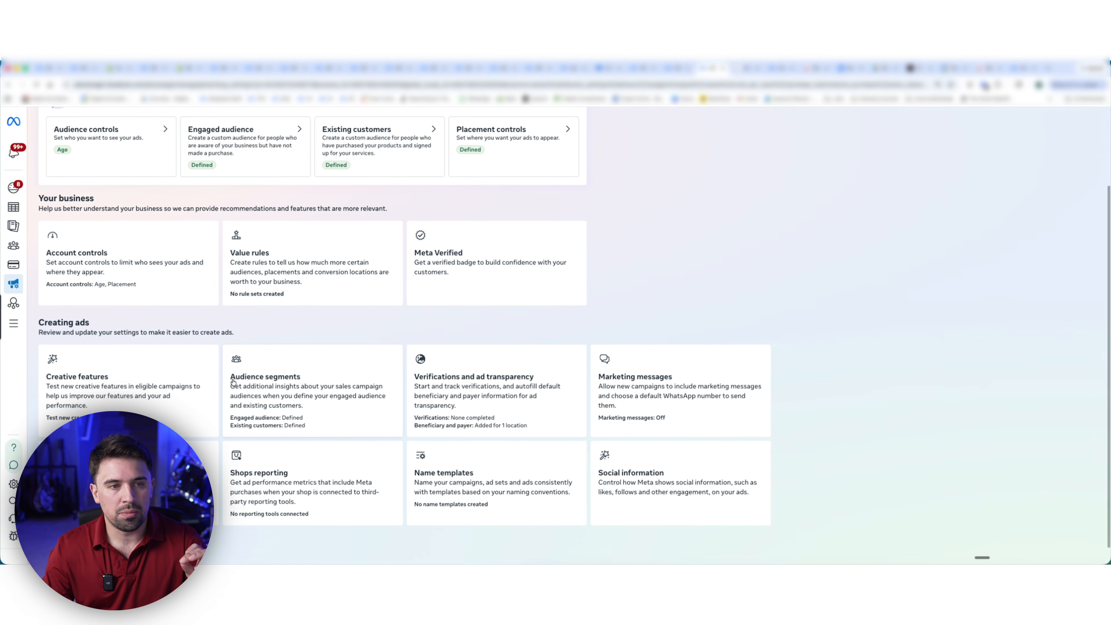
pyautogui.click(317, 368)
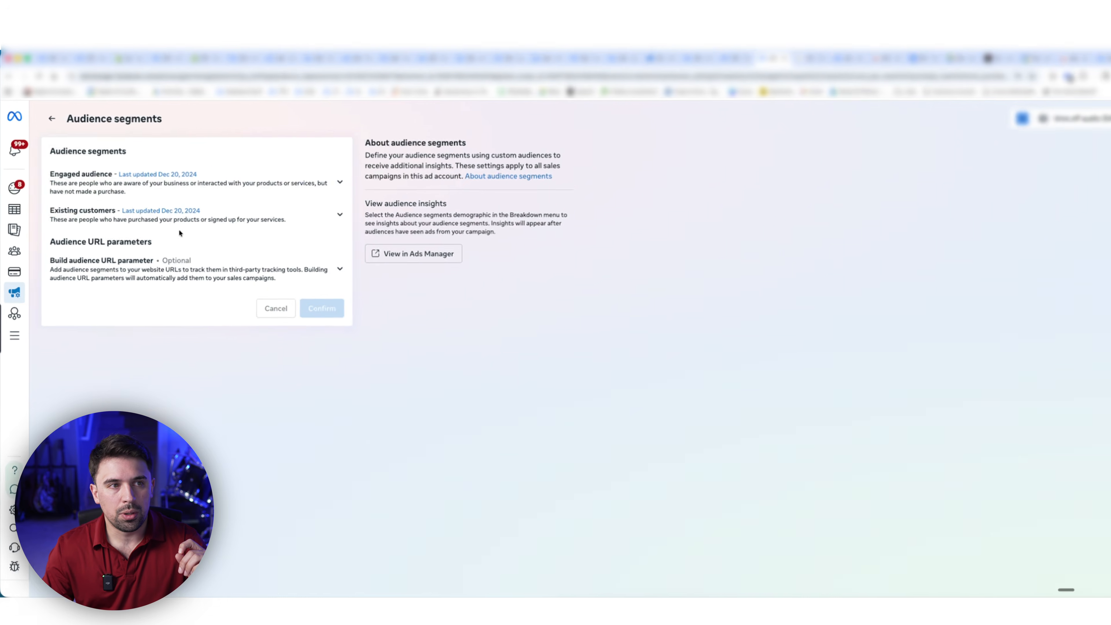
pyautogui.click(419, 184)
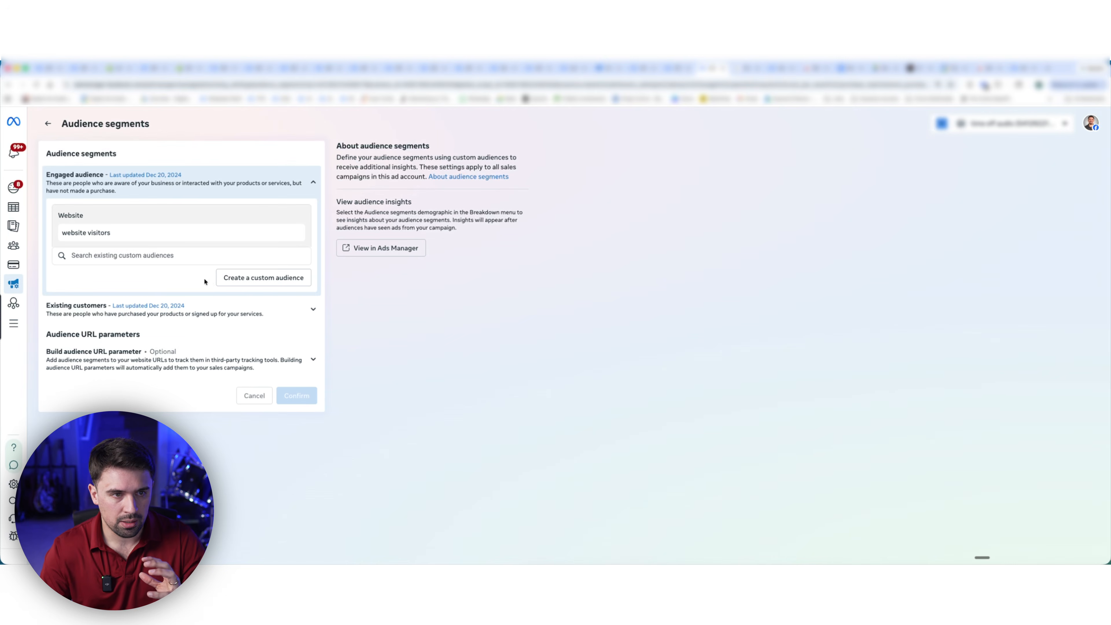
# - Start a custom audience for the engaged segment from the Website source, covering all website visitors with 180 days of retention
pyautogui.click(232, 277)
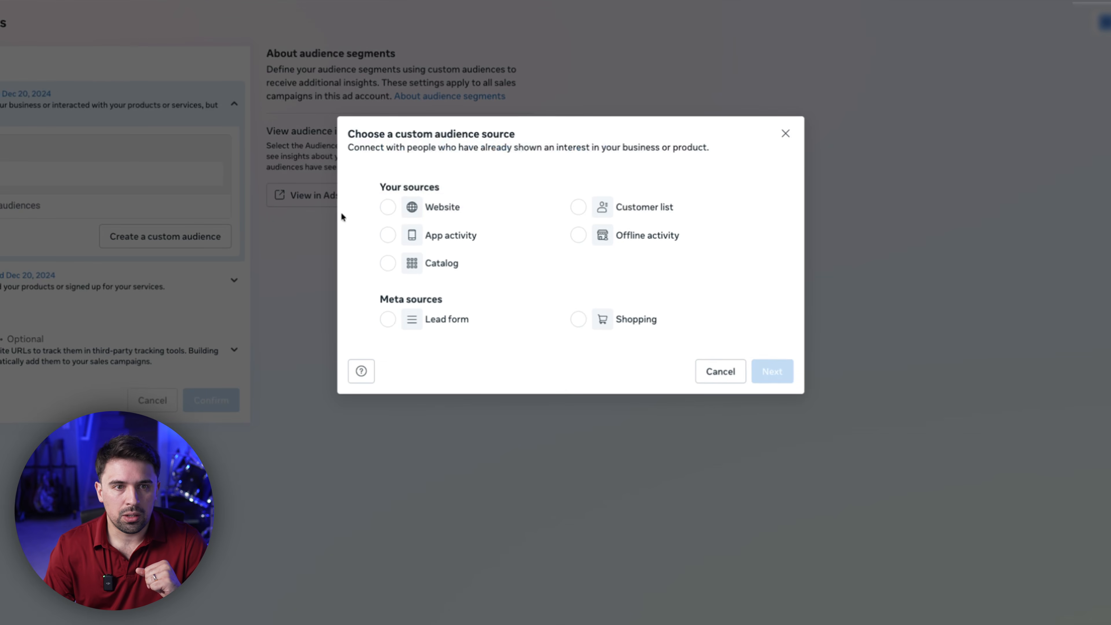
pyautogui.click(437, 255)
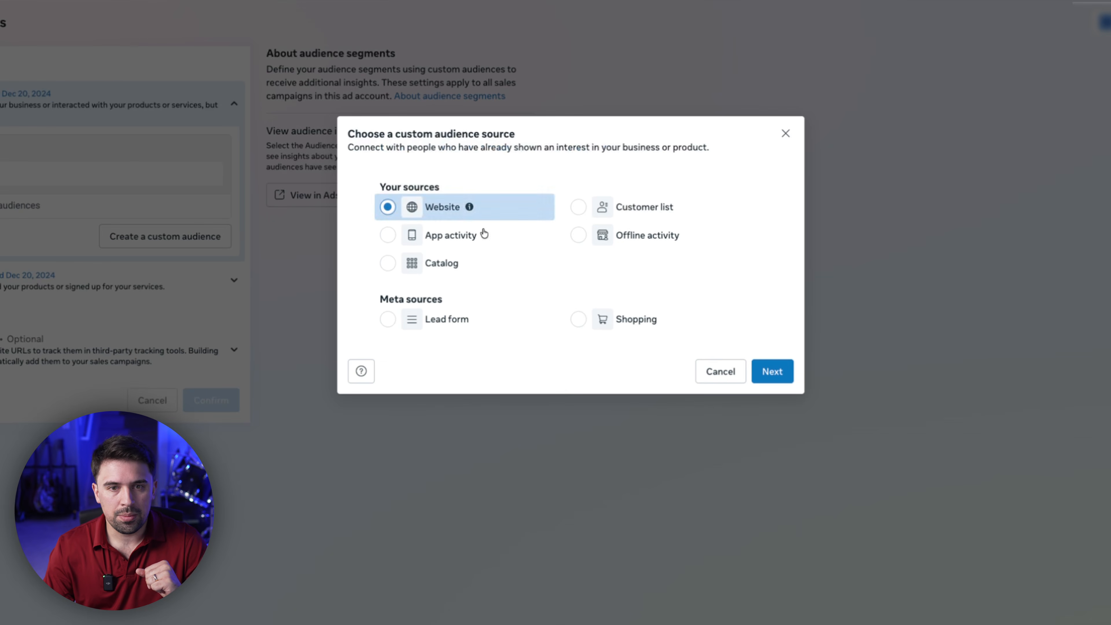
pyautogui.click(770, 371)
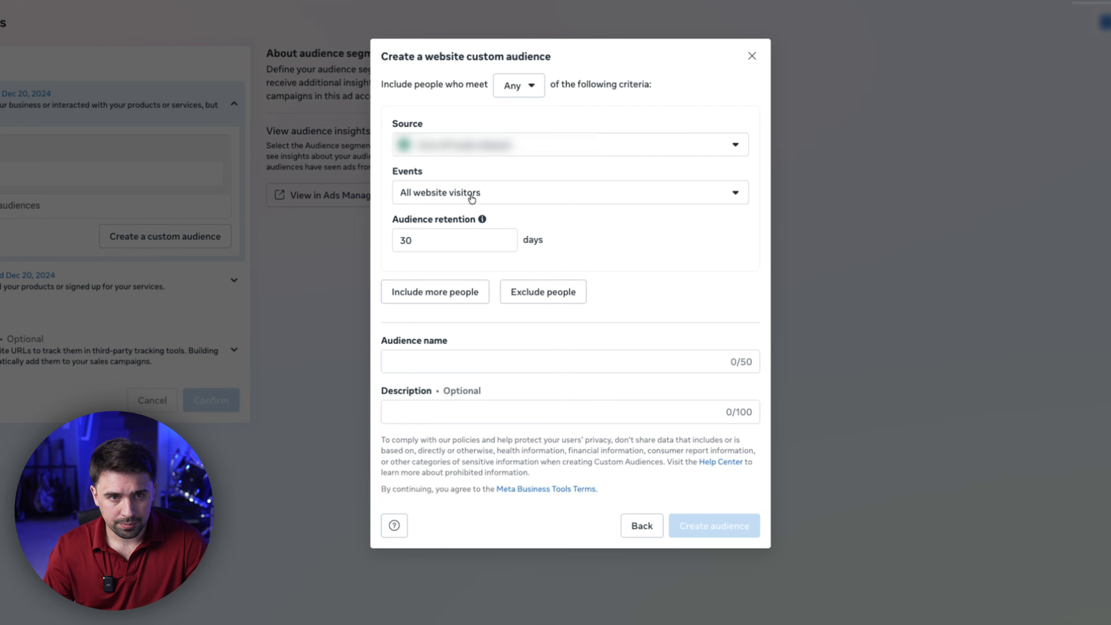
pyautogui.click(494, 196)
pyautogui.click(498, 192)
pyautogui.moveTo(441, 245); pyautogui.dragTo(298, 218)
pyautogui.write('180')
pyautogui.click(514, 366)
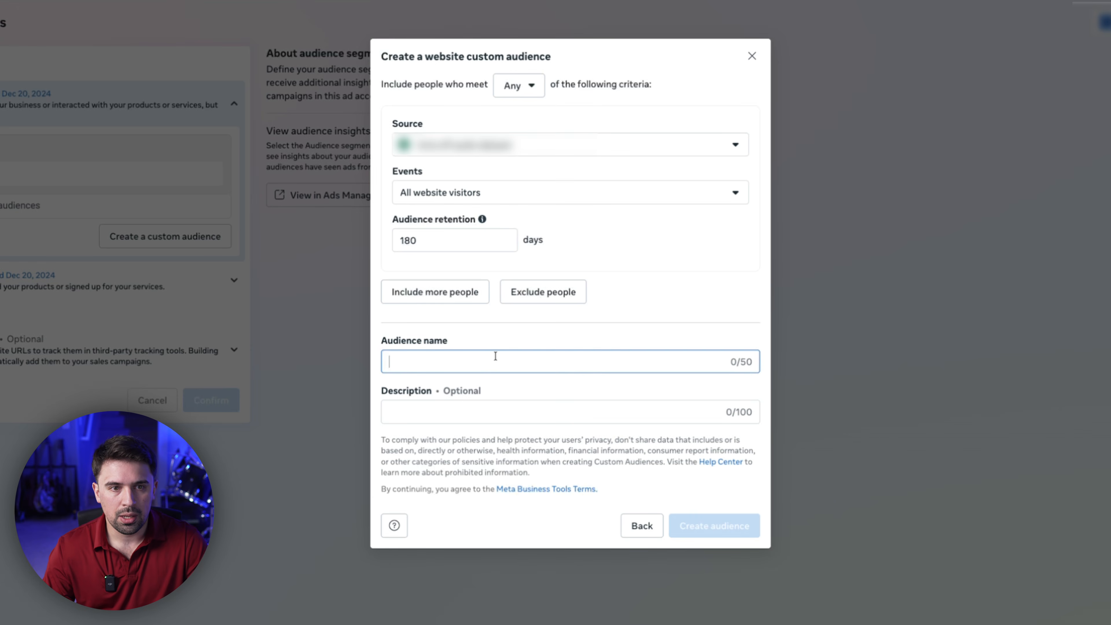
# - Exclude people with the Purchase event from the website audience, using 180 days of retention
pyautogui.click(529, 294)
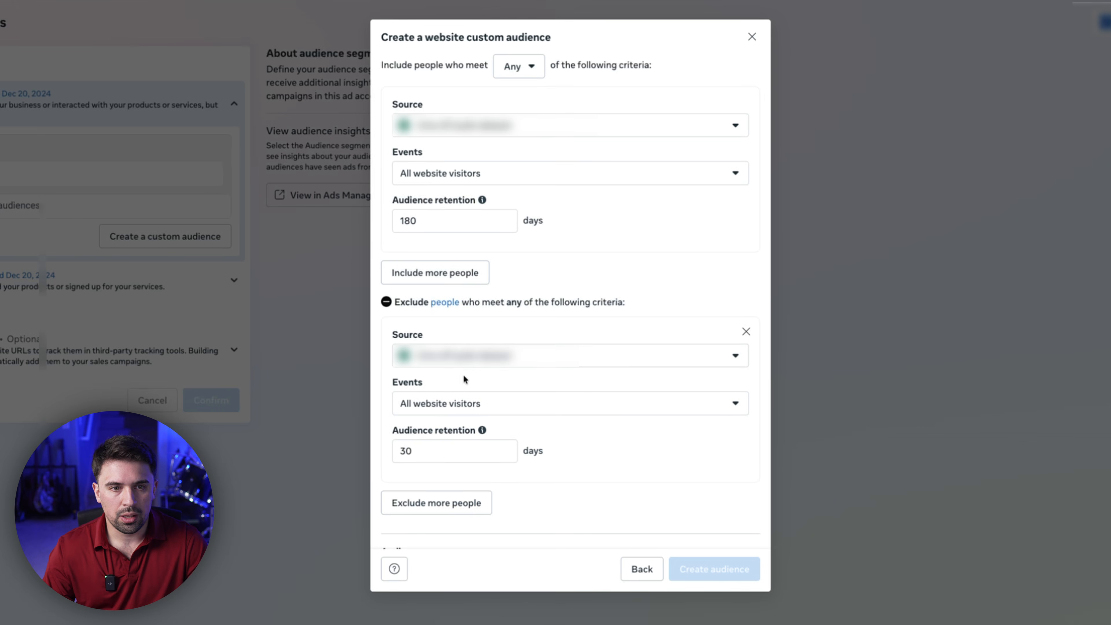
pyautogui.click(471, 407)
pyautogui.click(466, 370)
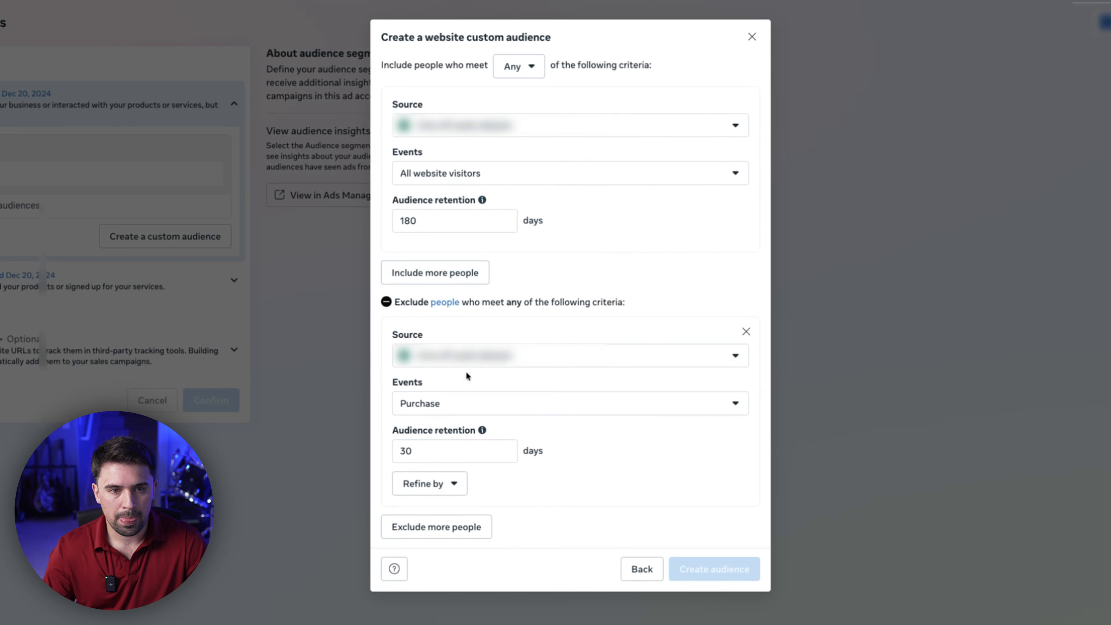
pyautogui.doubleClick(381, 441)
pyautogui.write('180')
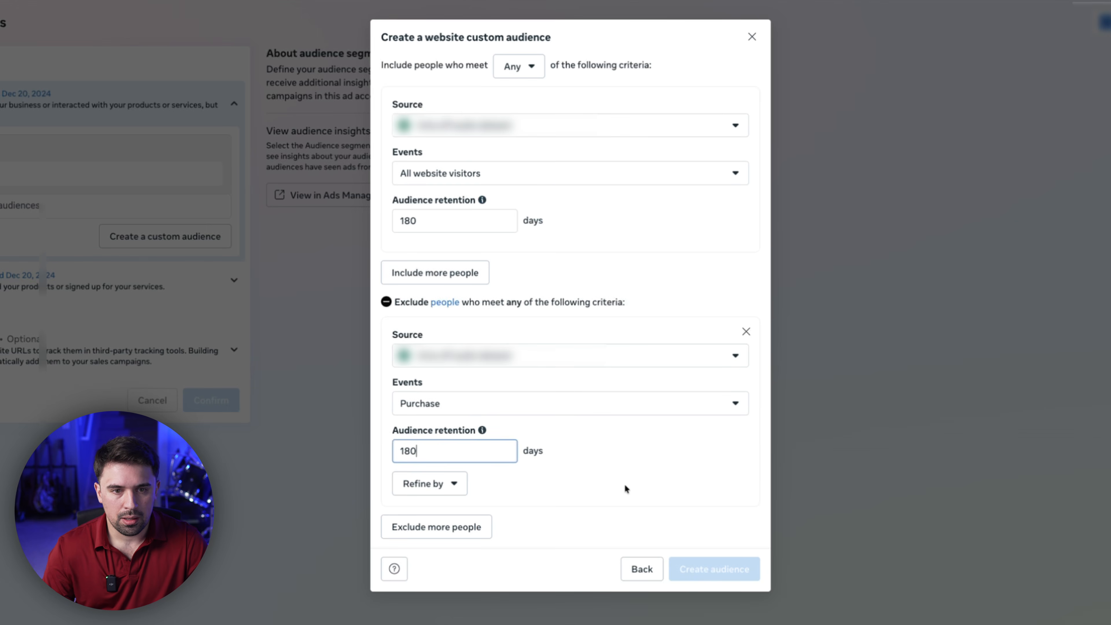
# - Name the audience "180 WV | Excl Purchase 180", review its criteria, and close the form without creating it
pyautogui.scroll(-3, 608, 474)
pyautogui.click(531, 458)
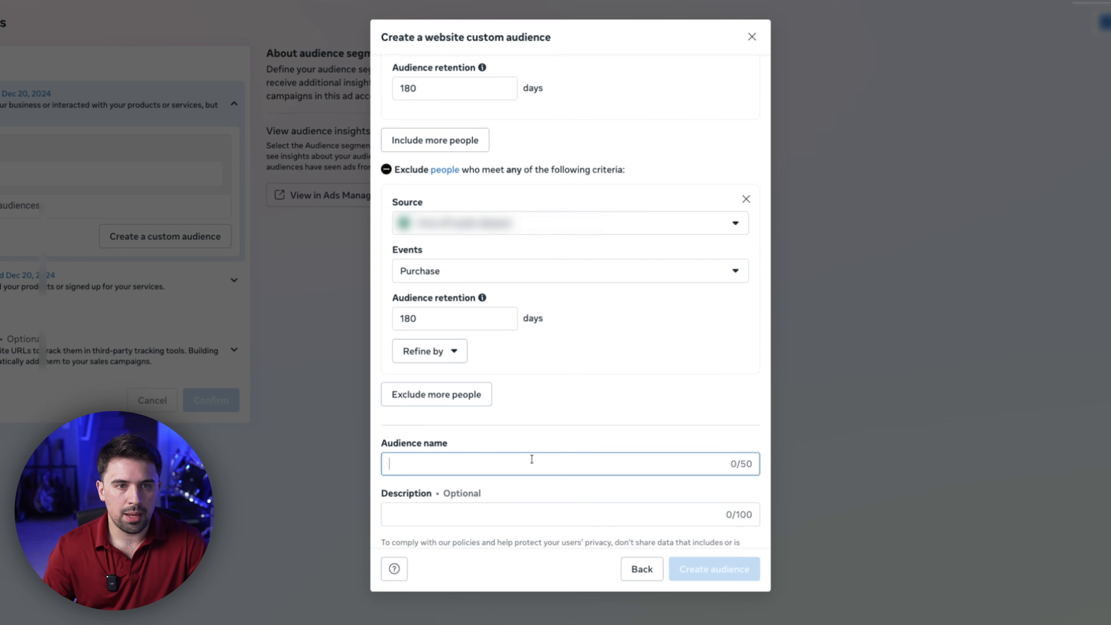
pyautogui.write('180 WV (')
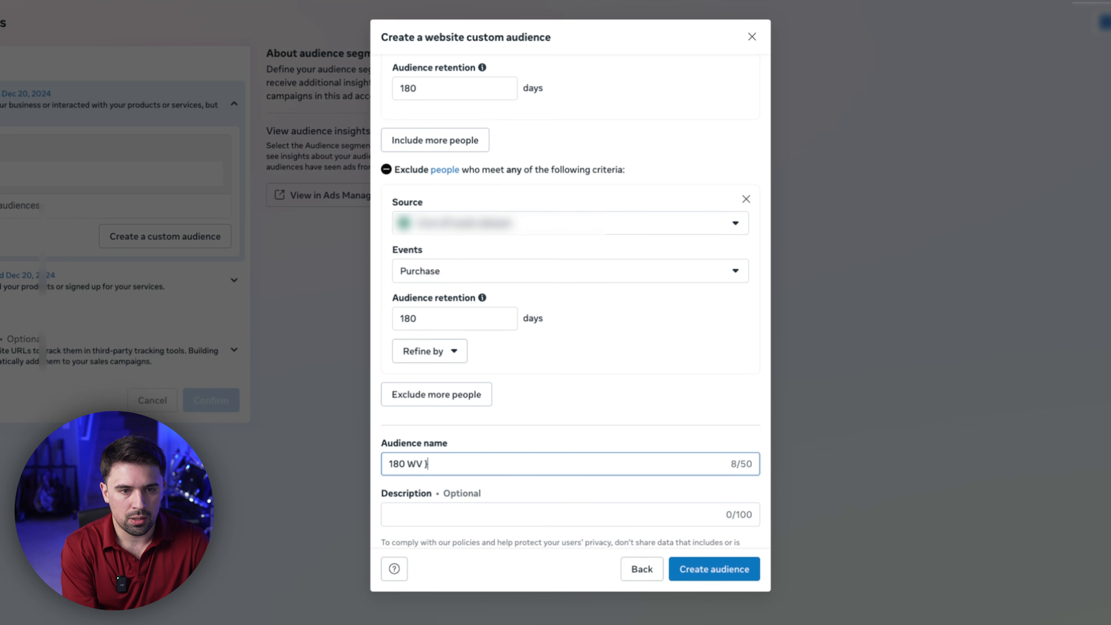
pyautogui.write(' Excl Pyr')
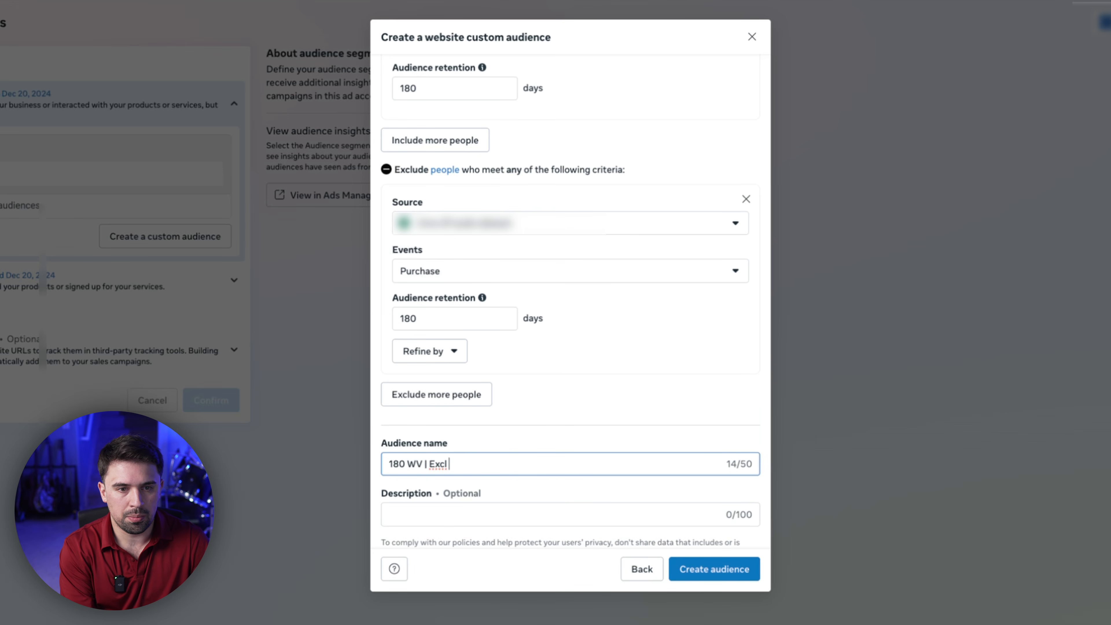
pyautogui.press('BackSpace')
pyautogui.press('BackSpace')
pyautogui.write('urchase 1')
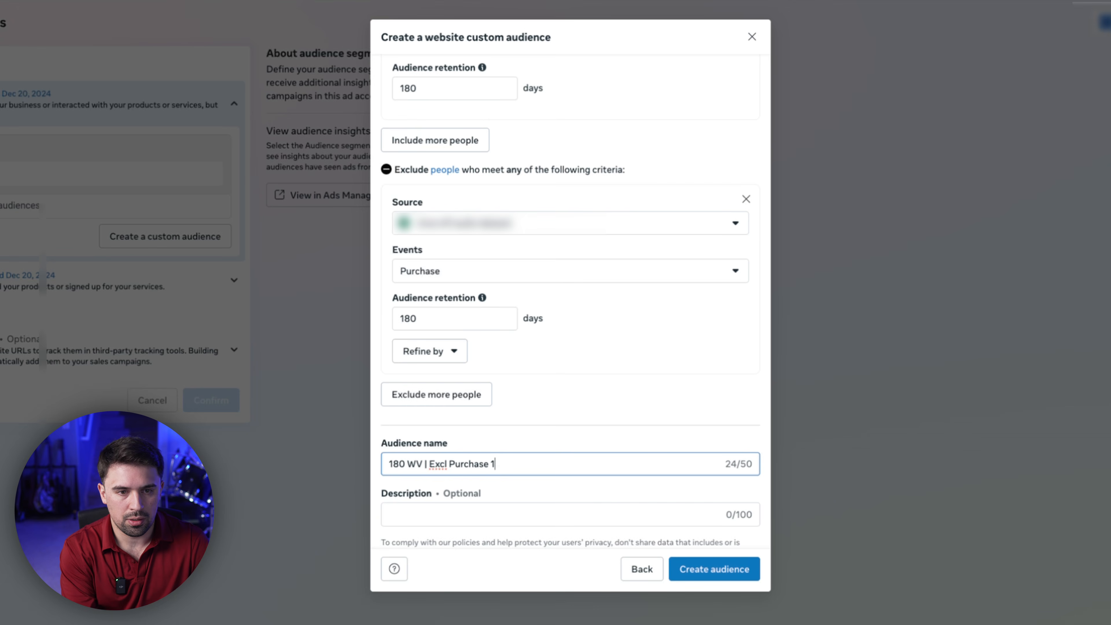
pyautogui.write('80')
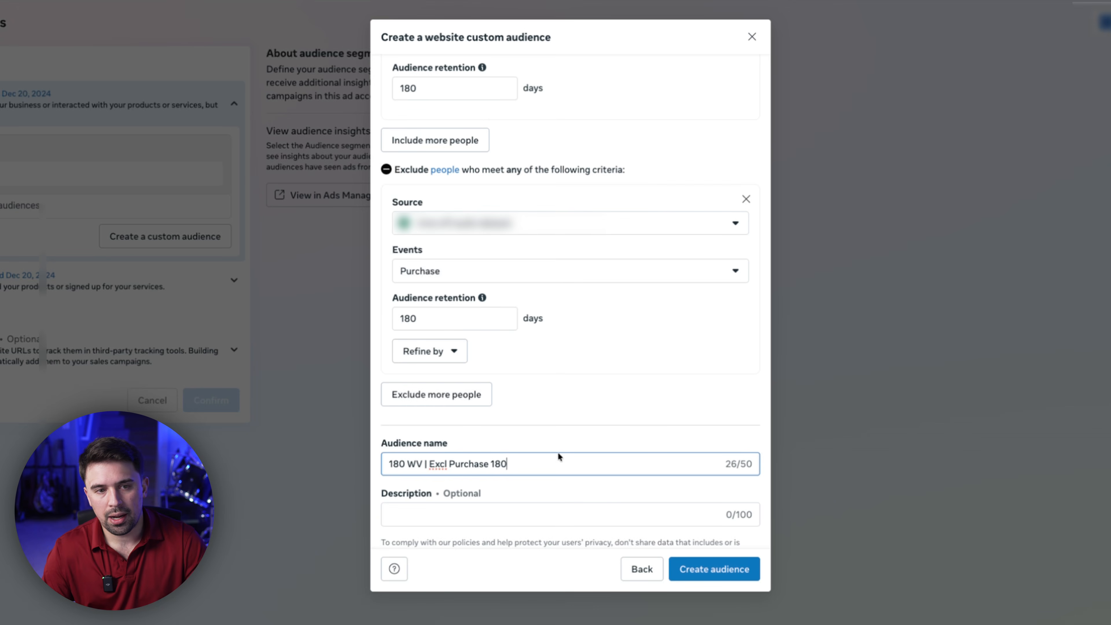
pyautogui.scroll(3, 564, 368)
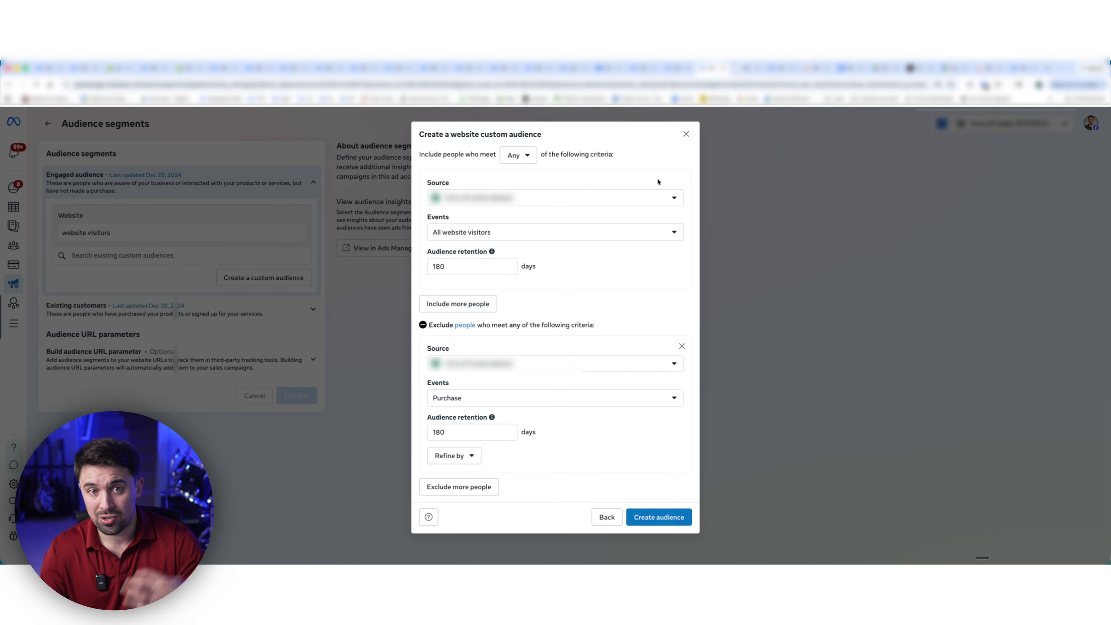
pyautogui.click(686, 133)
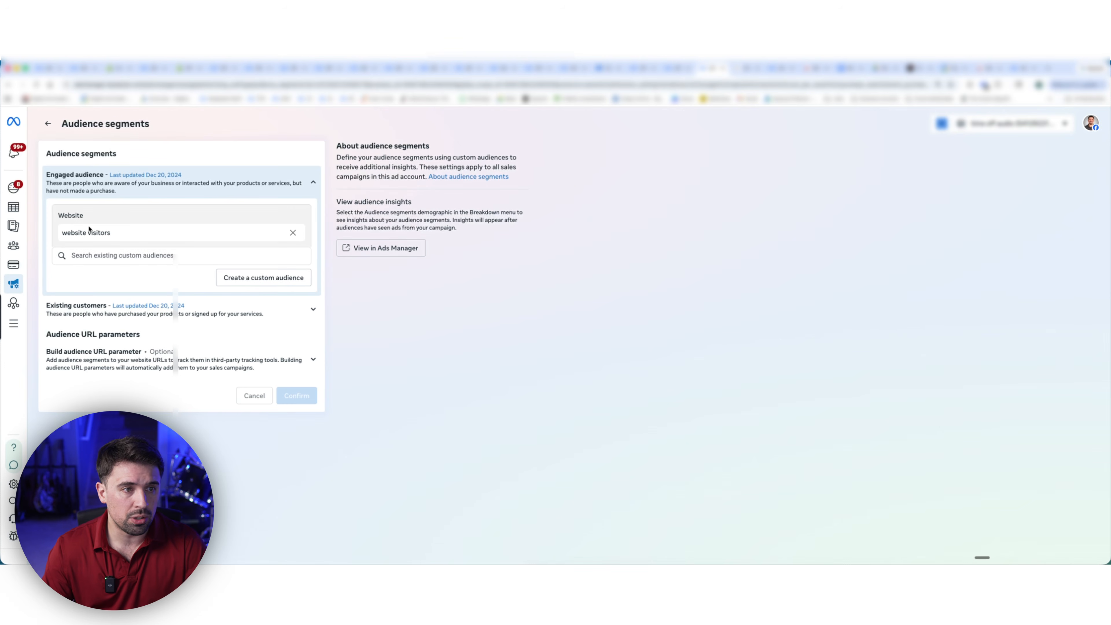
# - Start a custom audience for Existing customers from the Website source, using the Purchase event with 180 days of retention
pyautogui.click(269, 314)
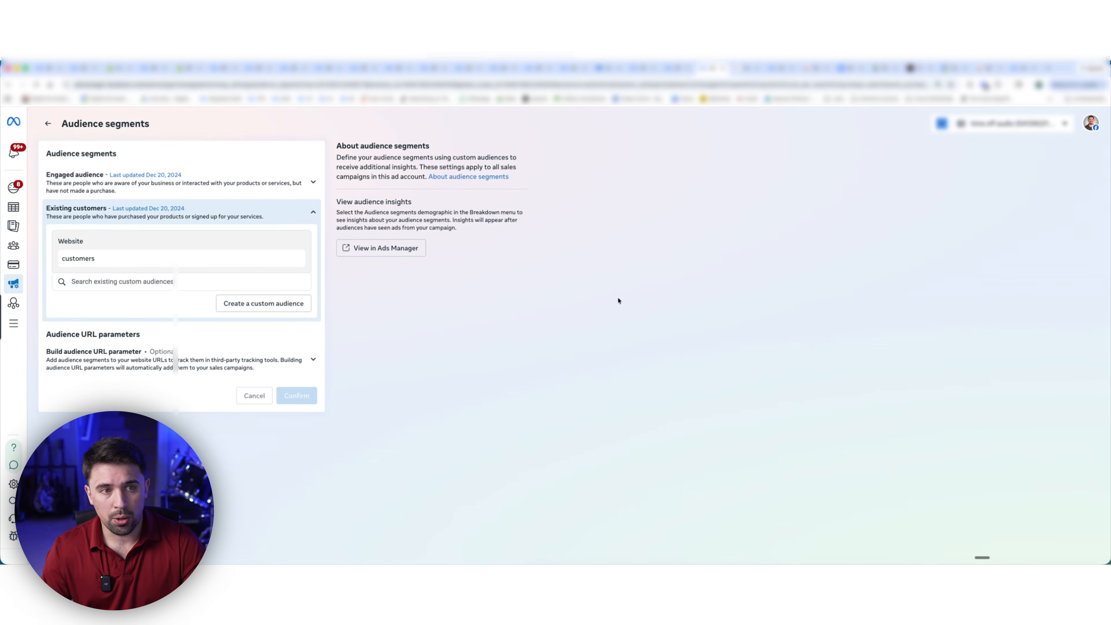
pyautogui.click(264, 303)
pyautogui.click(468, 256)
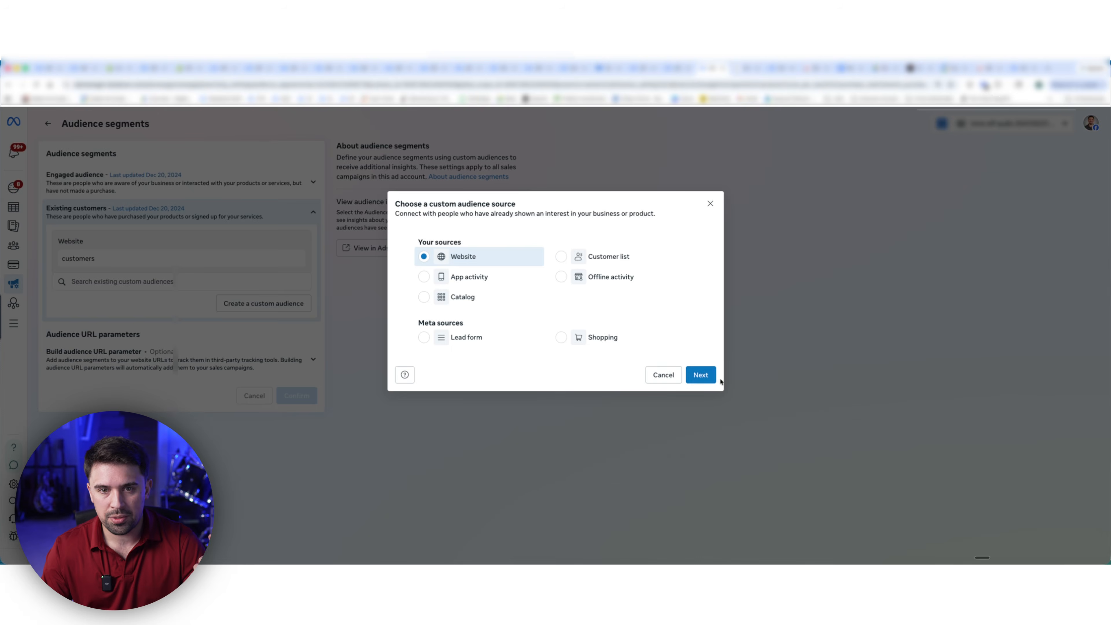
pyautogui.click(701, 376)
pyautogui.click(520, 249)
pyautogui.scroll(-1, 503, 385)
pyautogui.click(484, 396)
pyautogui.doubleClick(471, 282)
pyautogui.write('180')
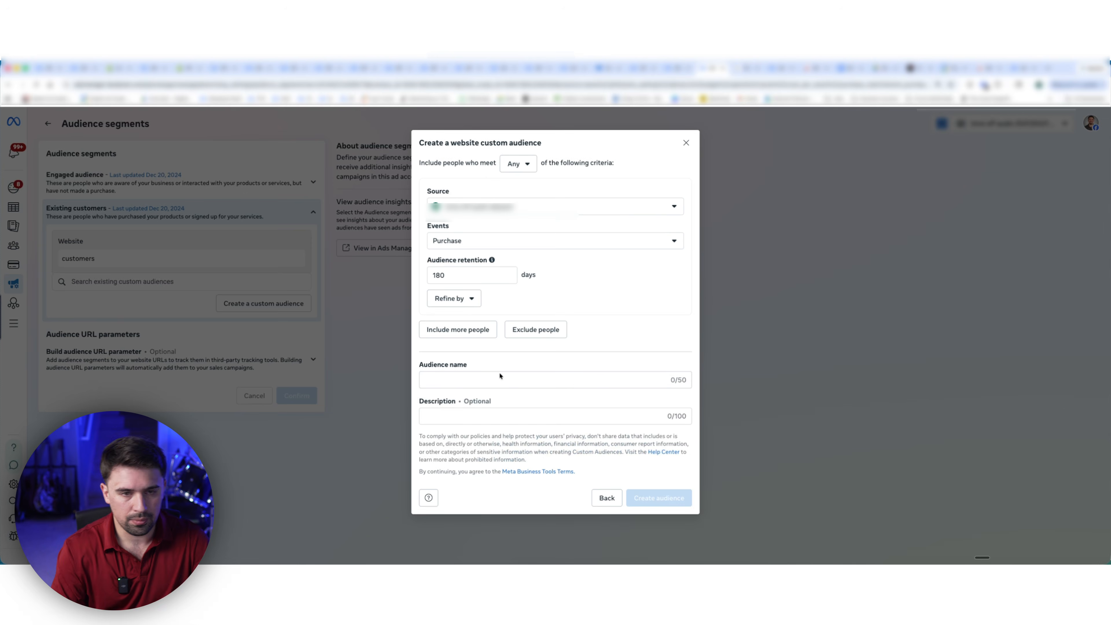
# - Name the existing-customers audience "Purchase 180" and close the form without creating it
pyautogui.click(498, 378)
pyautogui.write('Purchase 180')
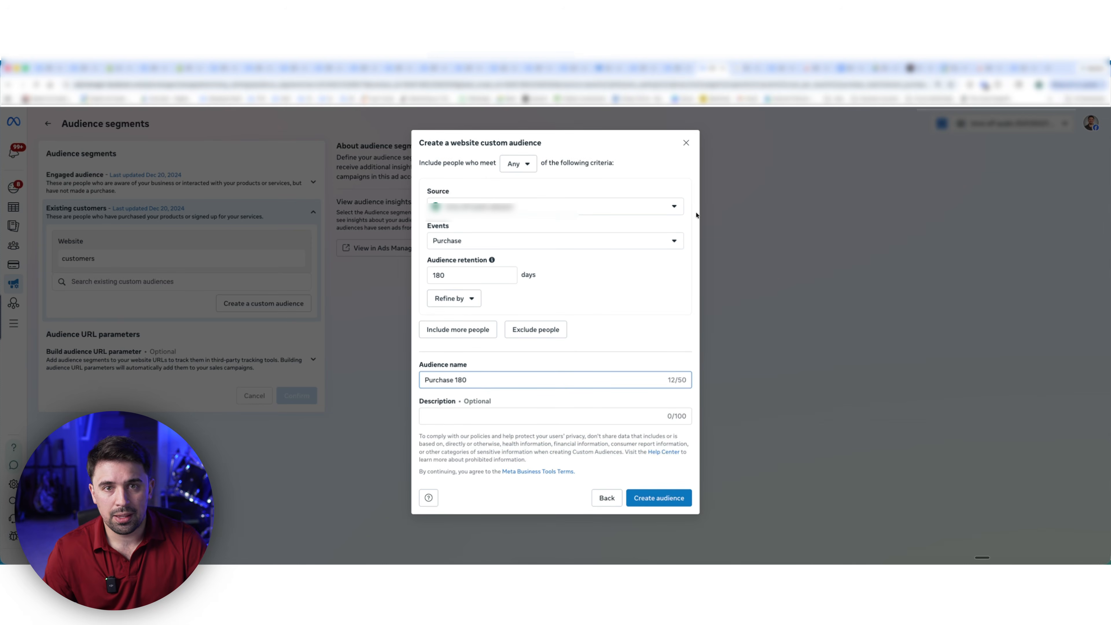
pyautogui.click(686, 142)
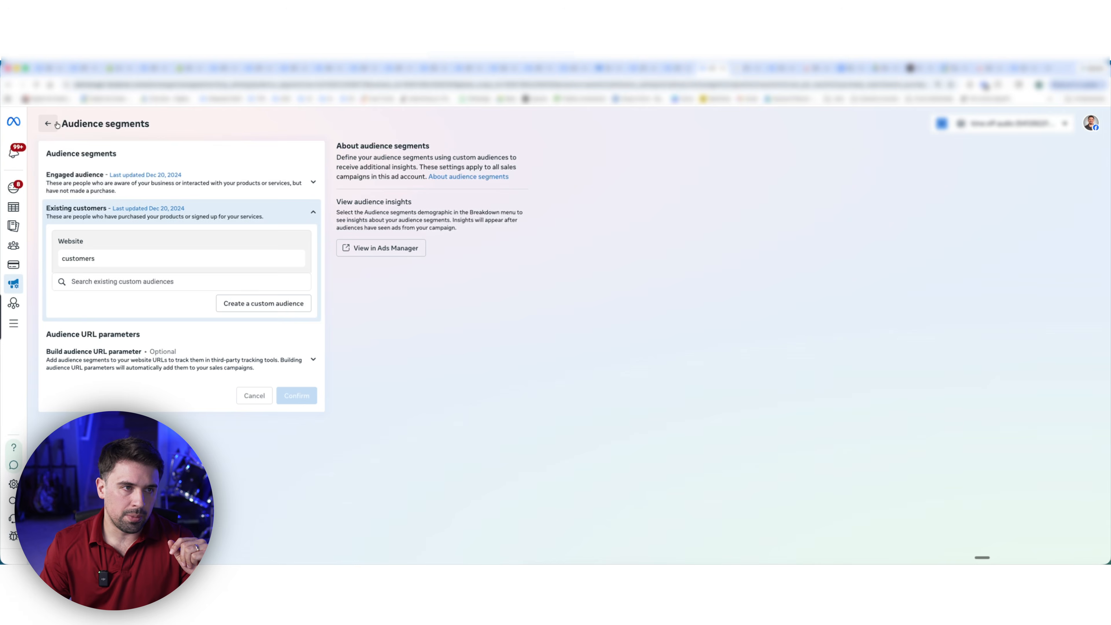
# - Leave Audience segments, look over the Advertising settings overview, and return to the account's Campaigns list
pyautogui.click(48, 123)
pyautogui.scroll(-2, 384, 333)
pyautogui.scroll(3, 110, 278)
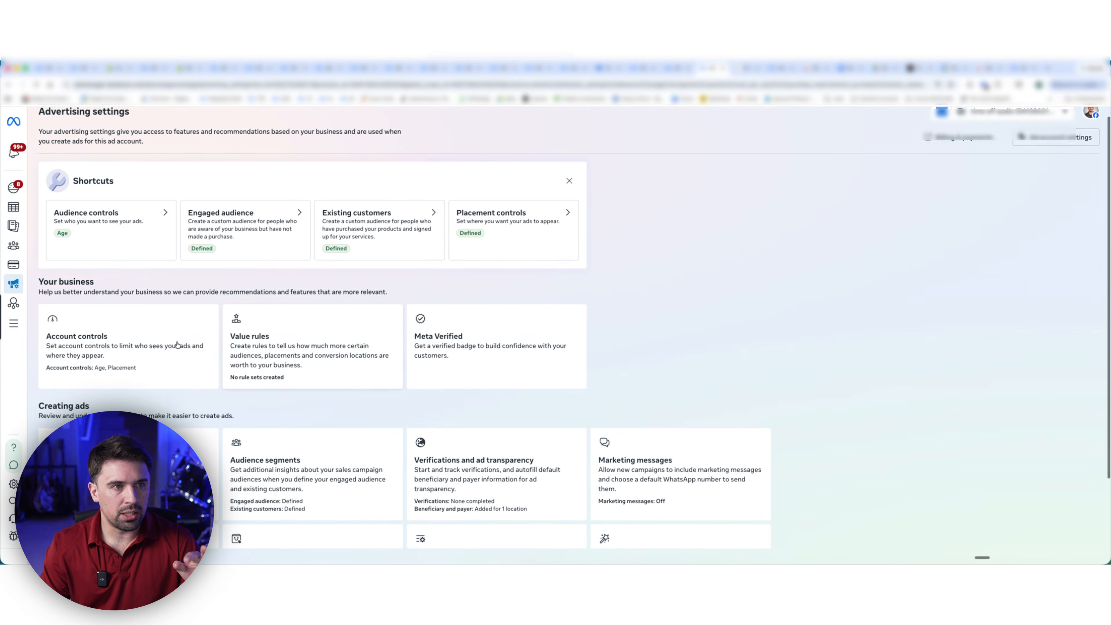
pyautogui.click(13, 207)
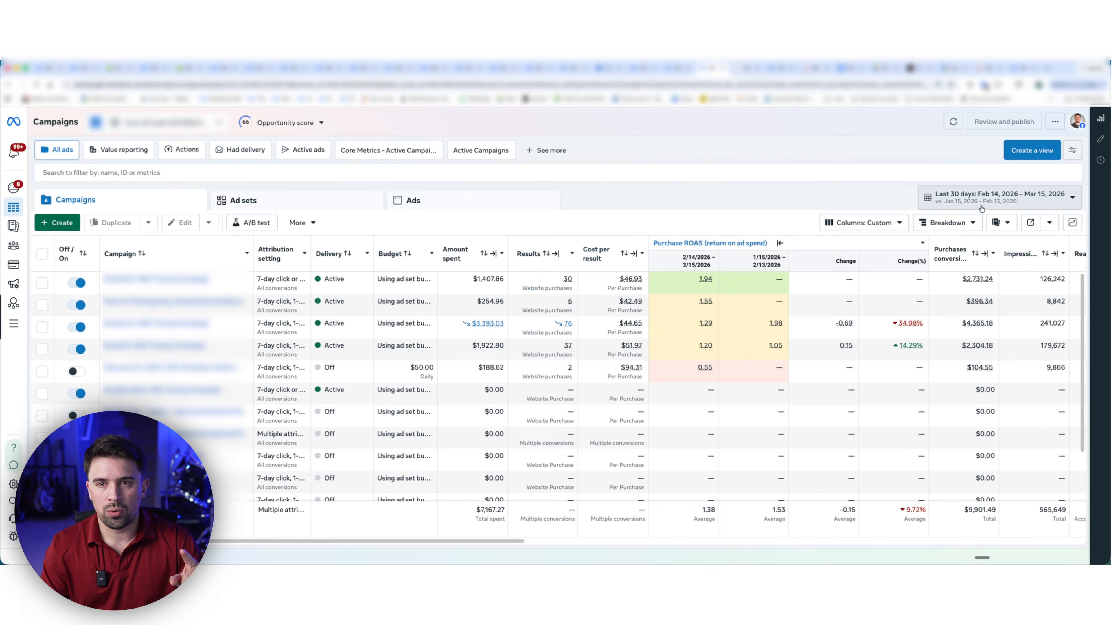
# - Turn off the date-range comparison for the campaigns report, keeping the Last 30 days period
pyautogui.click(999, 197)
pyautogui.click(875, 347)
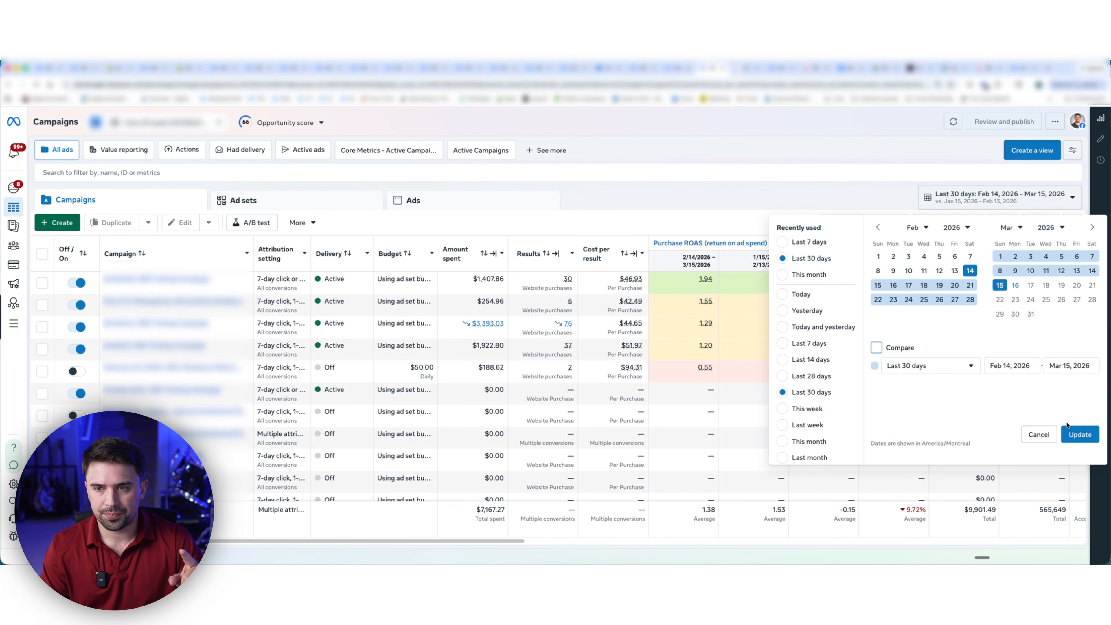
pyautogui.click(1079, 446)
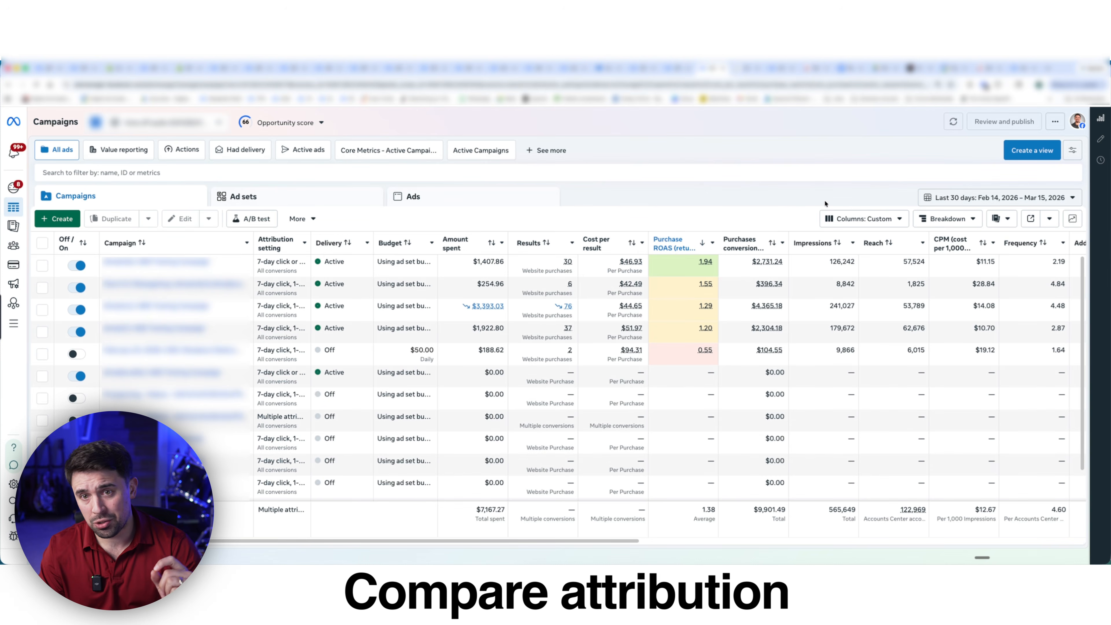
# - Compare attribution settings in the campaigns report for 1-day click, 7-day click, 1-day view, 1-day engaged-view and incremental attribution
pyautogui.click(897, 219)
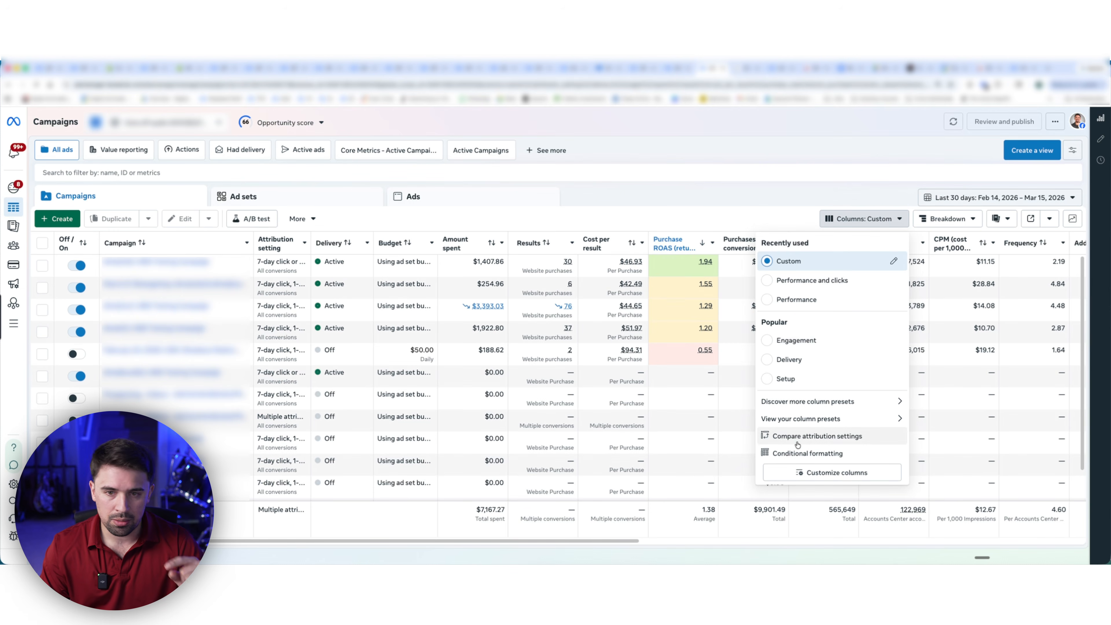
pyautogui.click(785, 438)
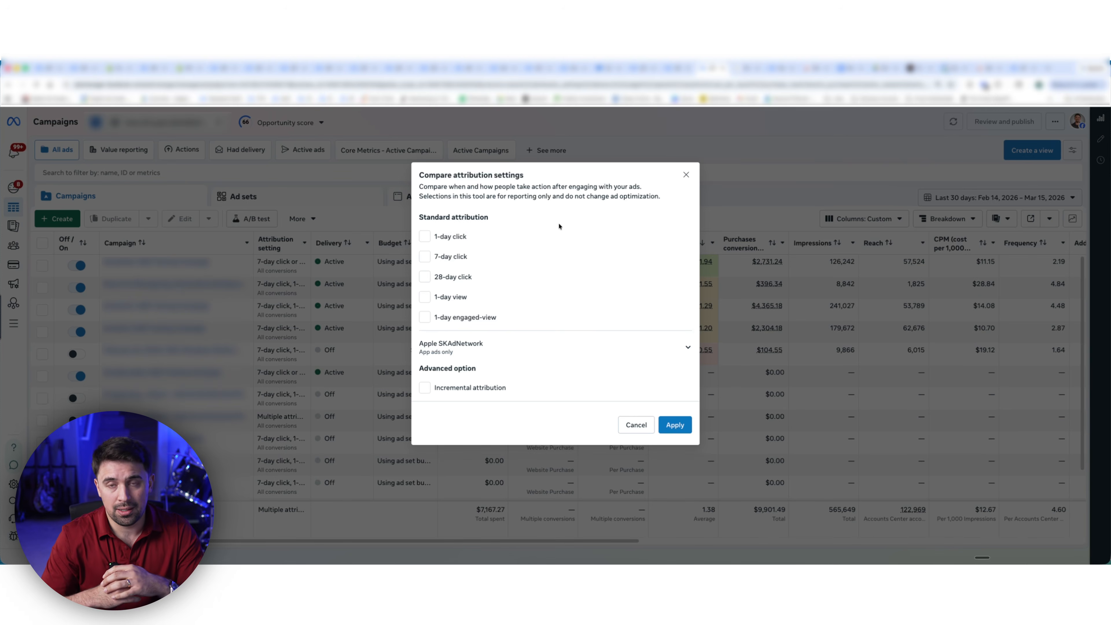
pyautogui.click(425, 389)
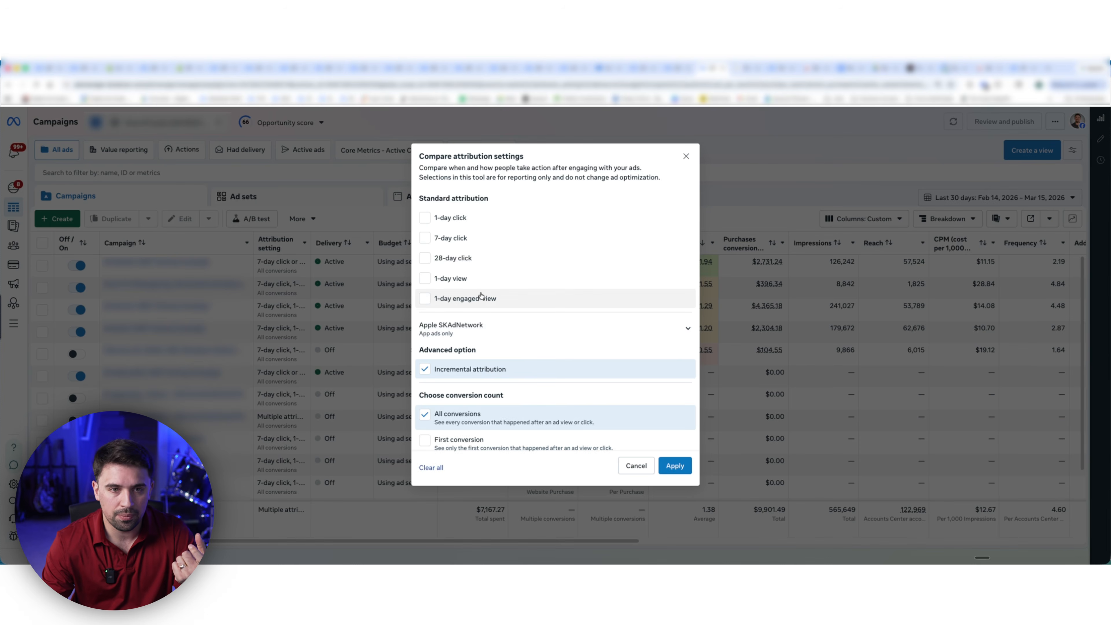
pyautogui.moveTo(479, 293)
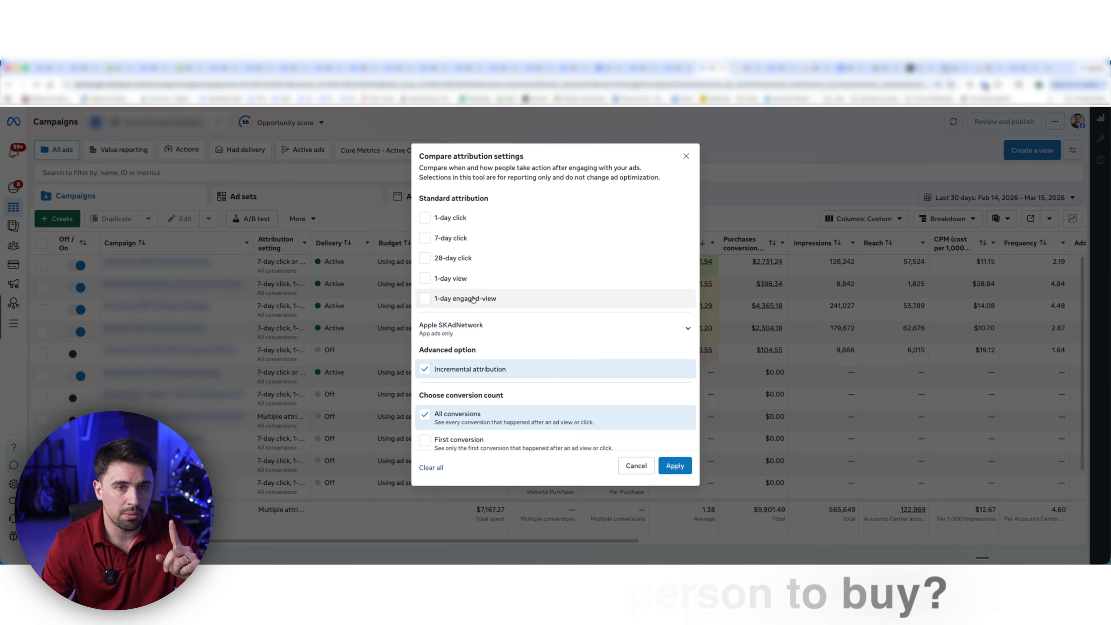
pyautogui.click(424, 239)
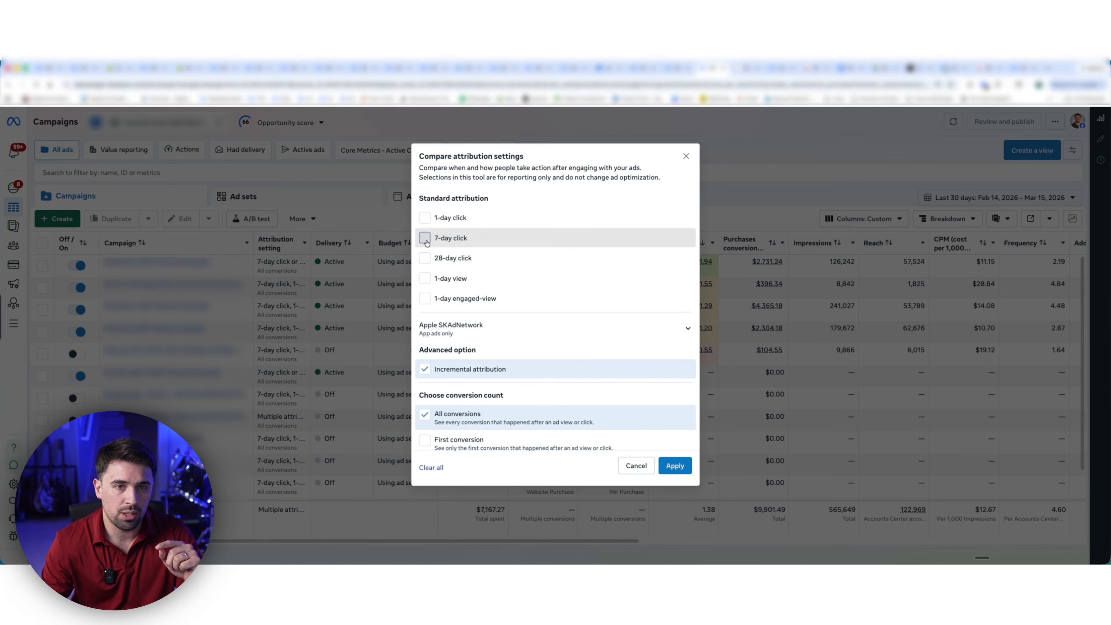
pyautogui.click(424, 218)
pyautogui.click(424, 279)
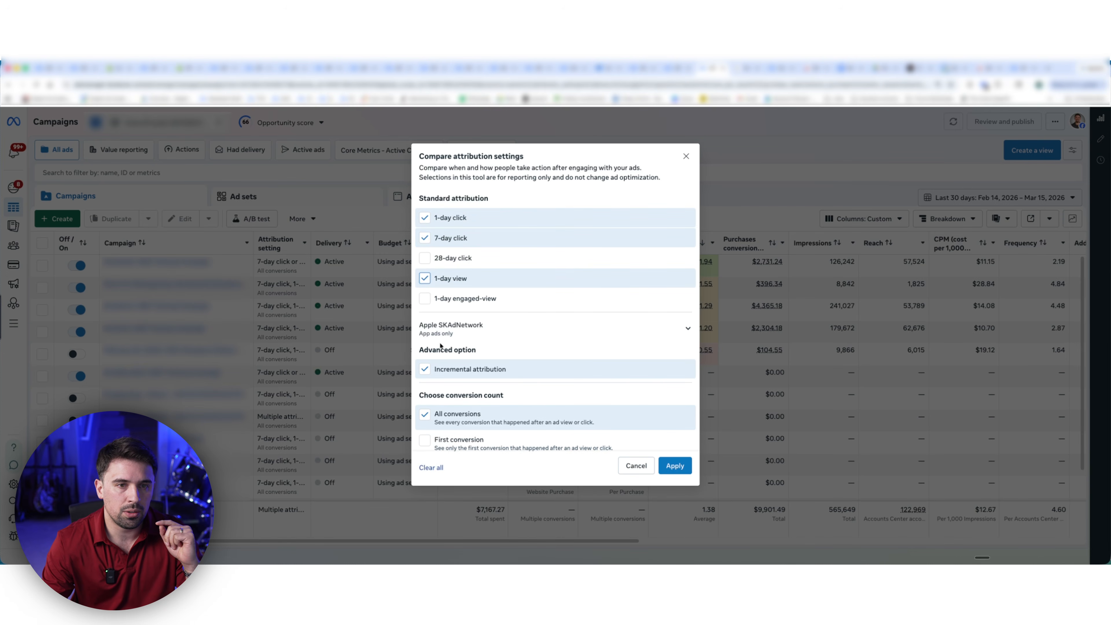
pyautogui.click(424, 299)
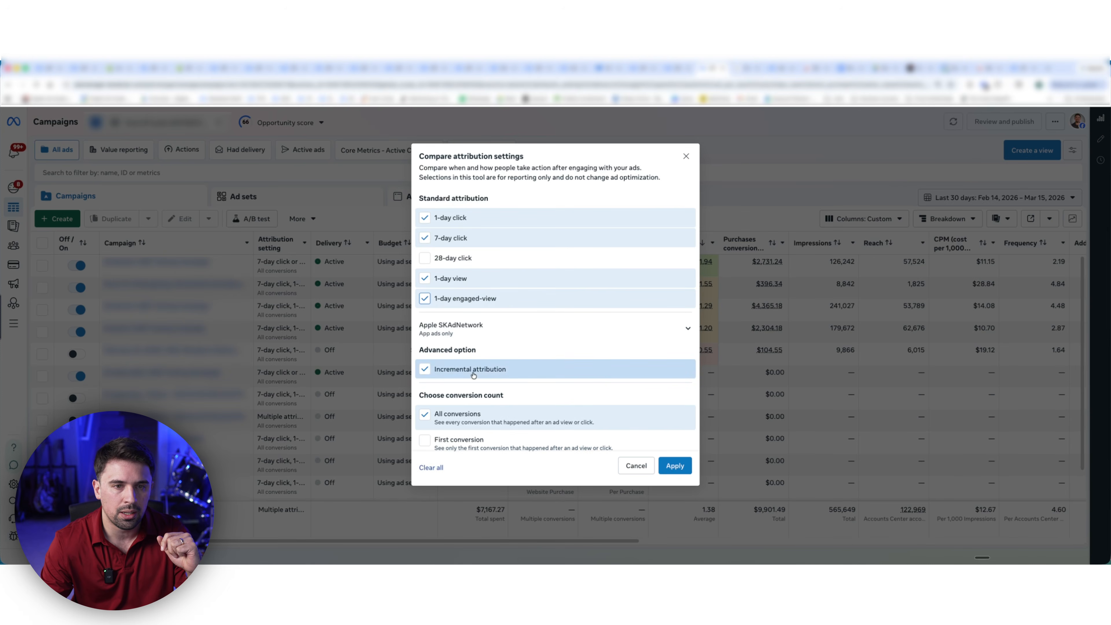
pyautogui.click(675, 466)
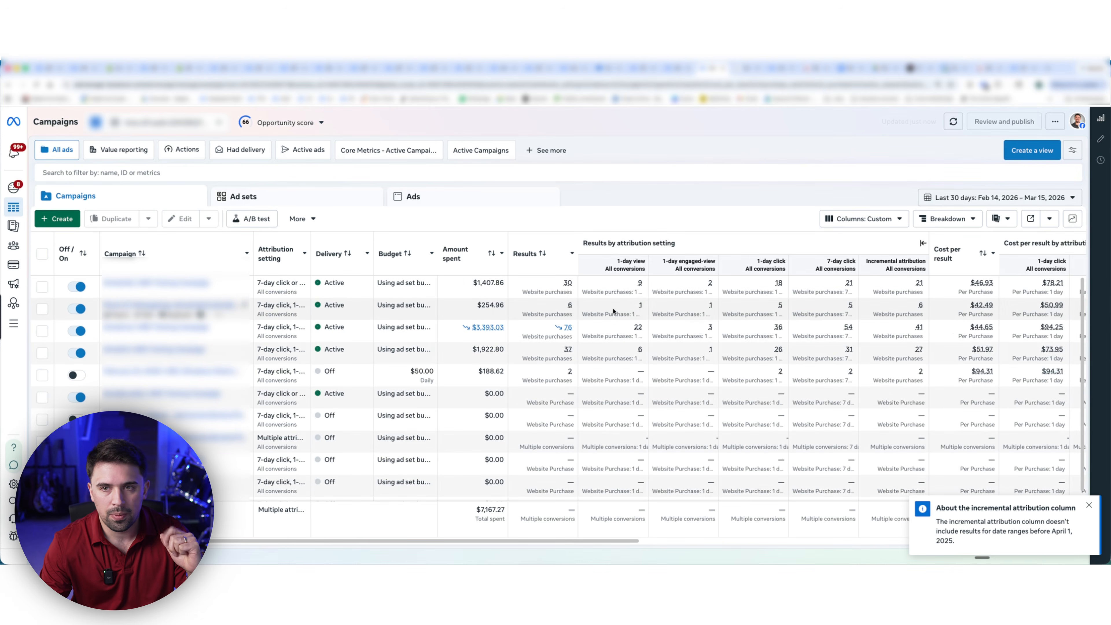
# - Sort the campaigns by amount spent, from highest to lowest
pyautogui.hscroll(1, 615, 309)
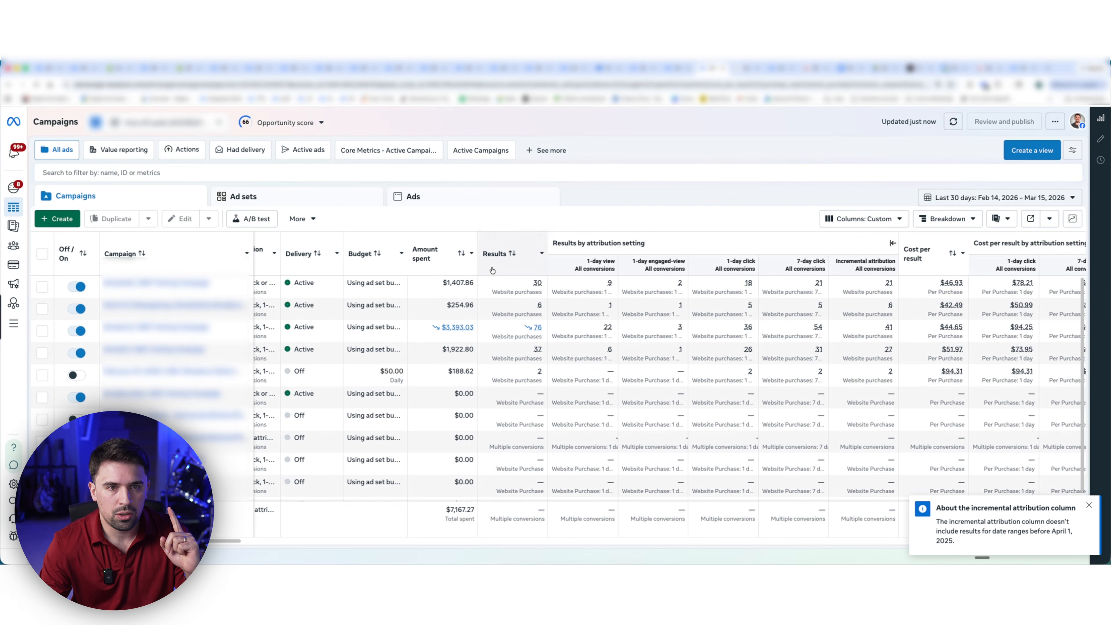
pyautogui.click(426, 254)
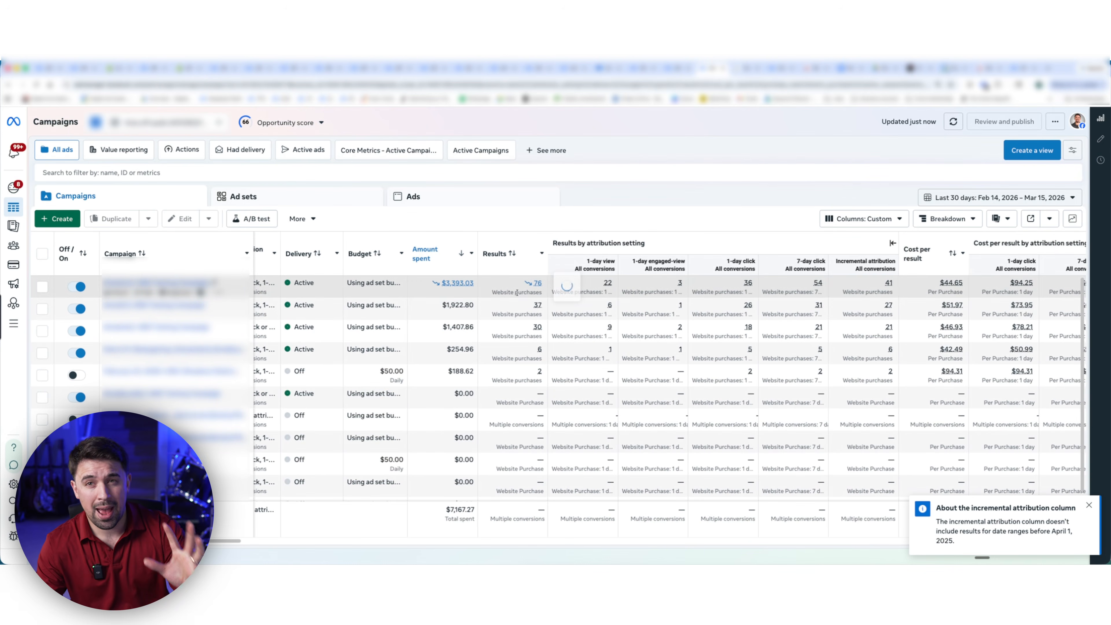
pyautogui.click(534, 283)
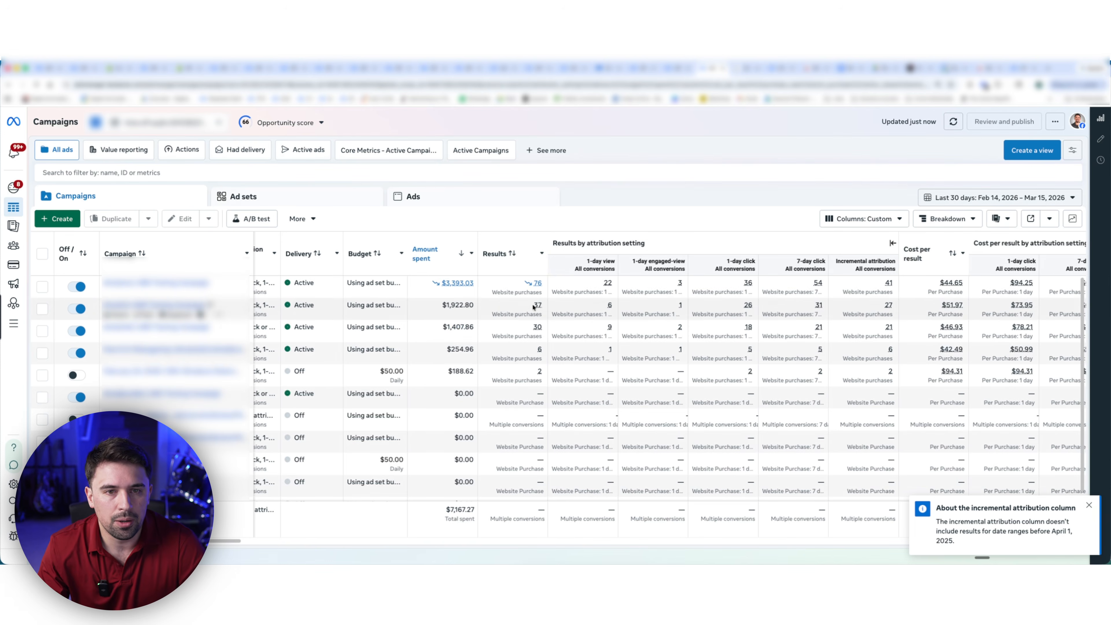
# - Examine the highest-spending campaign's purchases under each attribution setting, including incremental attribution, against its total results and spend
pyautogui.hscroll(2, 534, 302)
pyautogui.hscroll(2, 533, 300)
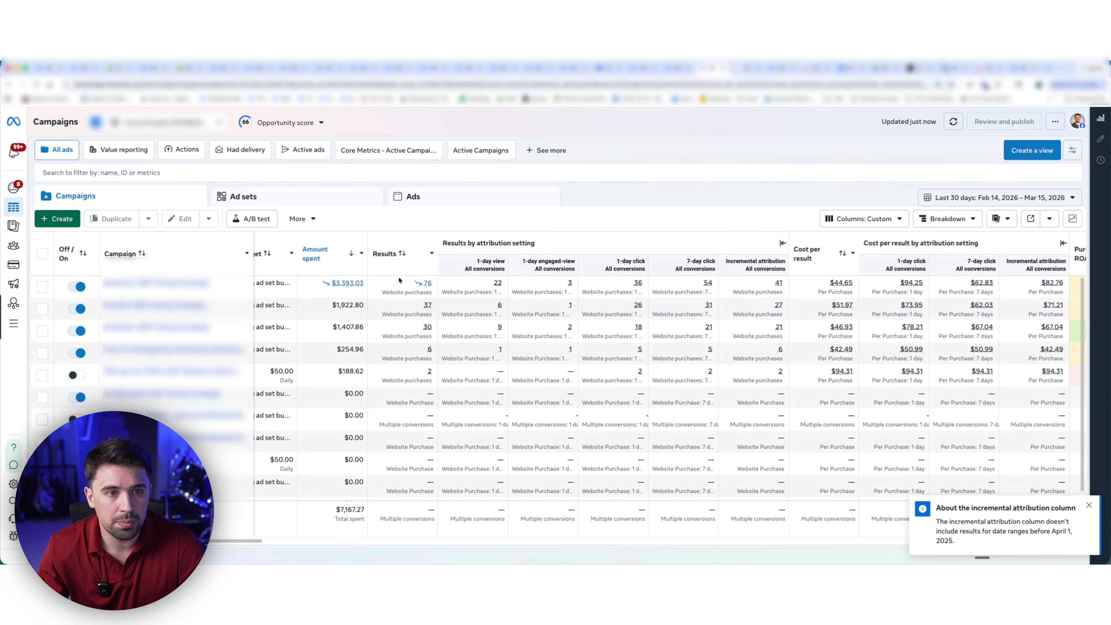
pyautogui.moveTo(325, 284)
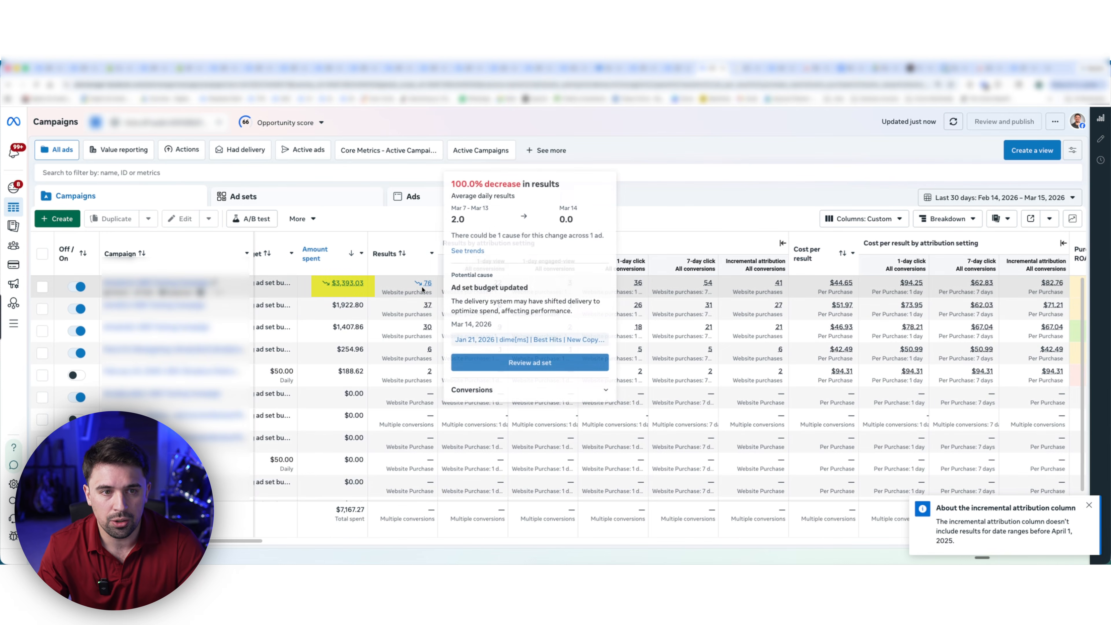
pyautogui.hscroll(1, 380, 283)
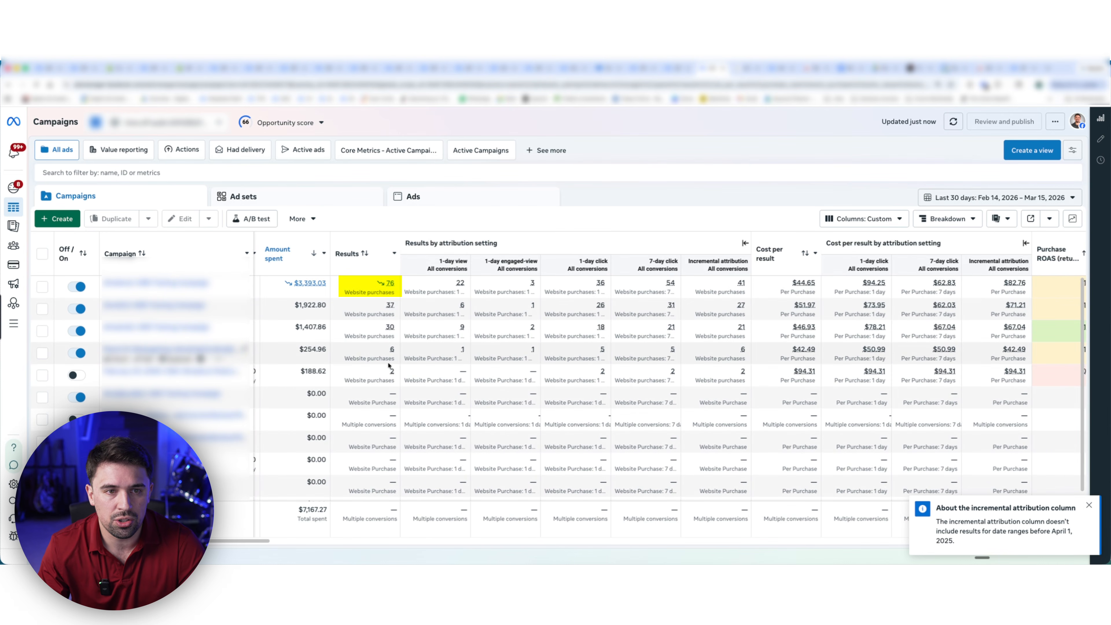
pyautogui.moveTo(469, 292)
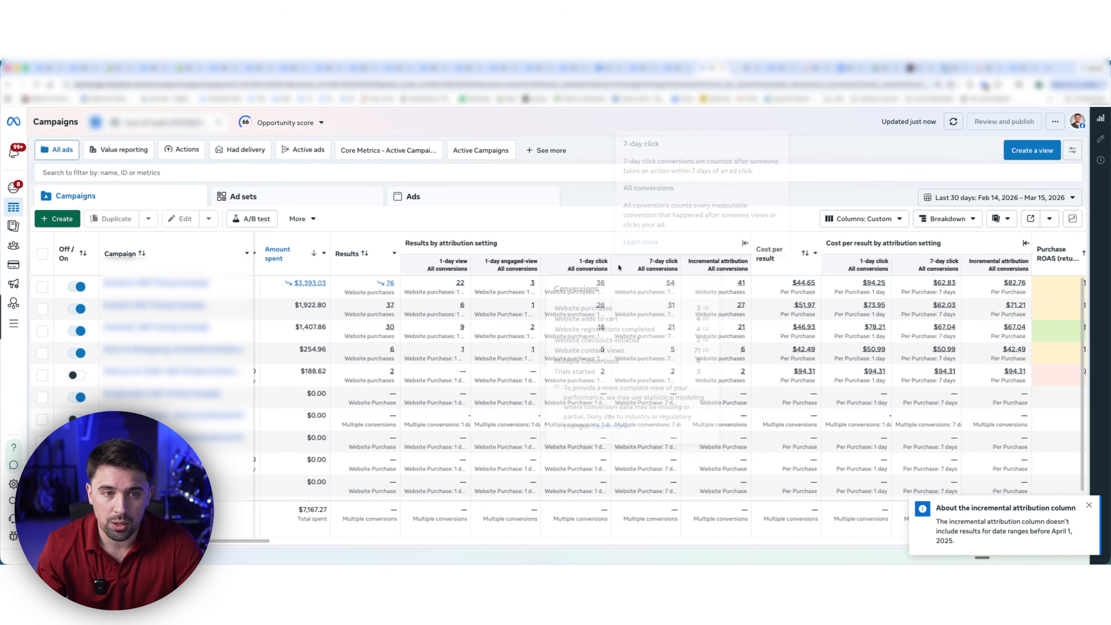
pyautogui.moveTo(603, 291)
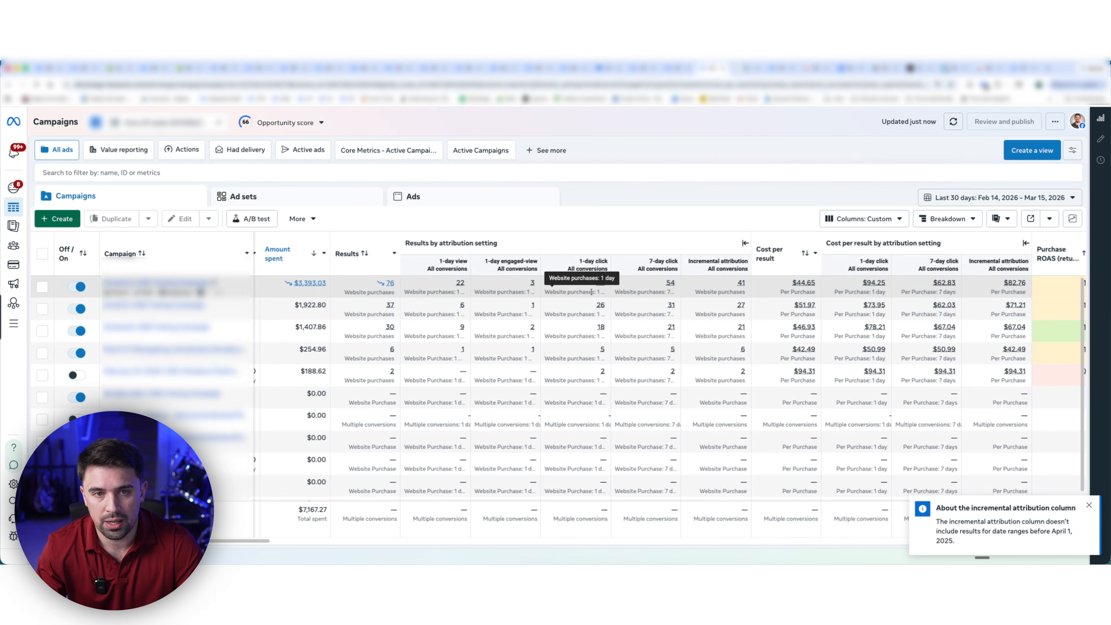
pyautogui.moveTo(560, 292)
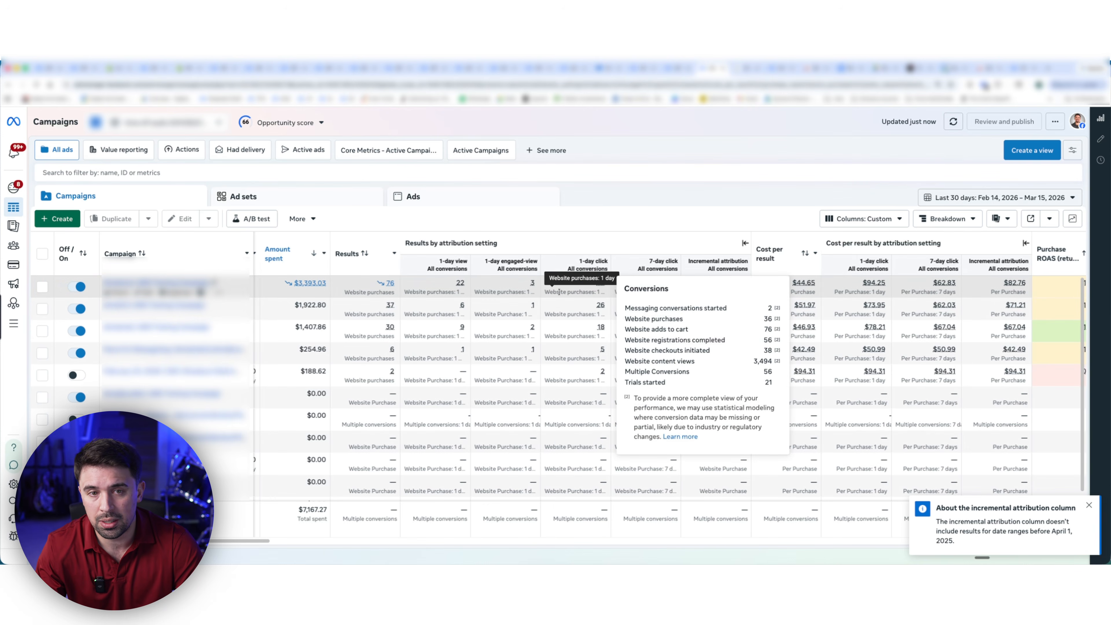
pyautogui.moveTo(672, 292)
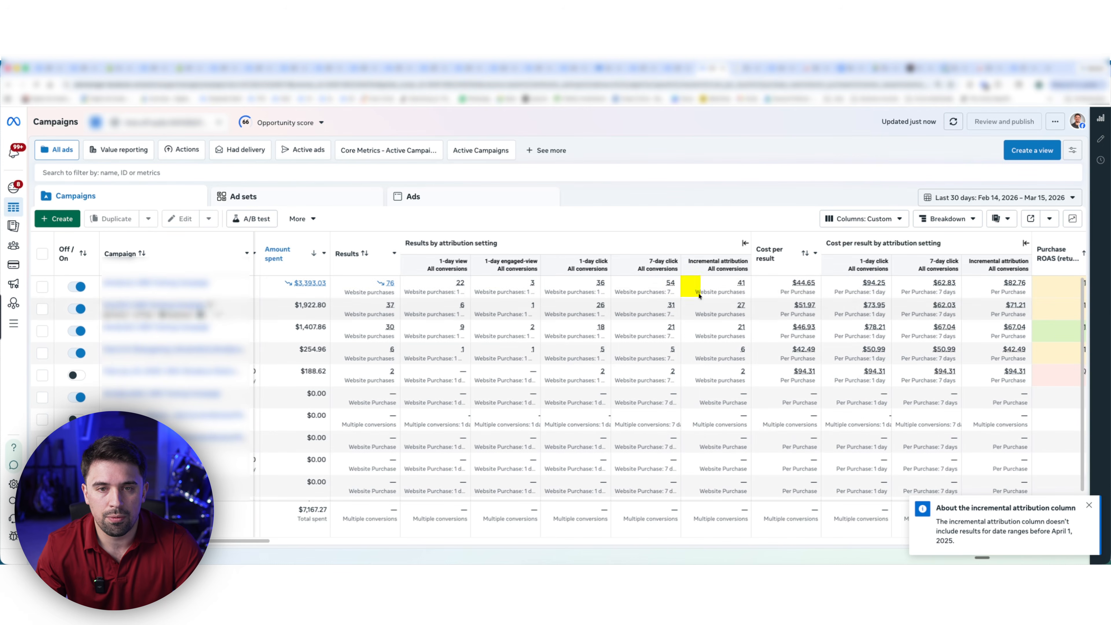
pyautogui.moveTo(729, 293)
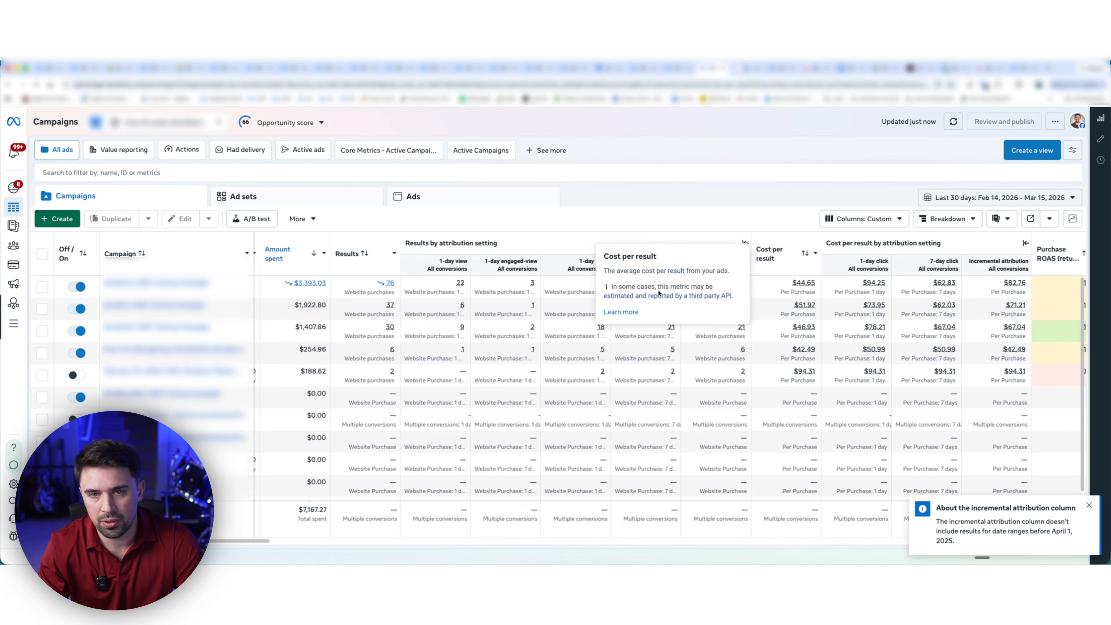
# - Break down the campaign results by audience segments and look over the attribution columns for each segment
pyautogui.click(884, 218)
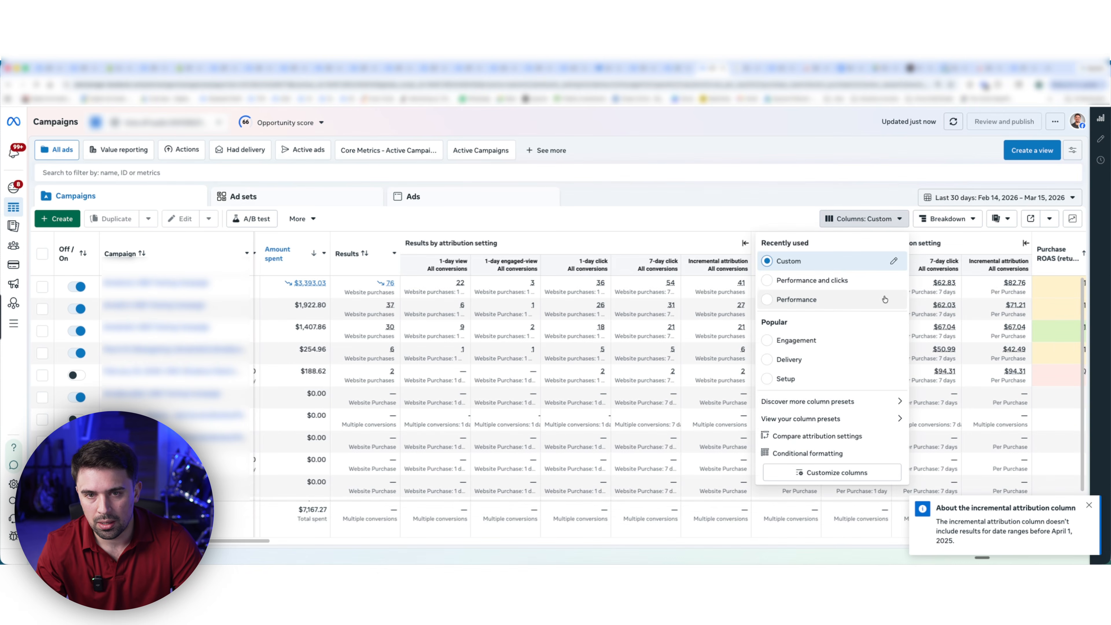
pyautogui.click(945, 218)
pyautogui.scroll(-3, 926, 361)
pyautogui.scroll(1, 926, 361)
pyautogui.click(884, 276)
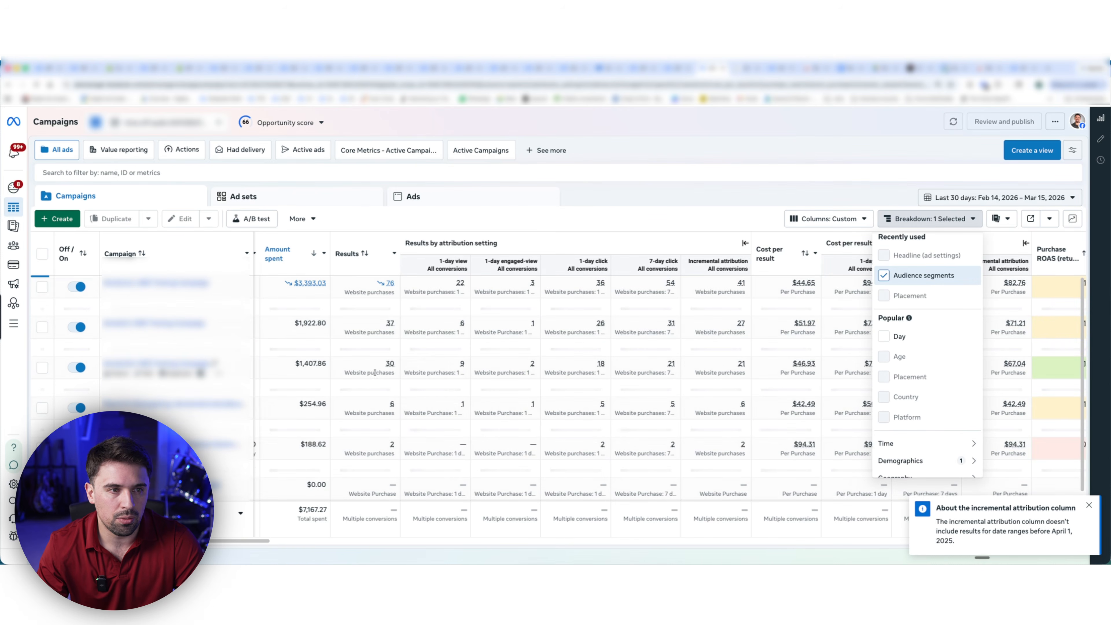
pyautogui.hscroll(1, 446, 328)
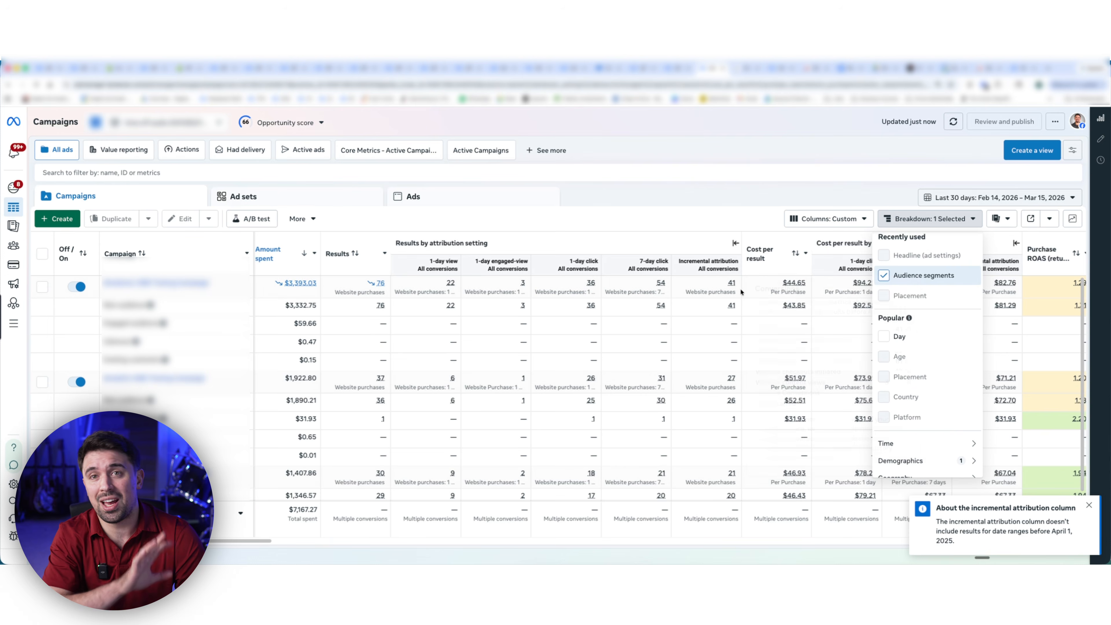
pyautogui.click(623, 197)
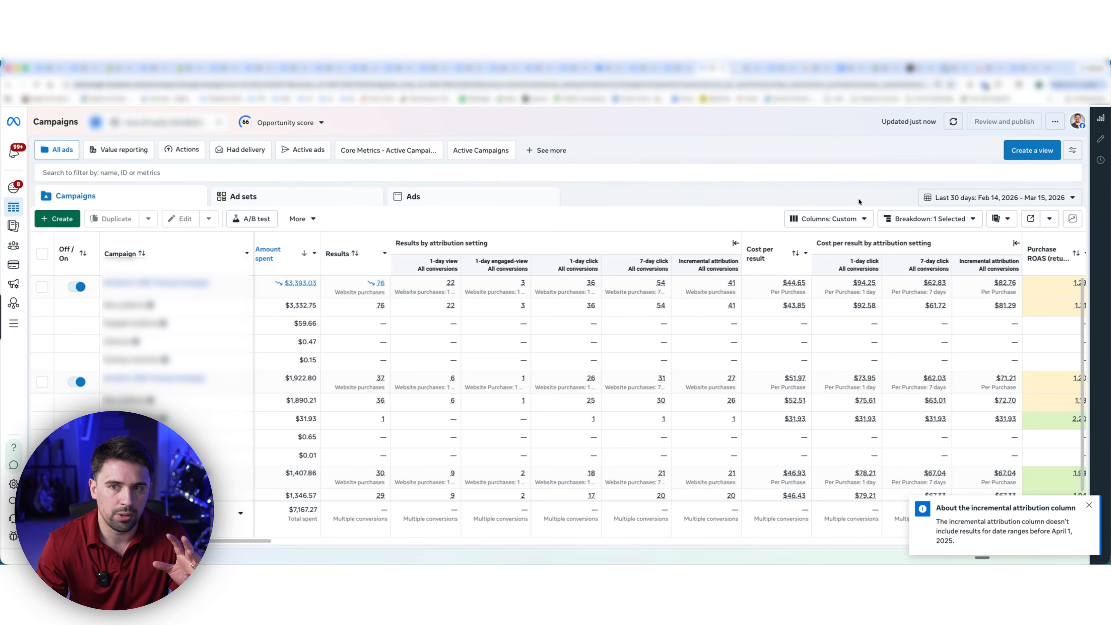
# - Remove the Audience segments breakdown from the campaigns report, leaving the date range as it is
pyautogui.click(971, 202)
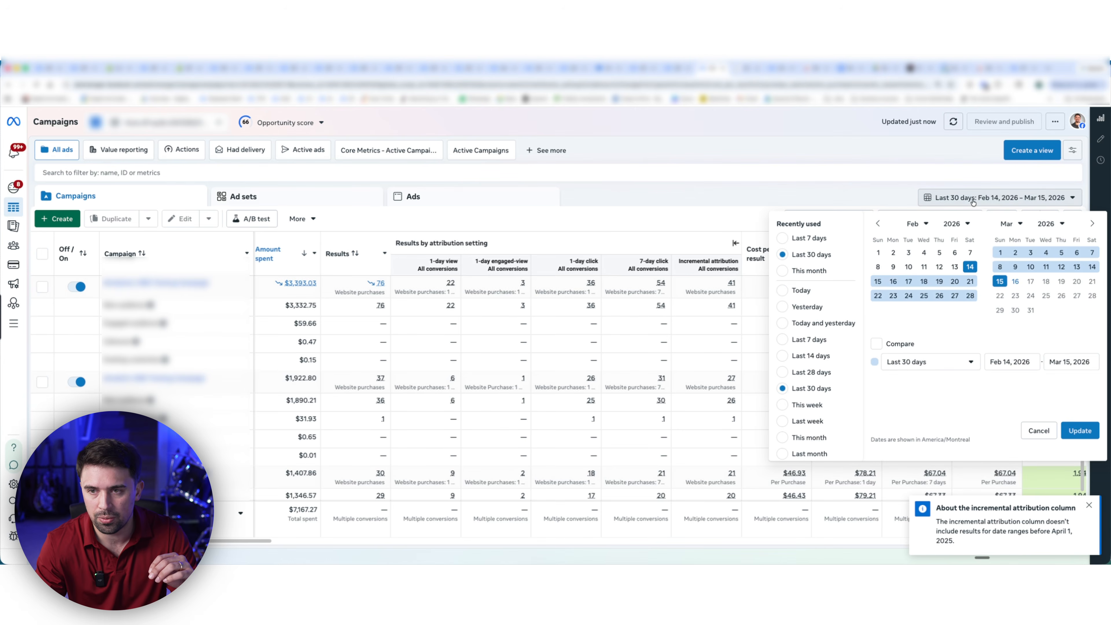
pyautogui.click(971, 199)
pyautogui.click(936, 220)
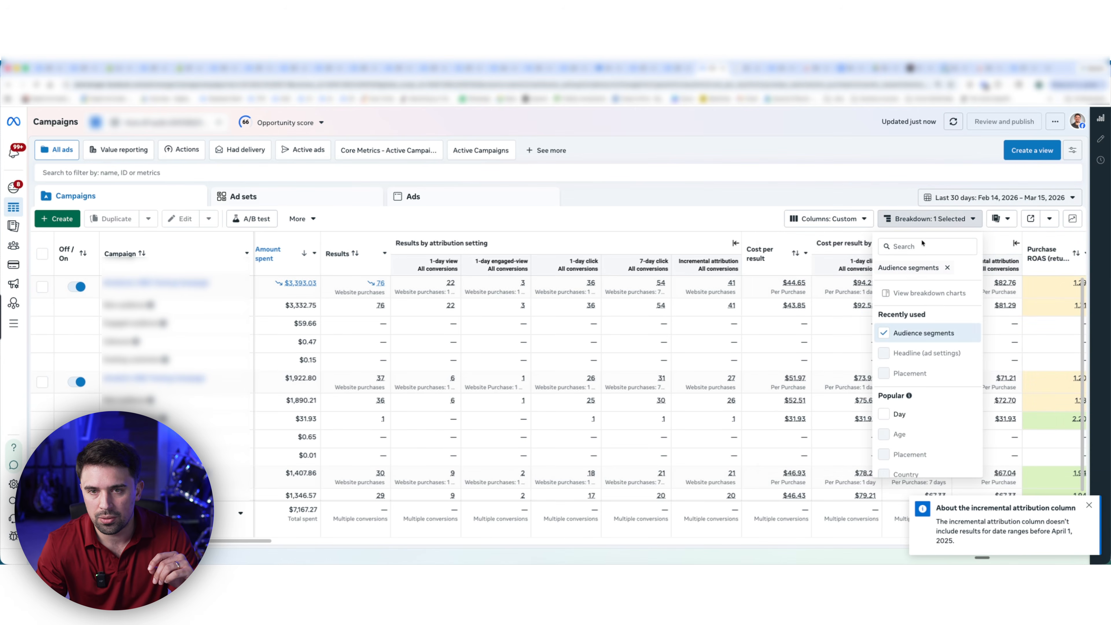
pyautogui.click(884, 333)
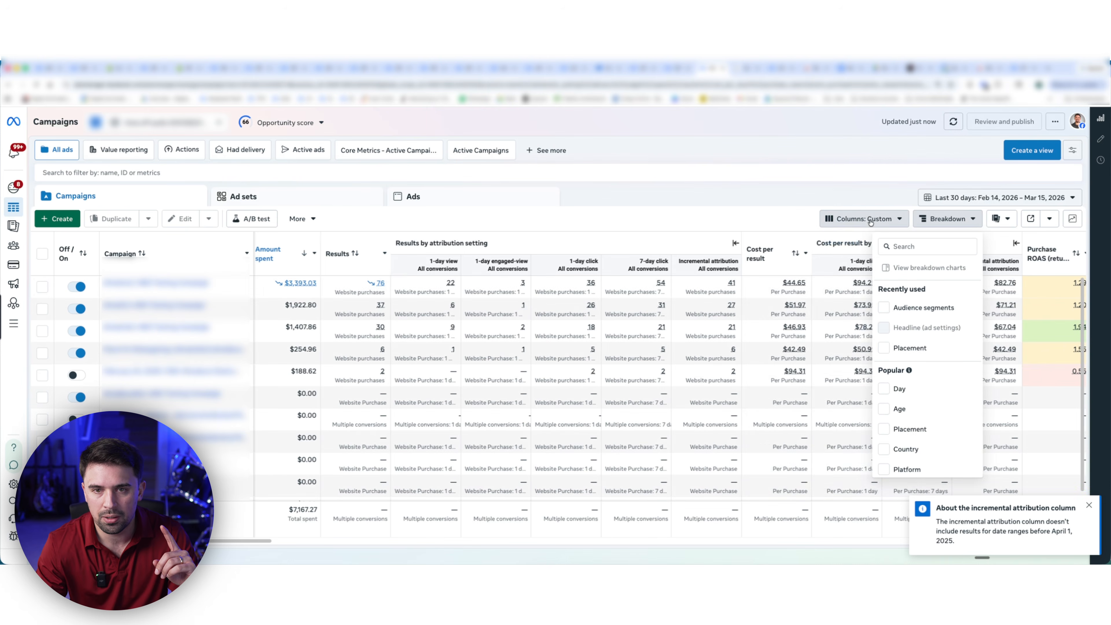
# - Clear all the compared attribution settings and apply the change to the campaigns report, leaving no campaign selected
pyautogui.click(870, 219)
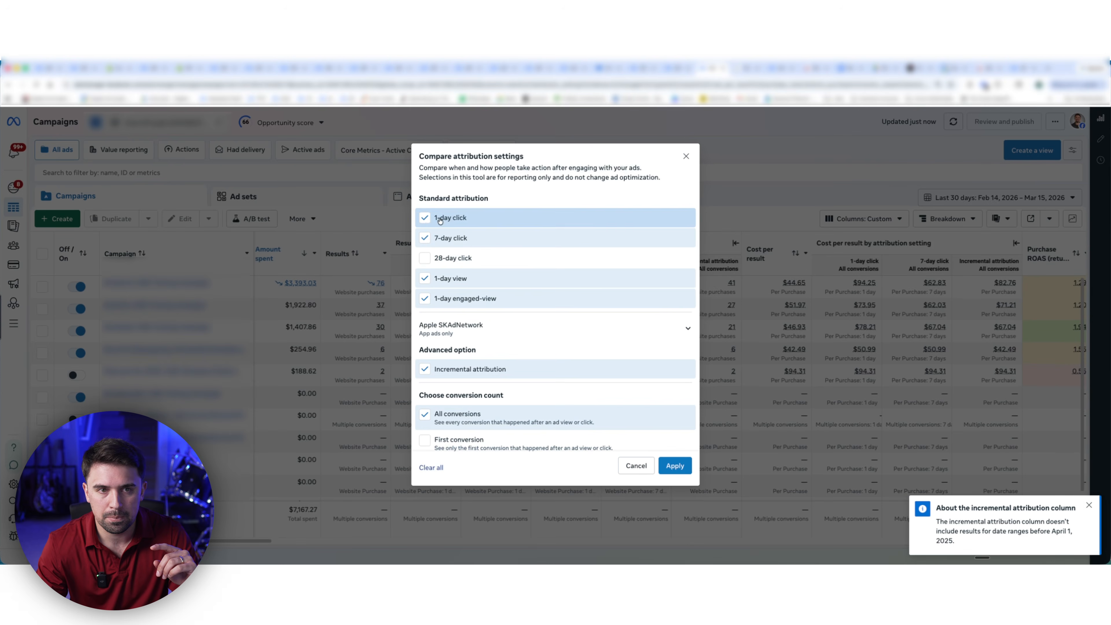
pyautogui.click(431, 467)
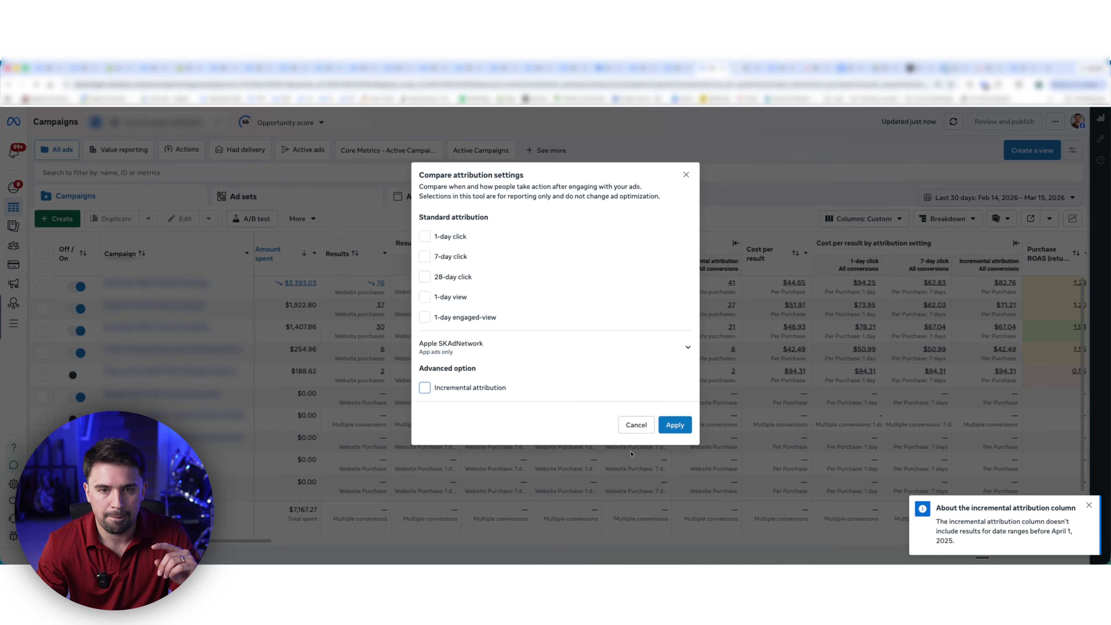
pyautogui.click(674, 424)
pyautogui.click(42, 420)
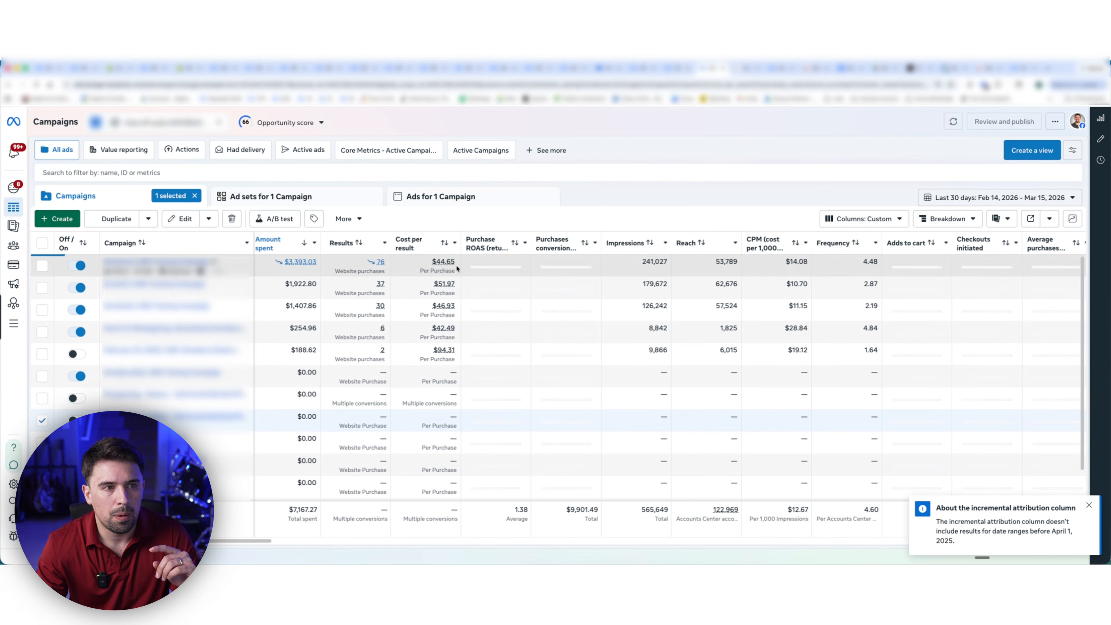
pyautogui.click(42, 420)
# - Create a new campaign with the Auction buying type and the Sales objective, and dismiss the incremental attribution notice
pyautogui.click(57, 218)
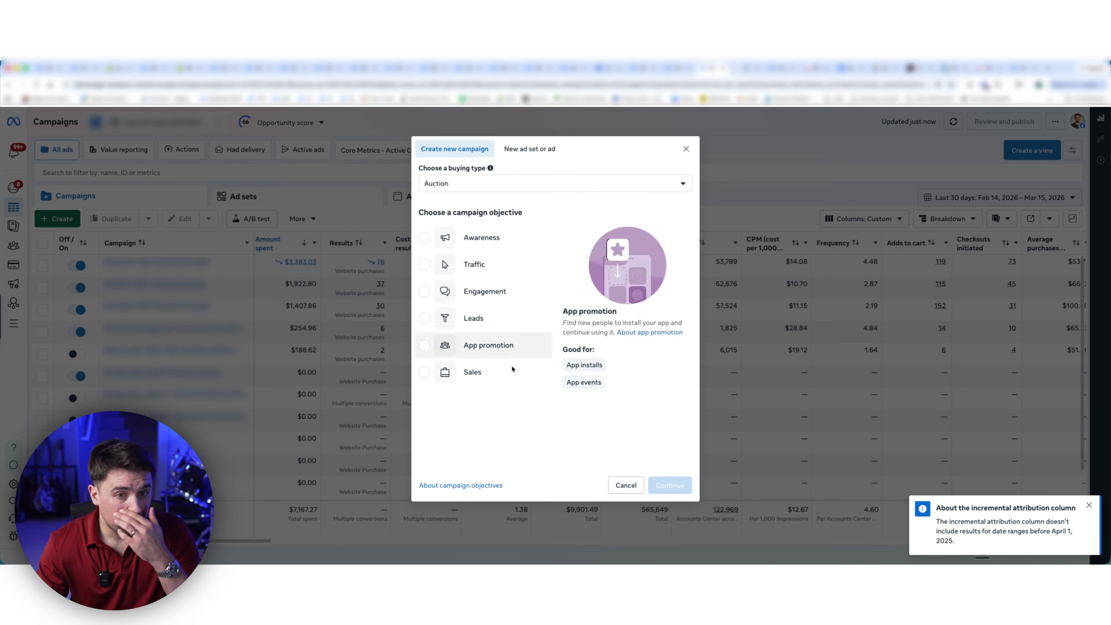
pyautogui.click(474, 372)
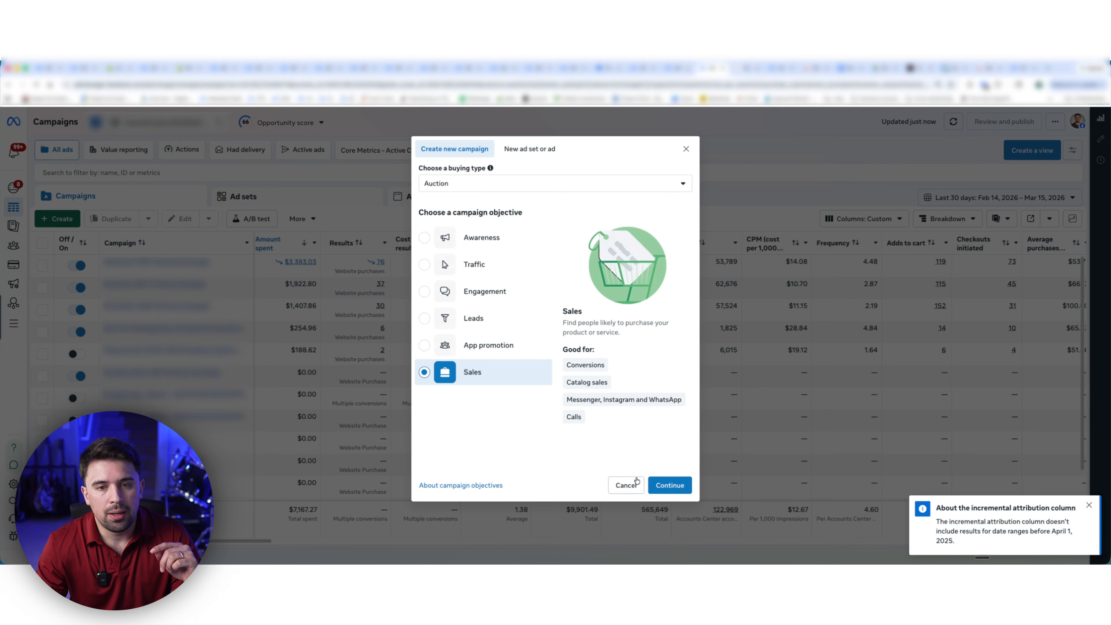
pyautogui.click(669, 485)
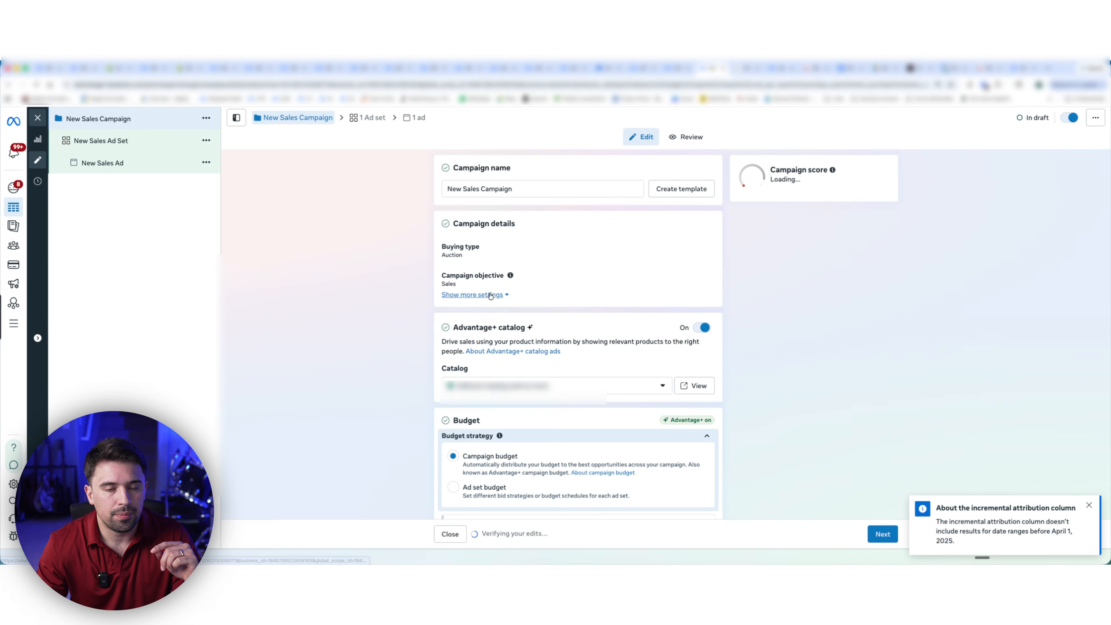
pyautogui.click(1081, 503)
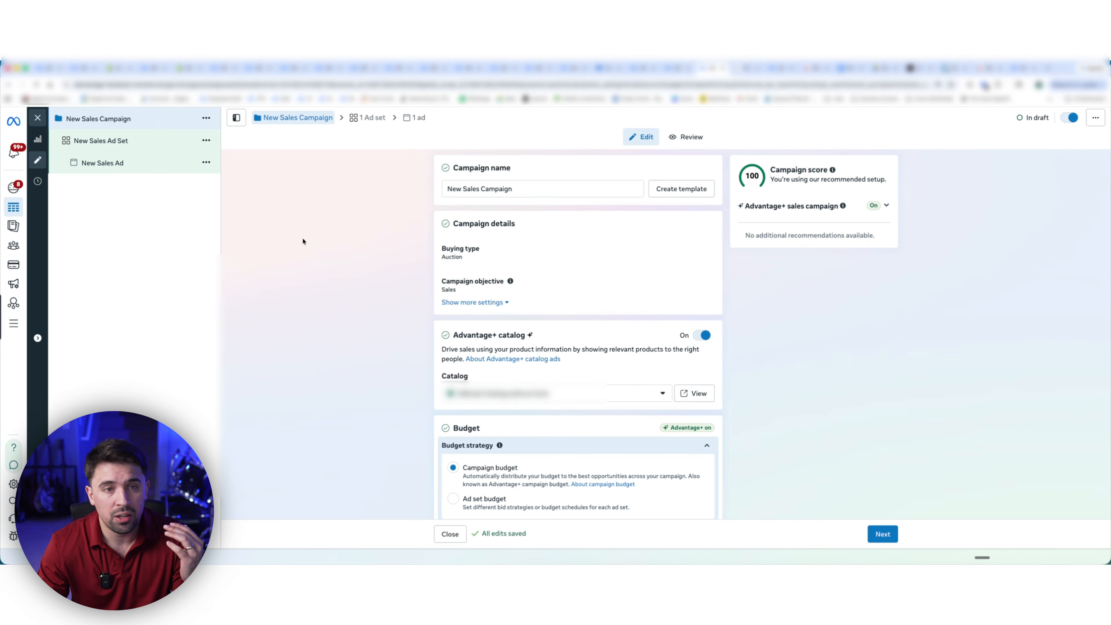
# - Rename the campaign as "March 17, 2026 | Sales Campaign Example"
pyautogui.click(551, 188)
pyautogui.tripleClick(551, 188)
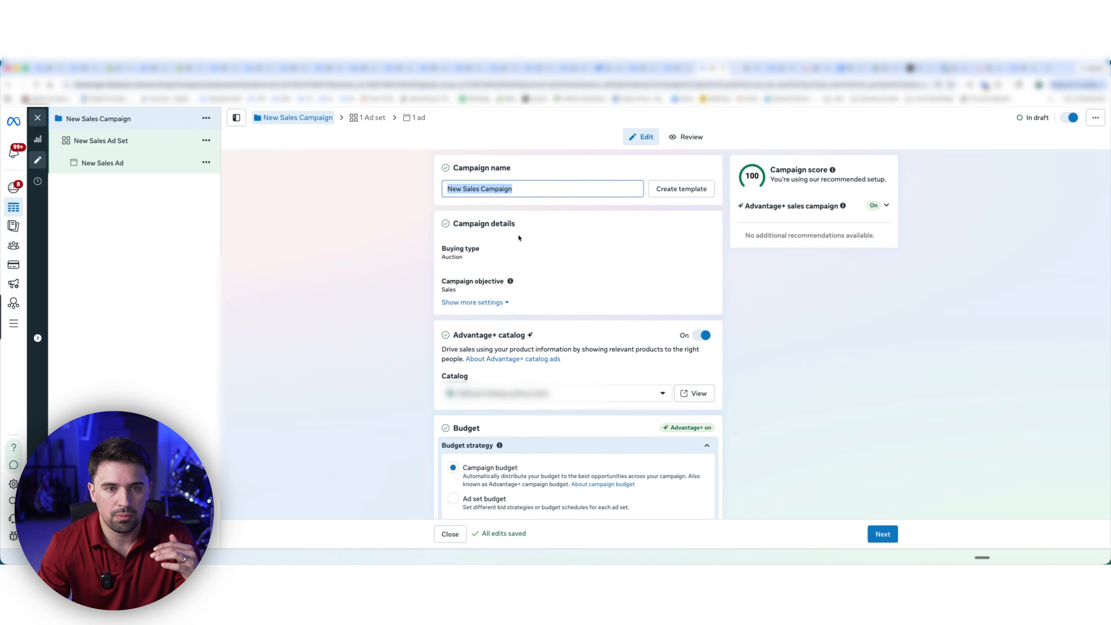
pyautogui.write('March ')
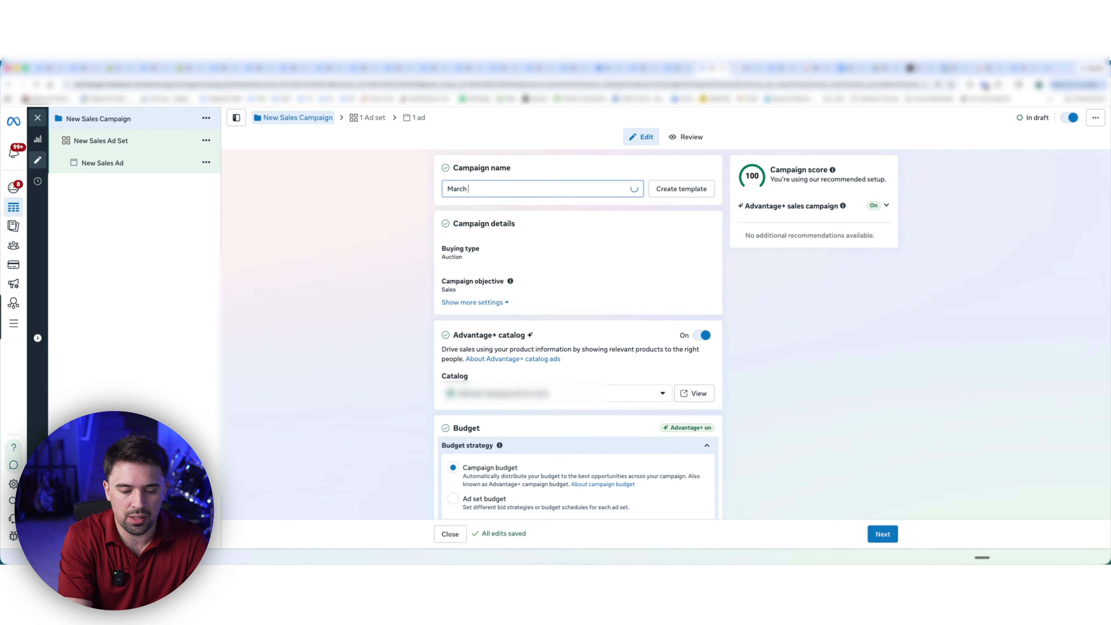
pyautogui.write('17, 2026')
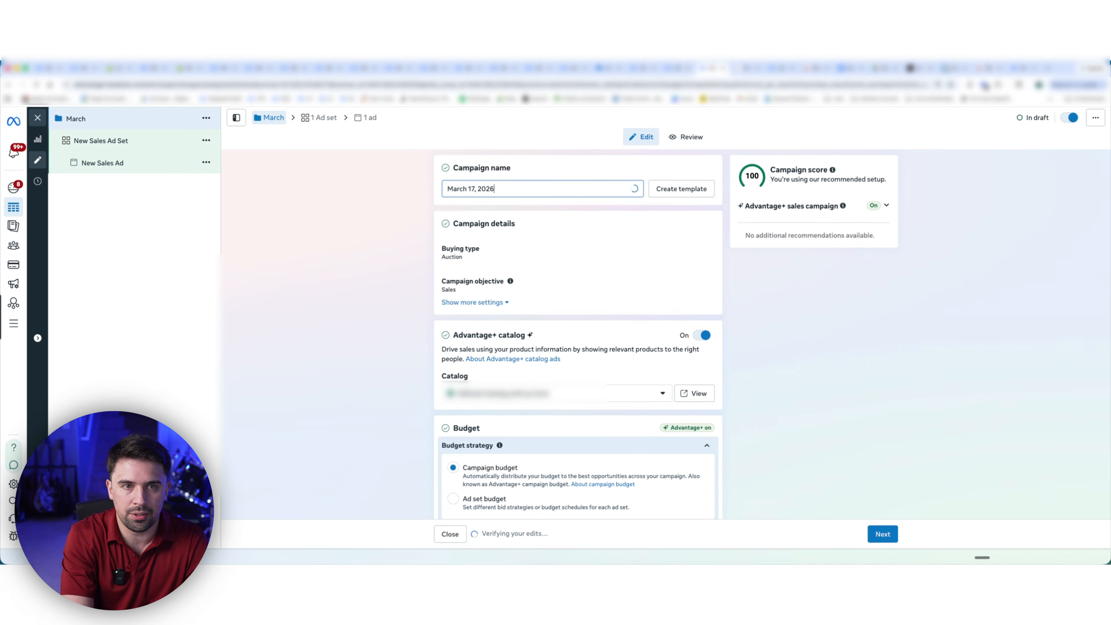
pyautogui.write(' | Sales Ca')
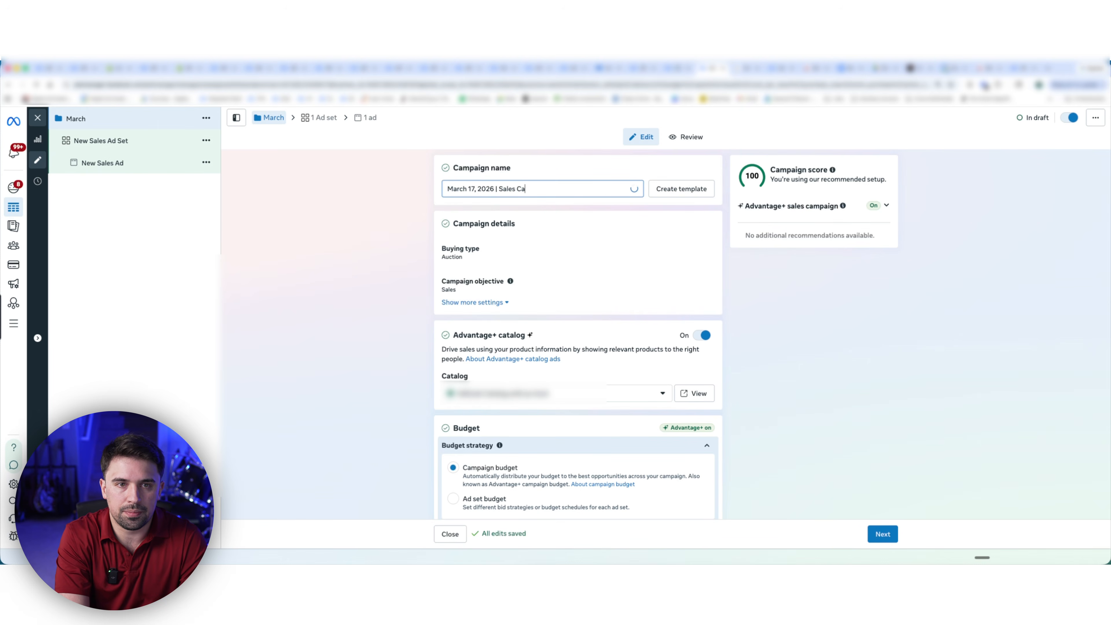
pyautogui.write('mpaign Example')
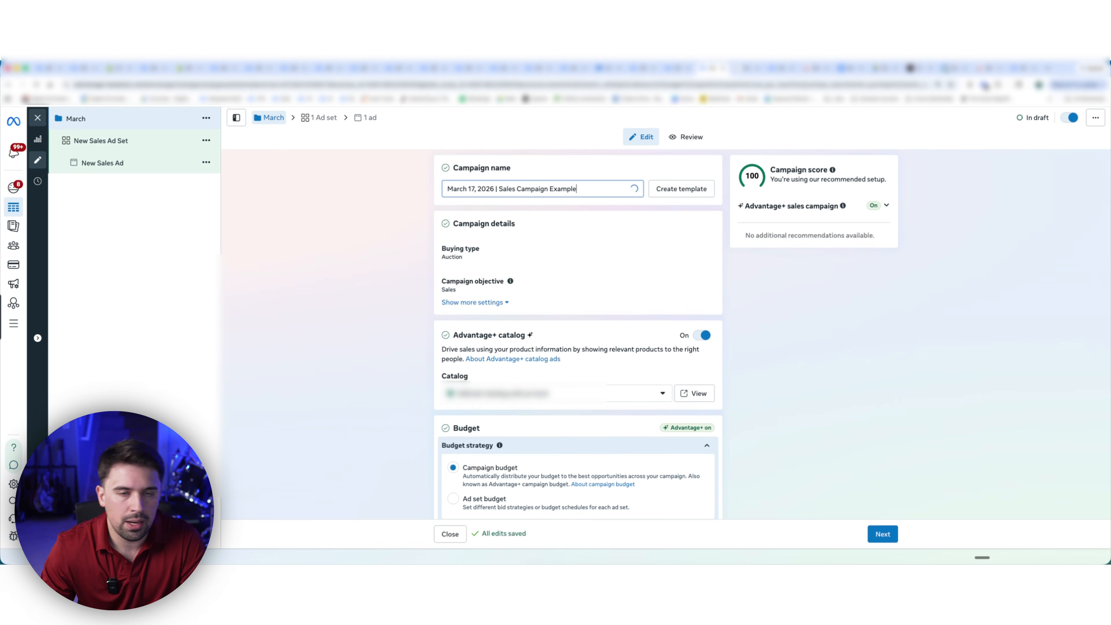
pyautogui.click(314, 264)
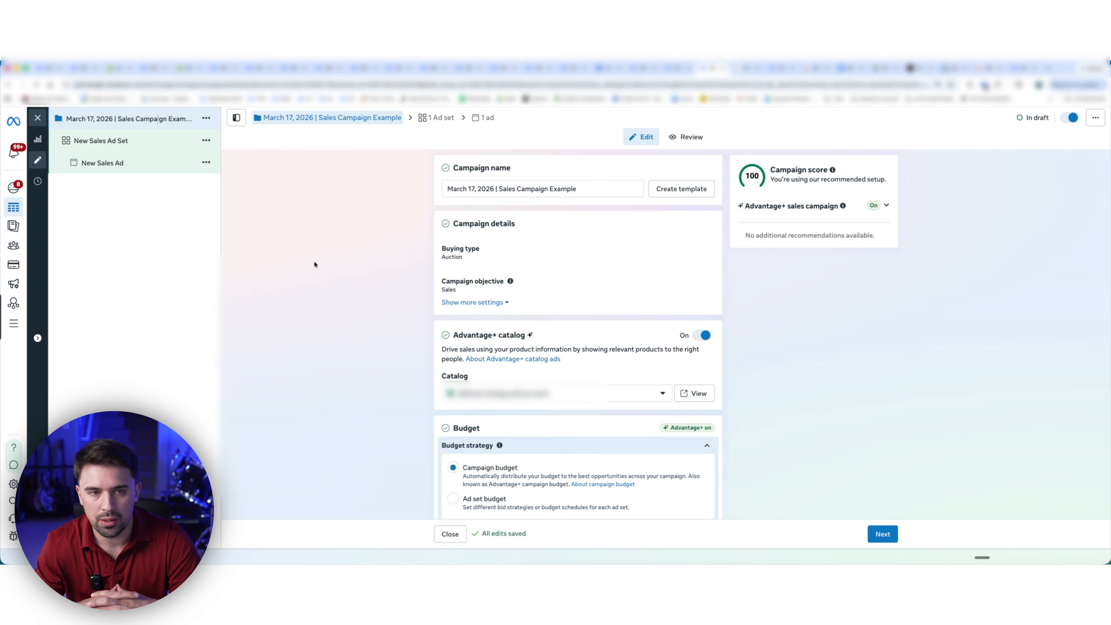
# - Turn off Advantage+ catalog for the campaign and open the buying type setting
pyautogui.click(702, 335)
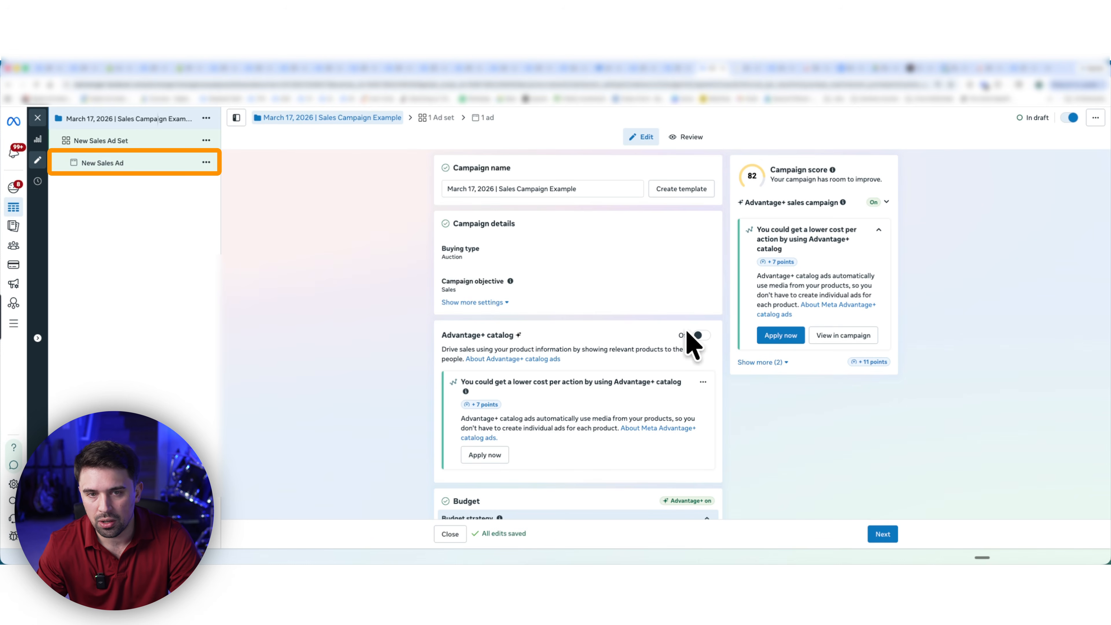
pyautogui.click(458, 251)
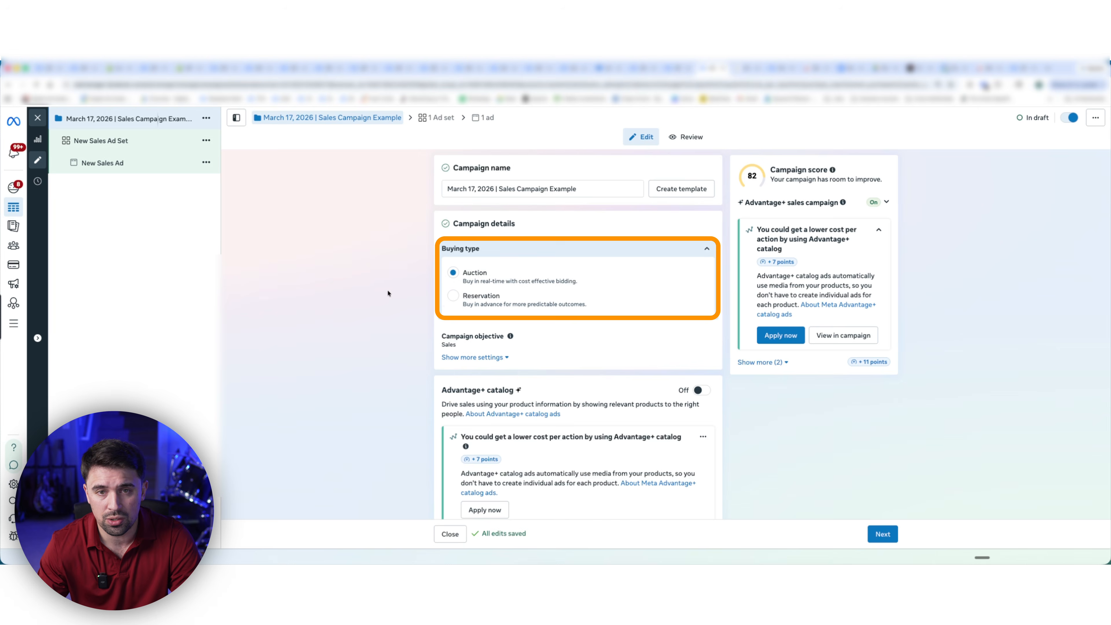
# - Review the campaign's budget strategy and daily budget settings, and look over the available campaign bid strategies, including the bid cap option
pyautogui.scroll(-5, 385, 323)
pyautogui.scroll(-3, 383, 351)
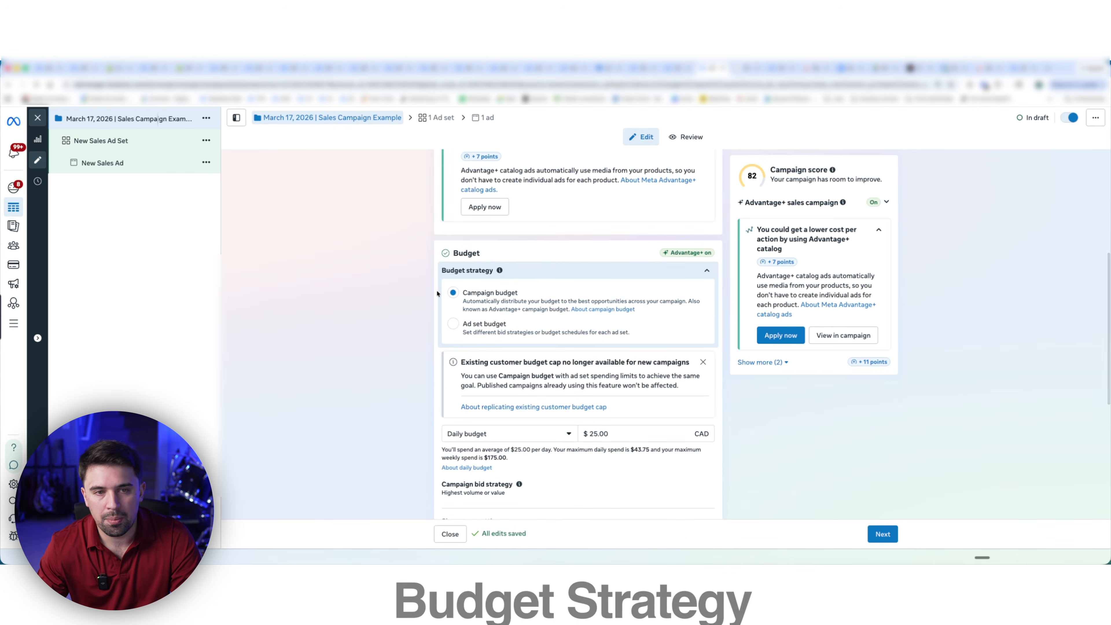
pyautogui.scroll(-2, 398, 342)
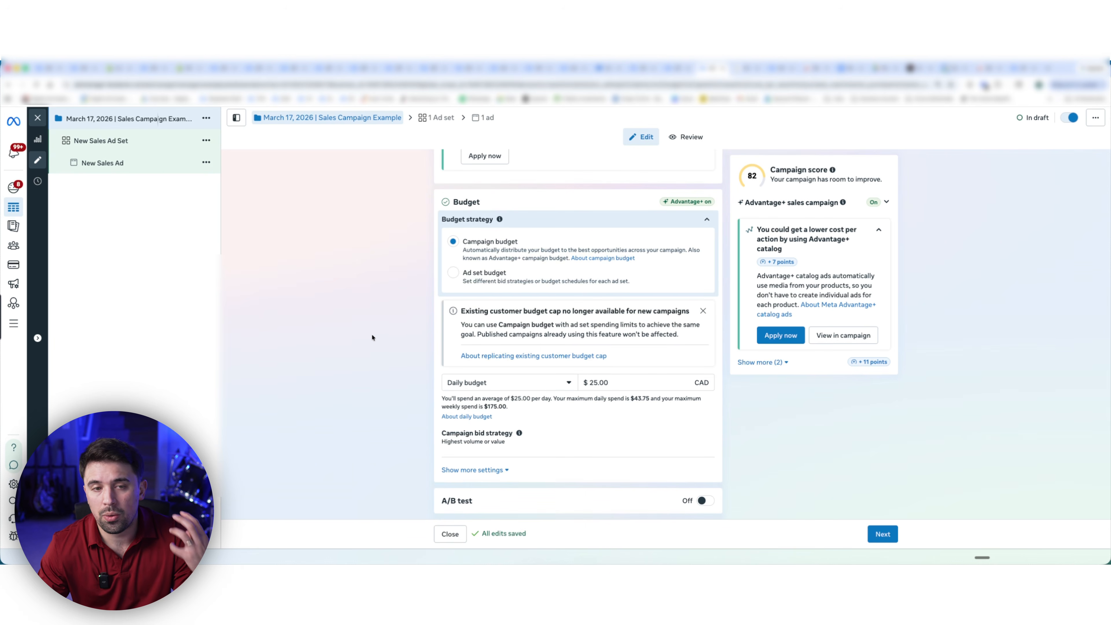
pyautogui.scroll(2, 472, 290)
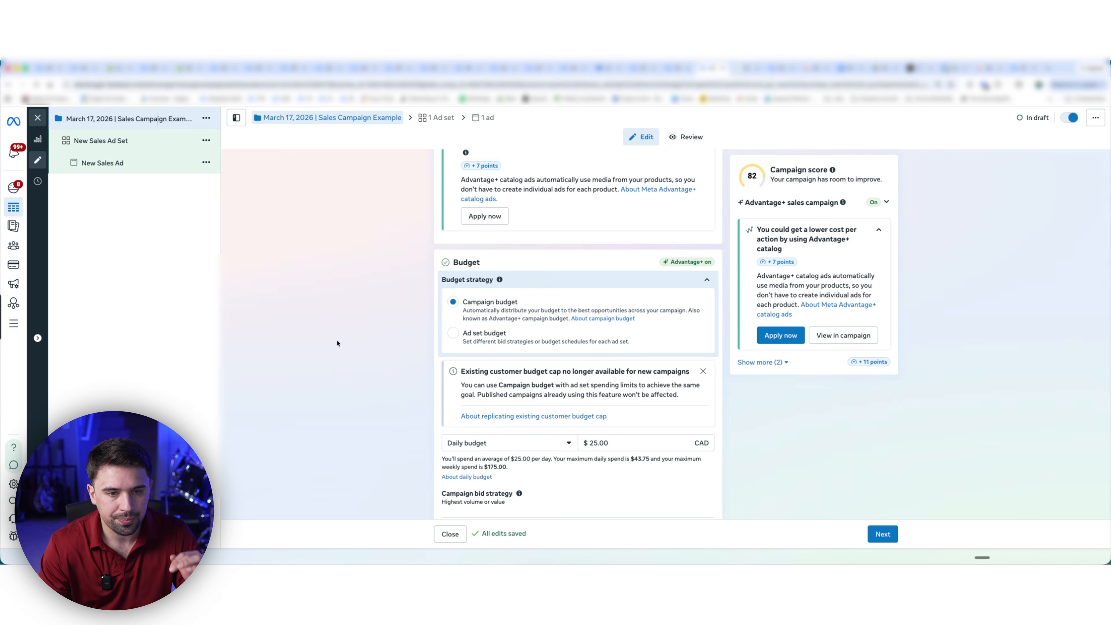
pyautogui.scroll(-2, 335, 341)
pyautogui.click(472, 391)
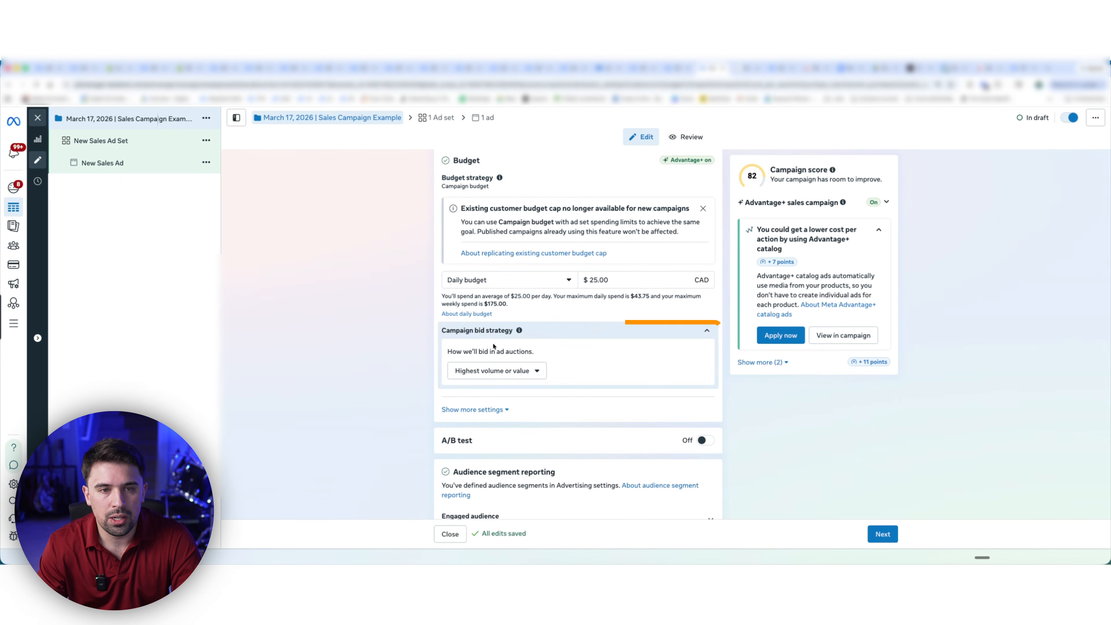
pyautogui.click(496, 370)
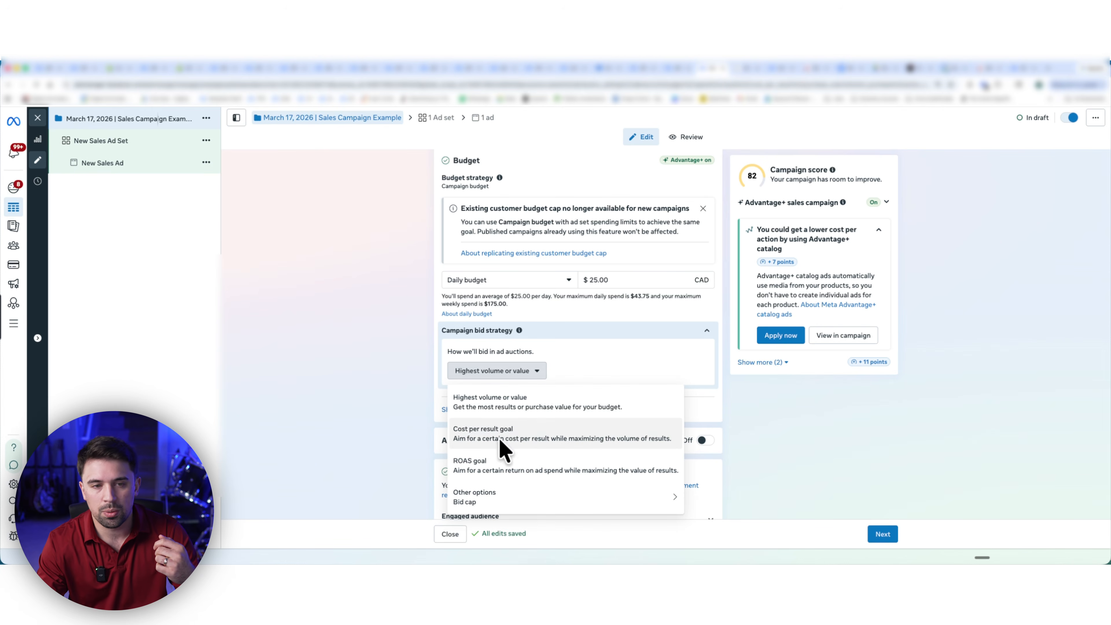
pyautogui.moveTo(527, 491)
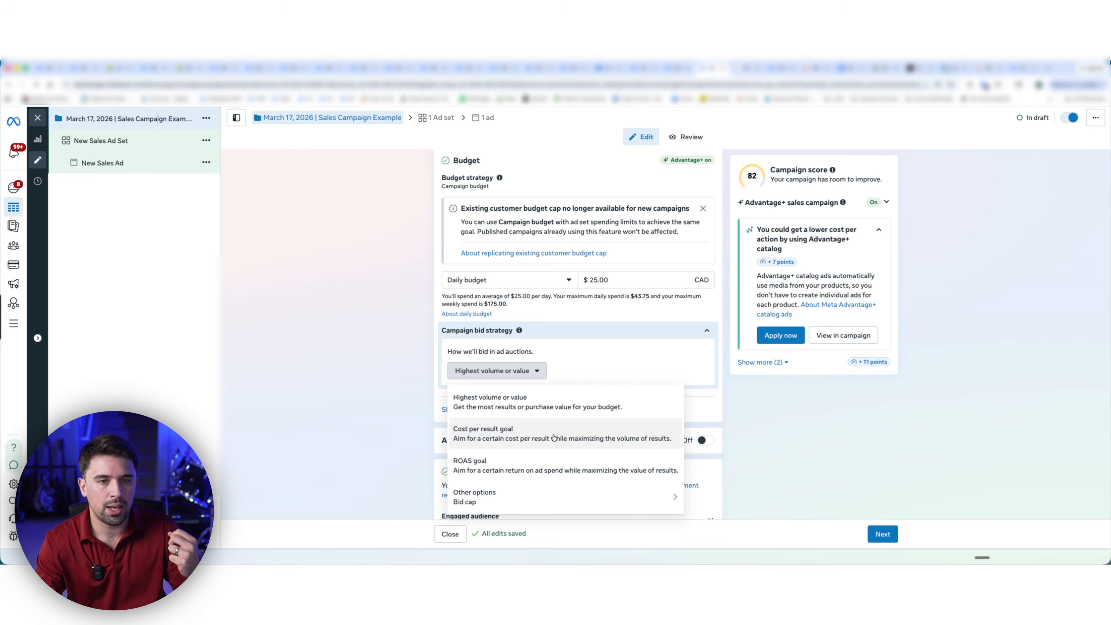
pyautogui.moveTo(493, 489)
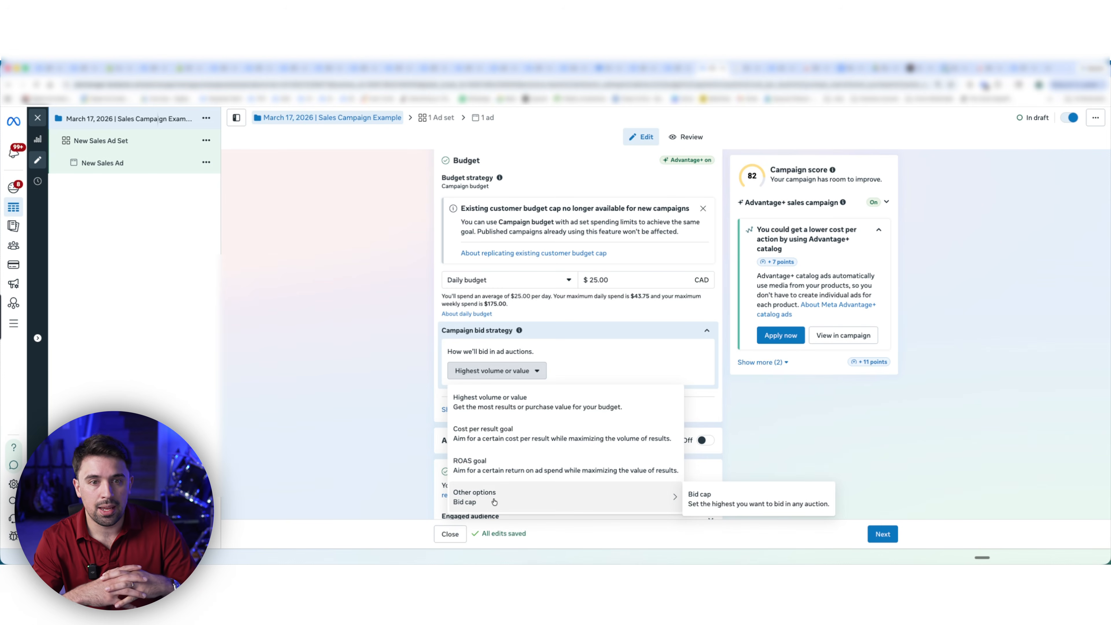
pyautogui.click(360, 367)
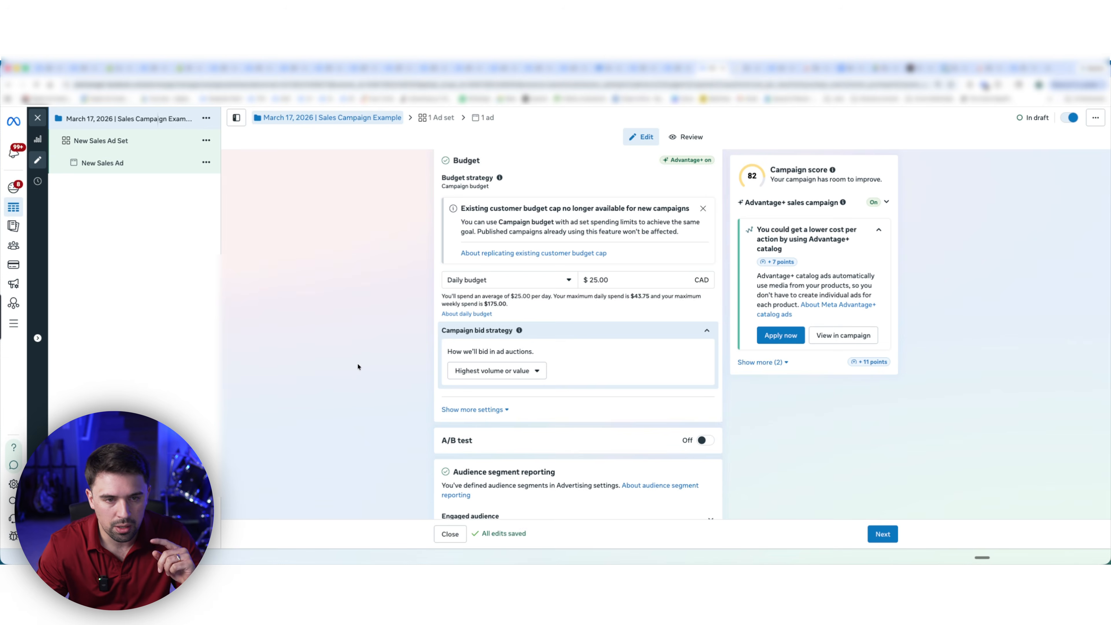
# - Turn on the campaign's A/B test to look at its settings, and switch it off again
pyautogui.scroll(-3, 362, 367)
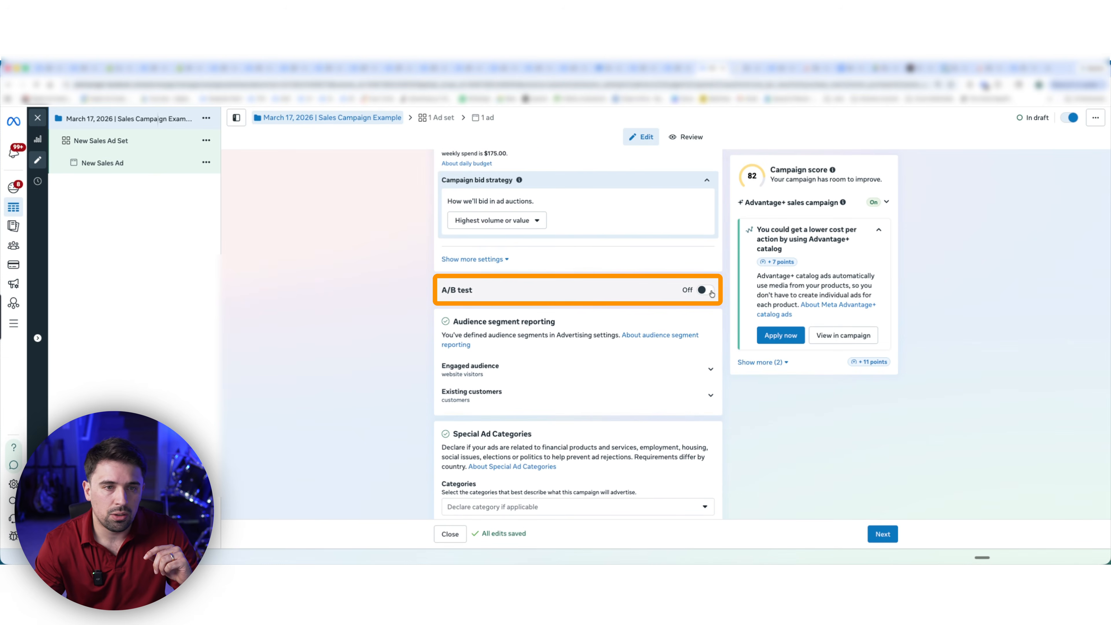
pyautogui.click(564, 294)
pyautogui.click(549, 293)
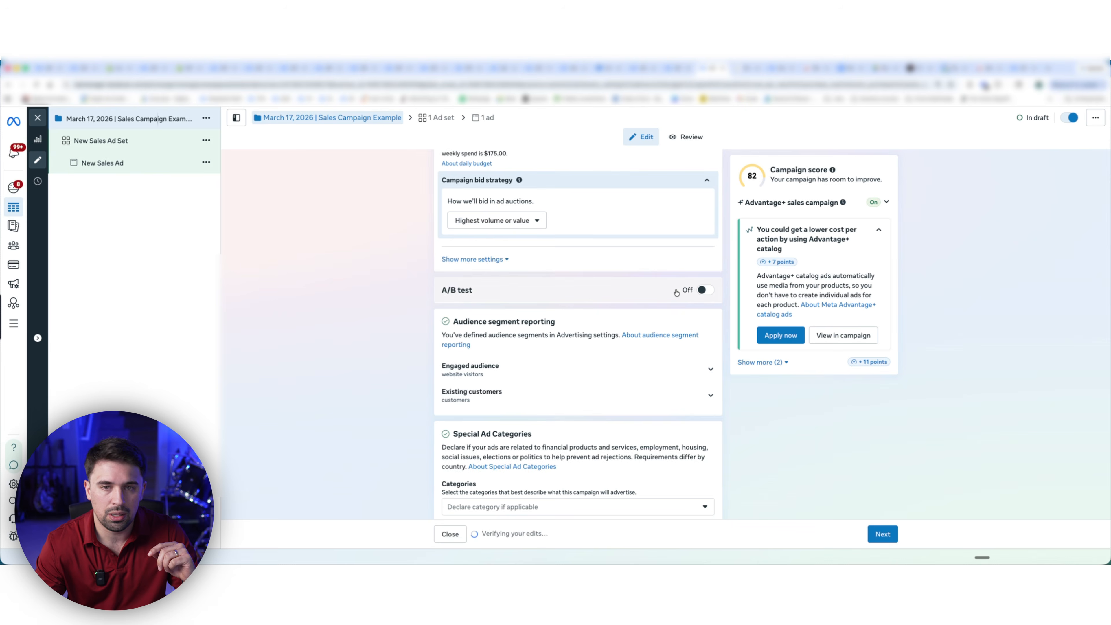
pyautogui.click(597, 294)
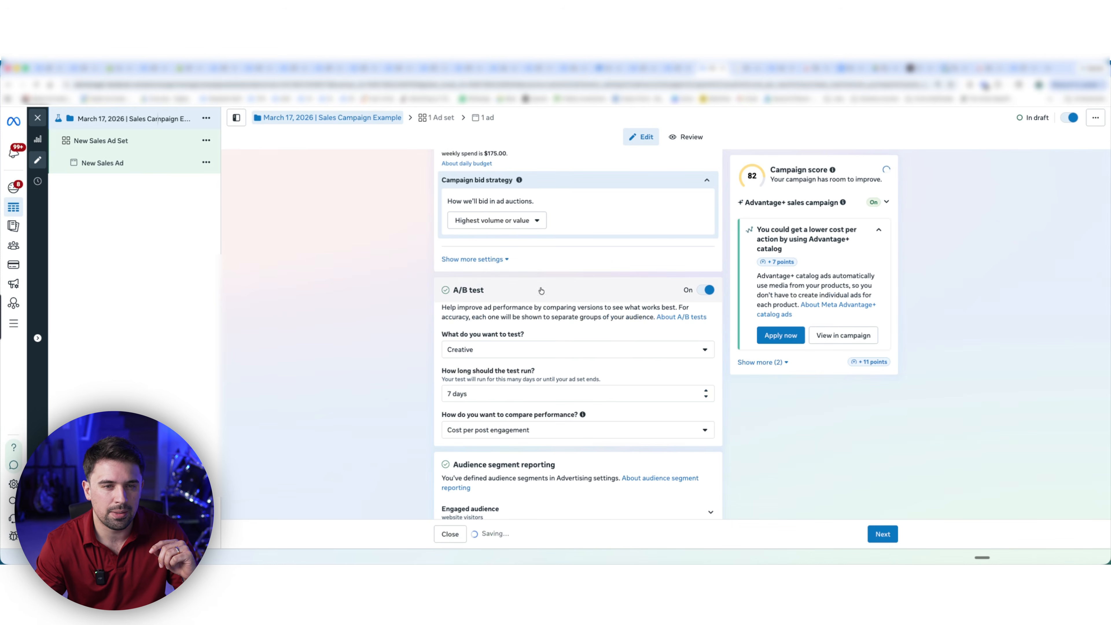
pyautogui.click(708, 292)
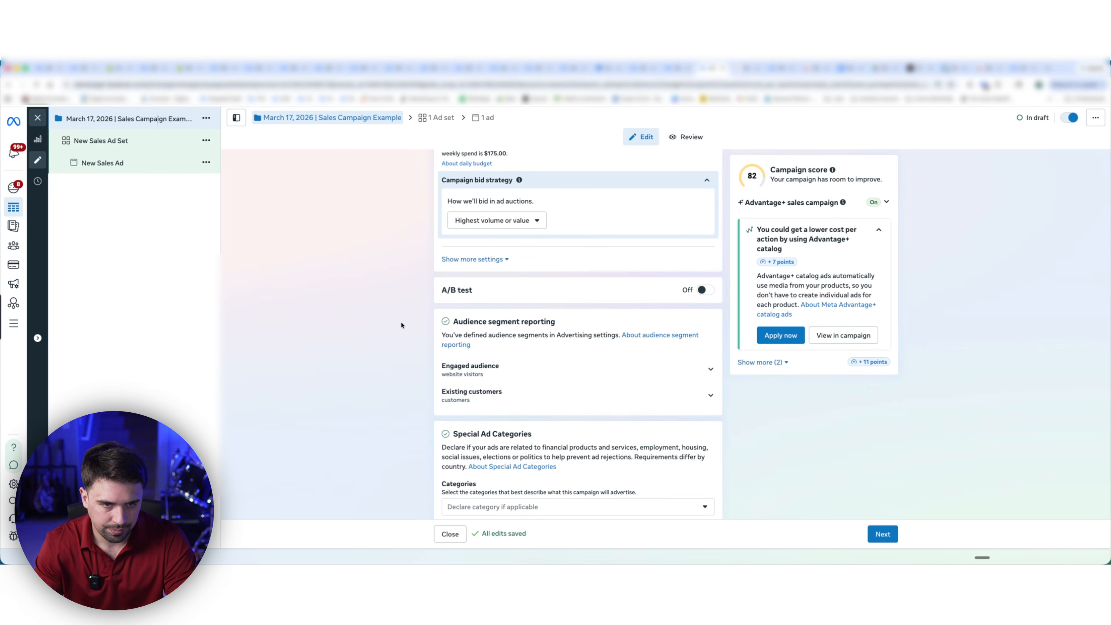
# - Open the new sales ad set and look over its conversion location, performance goal and conversion event options
pyautogui.scroll(-1, 399, 318)
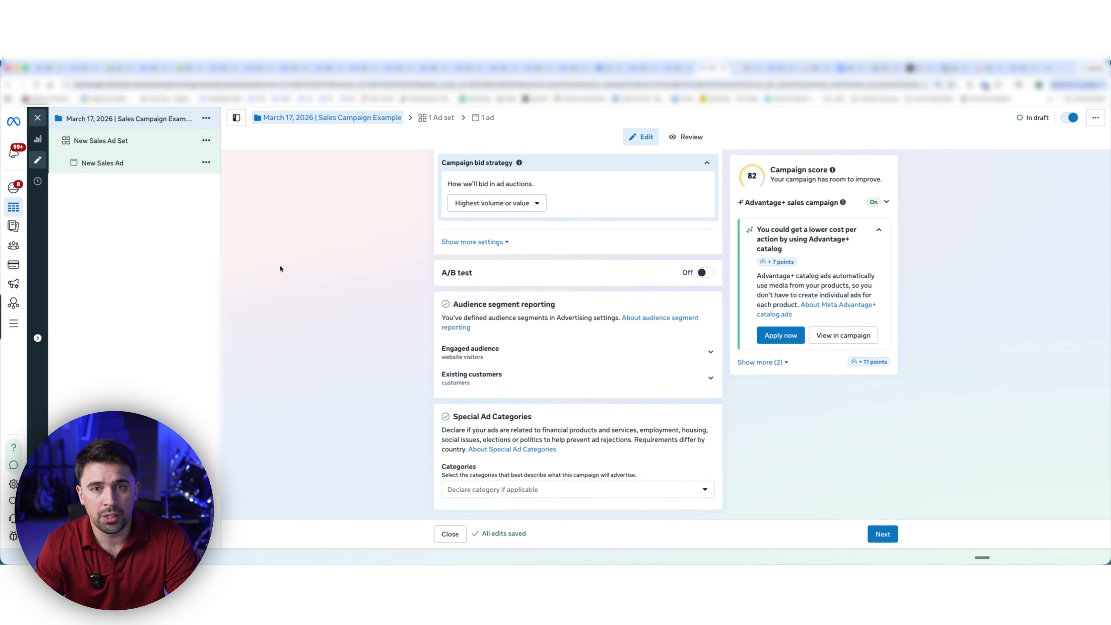
pyautogui.click(102, 142)
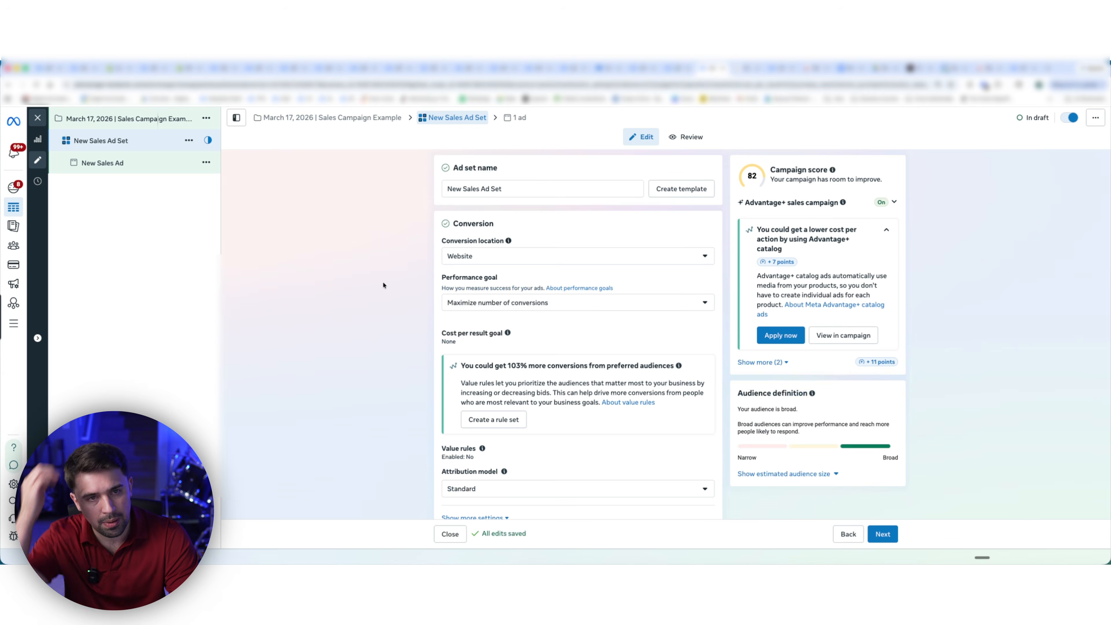
pyautogui.click(520, 263)
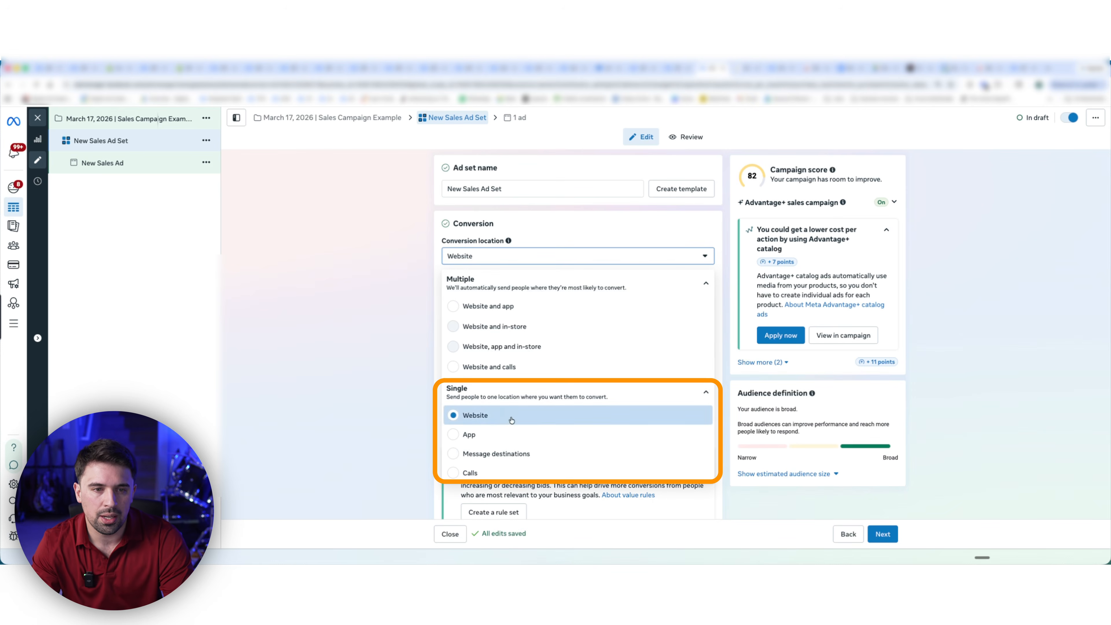
pyautogui.click(360, 352)
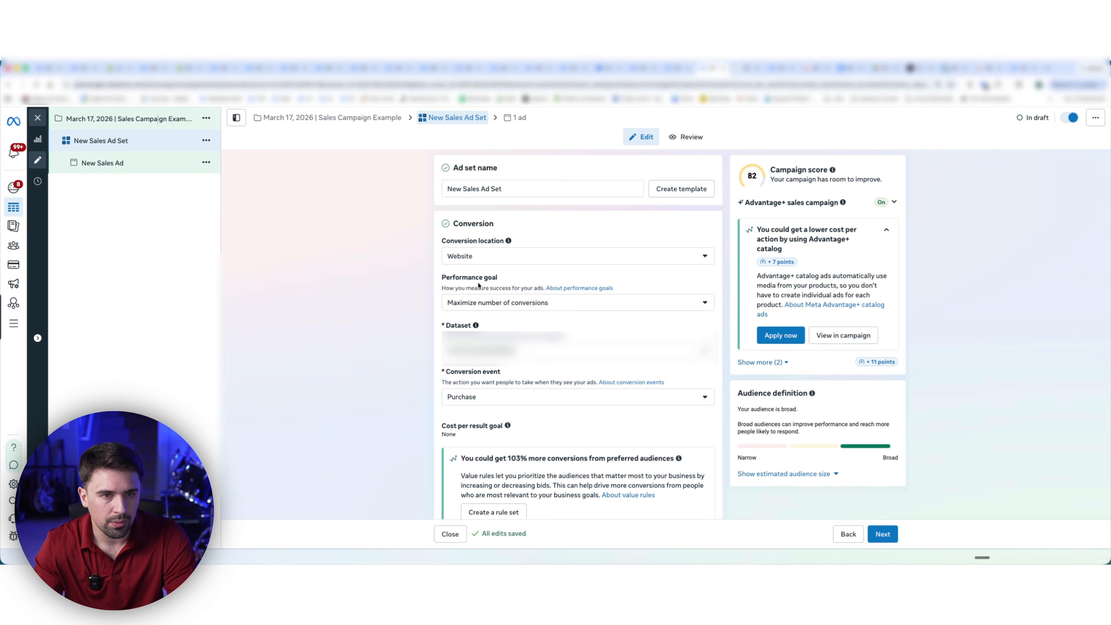
pyautogui.click(493, 302)
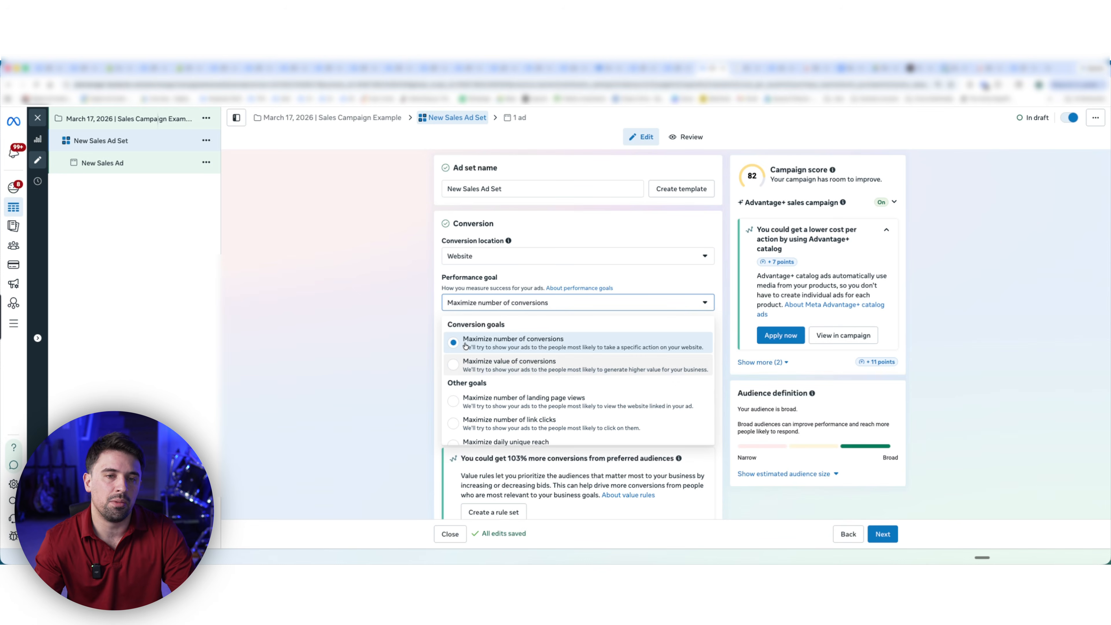
pyautogui.click(367, 337)
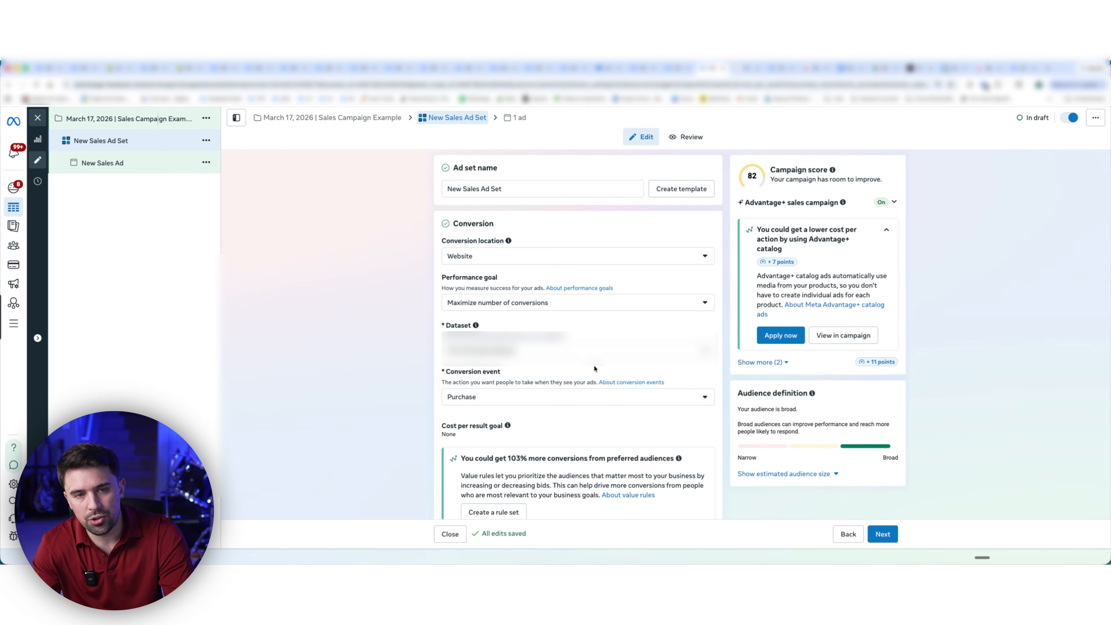
pyautogui.click(505, 400)
pyautogui.click(412, 308)
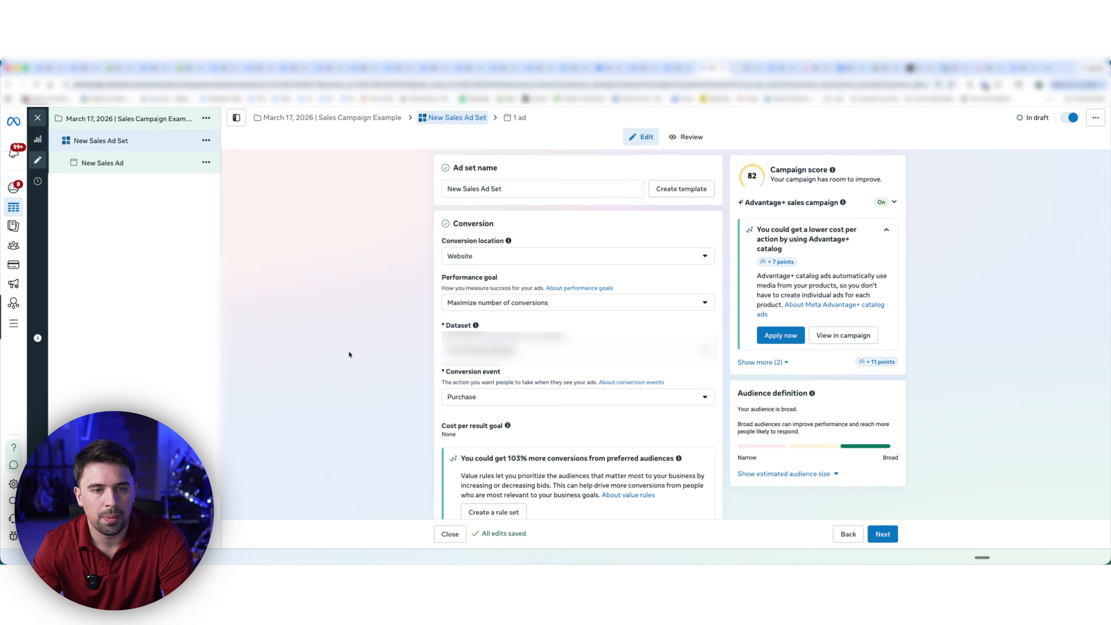
# - Check the ad set's cost per result goal setting against the bid strategy options at campaign level
pyautogui.scroll(-3, 349, 354)
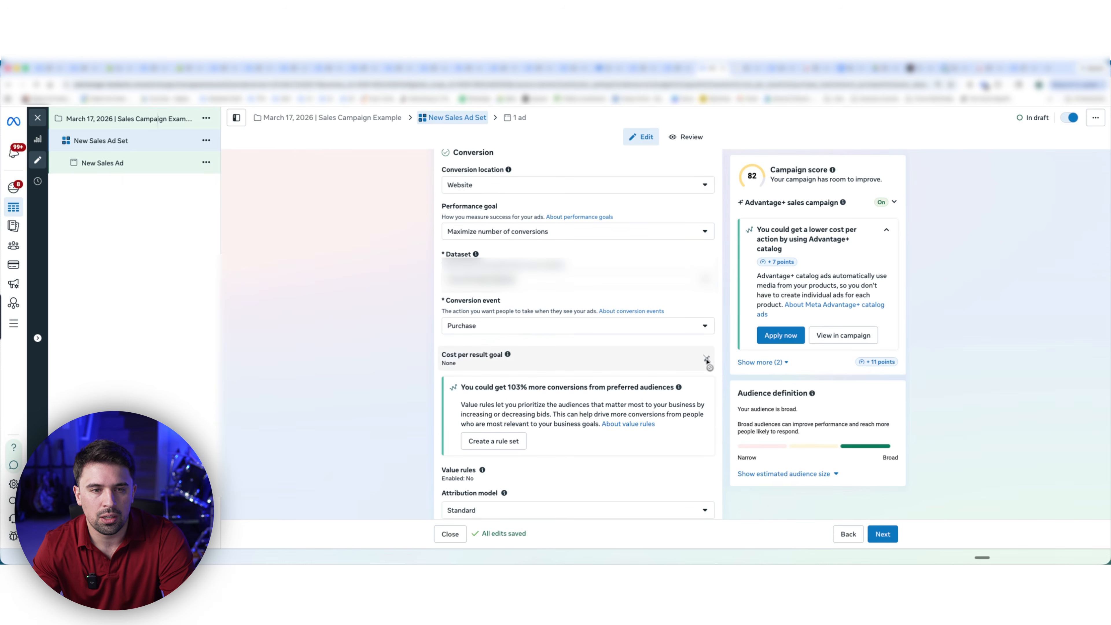
pyautogui.scroll(3, 382, 317)
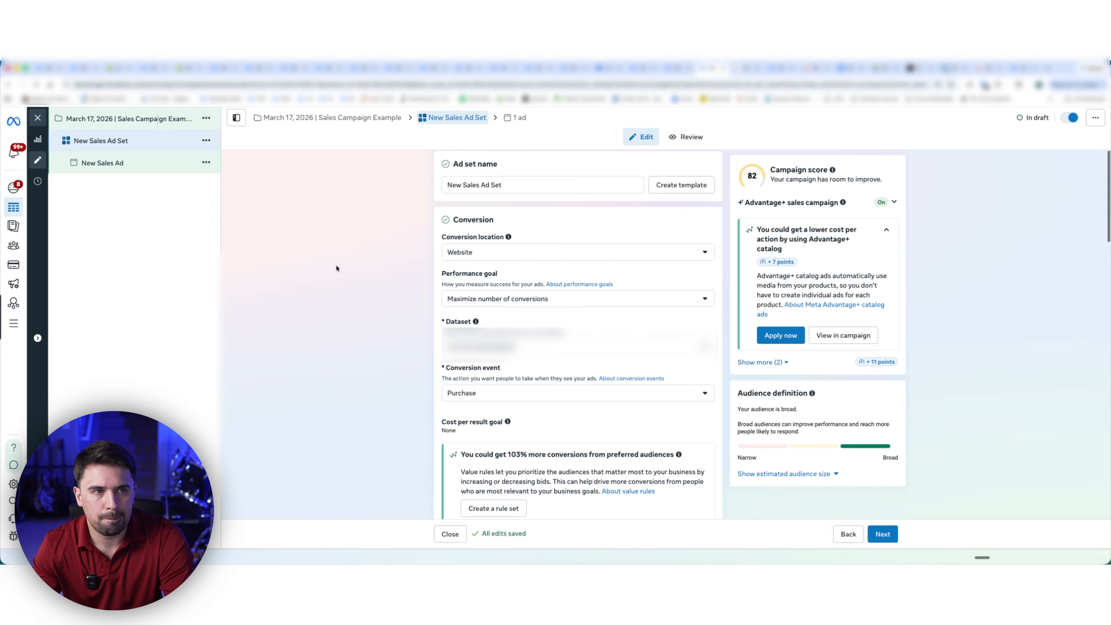
pyautogui.click(123, 127)
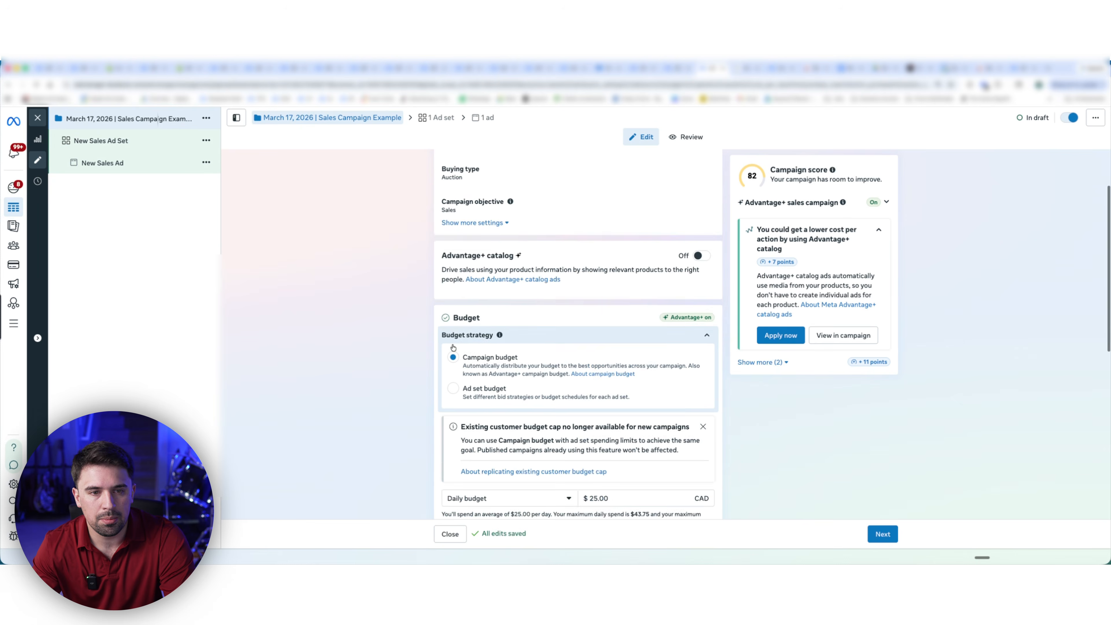
pyautogui.scroll(-6, 422, 335)
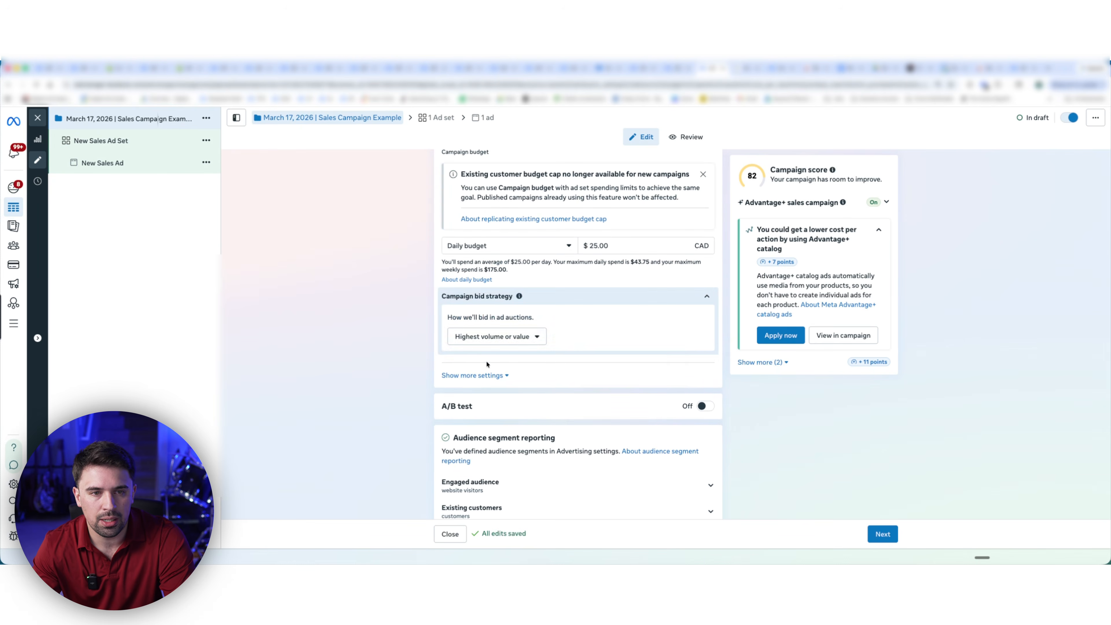
pyautogui.click(494, 340)
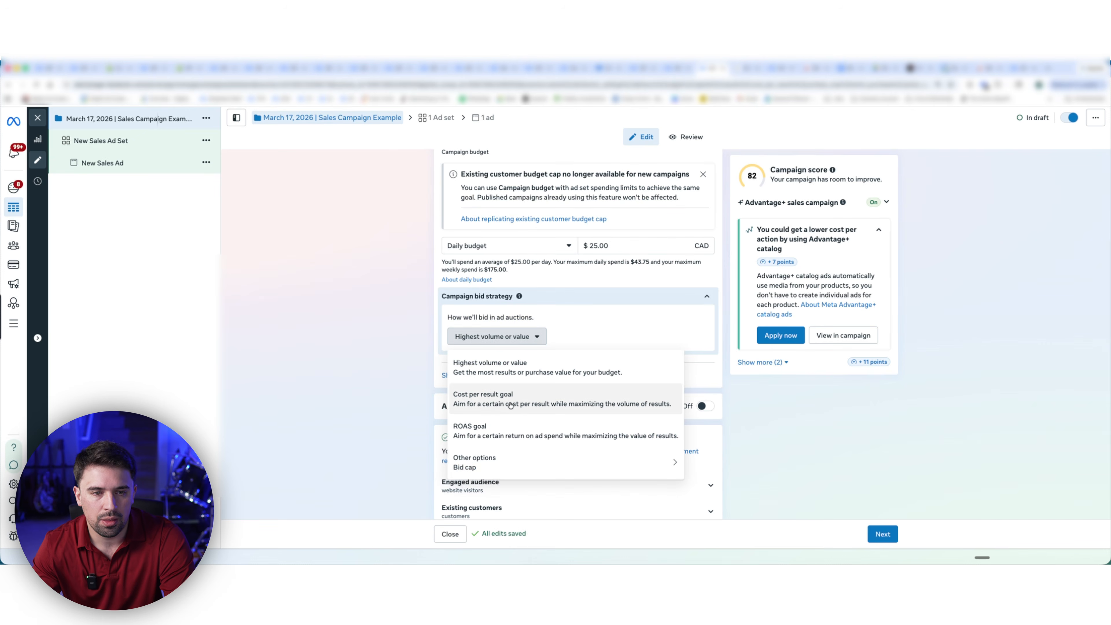
# - Return to the ad set's conversion settings and expand the value rules to read what they offer
pyautogui.click(100, 140)
pyautogui.scroll(-5, 466, 369)
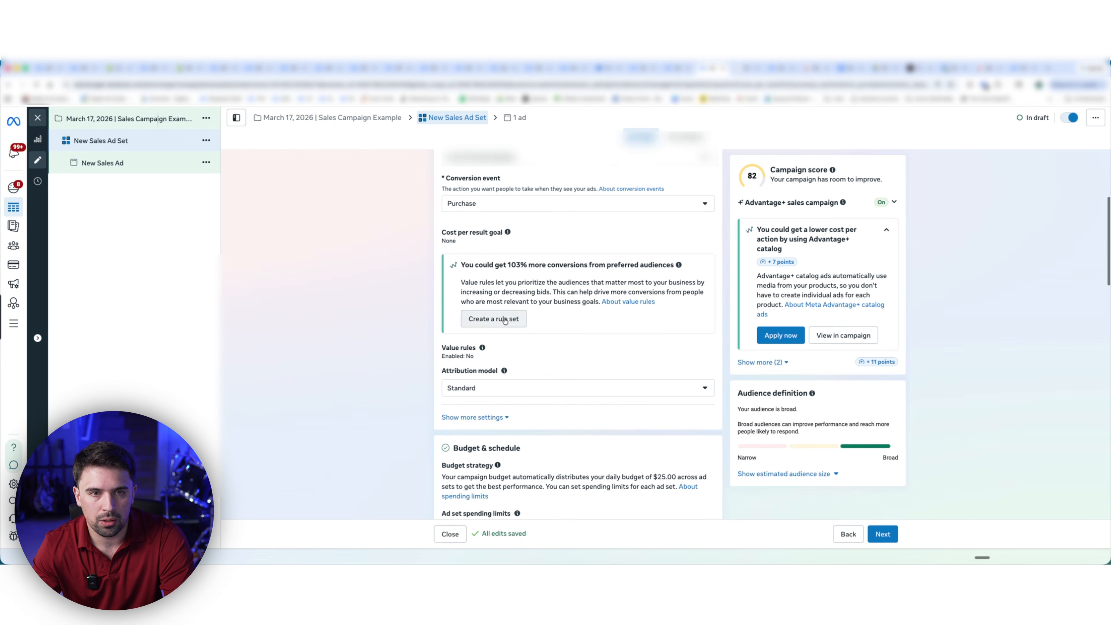
pyautogui.scroll(1, 487, 326)
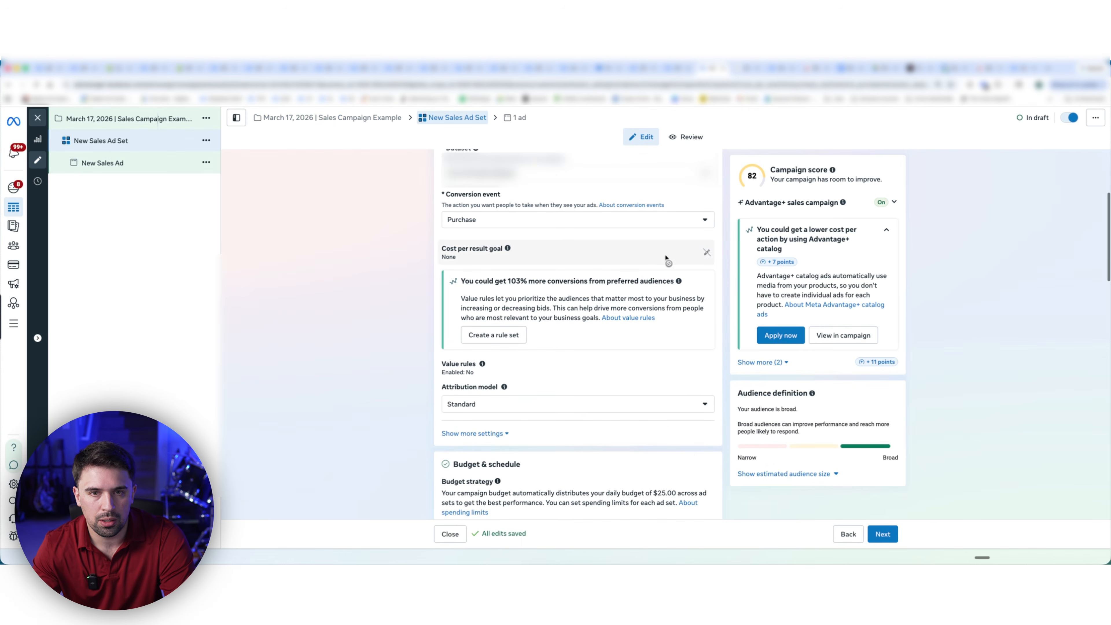
pyautogui.click(592, 372)
pyautogui.scroll(-2, 389, 366)
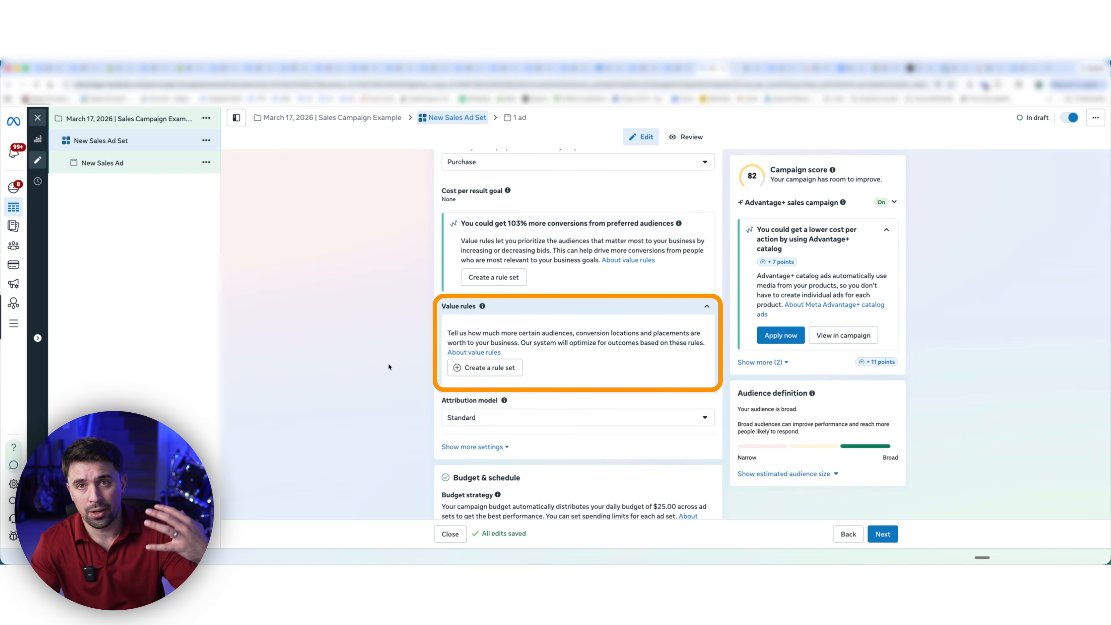
# - Start a value rule set, acknowledging the possible cost increase, and choose Age as the first rule's criterion
pyautogui.click(478, 368)
pyautogui.click(464, 432)
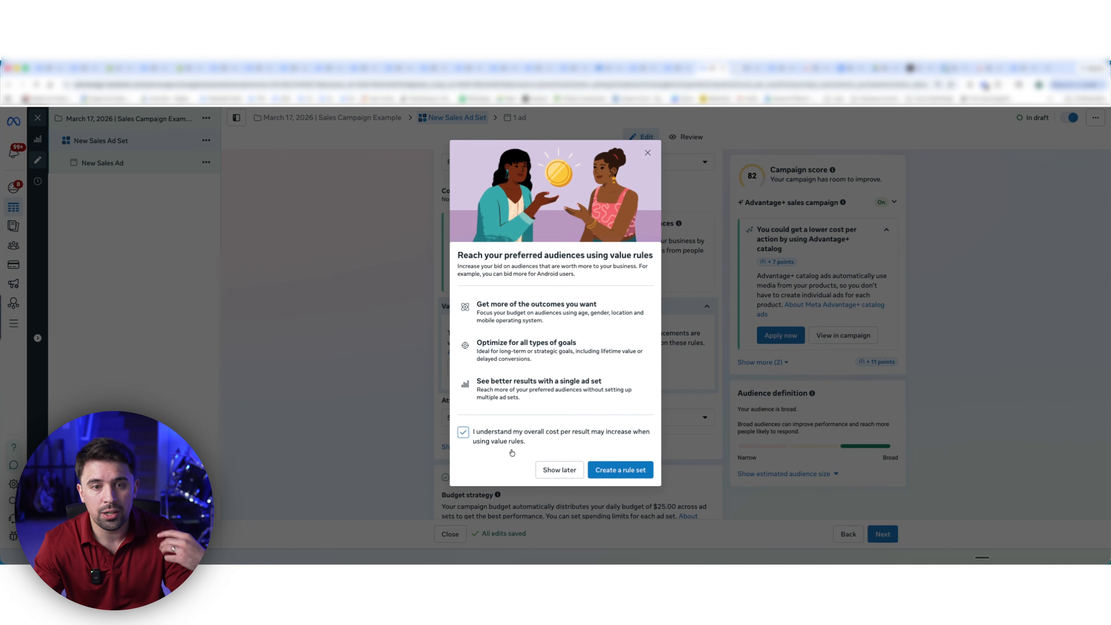
pyautogui.click(613, 469)
pyautogui.click(500, 268)
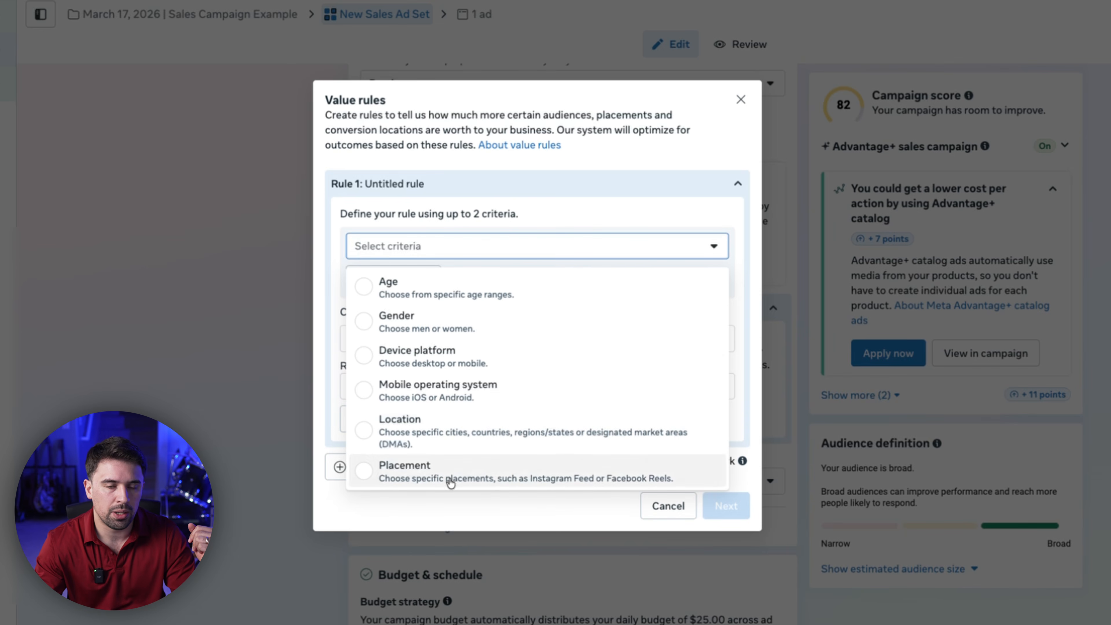
pyautogui.click(426, 284)
# - Apply the value rule to the age ranges 45-54, 55-64 and 65+
pyautogui.click(409, 268)
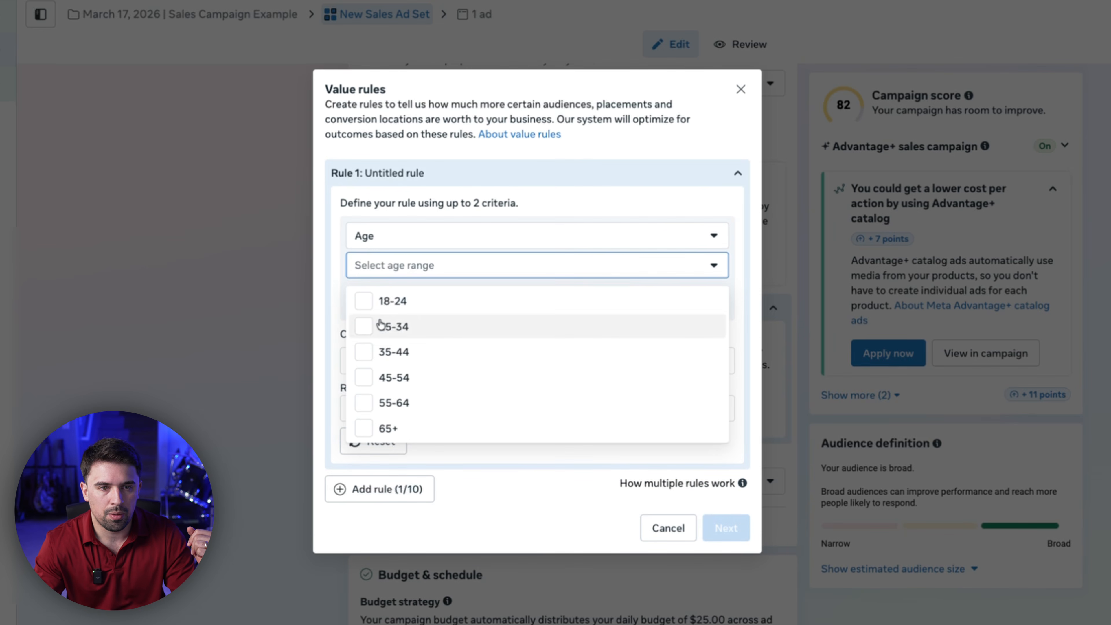
pyautogui.click(365, 327)
pyautogui.click(365, 339)
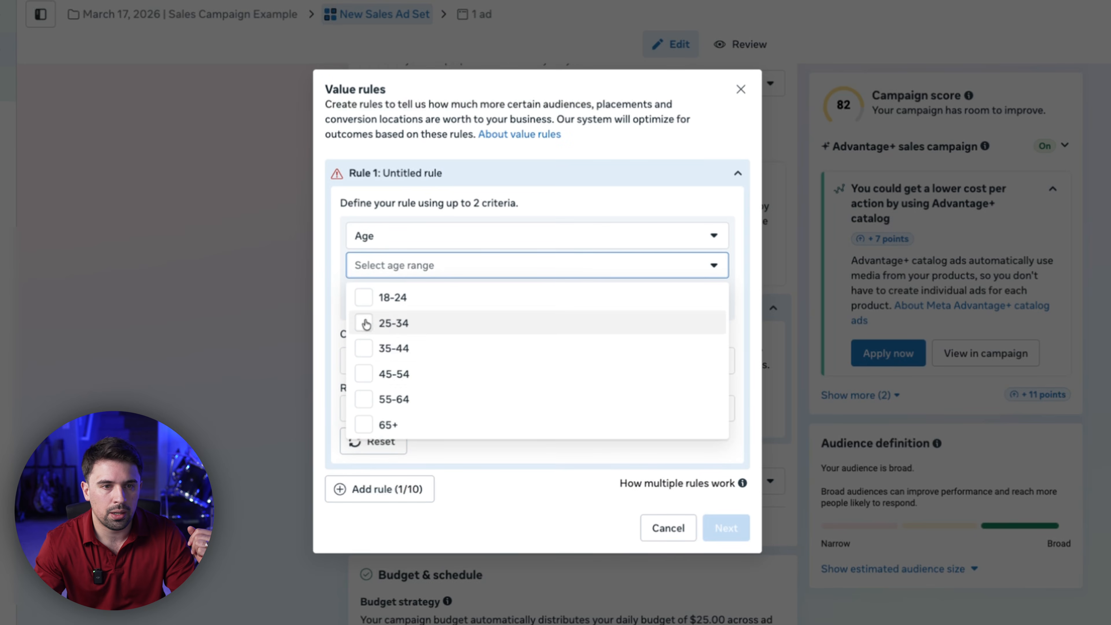
pyautogui.click(366, 380)
pyautogui.click(363, 413)
pyautogui.click(362, 436)
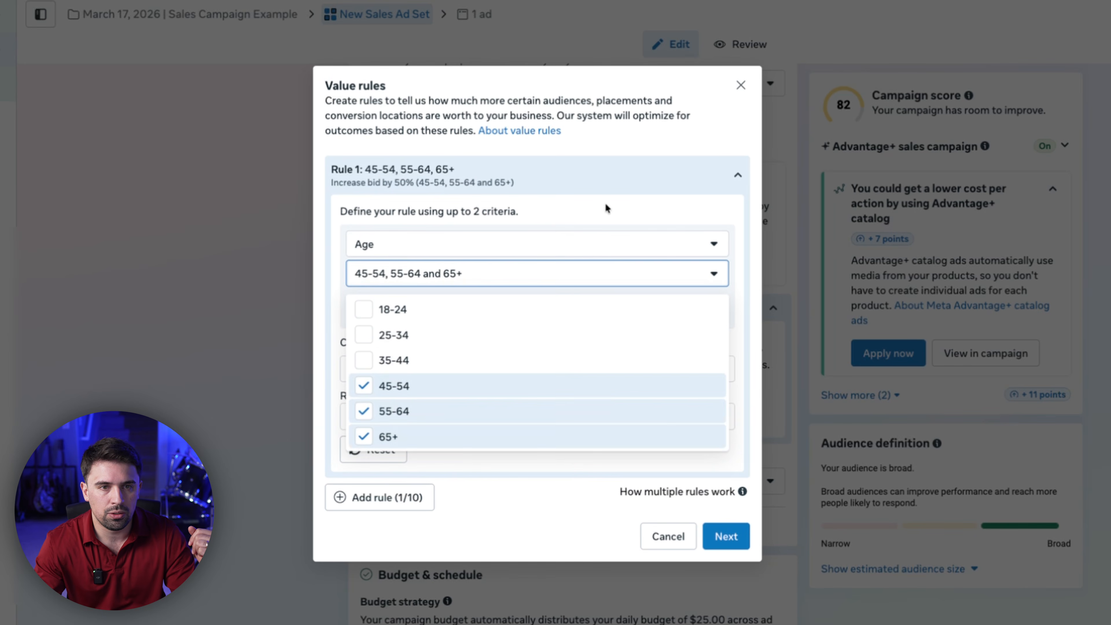
# - Set the value rule's bid increase to 100% and leave the rule set without saving it
pyautogui.click(603, 213)
pyautogui.doubleClick(674, 370)
pyautogui.write('100')
pyautogui.click(554, 527)
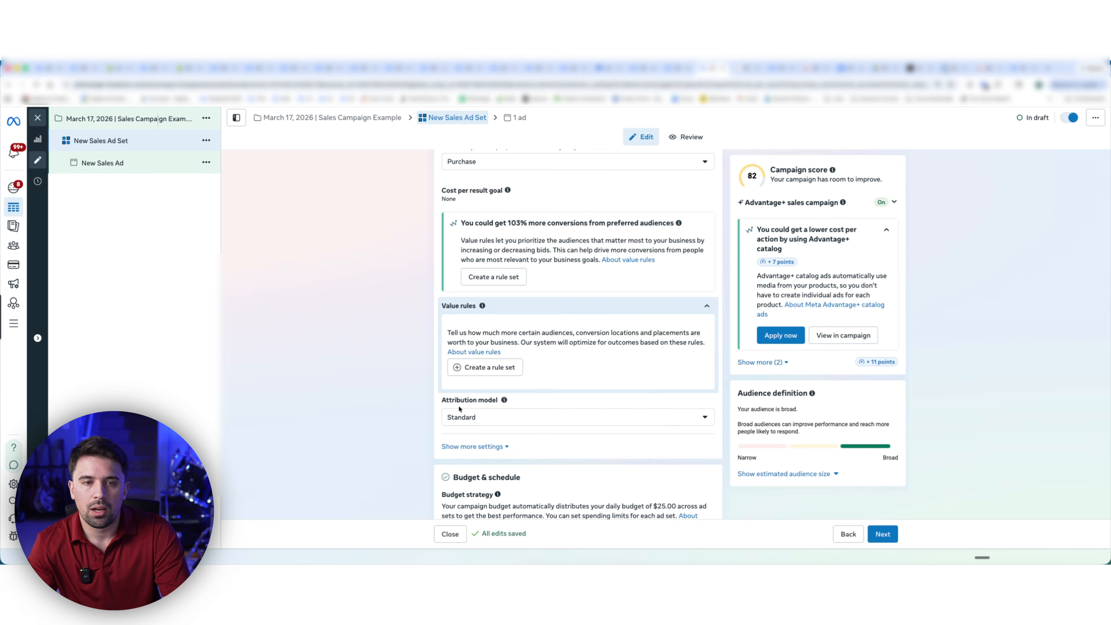
# - Compare the Standard and Incremental attribution models and keep Standard for the ad set
pyautogui.scroll(-1, 460, 408)
pyautogui.click(511, 384)
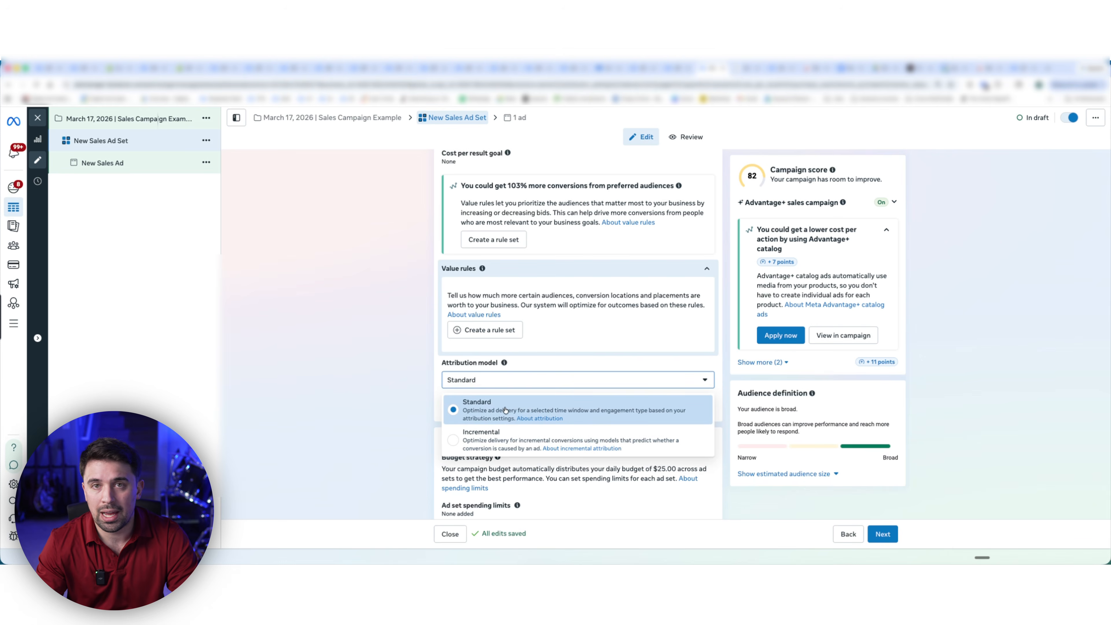
pyautogui.click(528, 416)
# - Schedule the ad set to start on Mar 17, 2026 at 02:00 AM
pyautogui.scroll(-2, 442, 403)
pyautogui.scroll(-3, 442, 403)
pyautogui.click(502, 385)
pyautogui.click(489, 460)
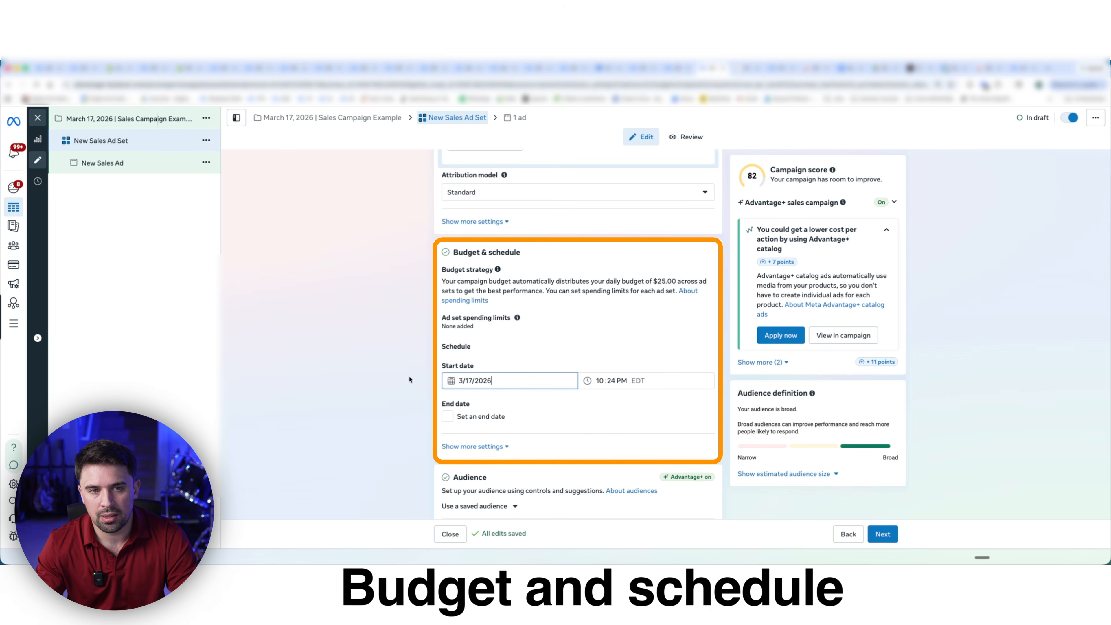
pyautogui.click(597, 380)
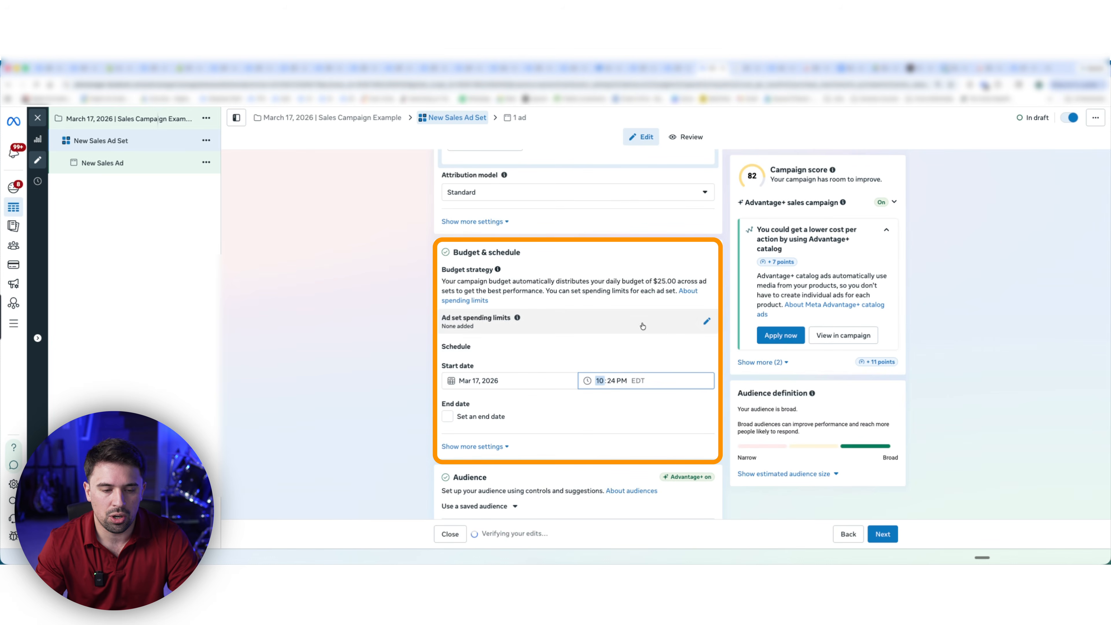
pyautogui.write('2')
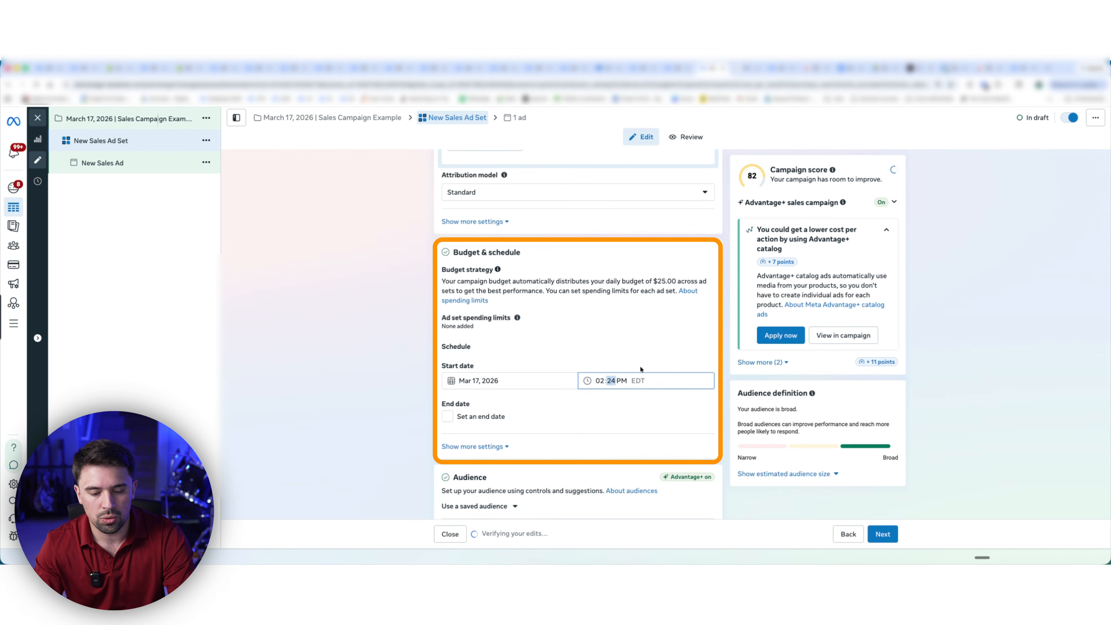
pyautogui.click(612, 380)
pyautogui.write('00a')
pyautogui.click(364, 360)
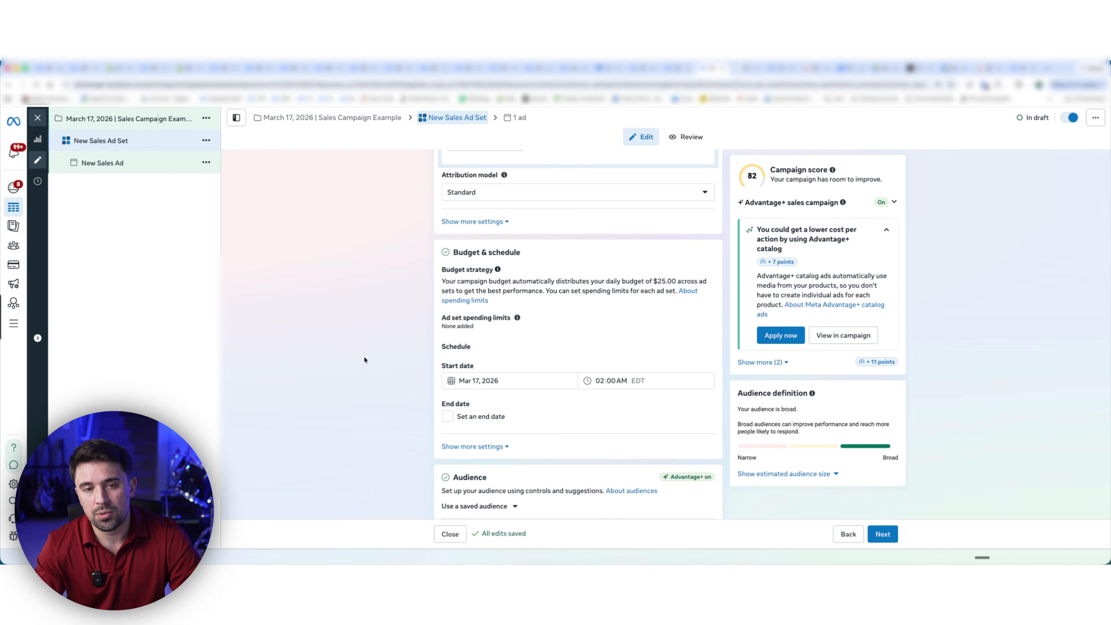
# - Expand the Advantage+ sales campaign requirements and compare them with the ad set's audience and placement settings
pyautogui.scroll(-5, 335, 396)
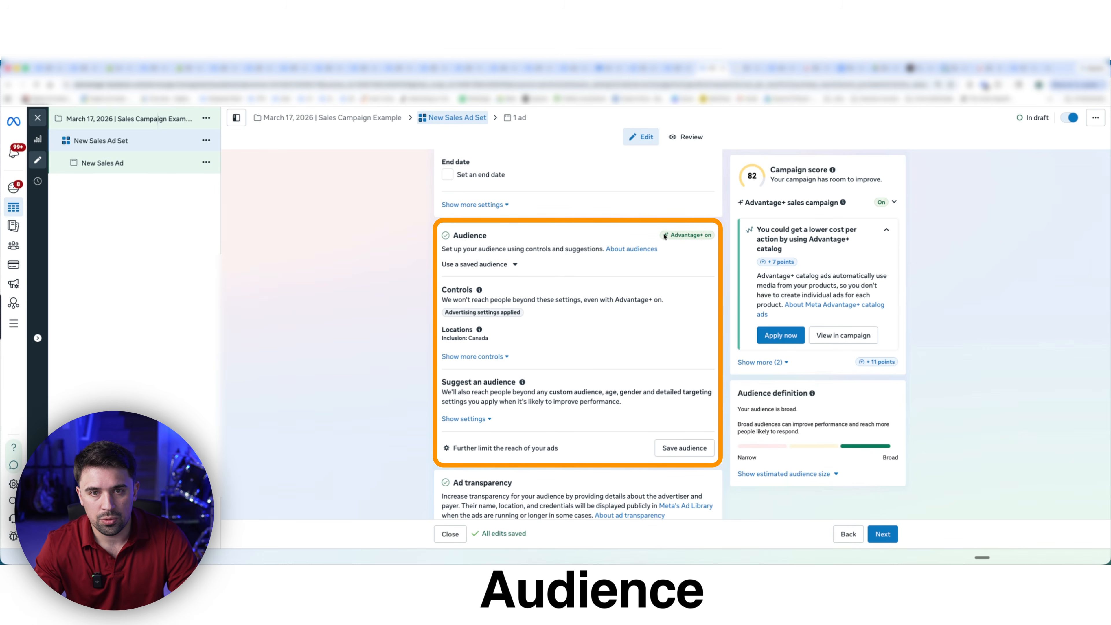
pyautogui.click(895, 202)
pyautogui.moveTo(746, 222)
pyautogui.mouseDown()
pyautogui.moveTo(890, 231)
pyautogui.moveTo(742, 225)
pyautogui.mouseUp()
pyautogui.click(773, 244)
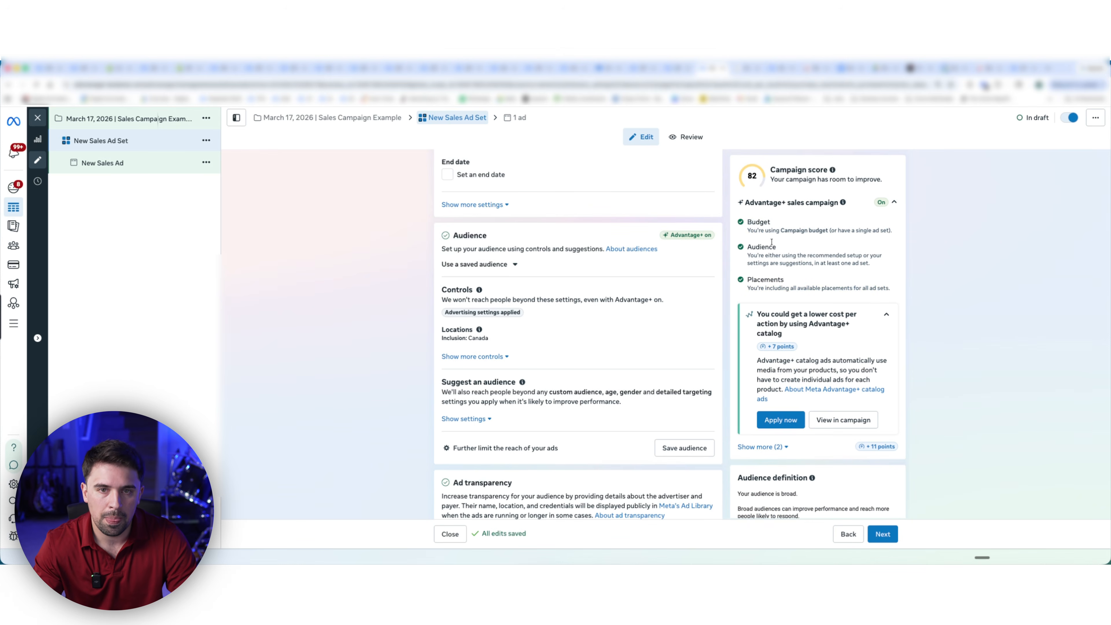
pyautogui.moveTo(671, 235); pyautogui.dragTo(706, 235)
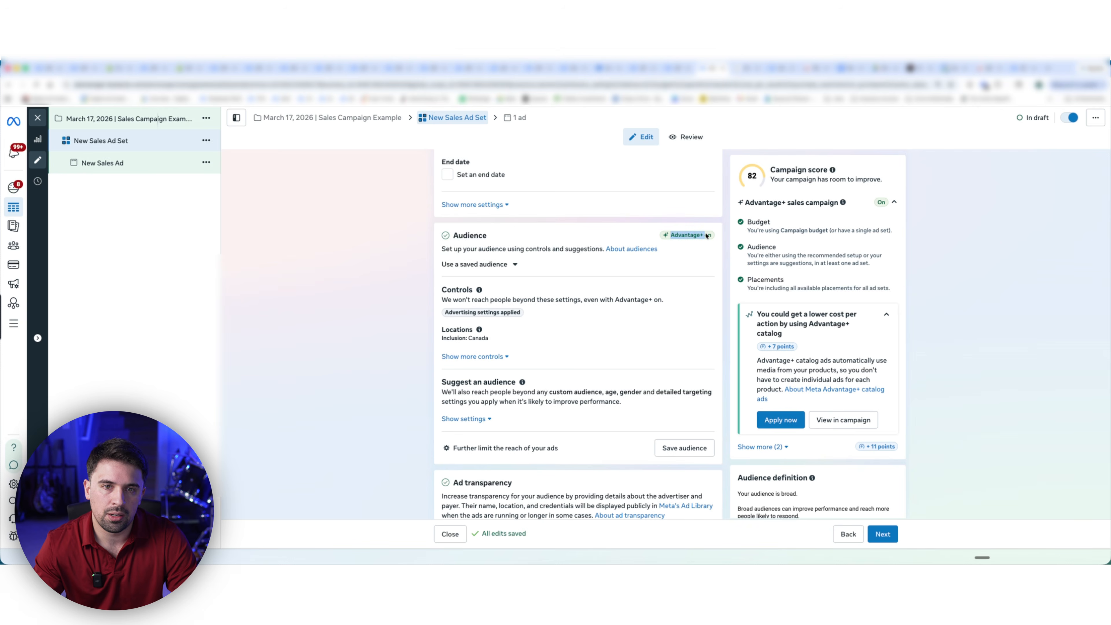
pyautogui.click(400, 276)
pyautogui.doubleClick(743, 282)
pyautogui.scroll(-3, 380, 370)
pyautogui.scroll(3, 380, 370)
pyautogui.scroll(-1, 380, 371)
pyautogui.click(375, 369)
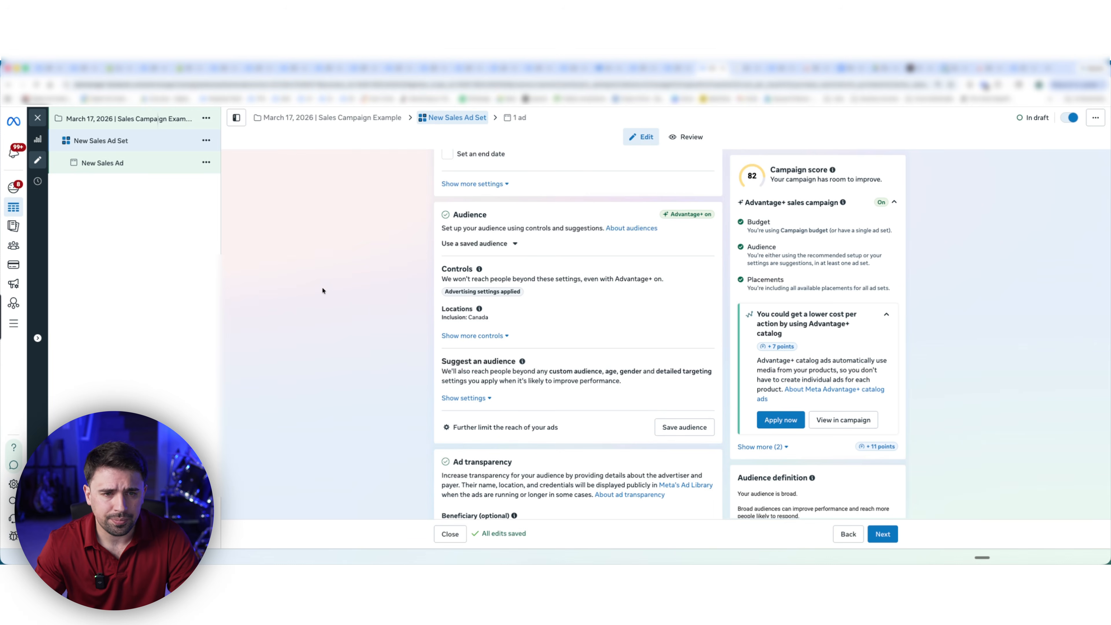
# - Look over the audience controls and the location targeting options for Canada, and collapse them again
pyautogui.click(468, 335)
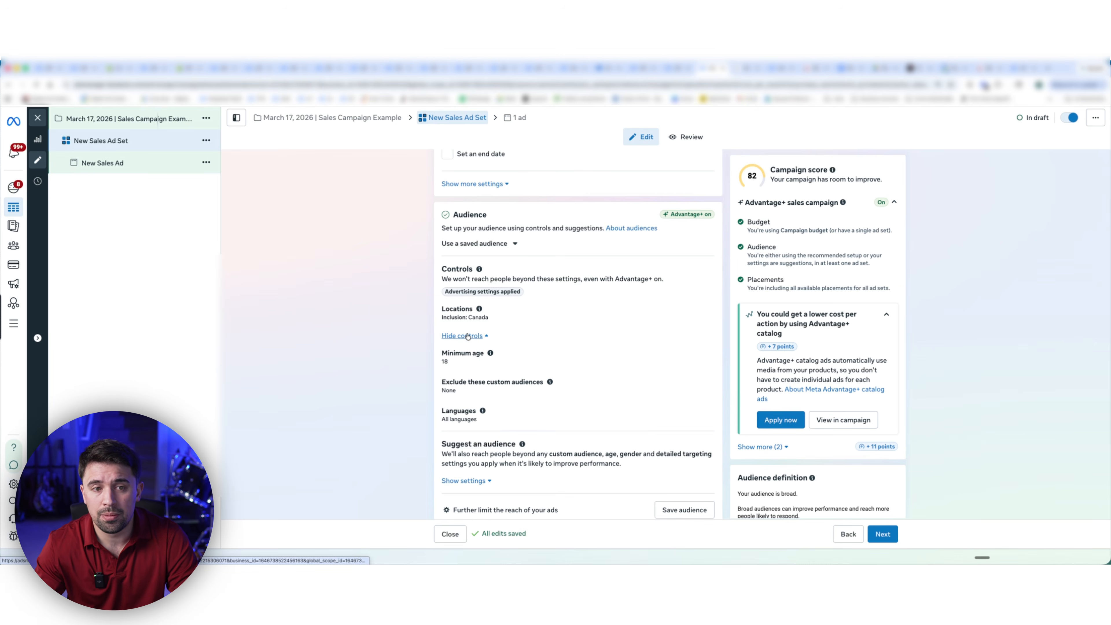
pyautogui.click(467, 336)
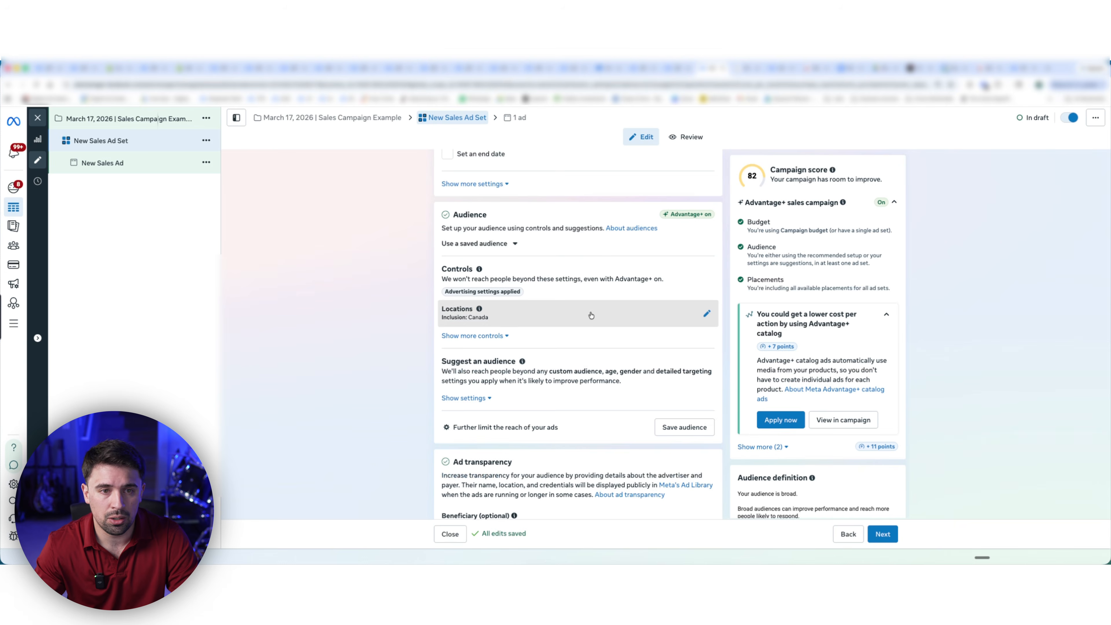
pyautogui.click(582, 315)
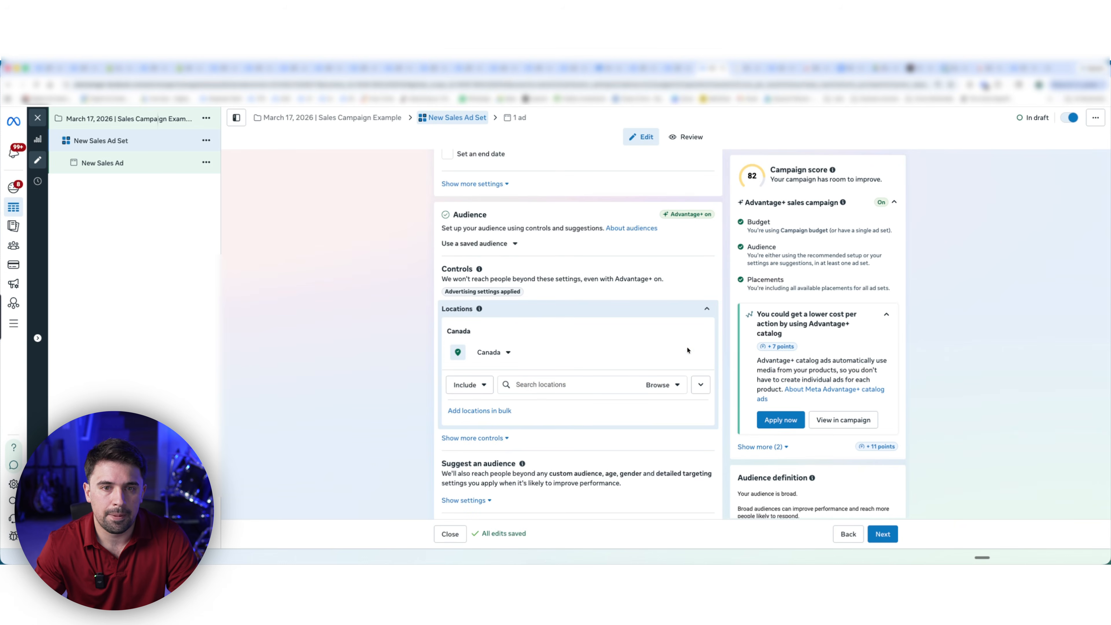
pyautogui.click(707, 308)
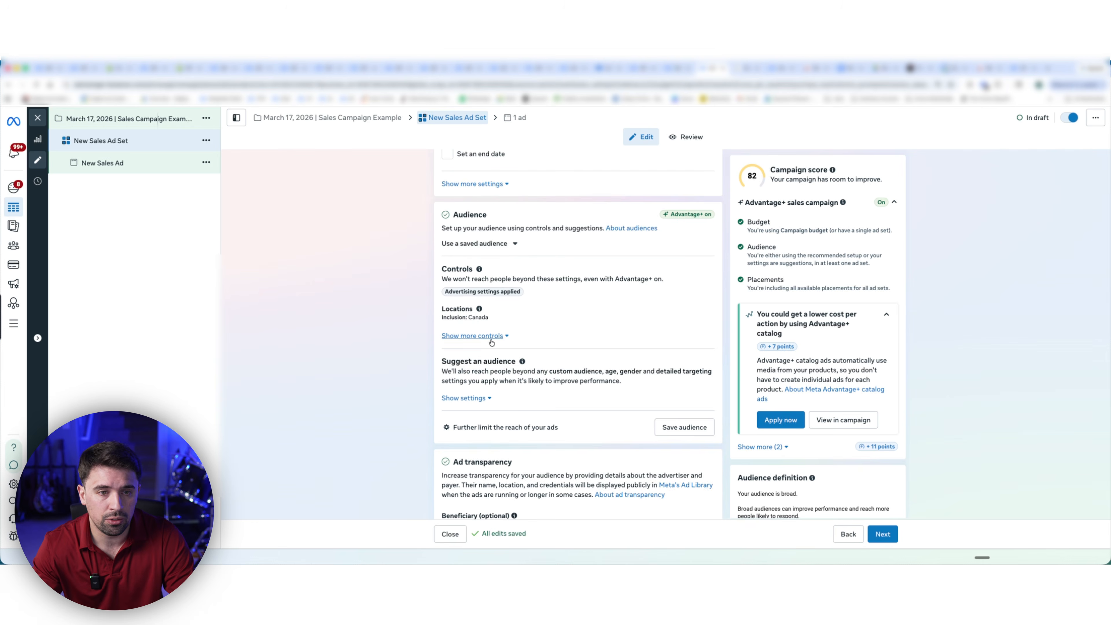
# - Expand the extra audience controls and the suggested audience settings, and review the age, exclusion, language and targeting options
pyautogui.click(472, 335)
pyautogui.scroll(-2, 379, 383)
pyautogui.click(463, 400)
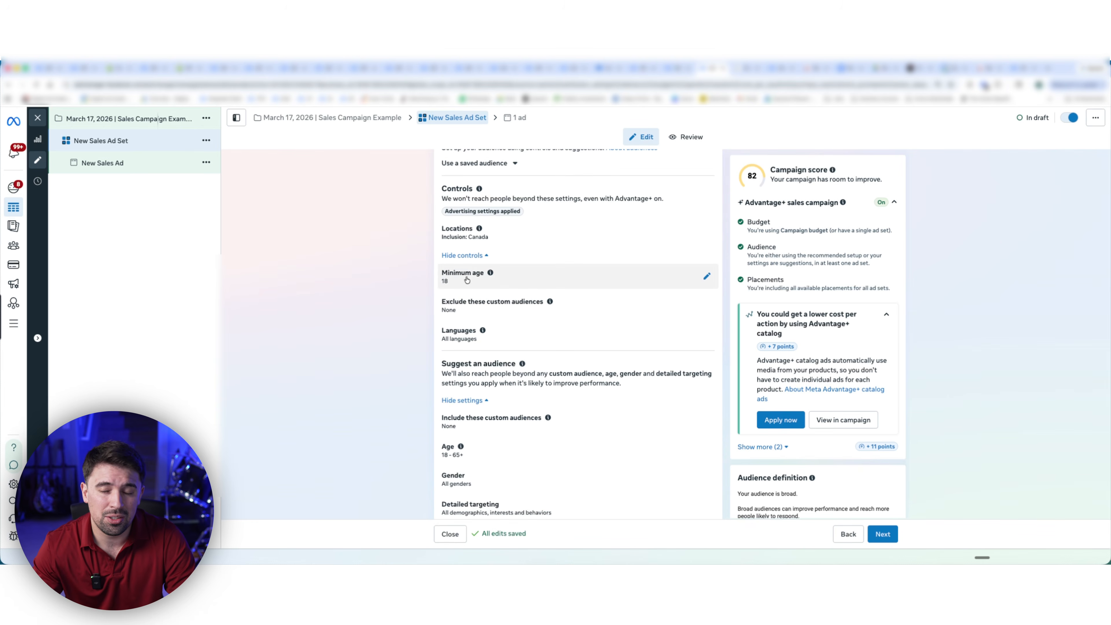
pyautogui.scroll(-2, 374, 370)
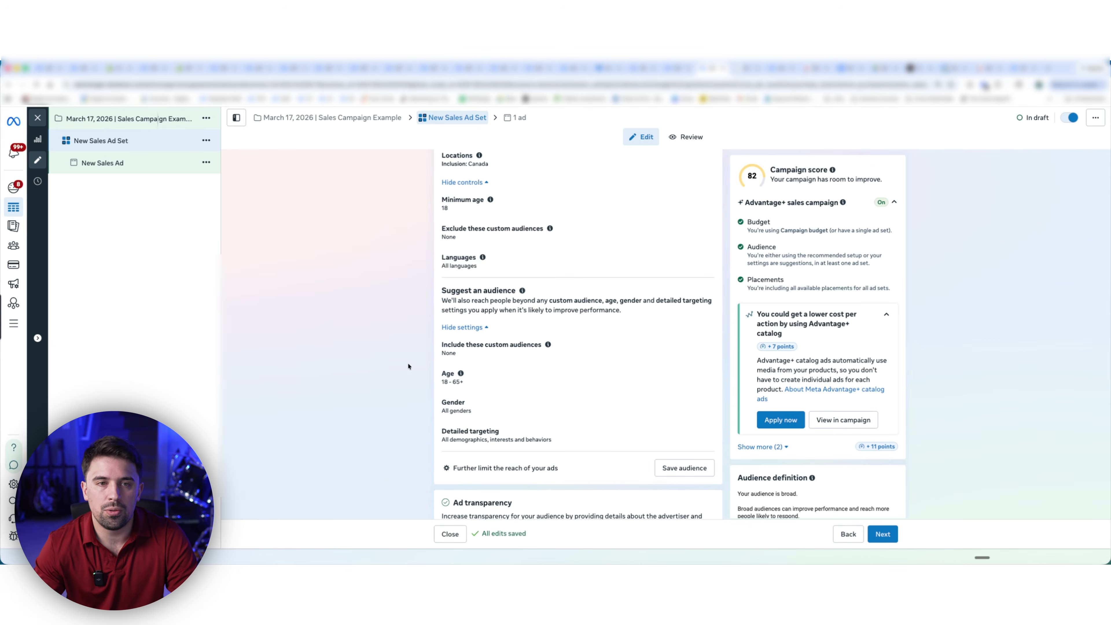
pyautogui.scroll(3, 367, 357)
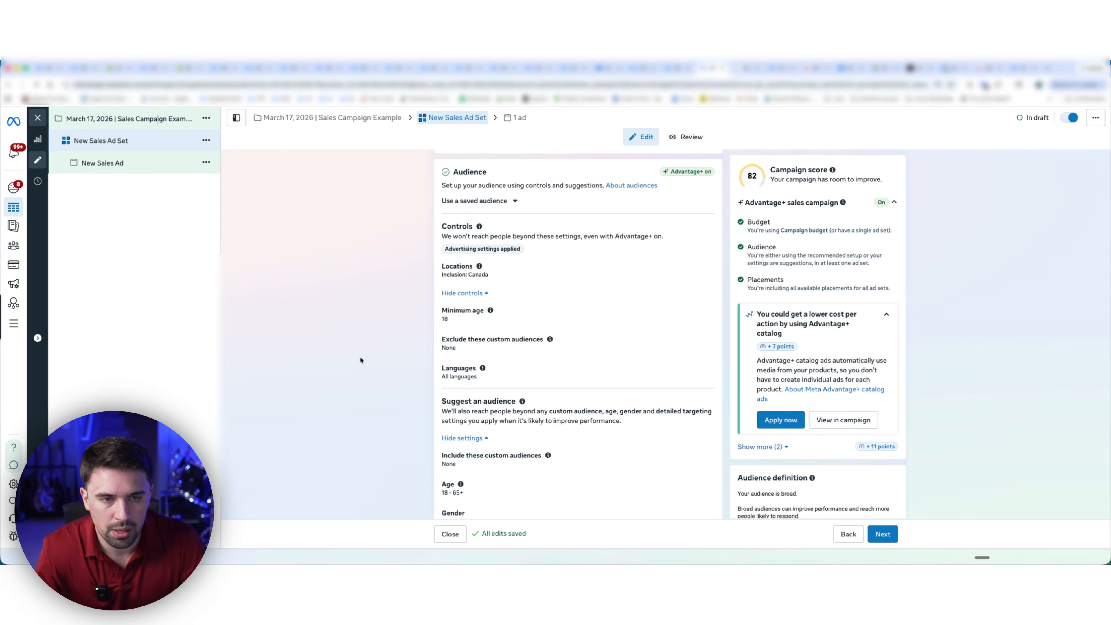
pyautogui.scroll(-2, 360, 359)
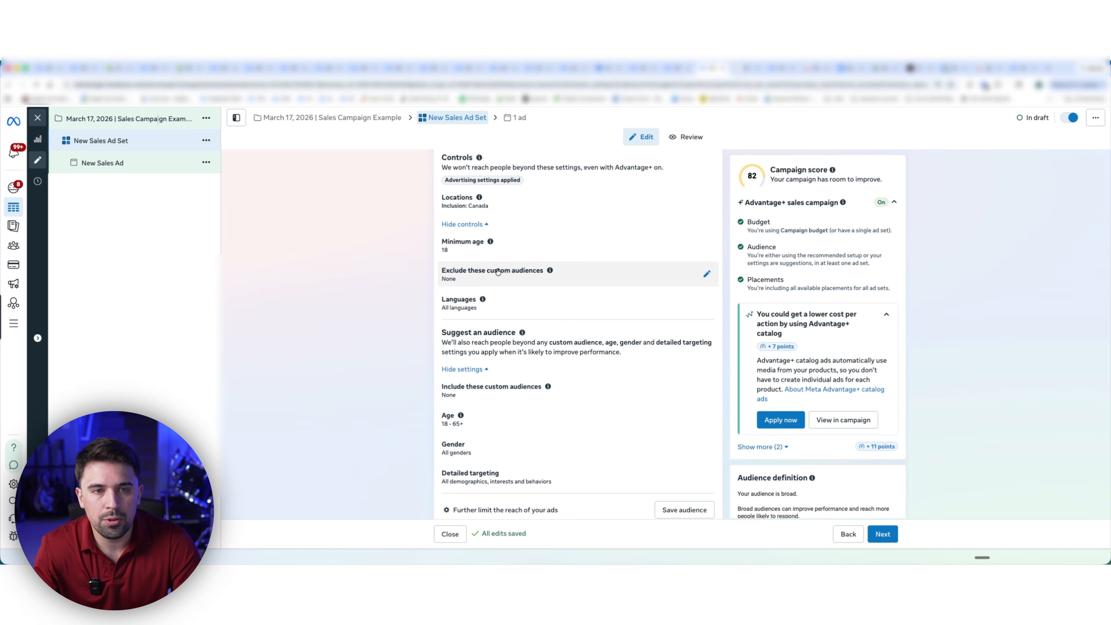
# - Search for "purchase" under the excluded custom audiences, add Retargeting purchase, and remove it again
pyautogui.click(509, 273)
pyautogui.click(522, 304)
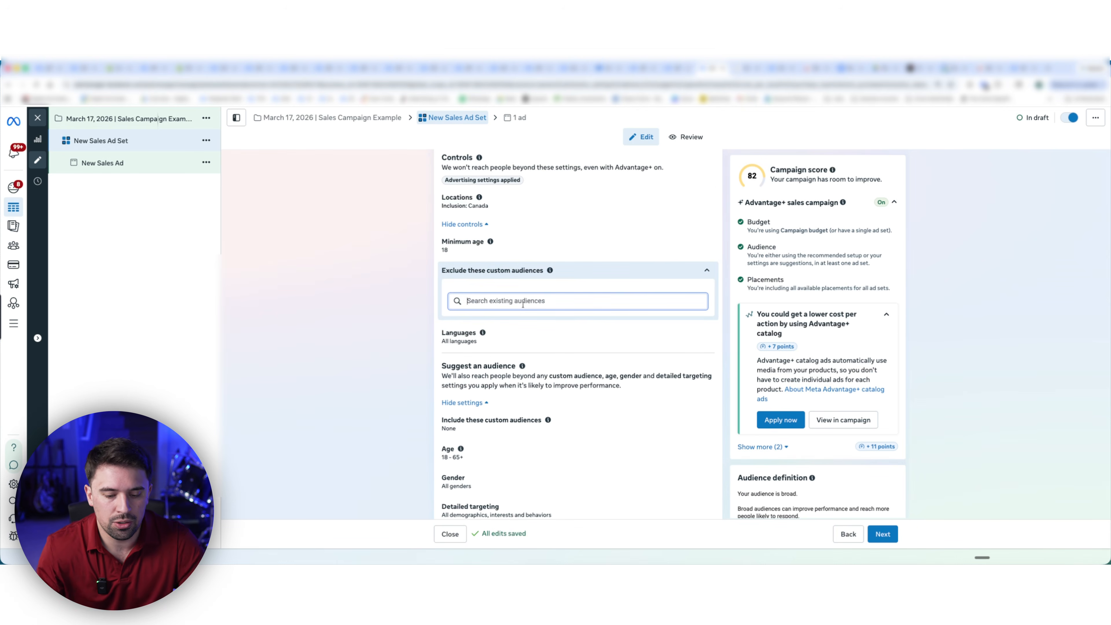
pyautogui.write('purchase')
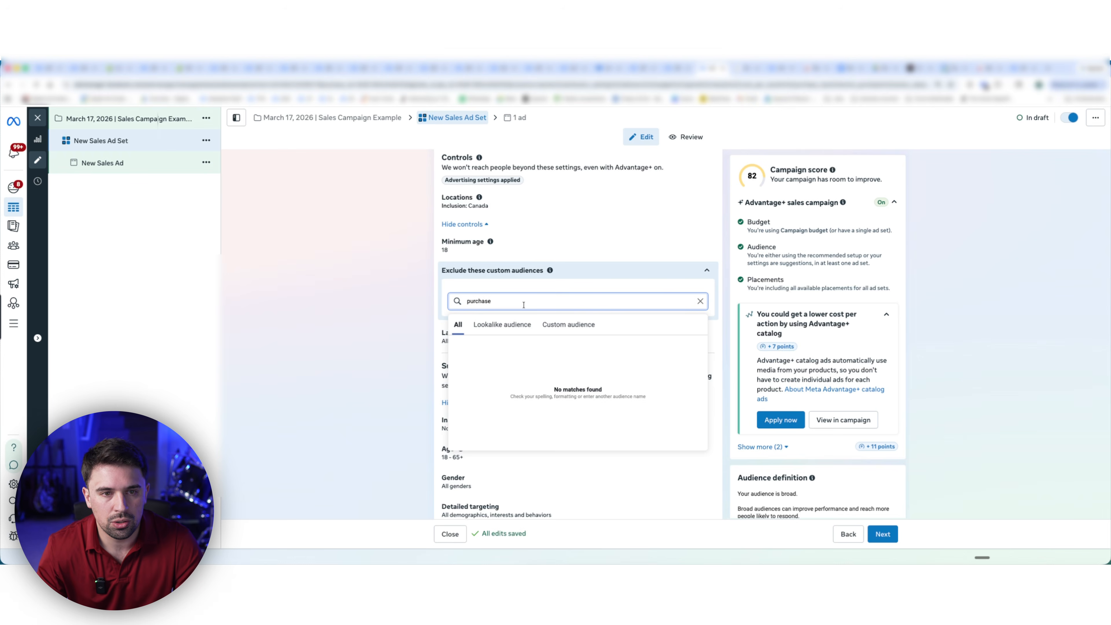
pyautogui.click(493, 414)
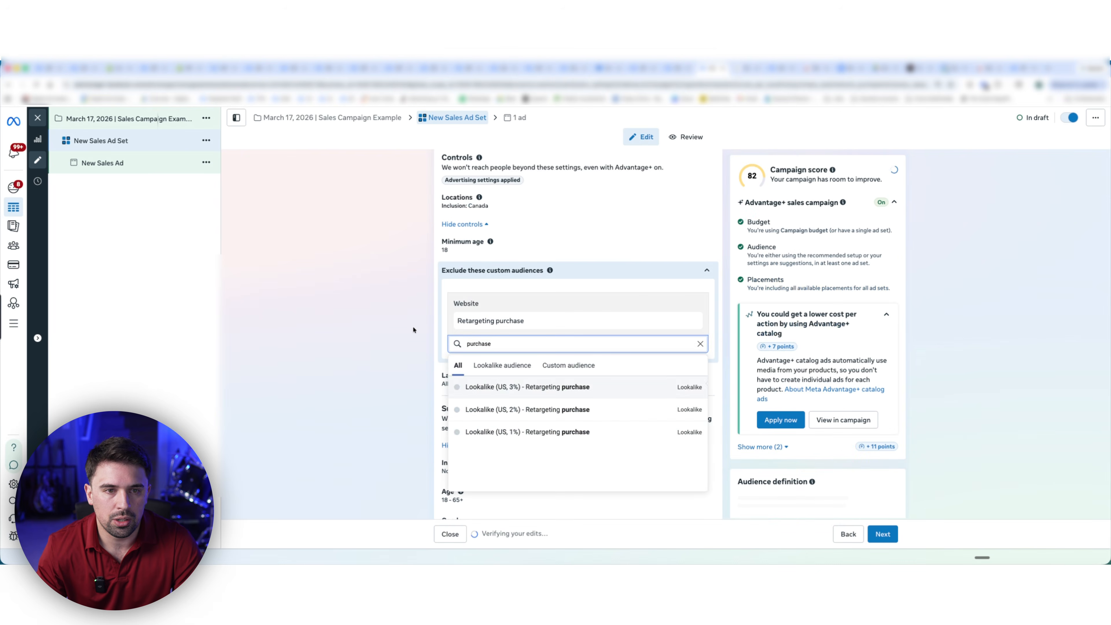
pyautogui.click(415, 330)
pyautogui.click(690, 321)
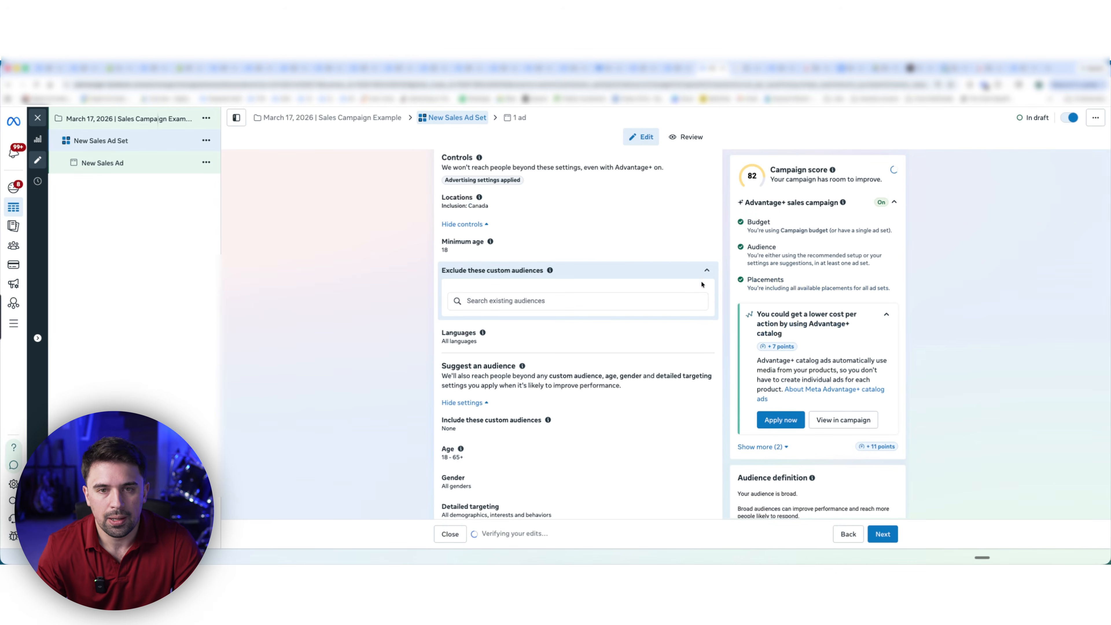
pyautogui.click(706, 270)
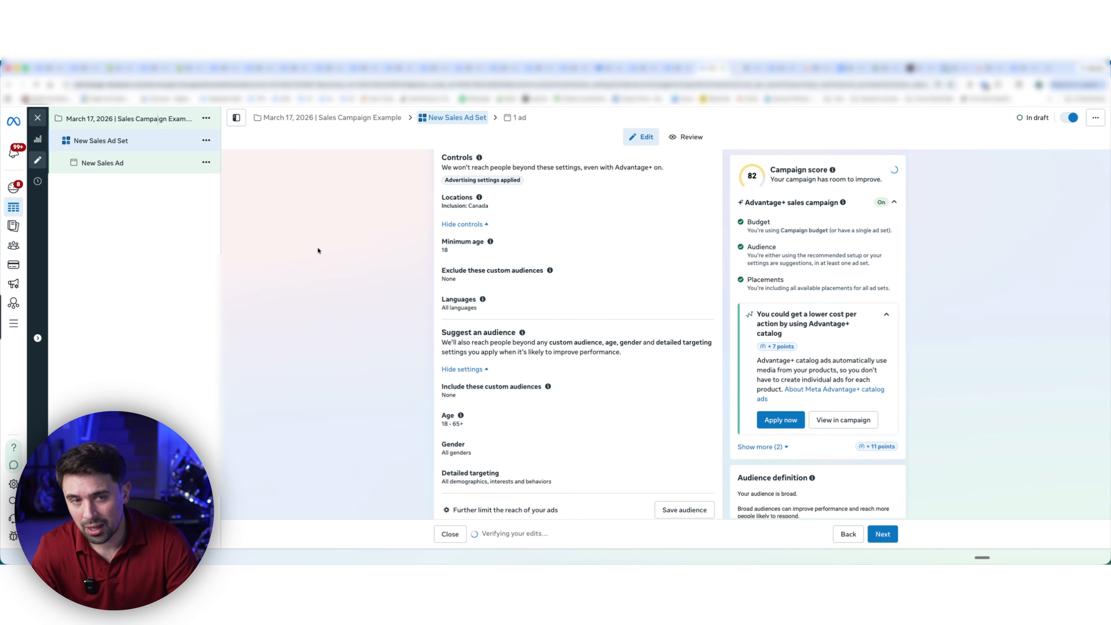
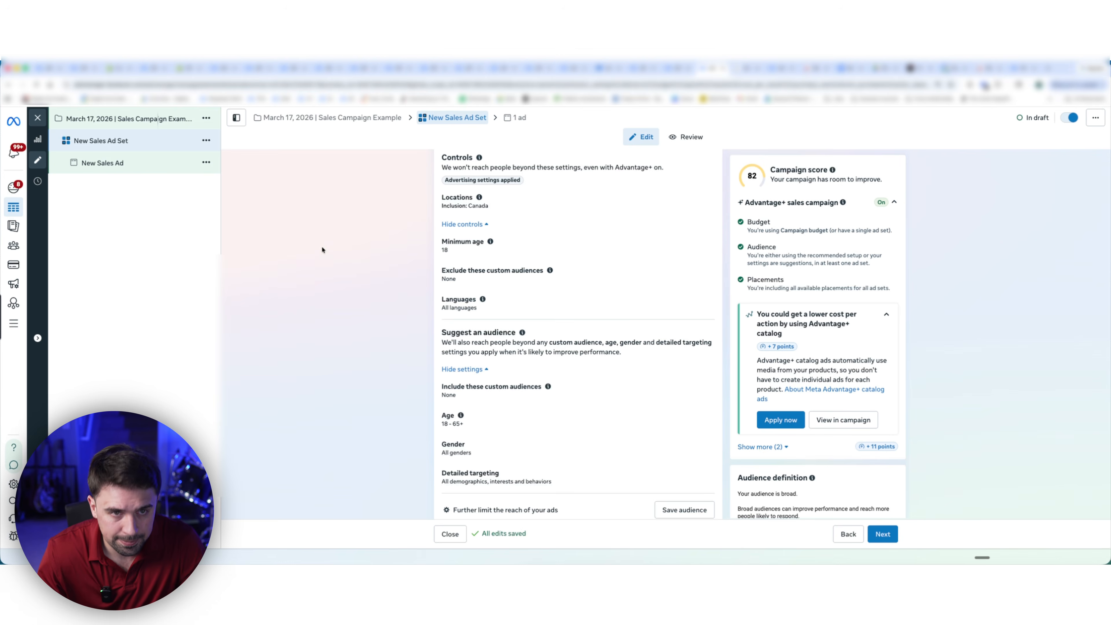
# - Open the detailed targeting of the suggested audience and browse its demographic, interest and behavior suggestions
pyautogui.scroll(3, 333, 254)
pyautogui.scroll(-2, 372, 265)
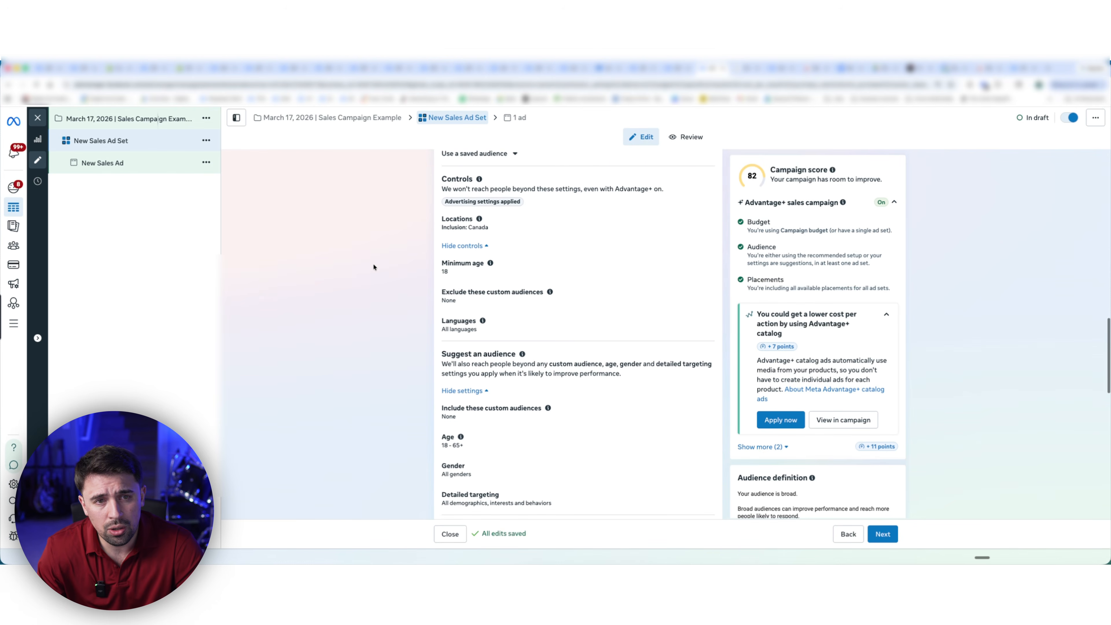
pyautogui.scroll(1, 556, 255)
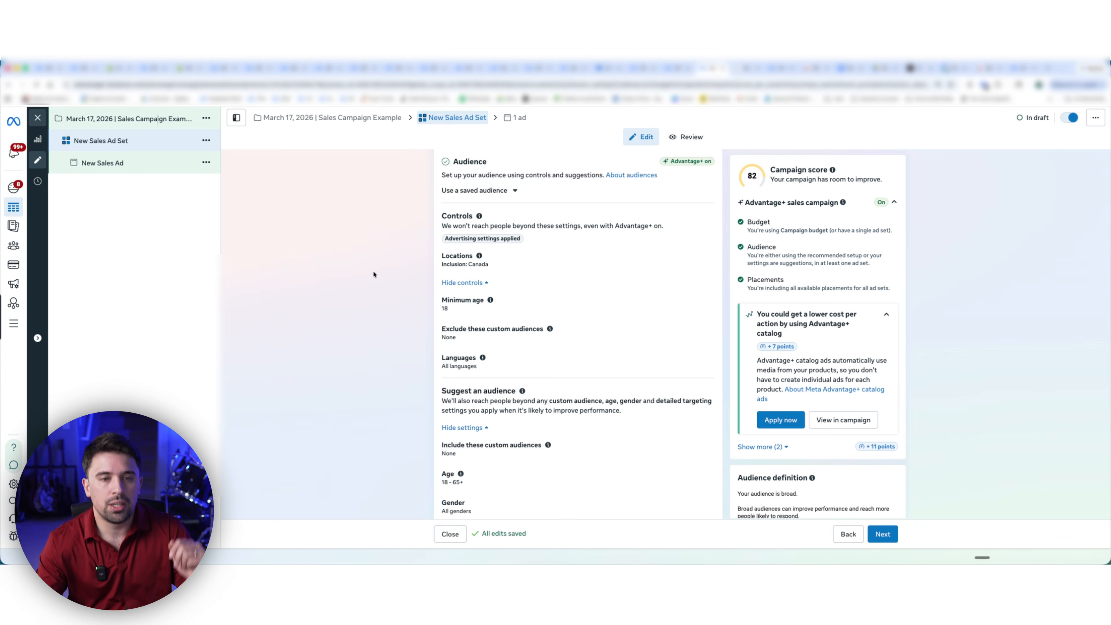
pyautogui.scroll(-4, 374, 274)
pyautogui.click(523, 389)
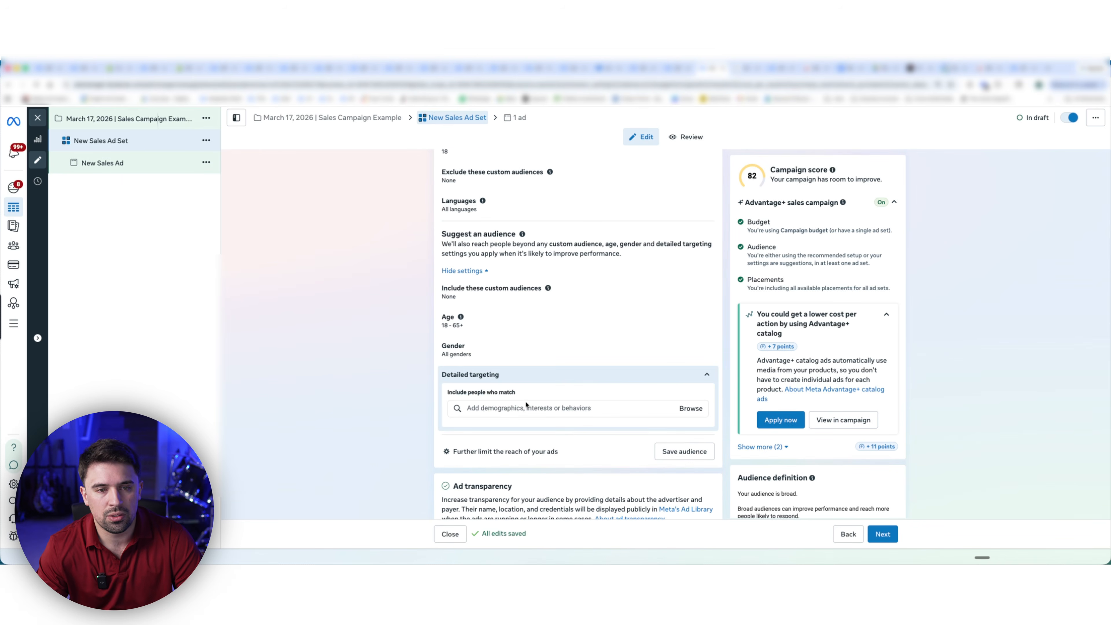
pyautogui.click(511, 407)
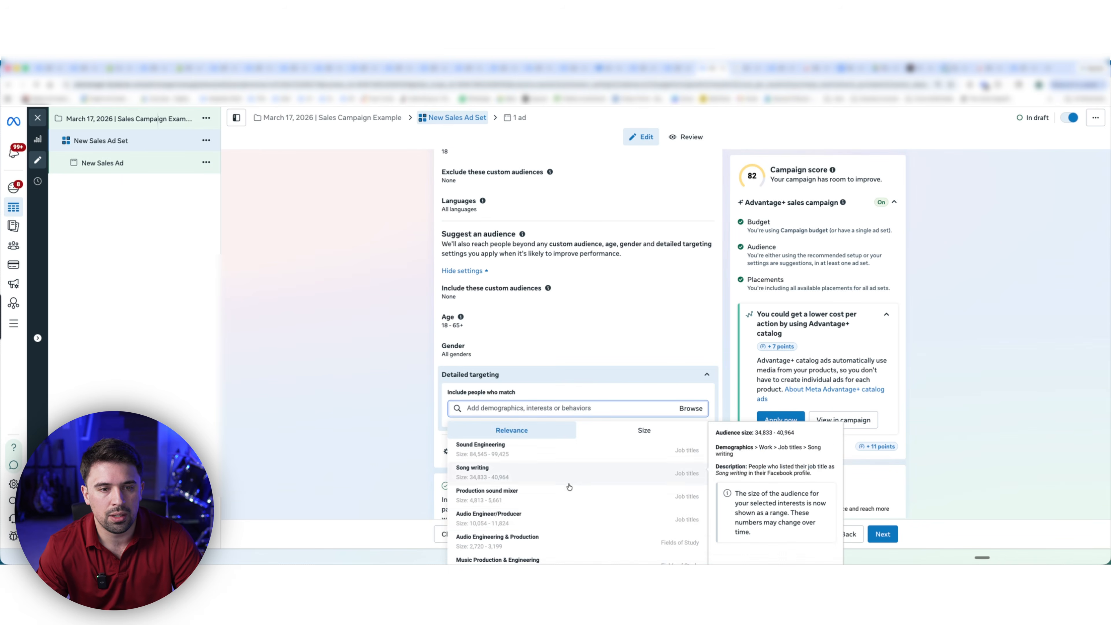
# - Add the Sound Engineering and Production sound mixer job titles to detailed targeting, and remove Production sound mixer again
pyautogui.click(511, 453)
pyautogui.click(519, 450)
pyautogui.click(546, 516)
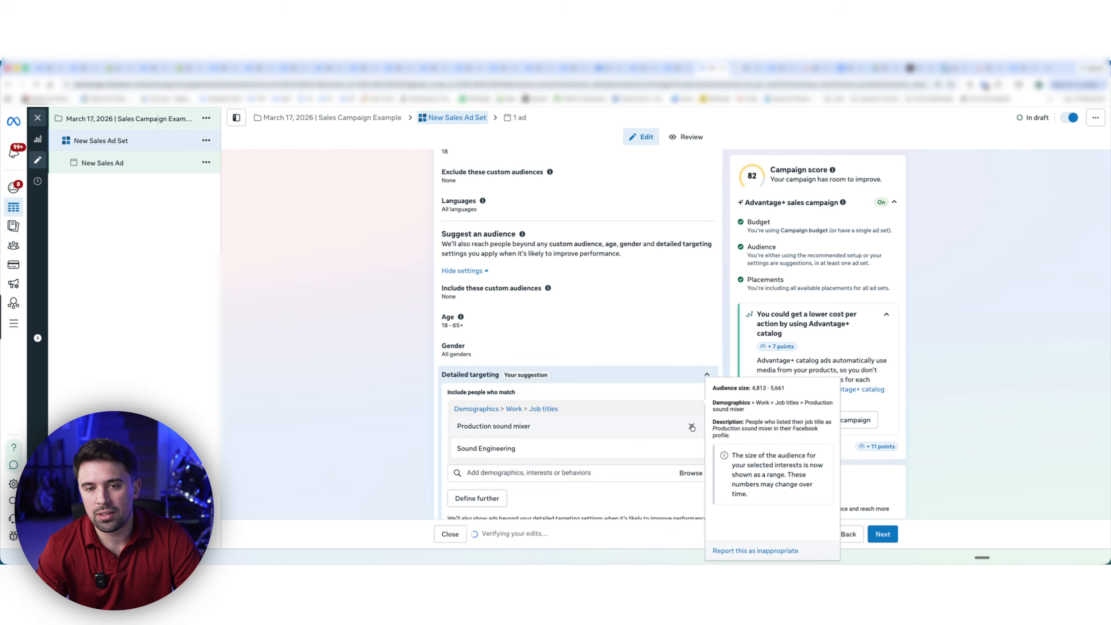
pyautogui.click(690, 427)
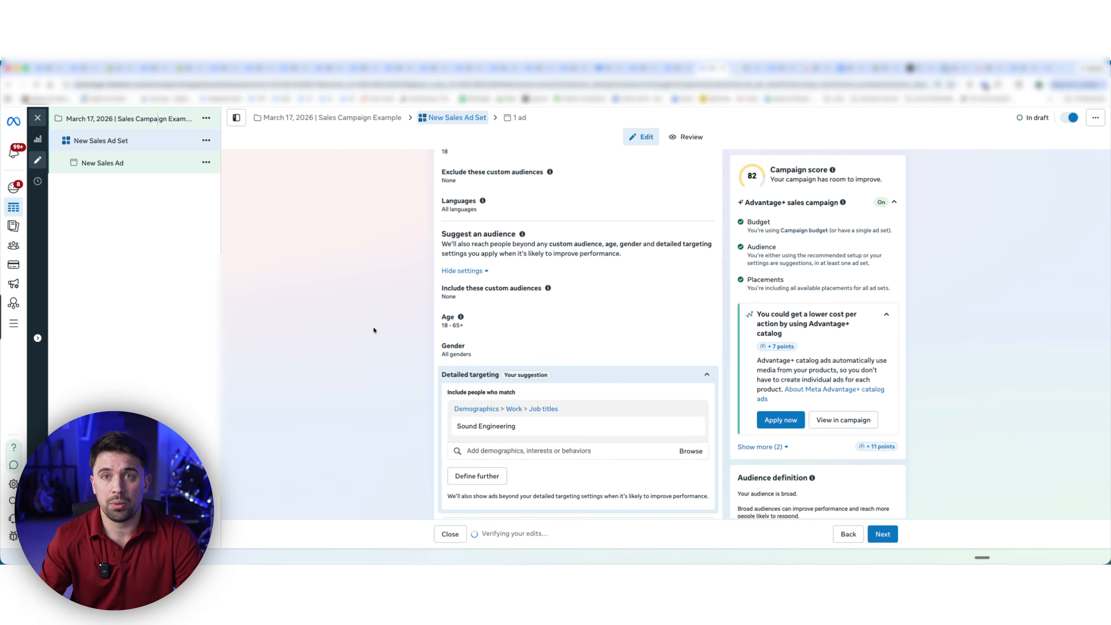
pyautogui.scroll(-2, 312, 397)
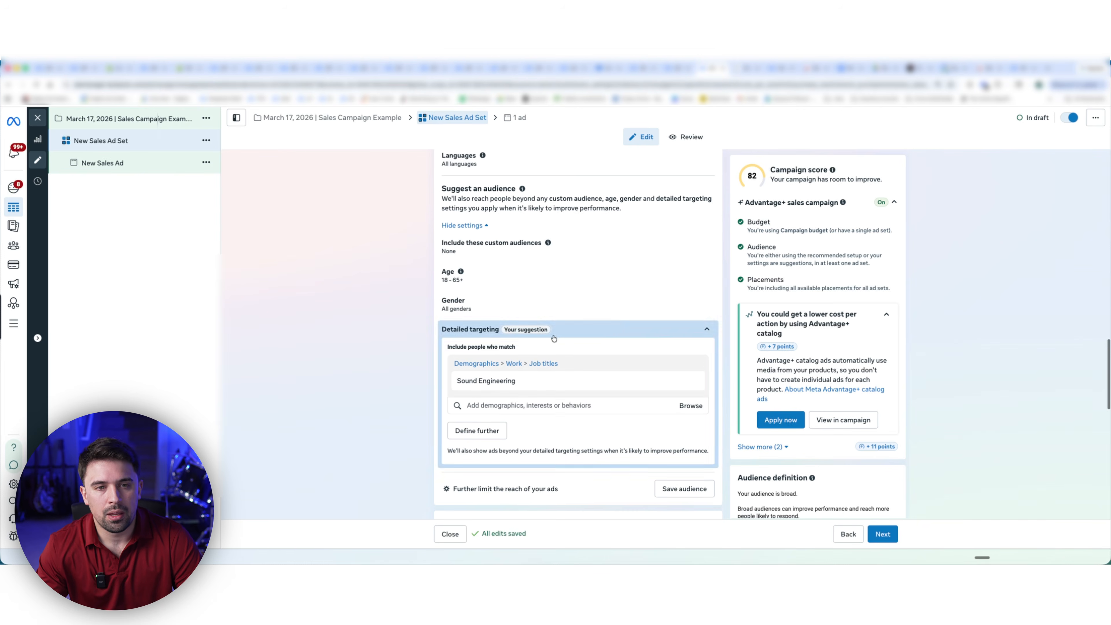
pyautogui.moveTo(500, 384)
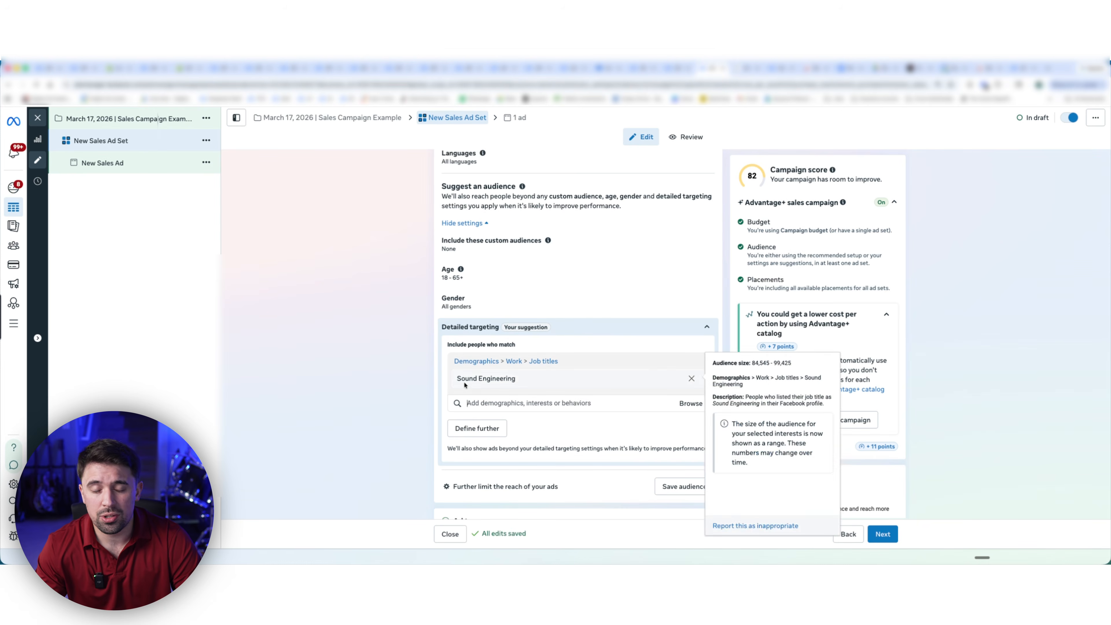
# - Check the Advantage+ status of the ad set's Audience section
pyautogui.scroll(10, 306, 367)
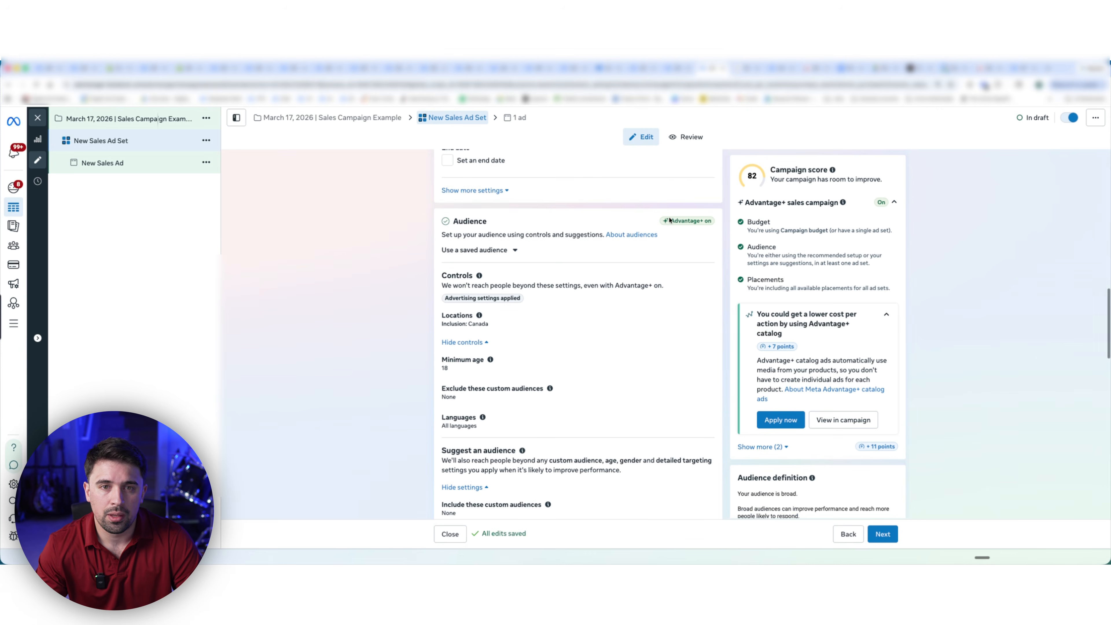
pyautogui.moveTo(670, 221); pyautogui.dragTo(703, 221)
pyautogui.scroll(-5, 408, 315)
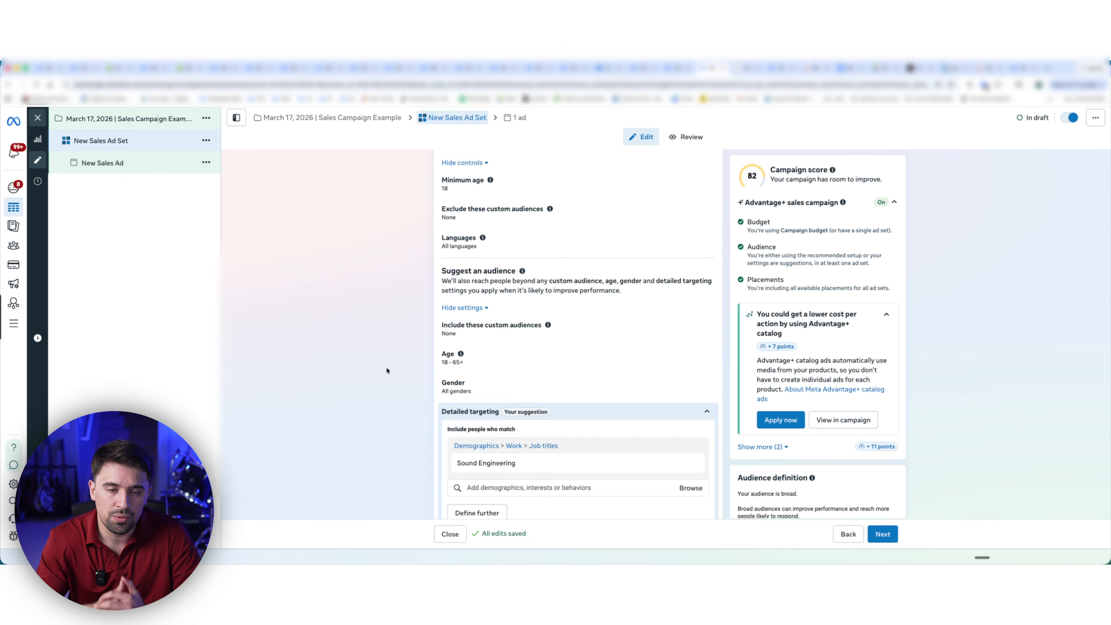
# - Remove the Sound Engineering job title from the suggested audience's detailed targeting
pyautogui.scroll(-1, 387, 370)
pyautogui.moveTo(667, 432)
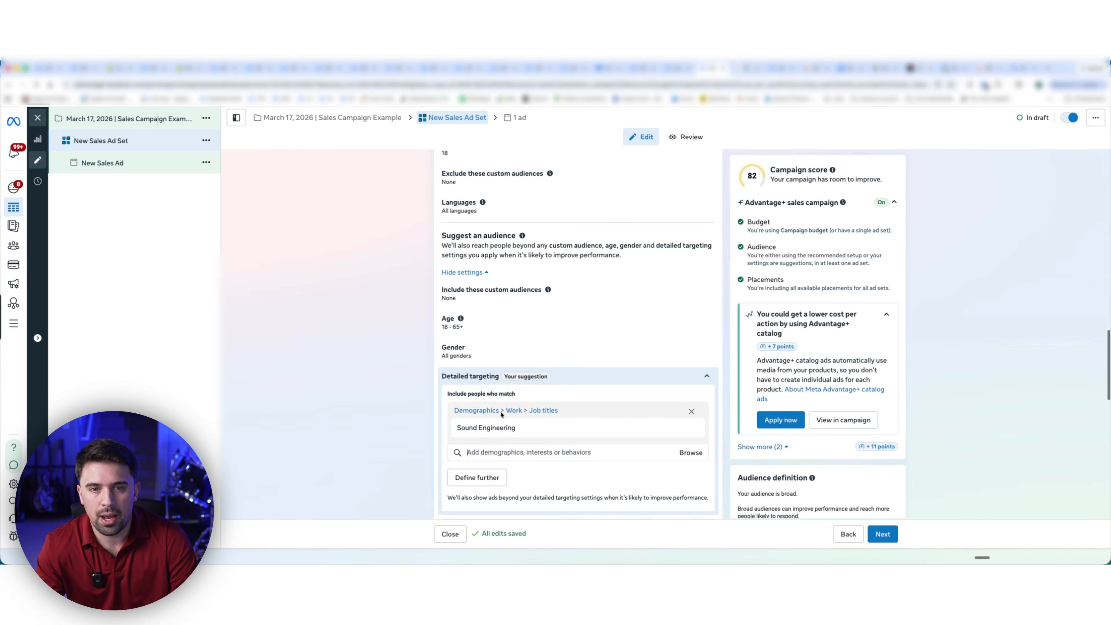
pyautogui.click(691, 435)
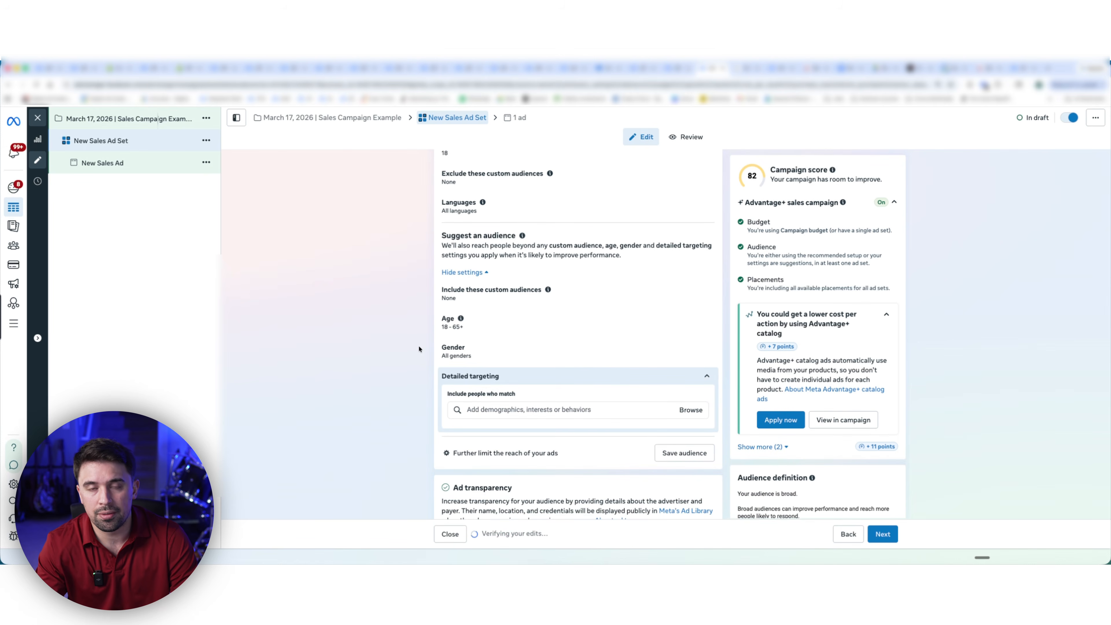
# - Switch the ad set's audience setup to the one that further limits the reach of the ads
pyautogui.scroll(5, 379, 353)
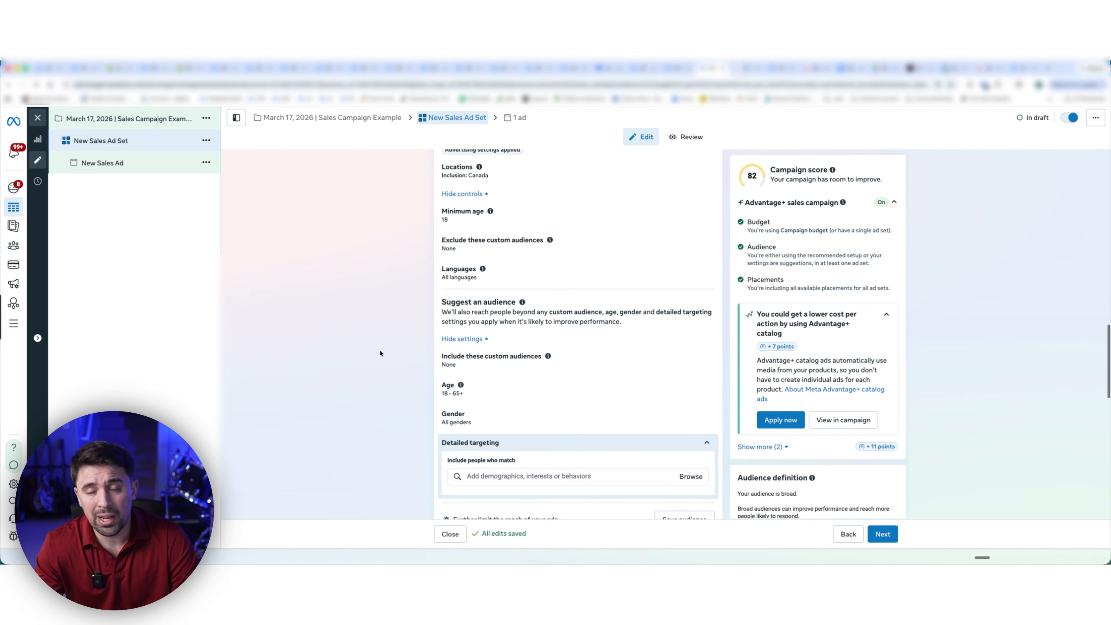
pyautogui.scroll(3, 363, 343)
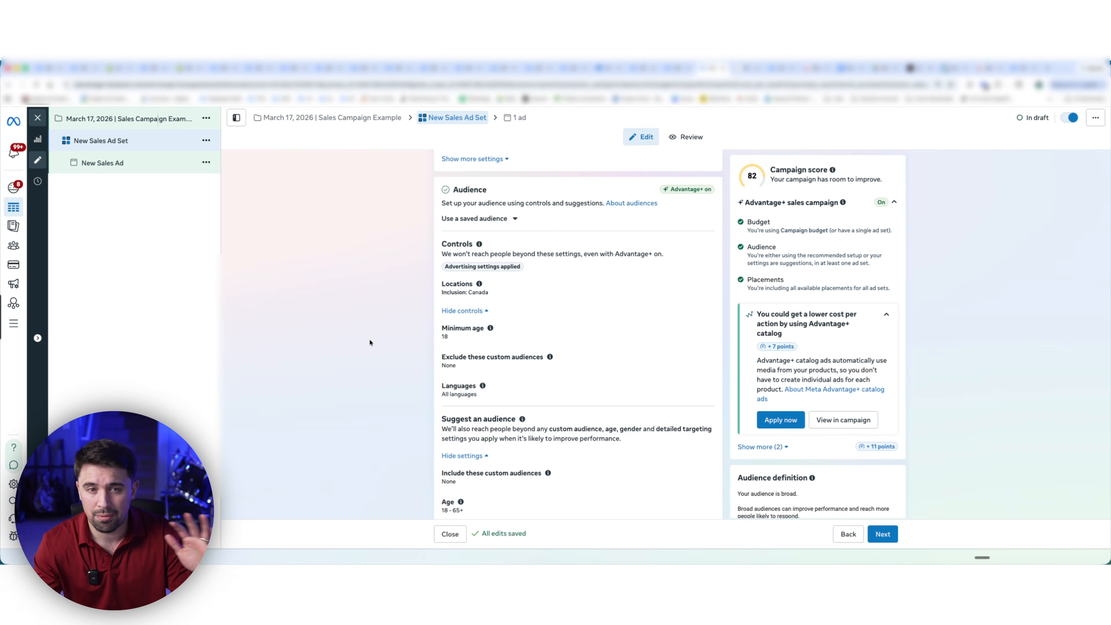
pyautogui.scroll(-5, 369, 342)
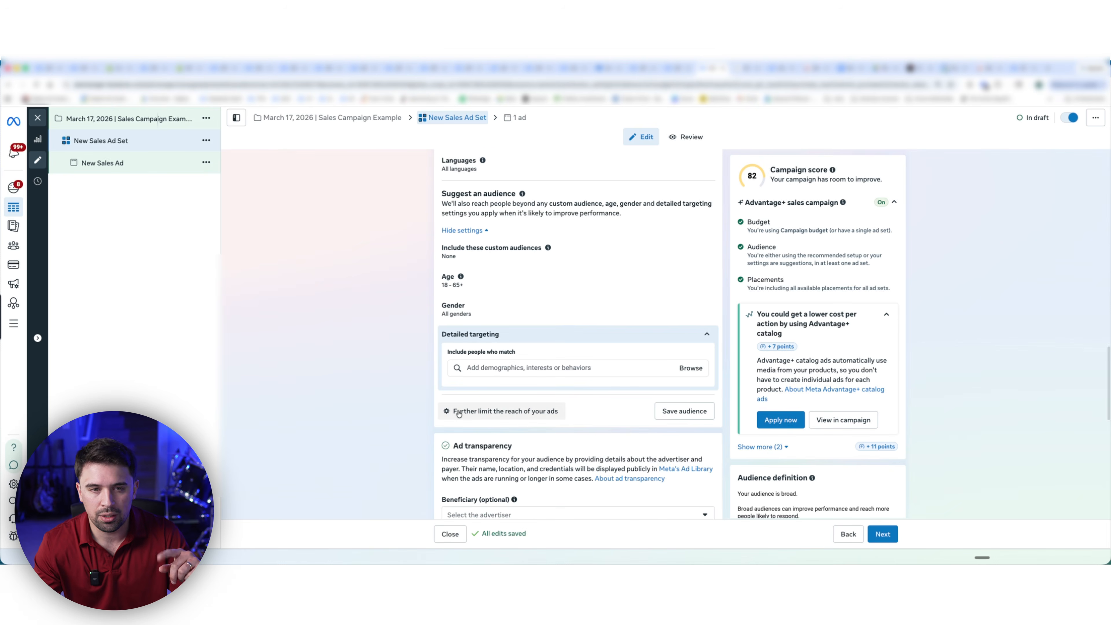
pyautogui.click(458, 413)
pyautogui.click(340, 376)
pyautogui.click(745, 434)
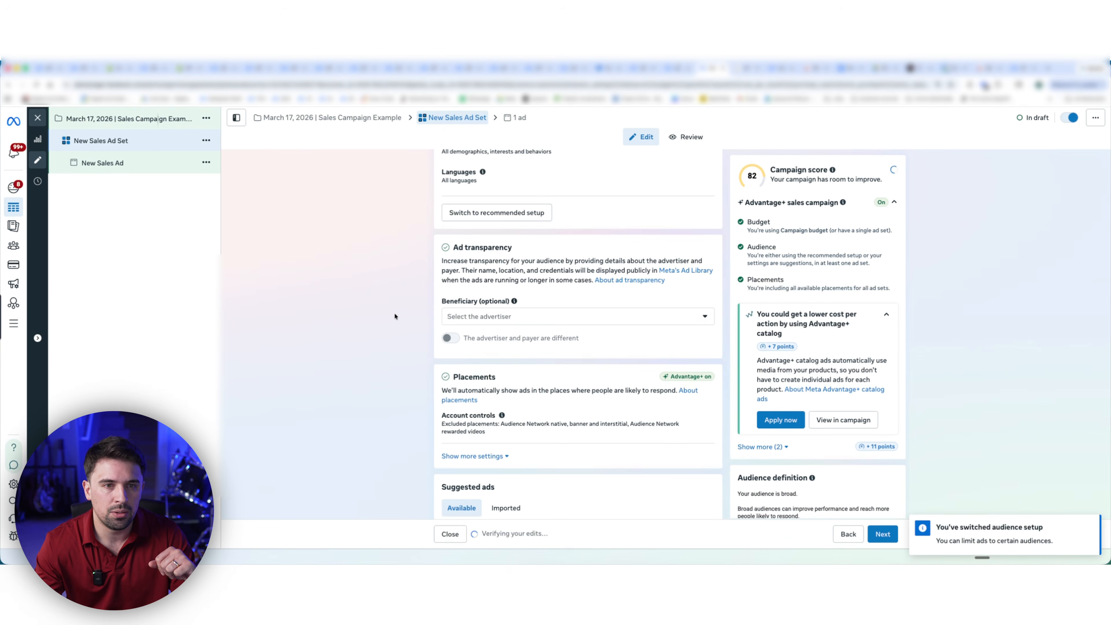
# - Set the audience's maximum age to 64 and stop using the age range as a suggestion
pyautogui.scroll(7, 394, 316)
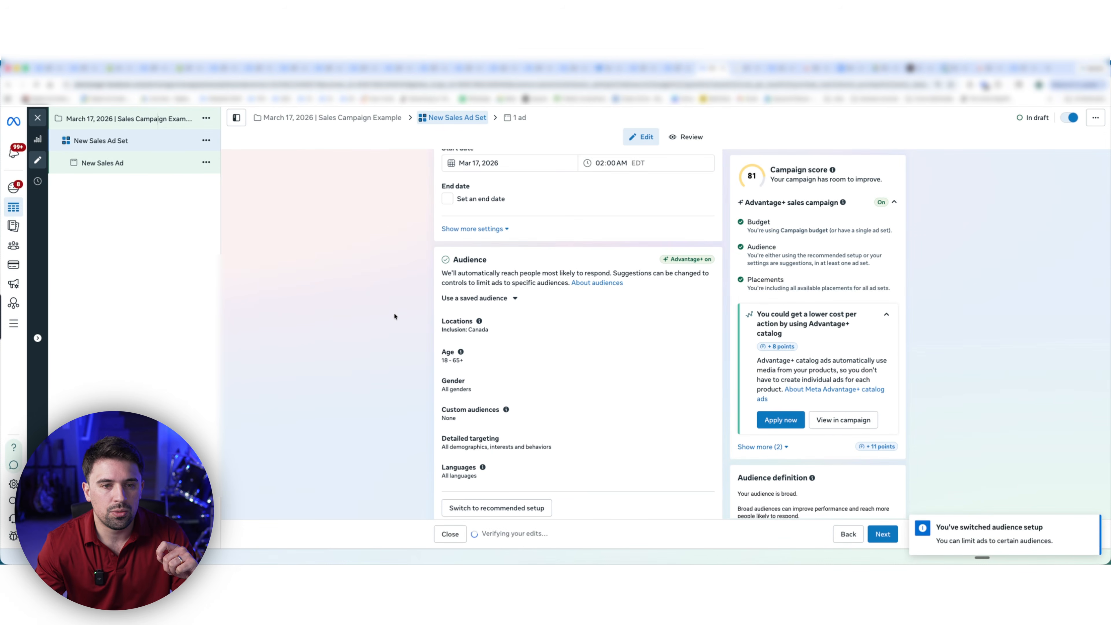
pyautogui.scroll(-1, 395, 316)
pyautogui.click(505, 339)
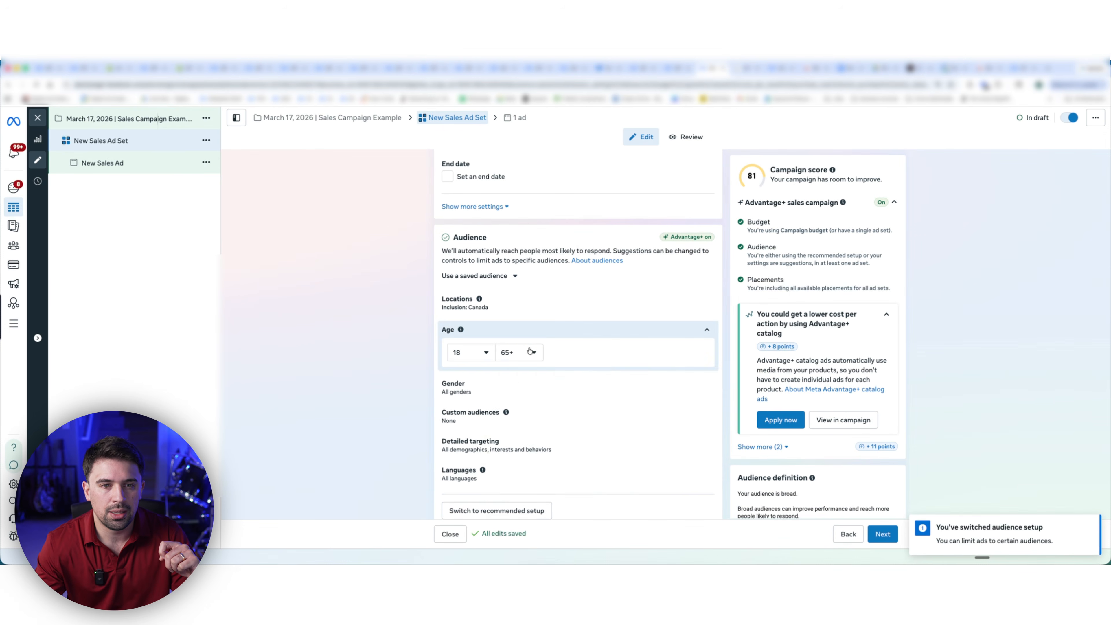
pyautogui.click(530, 353)
pyautogui.click(520, 467)
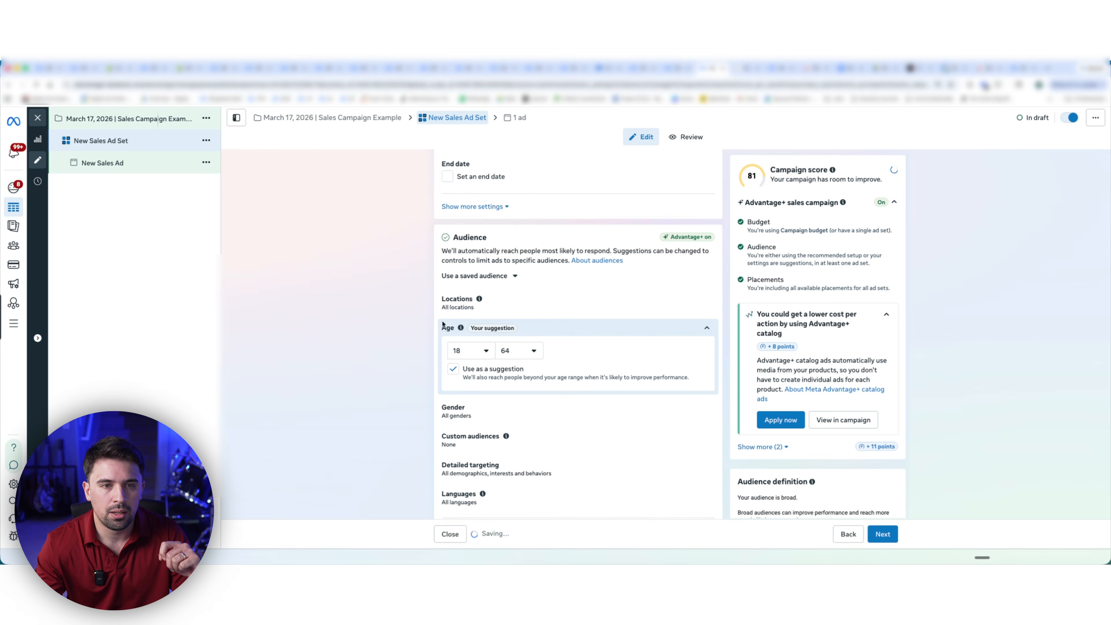
pyautogui.click(453, 368)
# - Check the Audience section's Advantage+ status with the strict age range applied
pyautogui.scroll(-1, 453, 369)
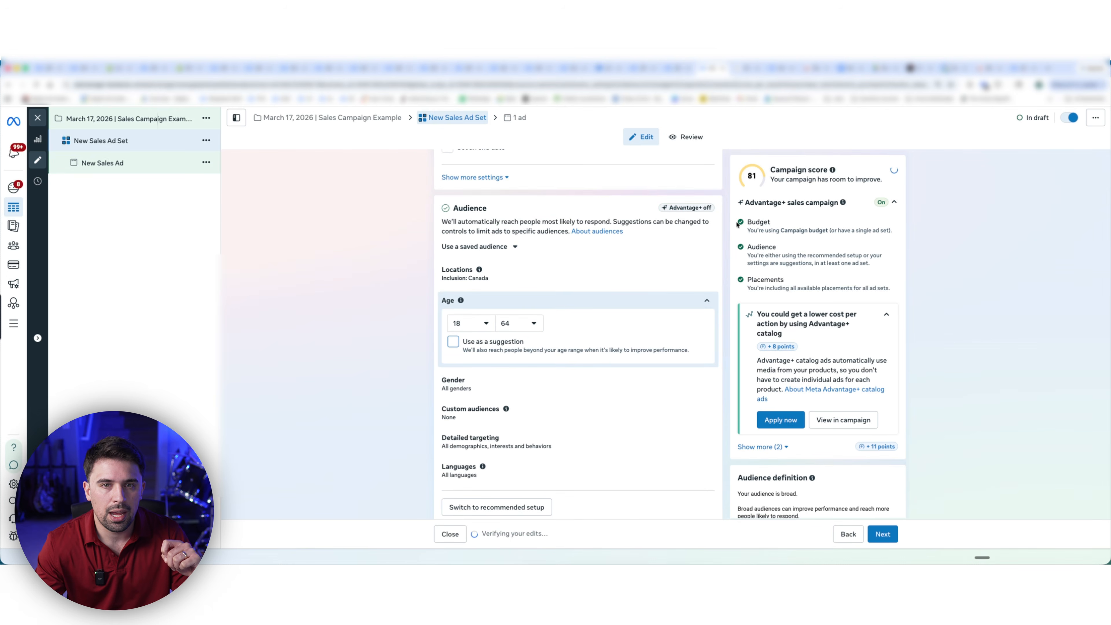
pyautogui.moveTo(661, 210); pyautogui.dragTo(702, 208)
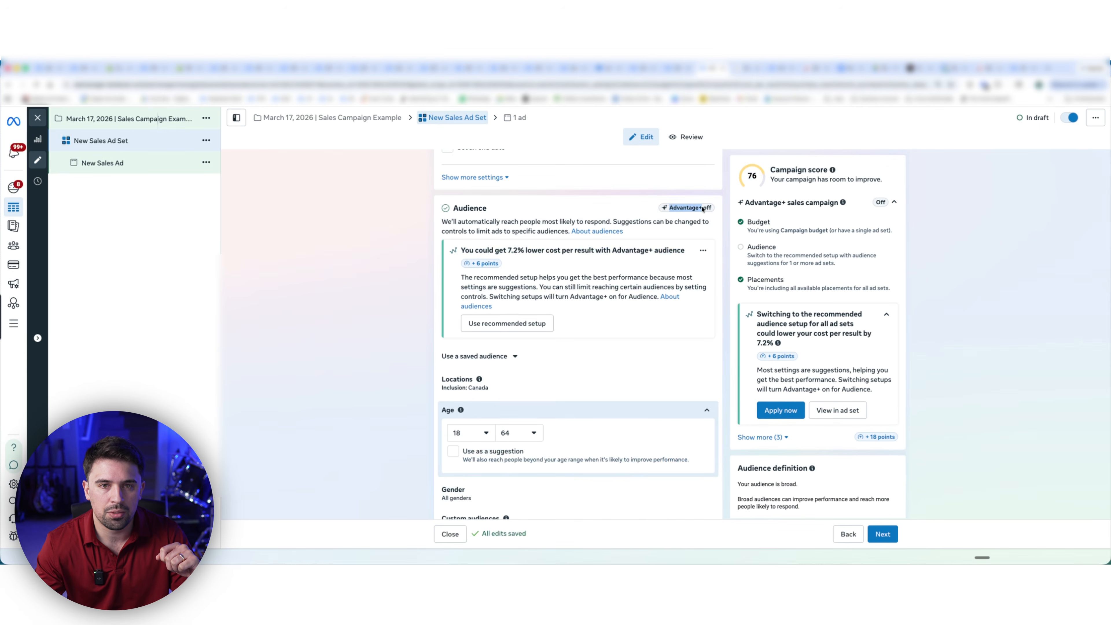
pyautogui.click(382, 251)
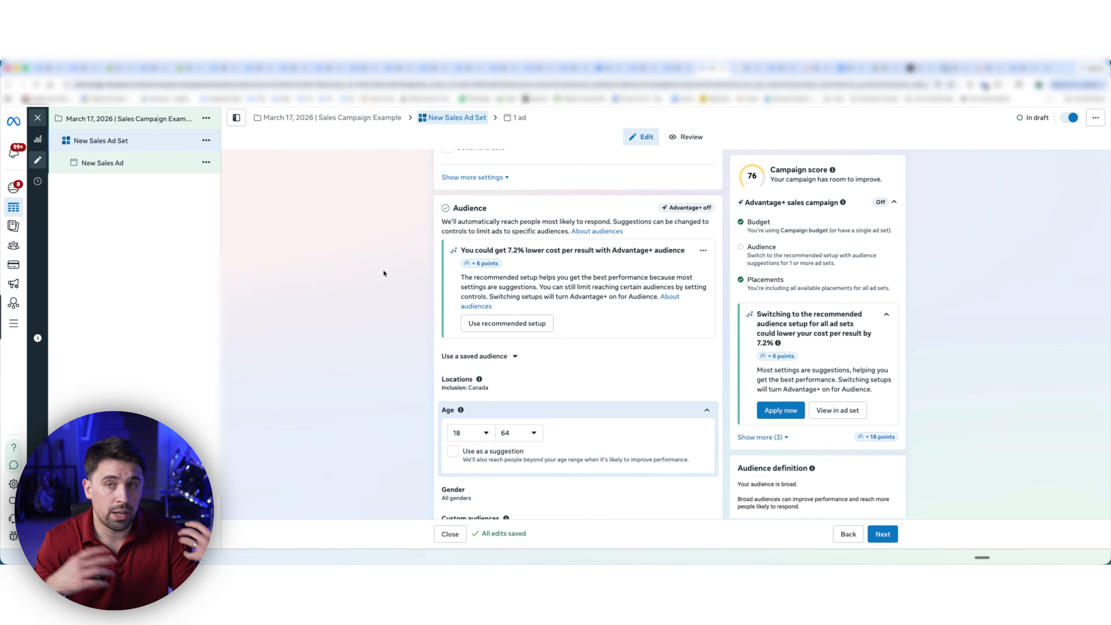
# - Add the Sound Engineering job title to detailed targeting in the limited audience setup
pyautogui.scroll(-7, 383, 273)
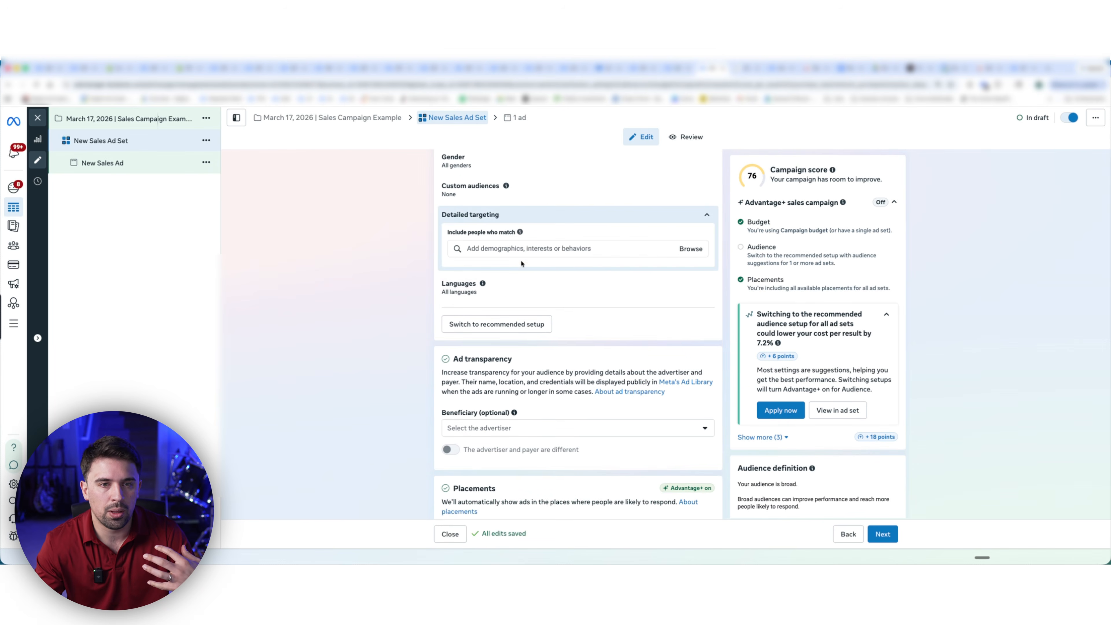
pyautogui.click(516, 250)
pyautogui.click(366, 241)
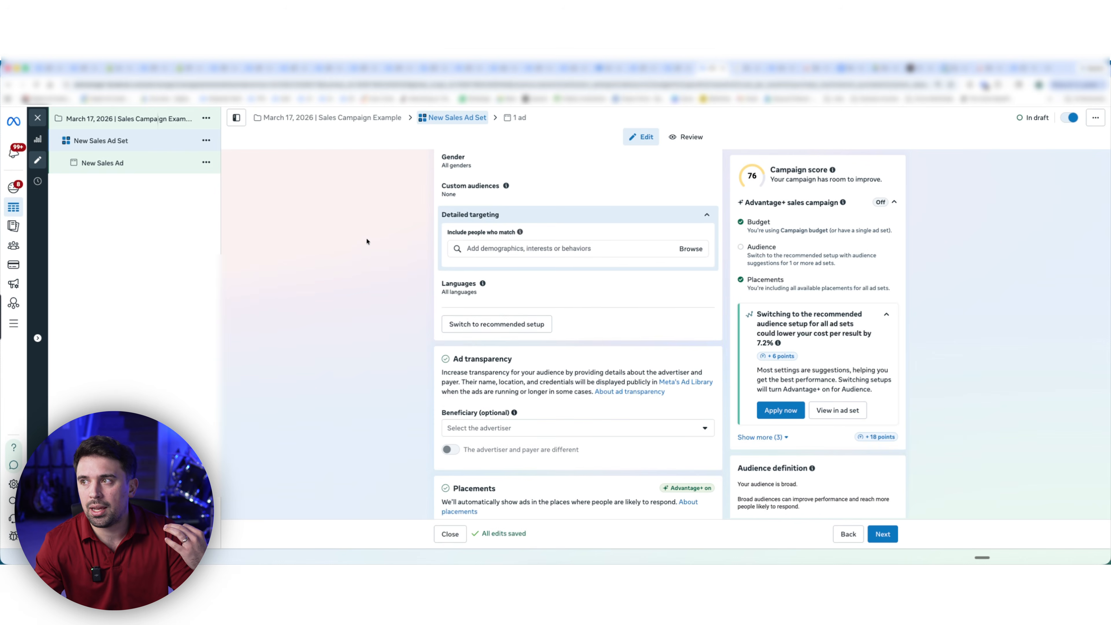
pyautogui.scroll(3, 368, 245)
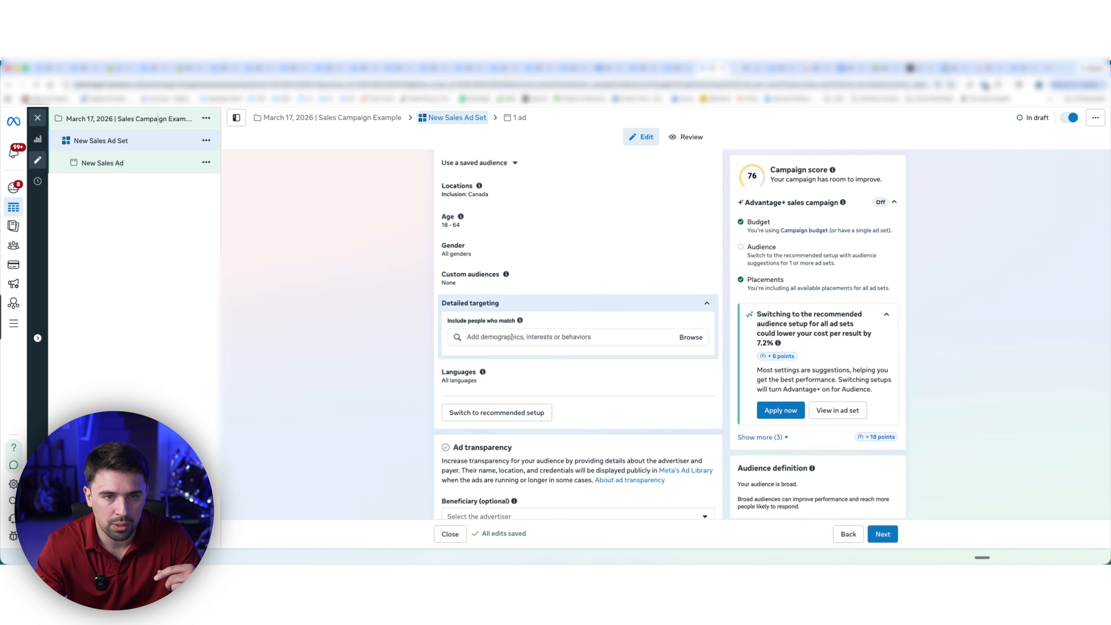
pyautogui.click(512, 342)
pyautogui.click(511, 379)
pyautogui.click(366, 312)
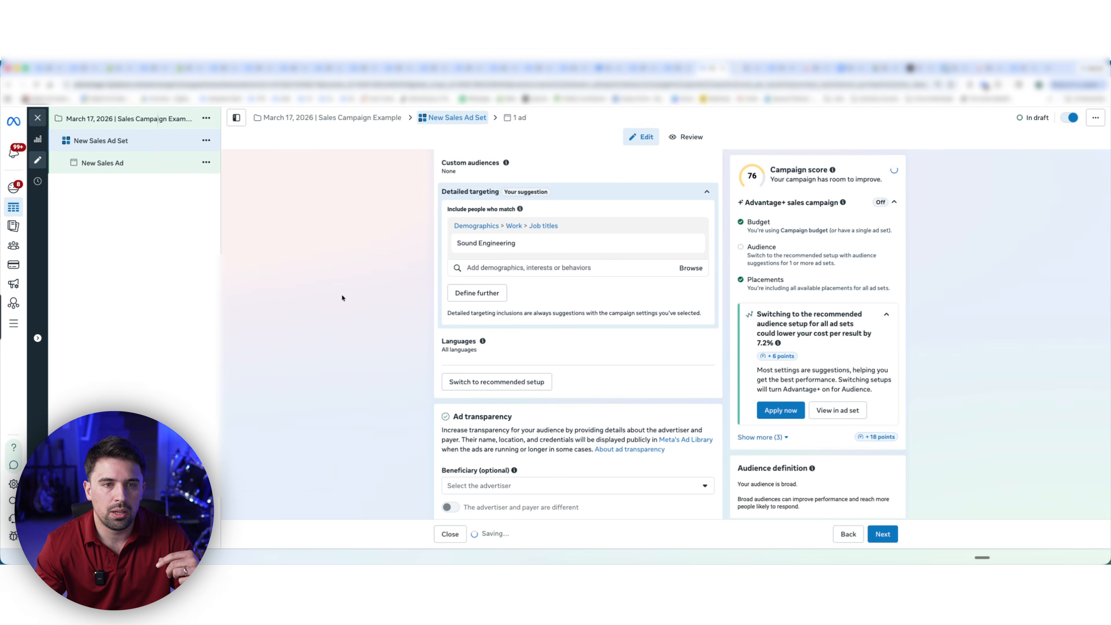
pyautogui.scroll(4, 354, 290)
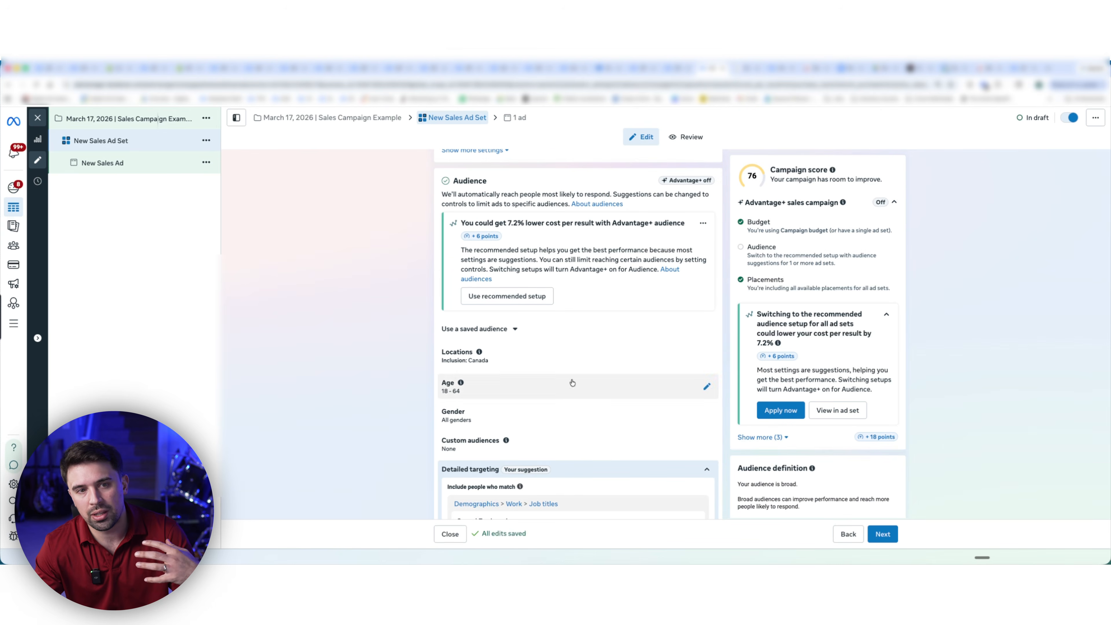
# - Browse the existing lookalike audiences available for the ad set's custom audiences without selecting any
pyautogui.scroll(-4, 377, 276)
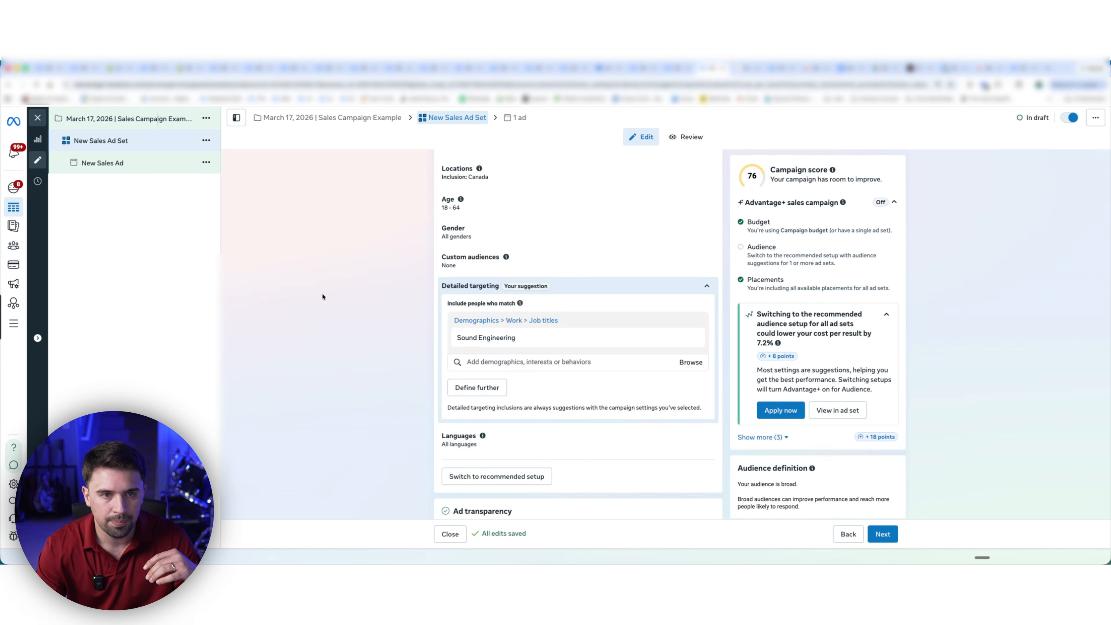
pyautogui.click(560, 268)
pyautogui.click(513, 301)
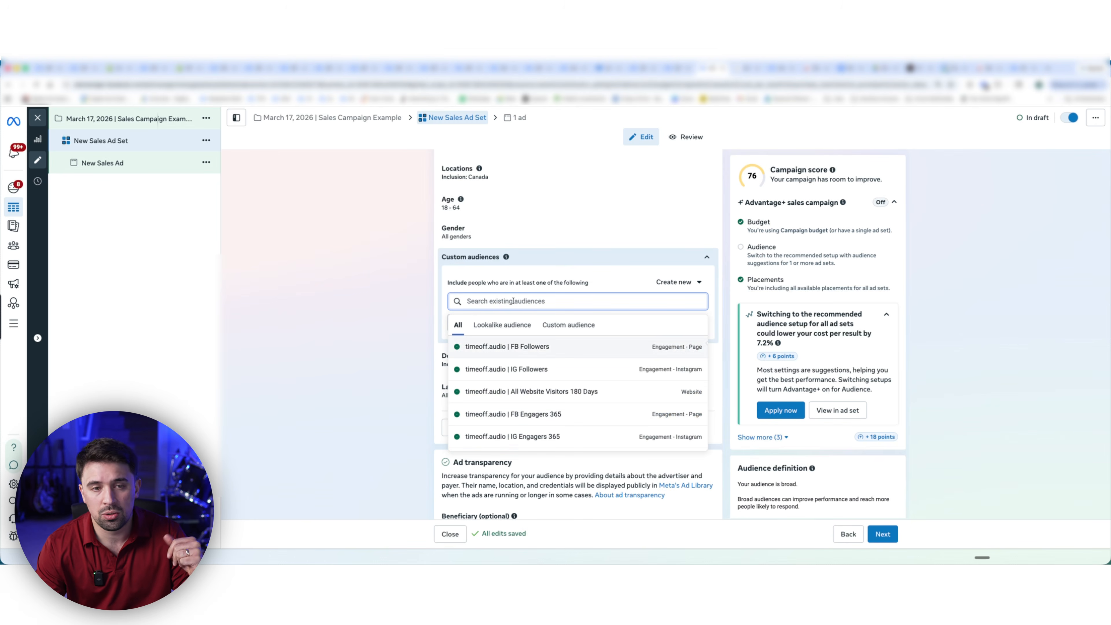
pyautogui.click(502, 325)
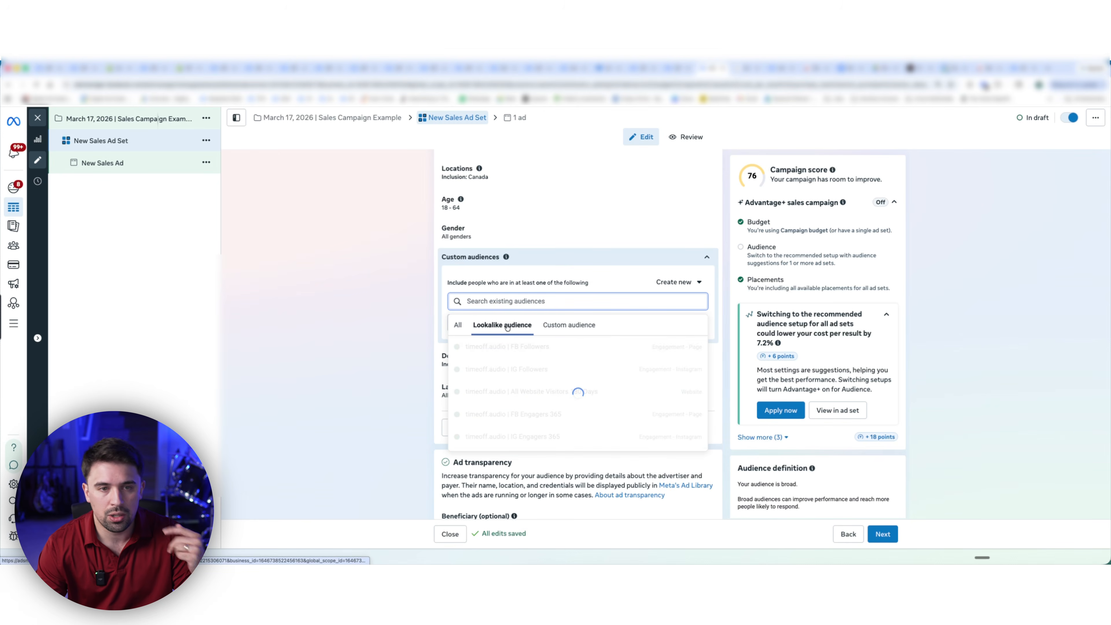
pyautogui.scroll(-2, 563, 367)
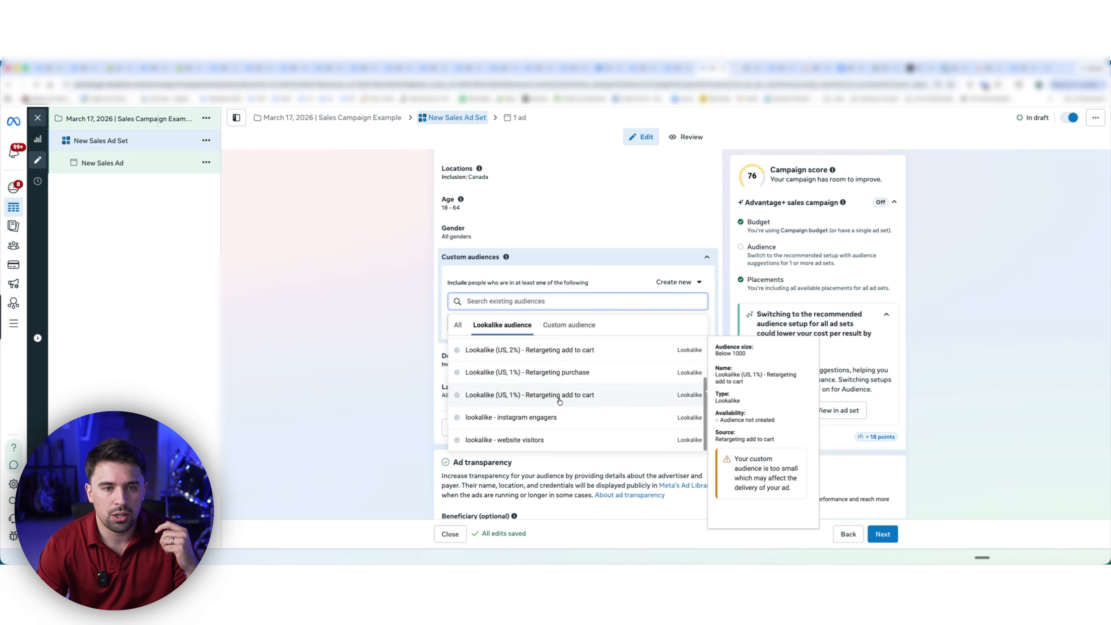
pyautogui.click(407, 376)
# - Remove the Sound Engineering job title from the limited audience's detailed targeting
pyautogui.click(669, 367)
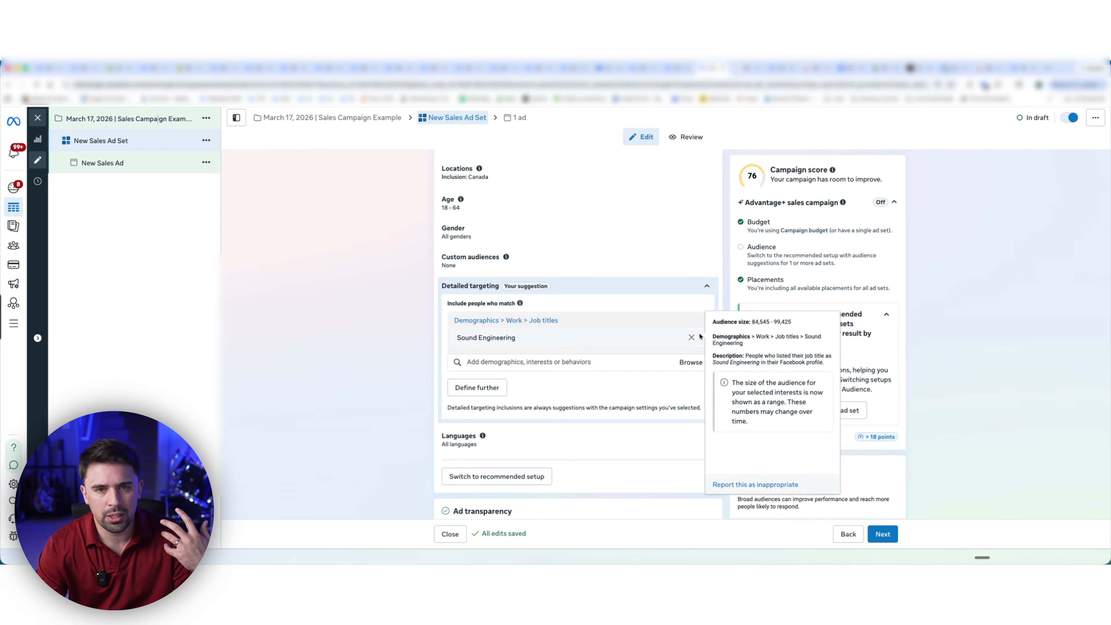
pyautogui.click(691, 337)
pyautogui.scroll(-2, 362, 303)
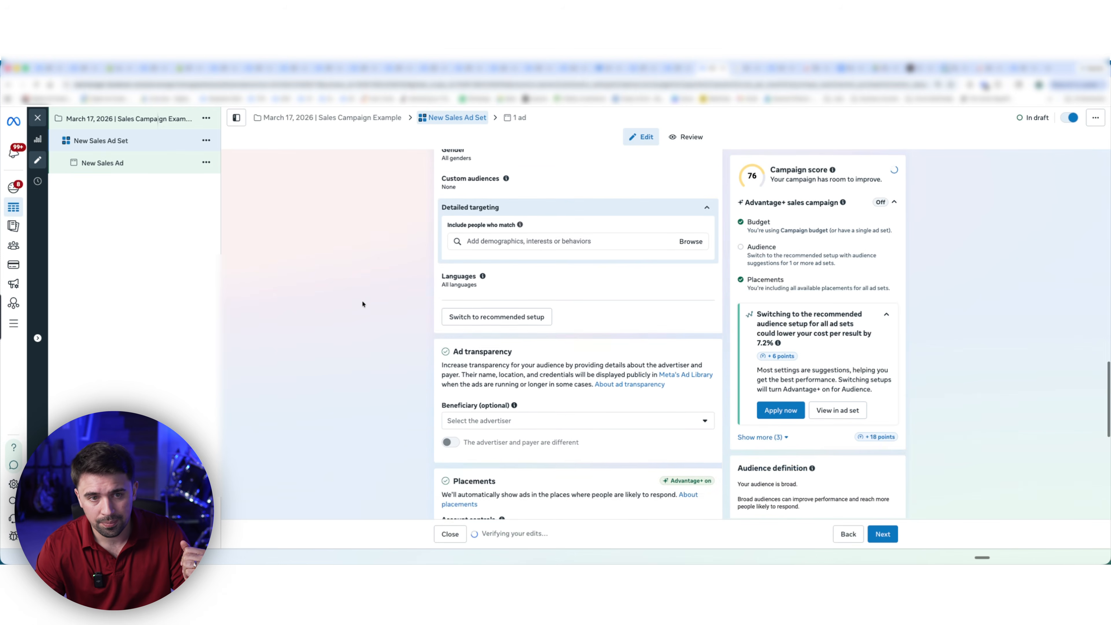
# - Review the Audience section's recommendation, Advantage+ status and targeting settings
pyautogui.scroll(10, 362, 305)
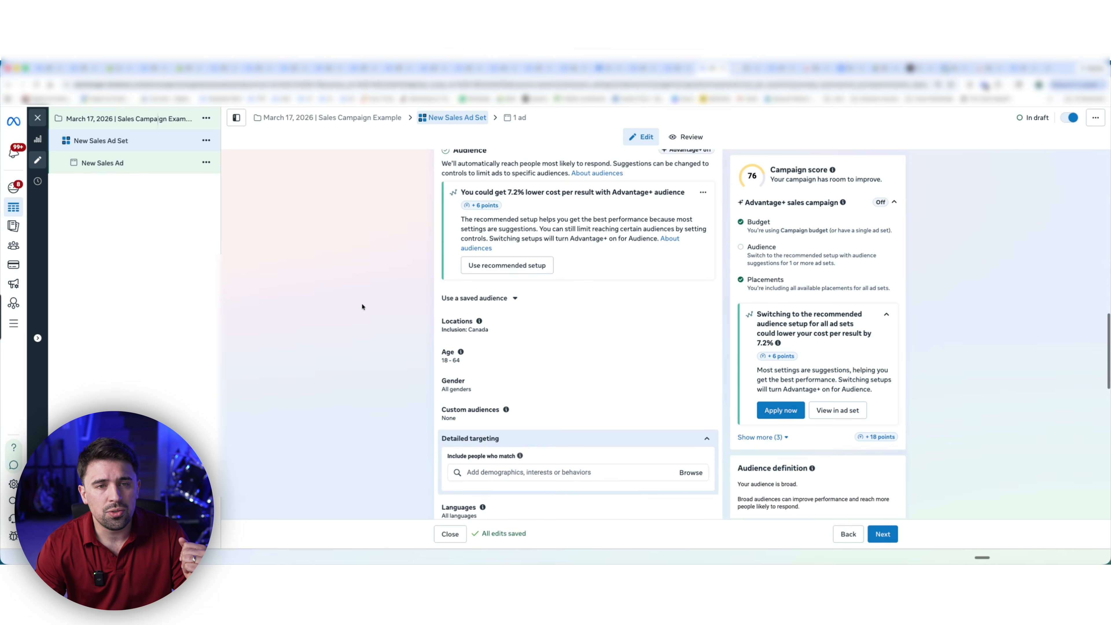
pyautogui.scroll(-2, 364, 305)
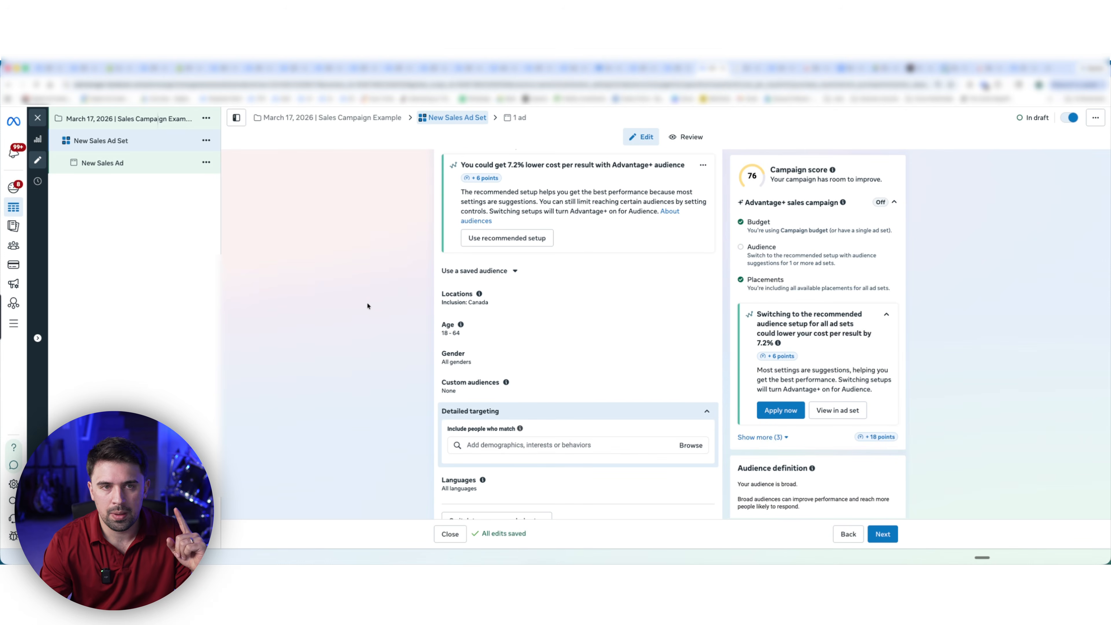
pyautogui.scroll(2, 373, 305)
pyautogui.moveTo(661, 214)
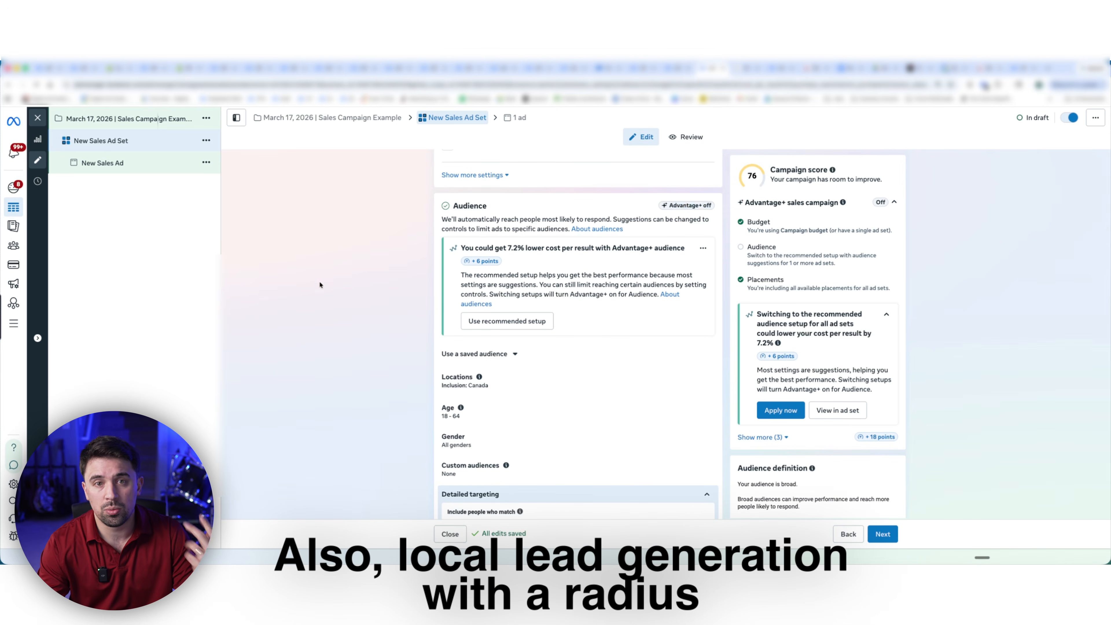
pyautogui.scroll(-2, 394, 315)
pyautogui.scroll(-1, 508, 433)
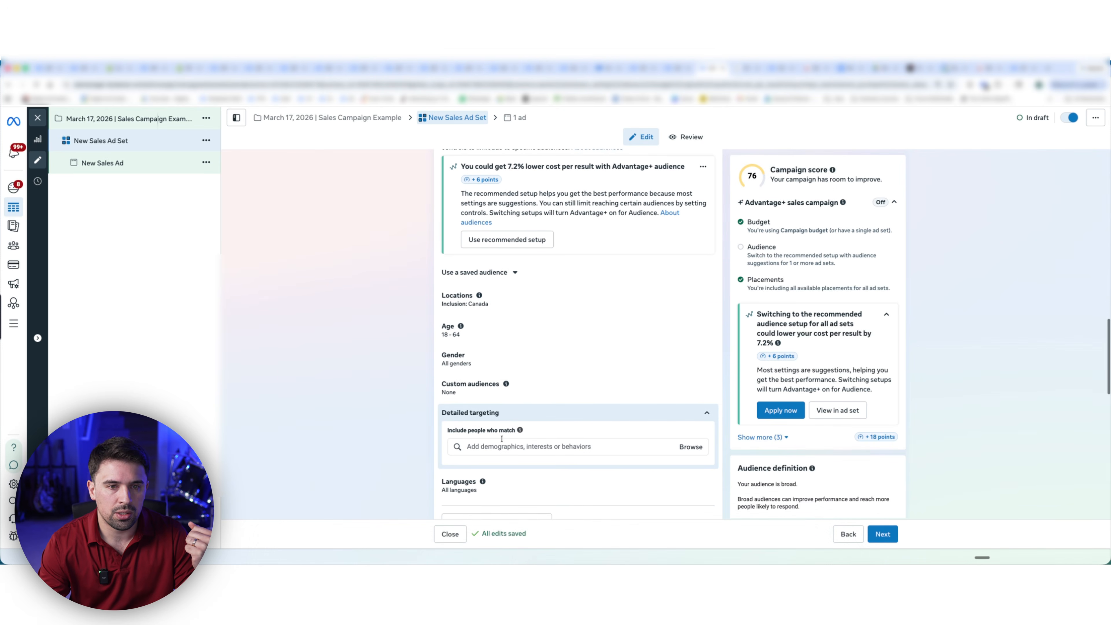
# - Close the detailed targeting settings without adding any criteria and open the audience's age range settings
pyautogui.click(508, 435)
pyautogui.click(355, 389)
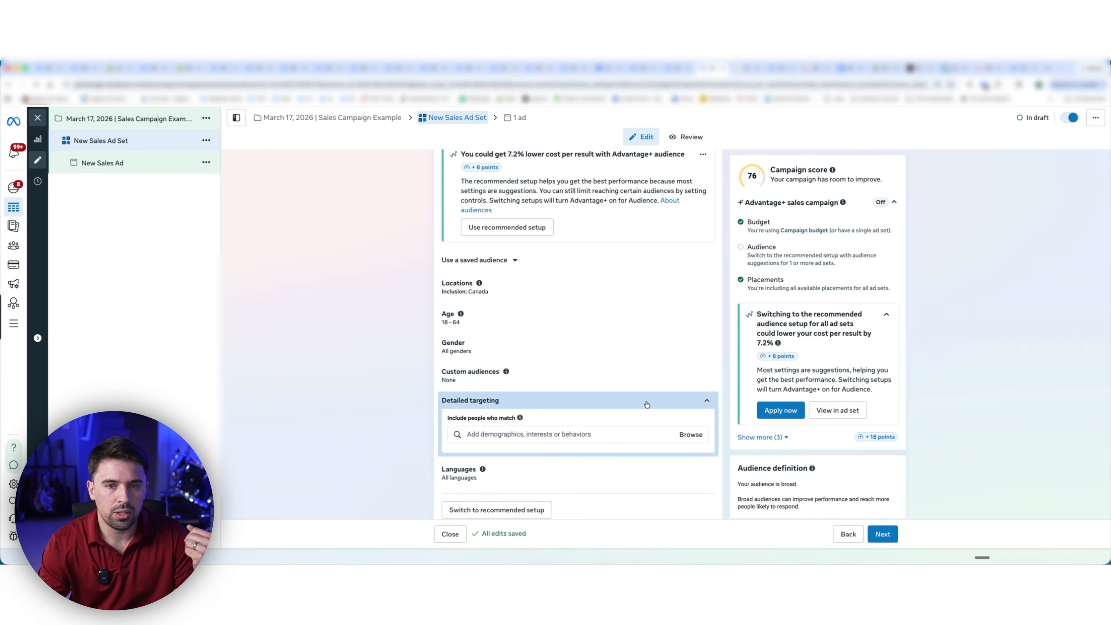
pyautogui.click(706, 400)
pyautogui.click(539, 316)
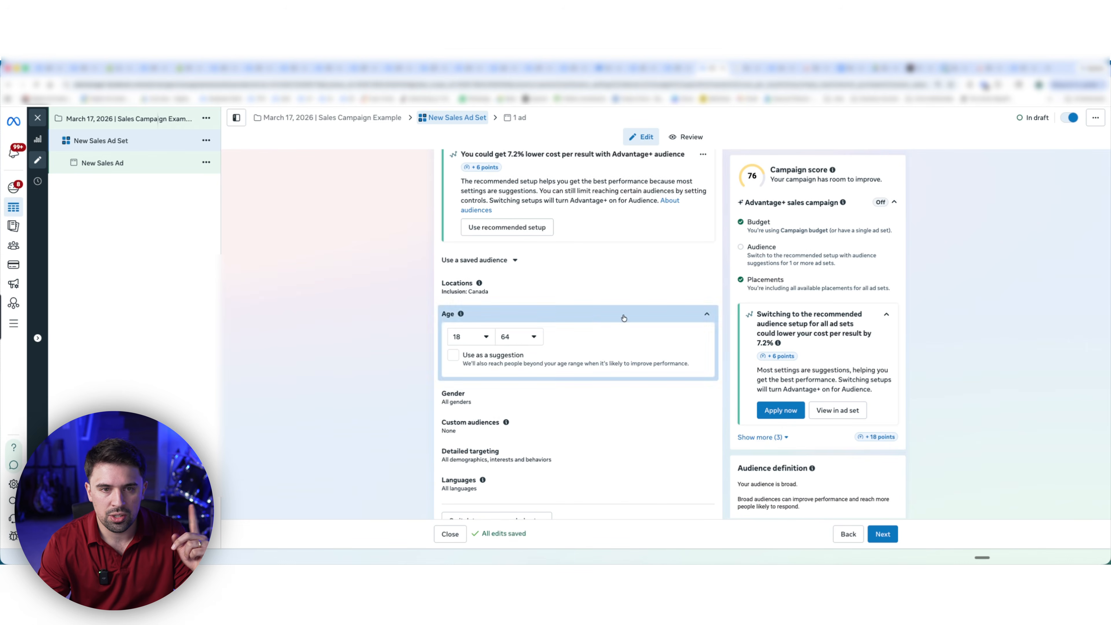
# - Set the upper limit of the audience's age range to 65+
pyautogui.click(518, 337)
pyautogui.click(514, 470)
pyautogui.scroll(-3, 390, 285)
pyautogui.scroll(3, 390, 285)
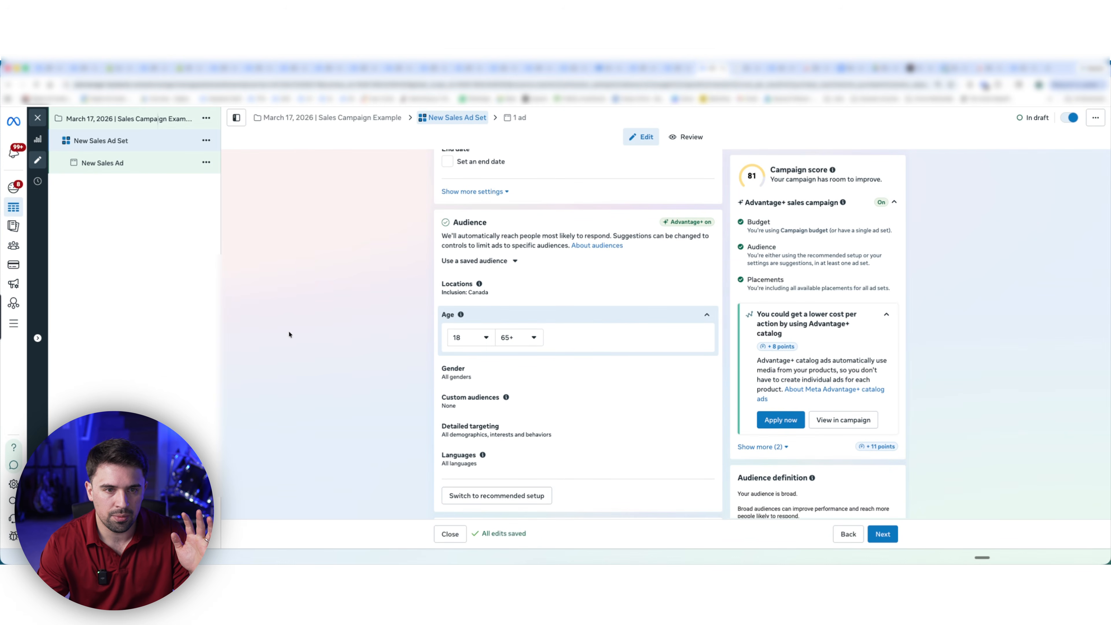
# - Add existing engagement audiences to the ad set's custom audiences
pyautogui.click(507, 397)
pyautogui.click(586, 411)
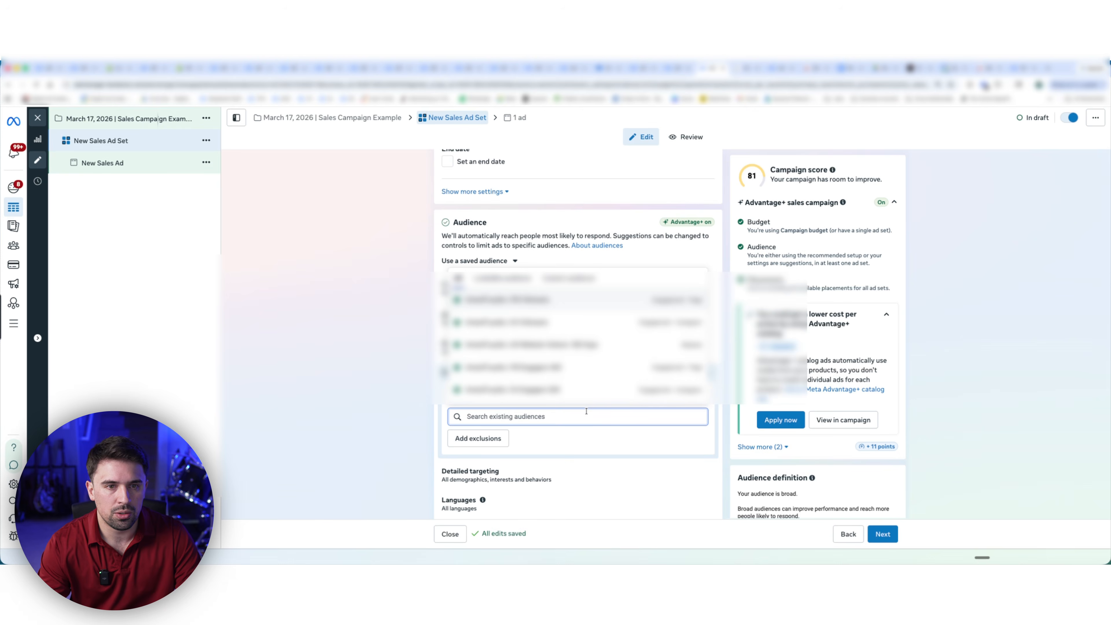
pyautogui.click(568, 296)
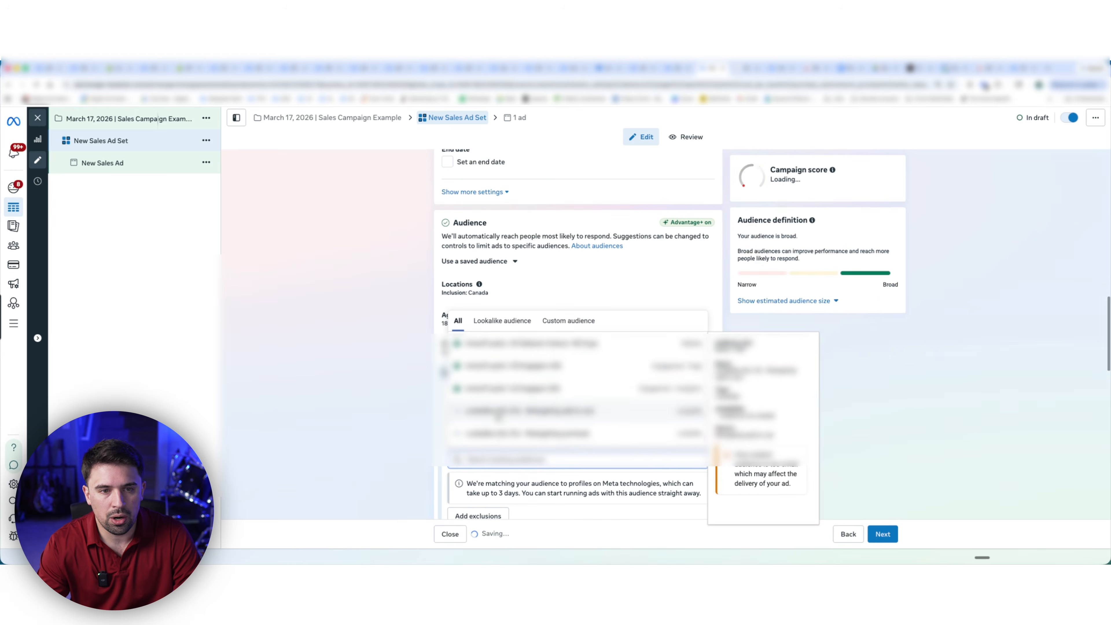
pyautogui.click(515, 394)
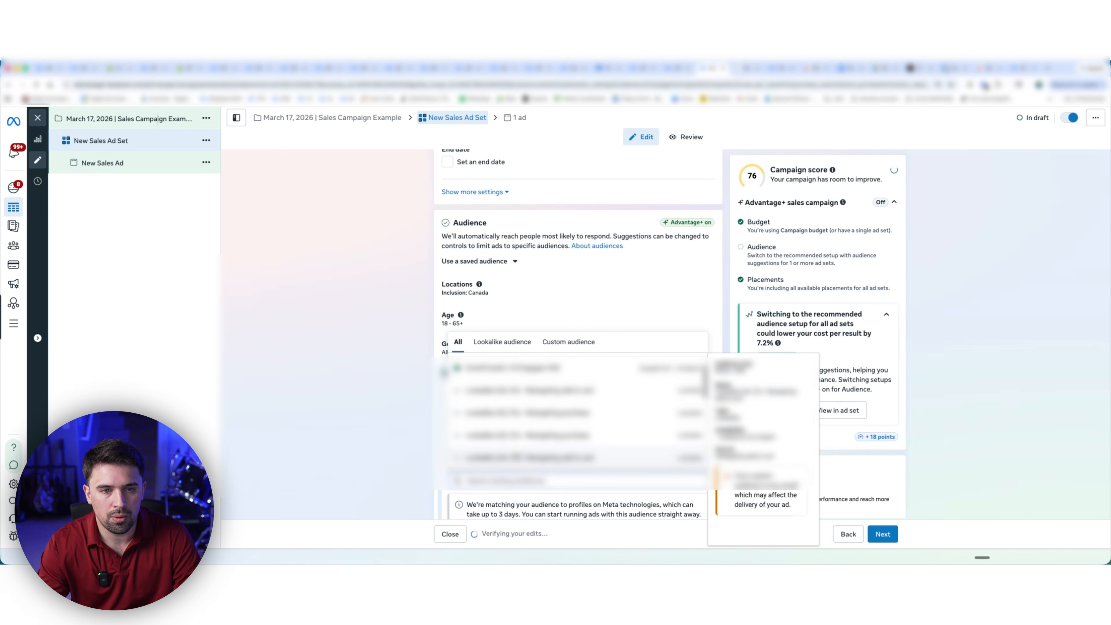
pyautogui.click(309, 426)
pyautogui.scroll(-3, 369, 434)
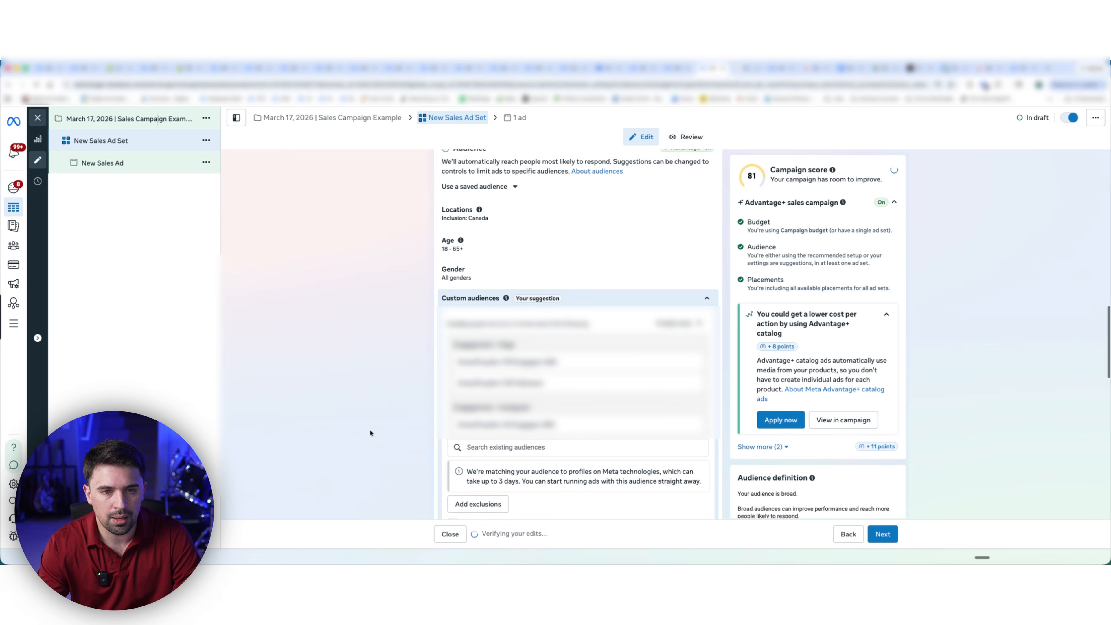
# - Turn off the use of the custom audiences as a suggestion and check the Advantage+ status and audience definition
pyautogui.click(454, 482)
pyautogui.scroll(-1, 481, 437)
pyautogui.scroll(7, 506, 399)
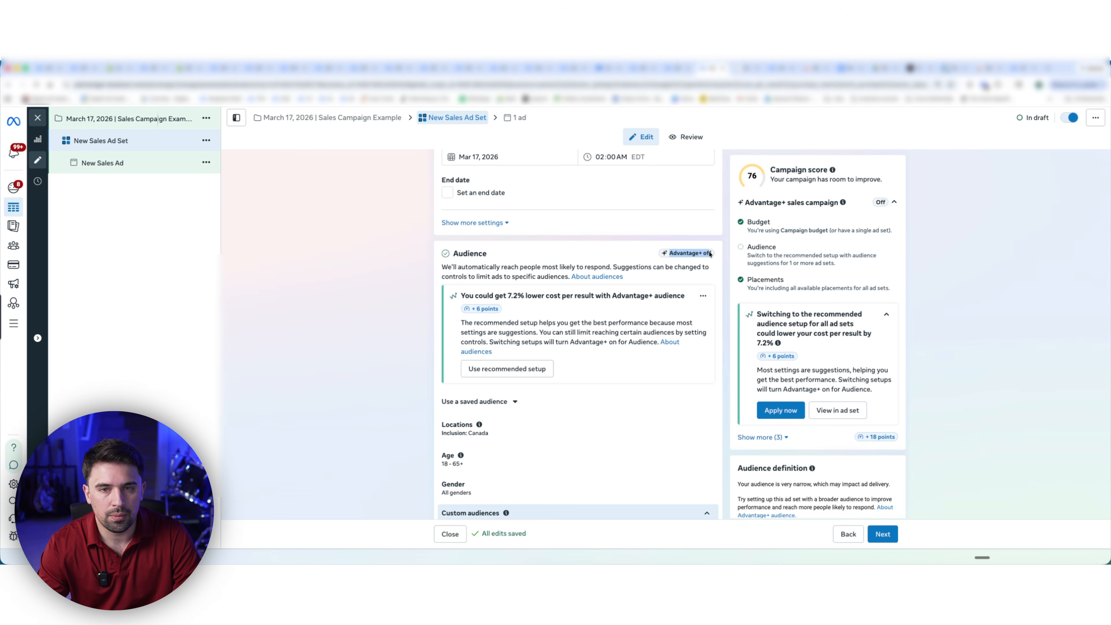
pyautogui.scroll(-2, 700, 350)
pyautogui.scroll(-1, 777, 476)
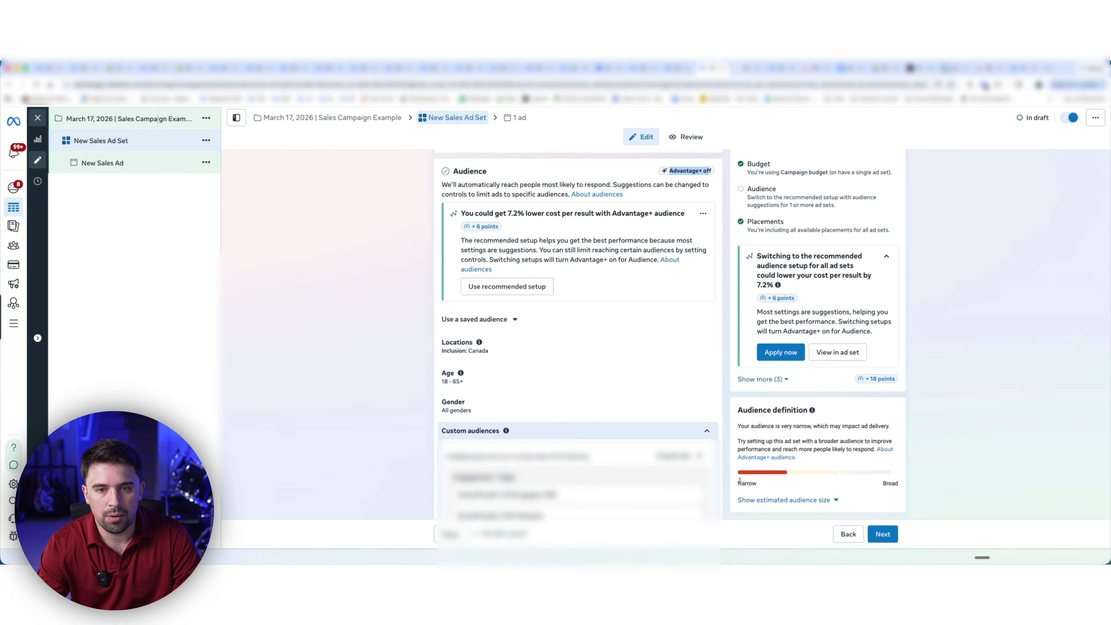
pyautogui.scroll(-4, 459, 437)
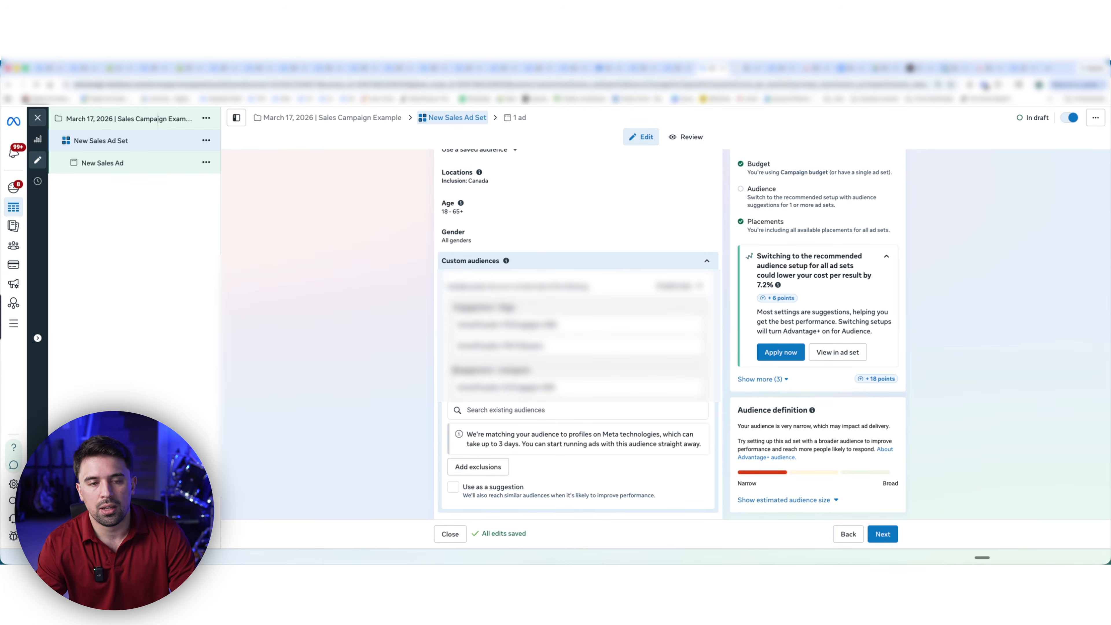
# - Turn the custom audiences' use as a suggestion on and back off to compare the effect on audience breadth
pyautogui.click(453, 488)
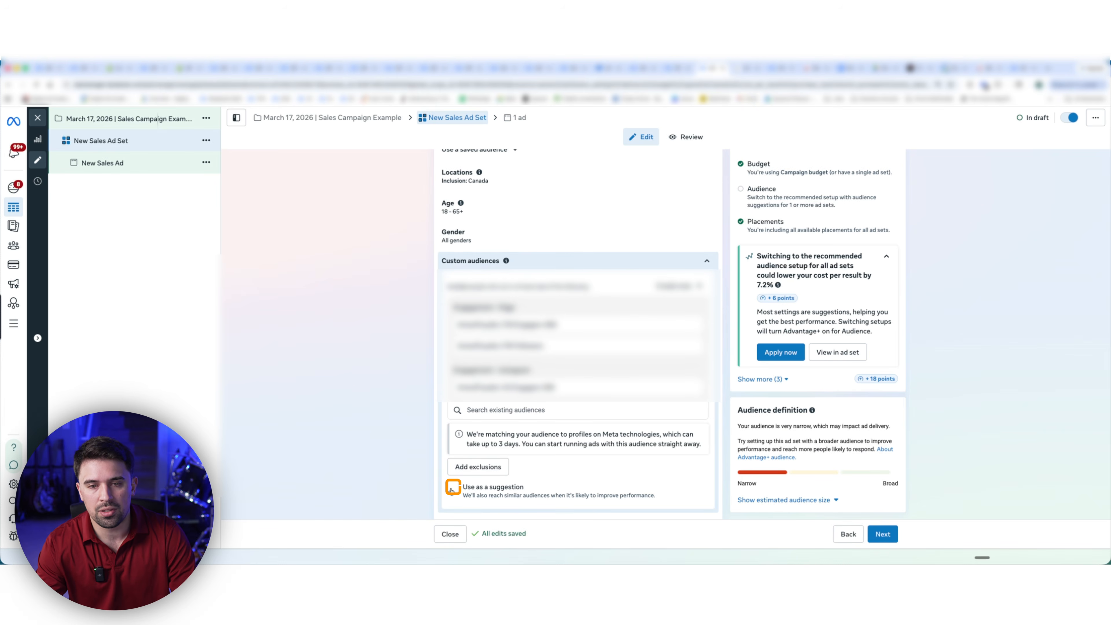
pyautogui.click(454, 487)
pyautogui.scroll(-4, 455, 489)
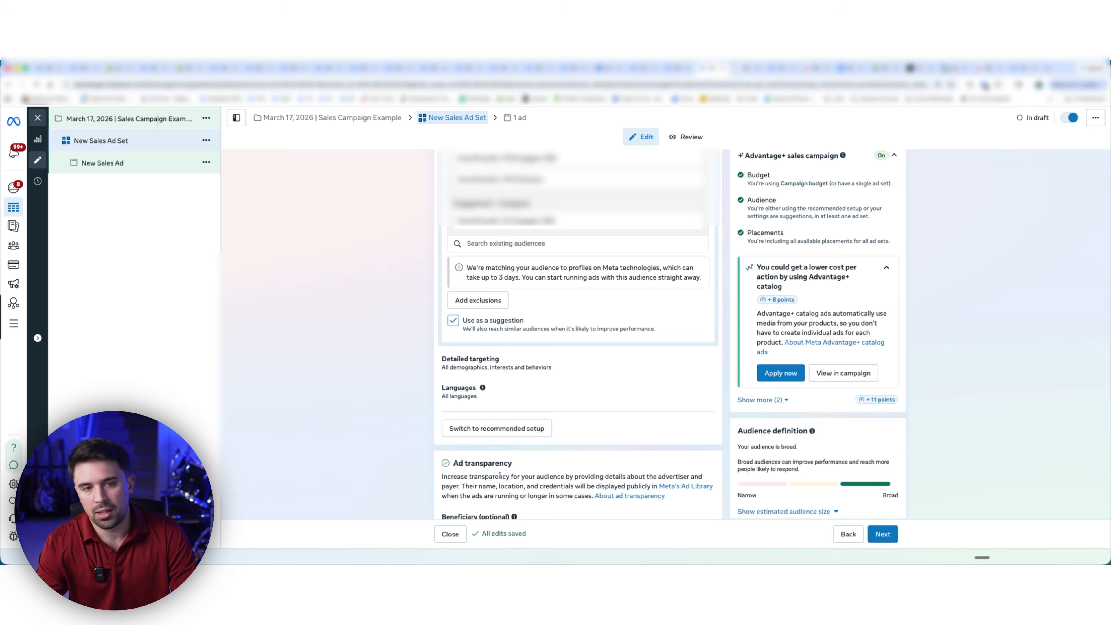
pyautogui.scroll(3, 932, 309)
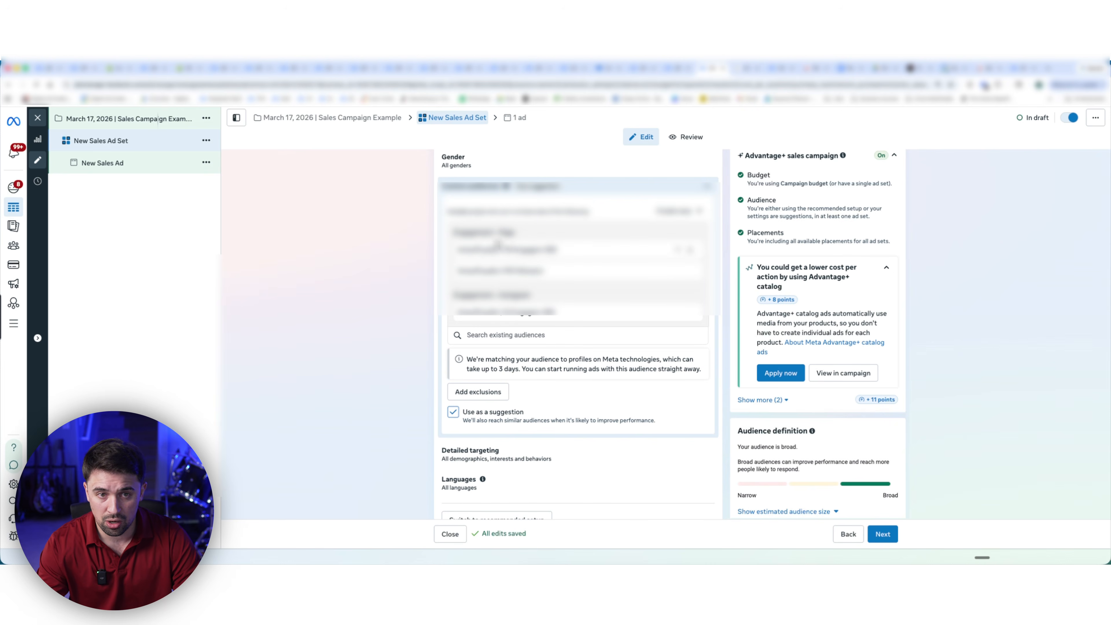
pyautogui.click(453, 412)
# - Review the selected custom audiences and the remaining audience targeting settings
pyautogui.scroll(1, 458, 339)
pyautogui.scroll(3, 493, 258)
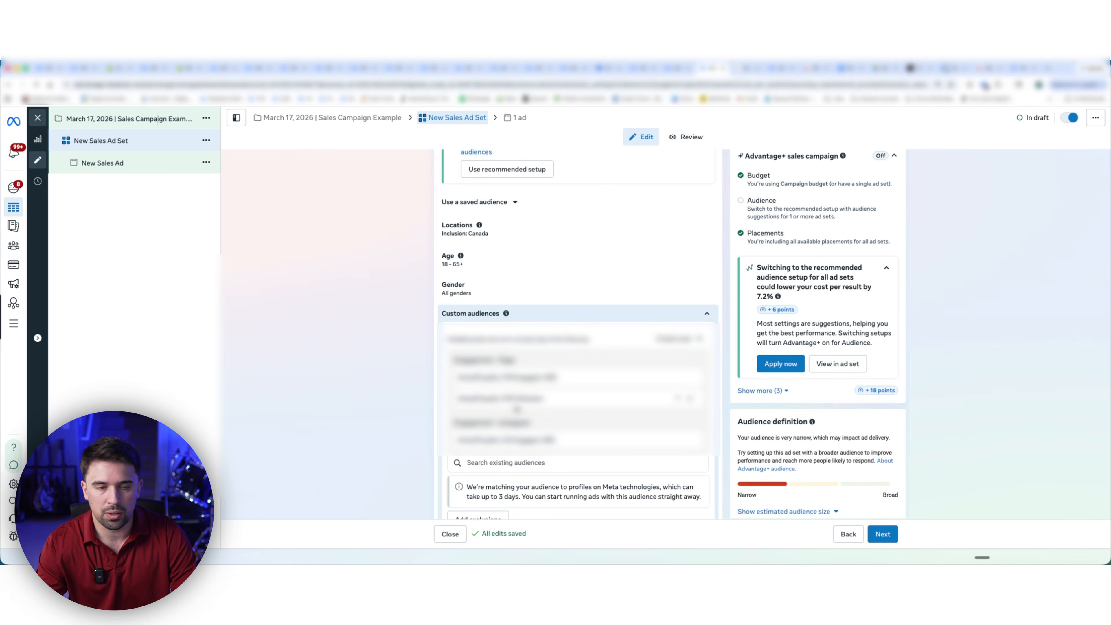
pyautogui.scroll(-2, 522, 420)
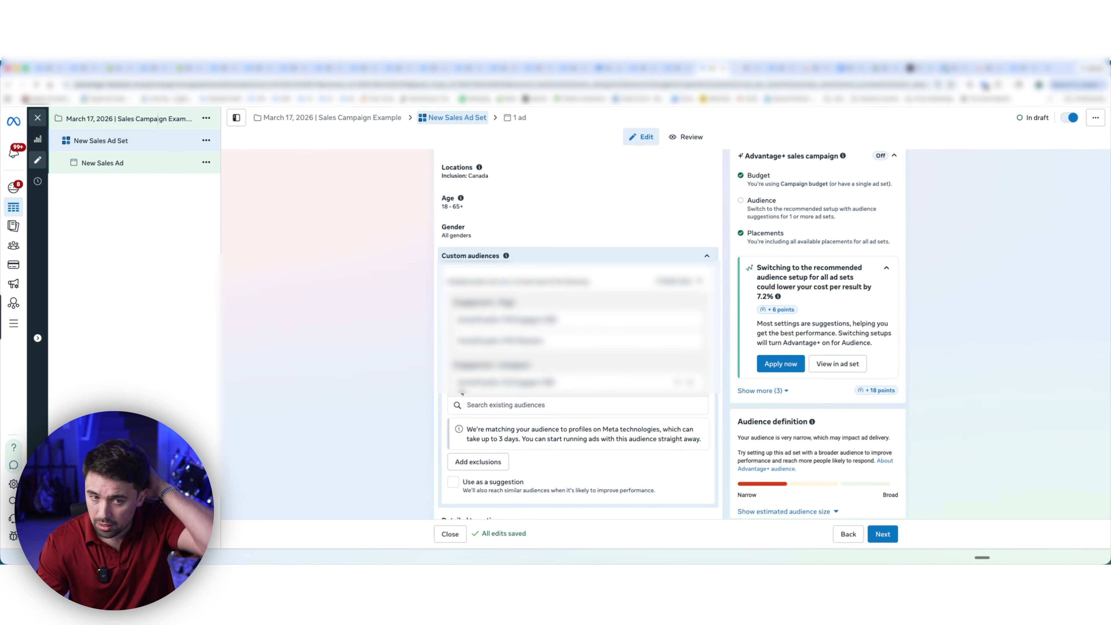
pyautogui.scroll(-5, 292, 332)
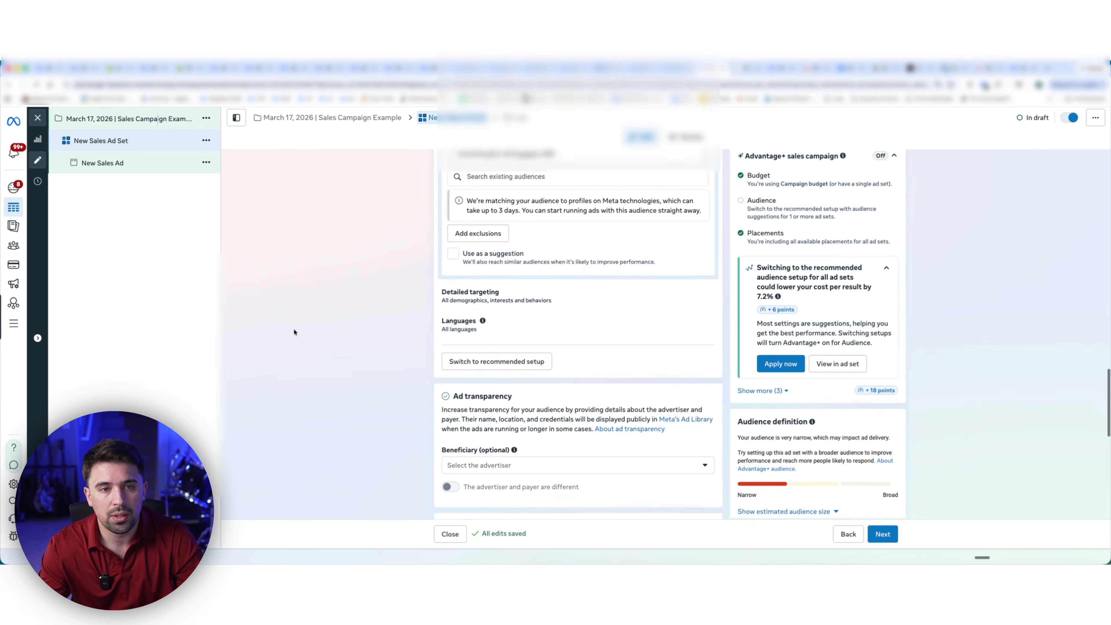
pyautogui.scroll(3, 293, 332)
pyautogui.scroll(3, 294, 332)
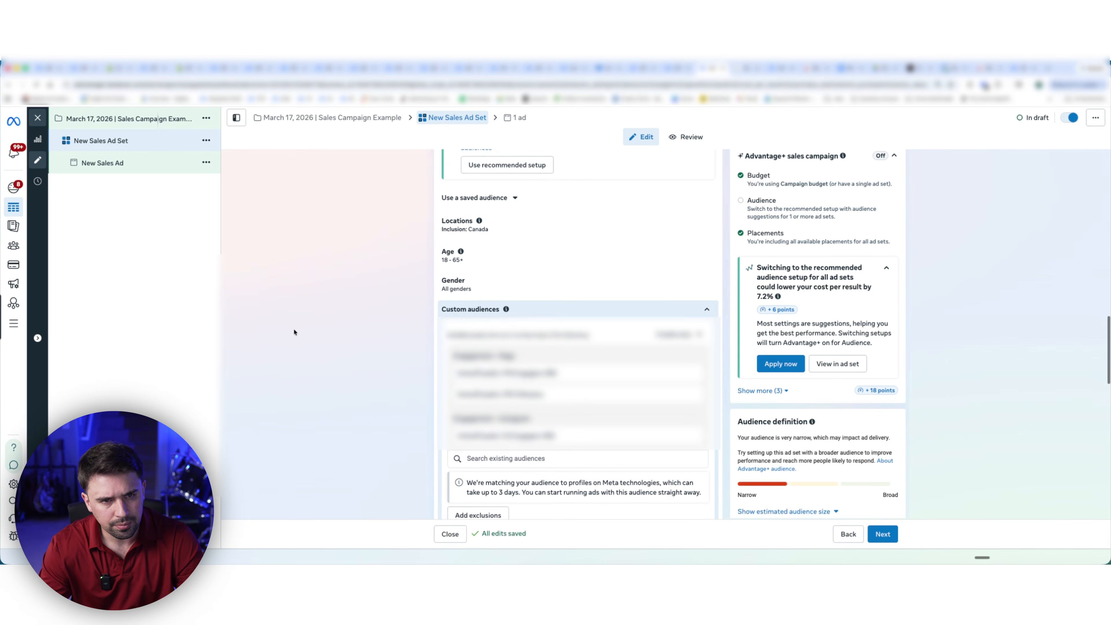
pyautogui.scroll(-3, 295, 330)
pyautogui.scroll(3, 422, 341)
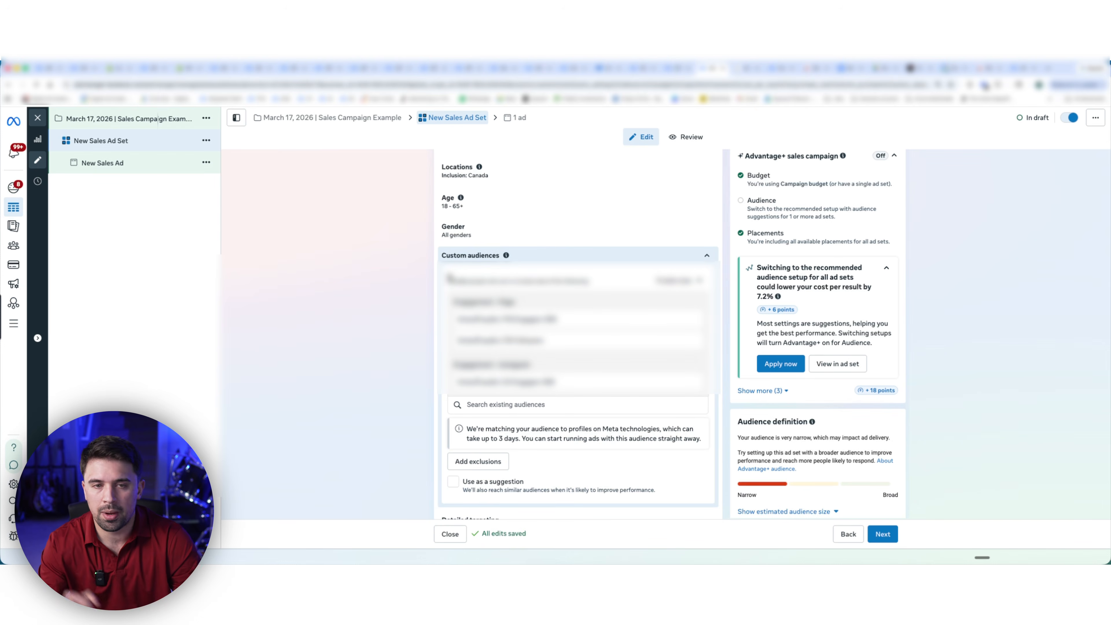
# - Inspect the language targeting settings and close them without adding a language
pyautogui.scroll(-5, 374, 350)
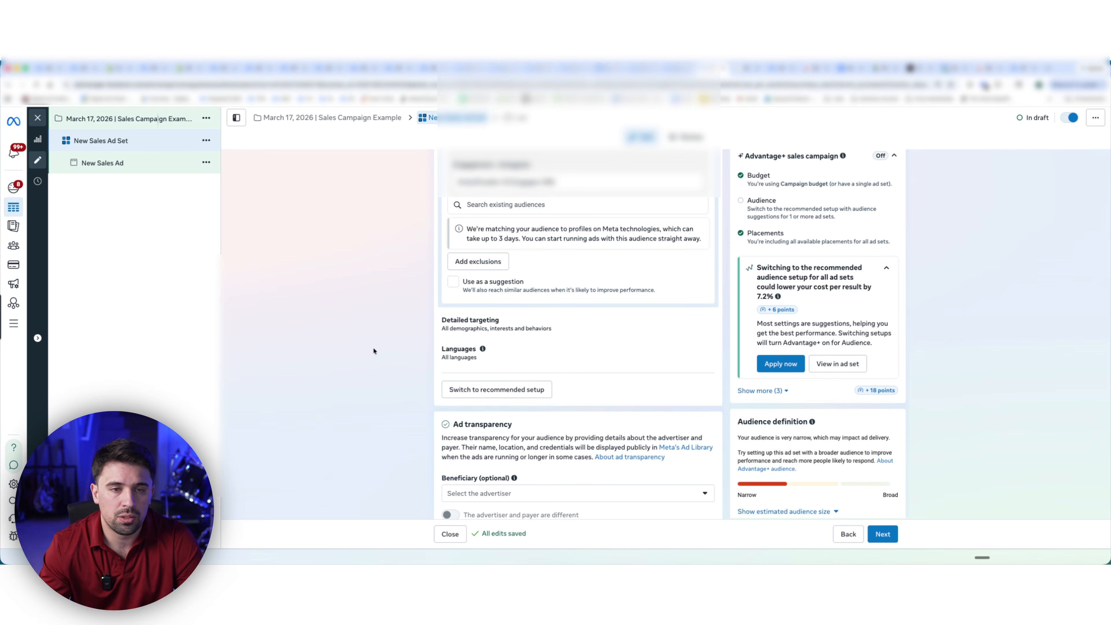
pyautogui.click(511, 356)
pyautogui.scroll(-5, 513, 359)
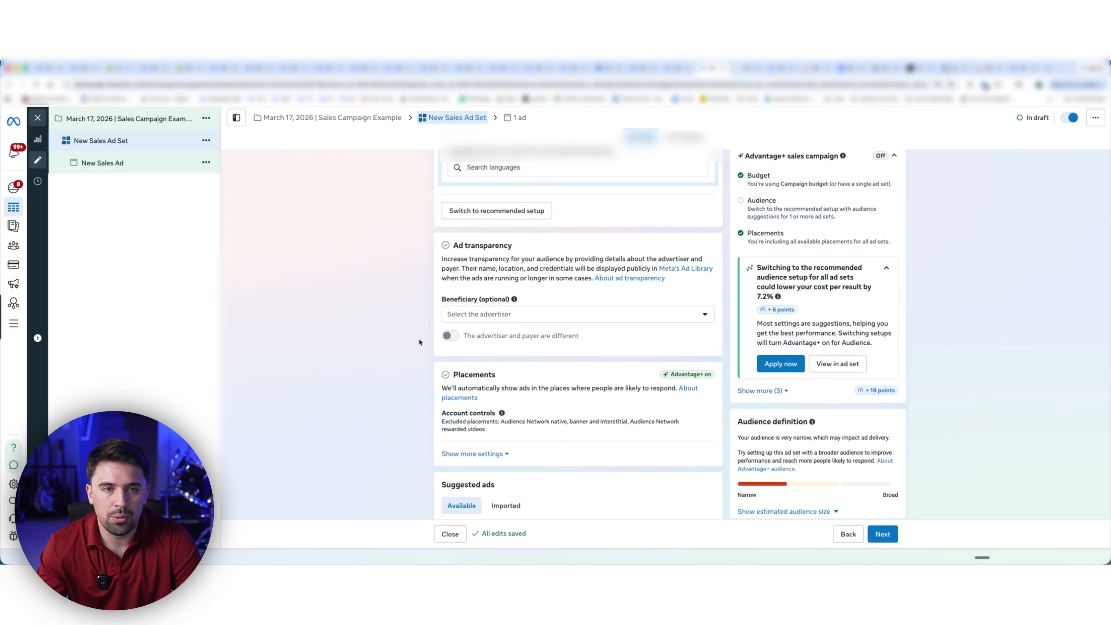
pyautogui.scroll(5, 366, 272)
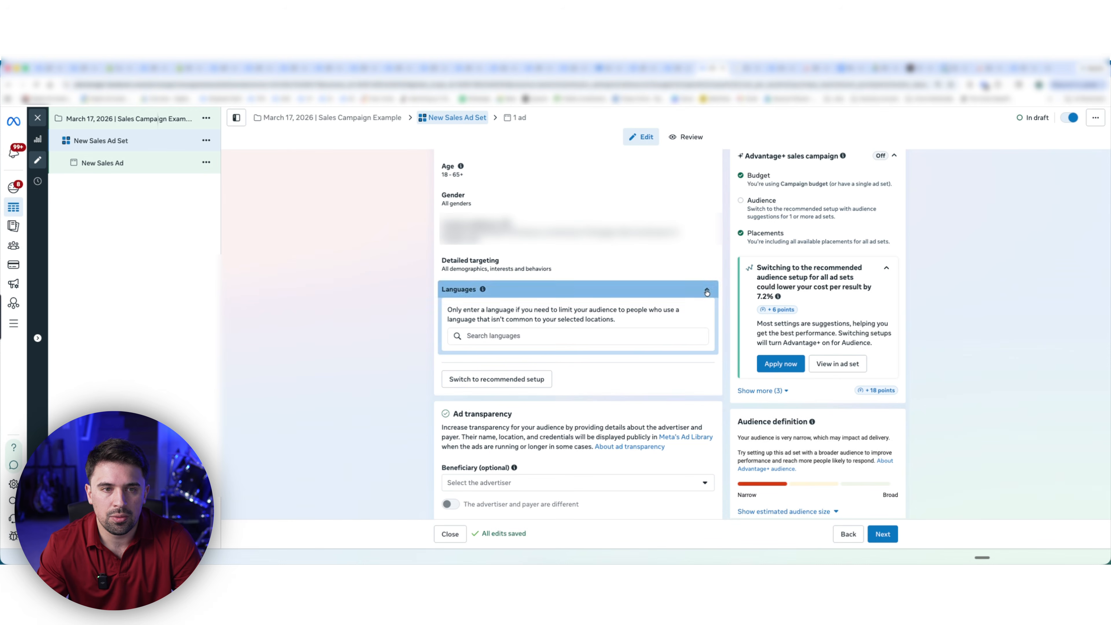
pyautogui.click(254, 308)
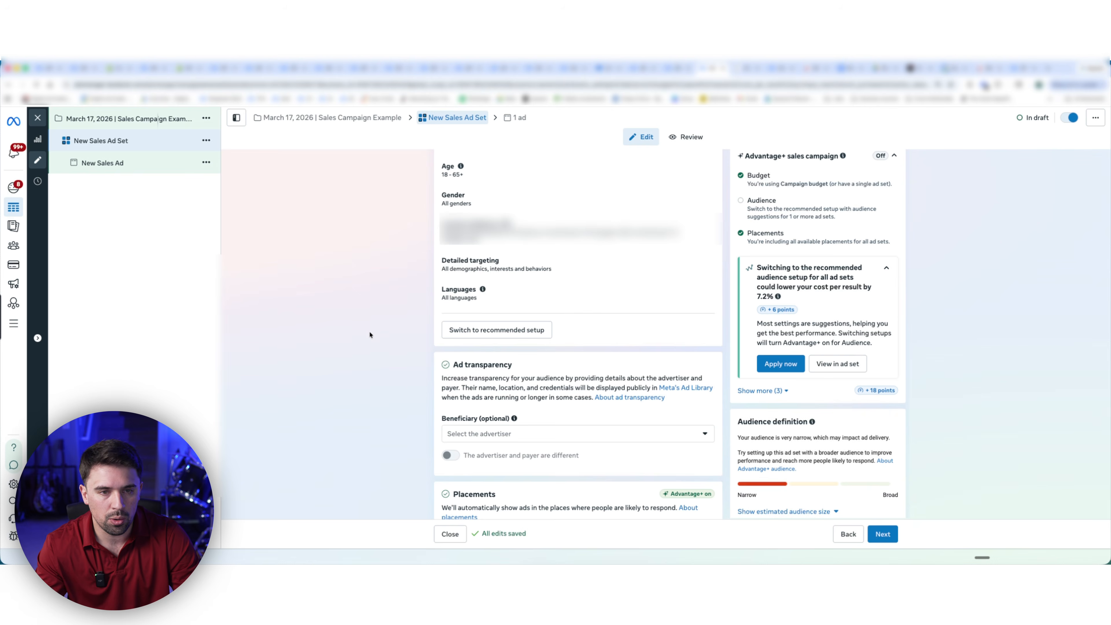
# - View the advertisers available as the ad transparency beneficiary without selecting one
pyautogui.scroll(-3, 371, 332)
pyautogui.scroll(-1, 369, 335)
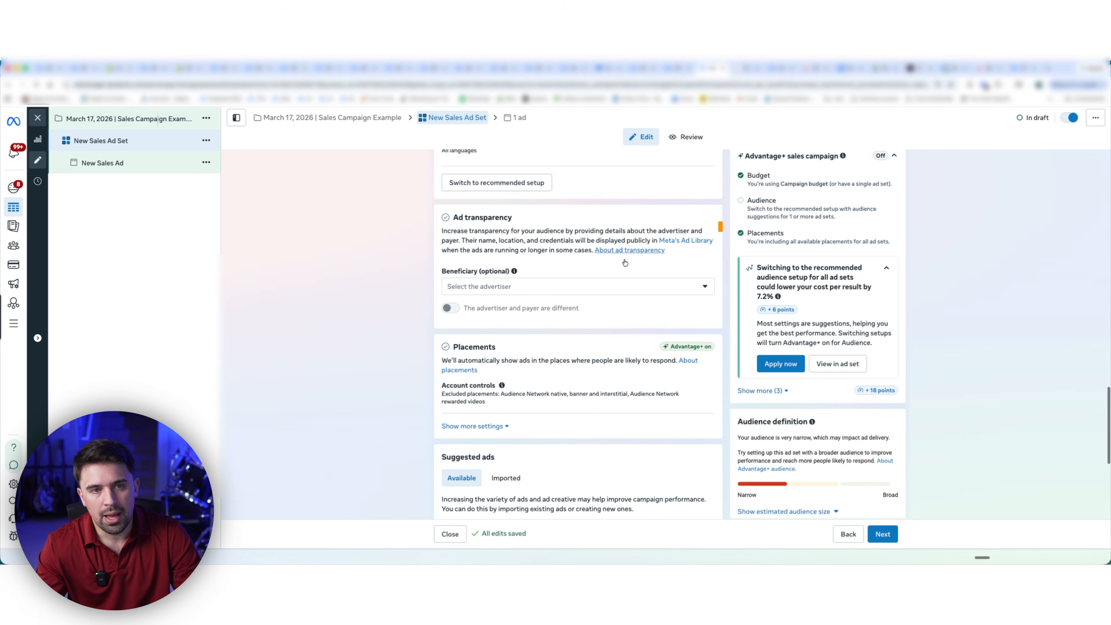
pyautogui.click(516, 287)
pyautogui.click(484, 284)
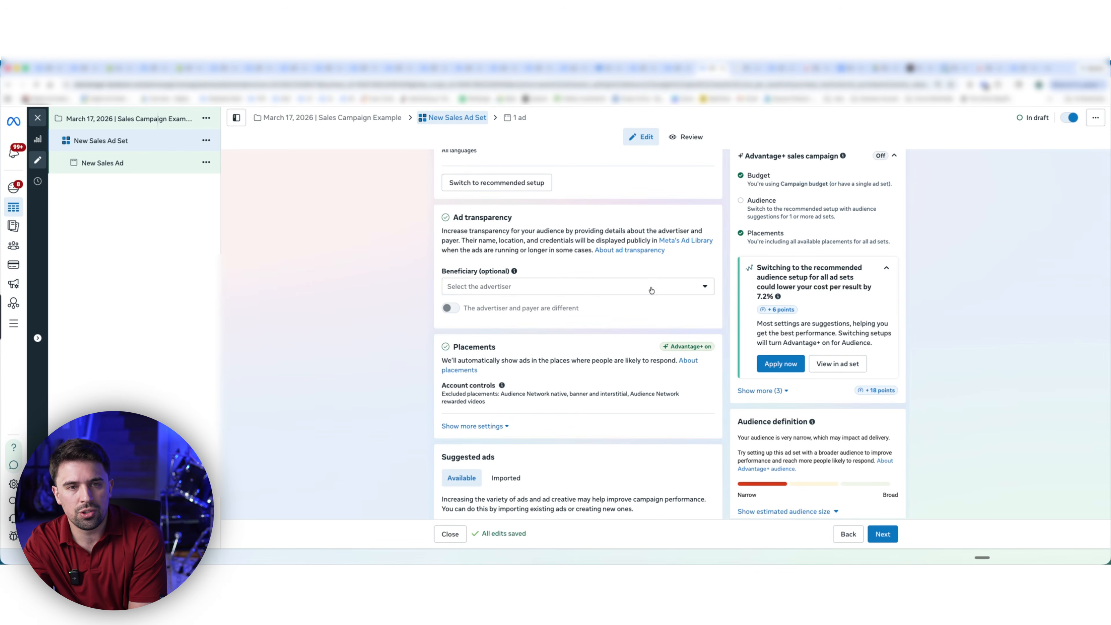
pyautogui.click(596, 288)
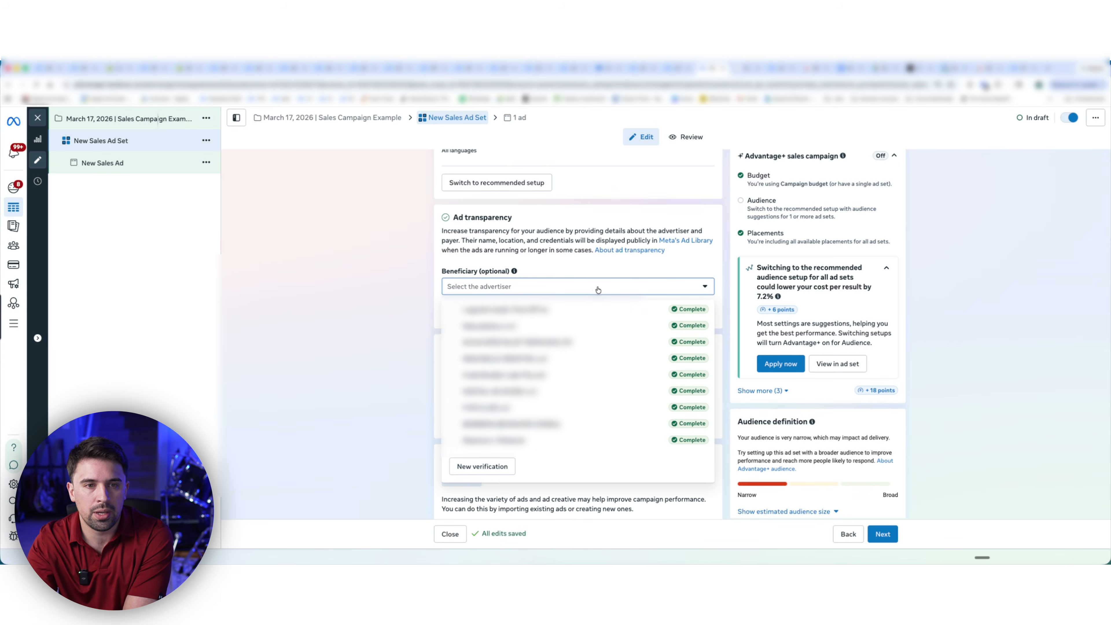
pyautogui.click(567, 282)
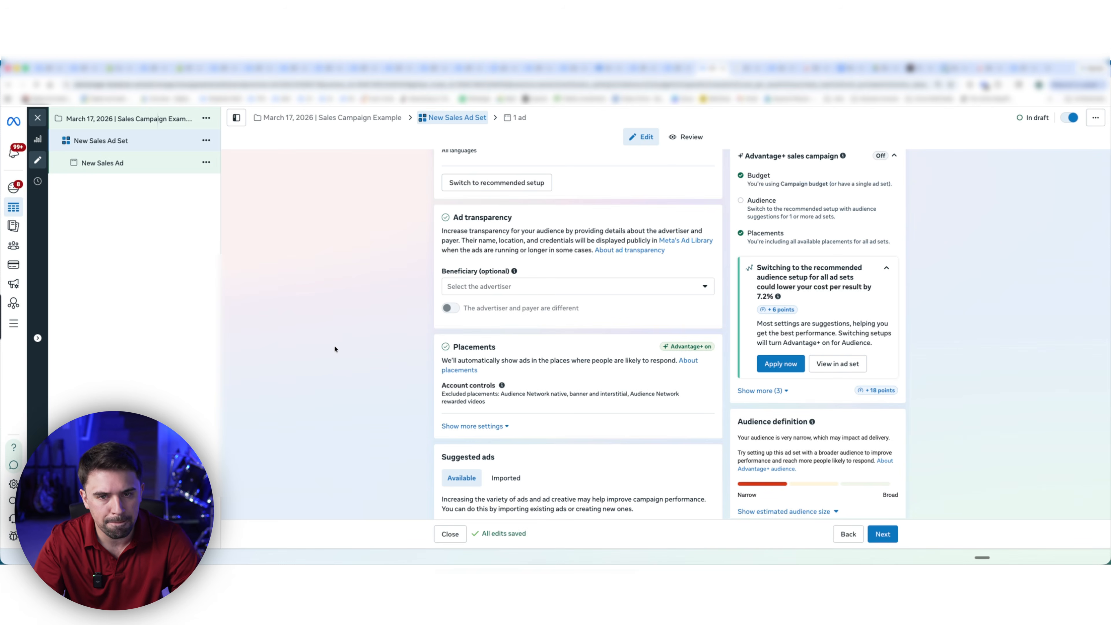
# - Expand the placement settings and exclude Messenger and Threads from the ad set's platforms
pyautogui.scroll(-2, 335, 349)
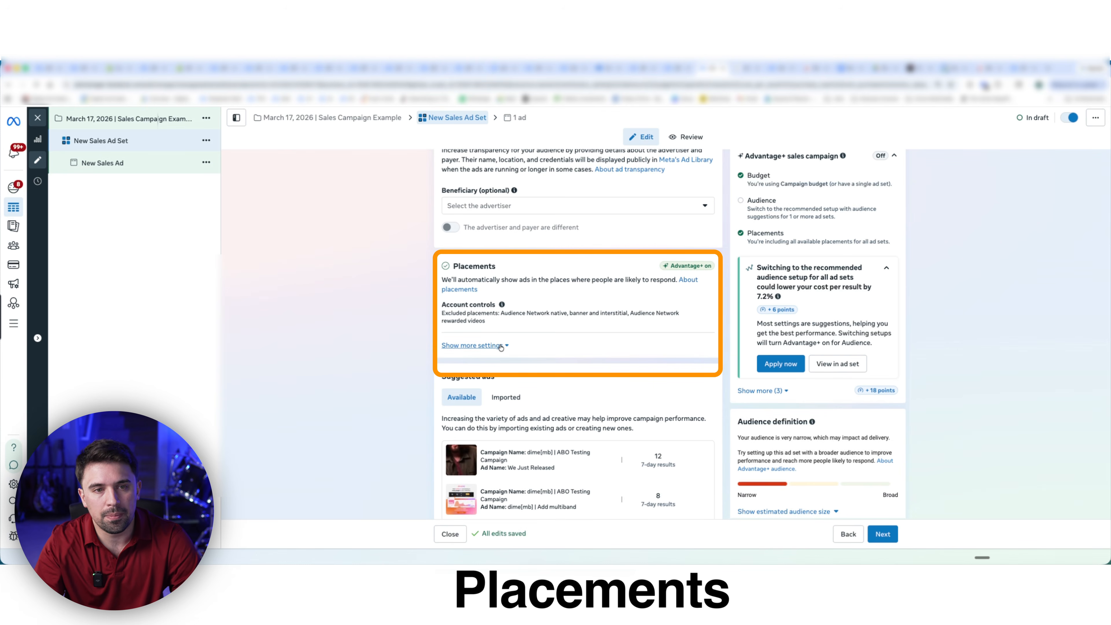
pyautogui.click(502, 346)
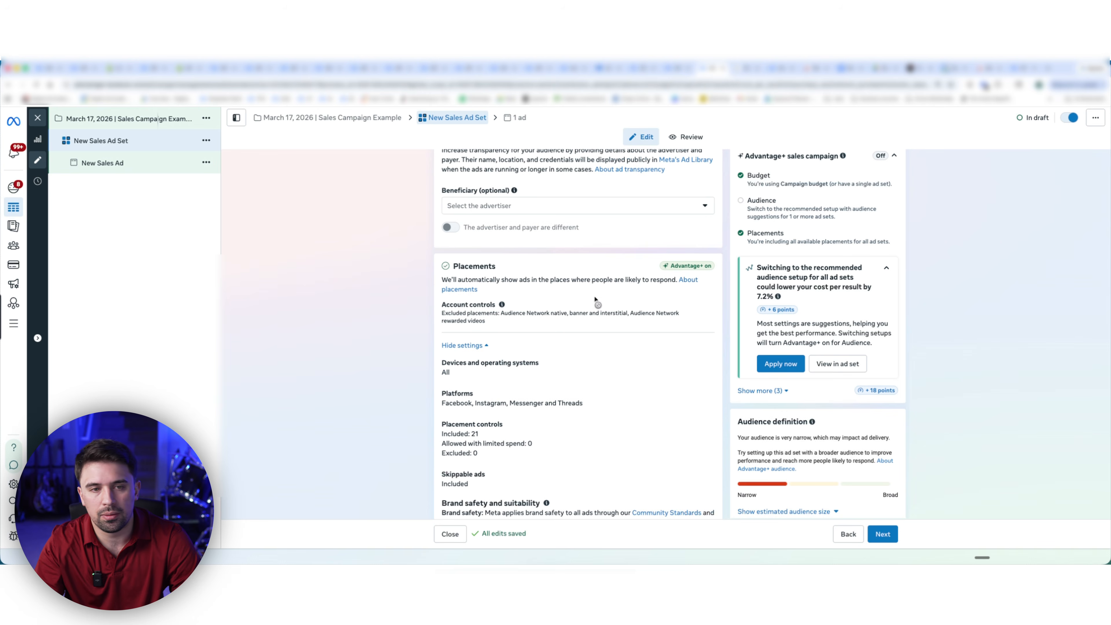
pyautogui.moveTo(577, 318)
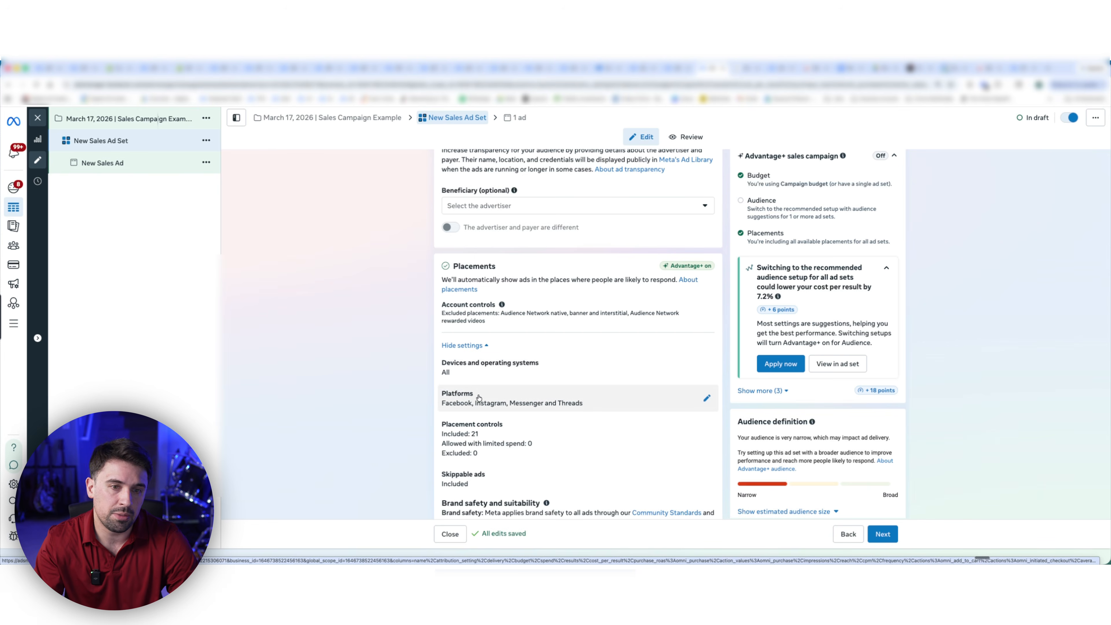
pyautogui.click(531, 407)
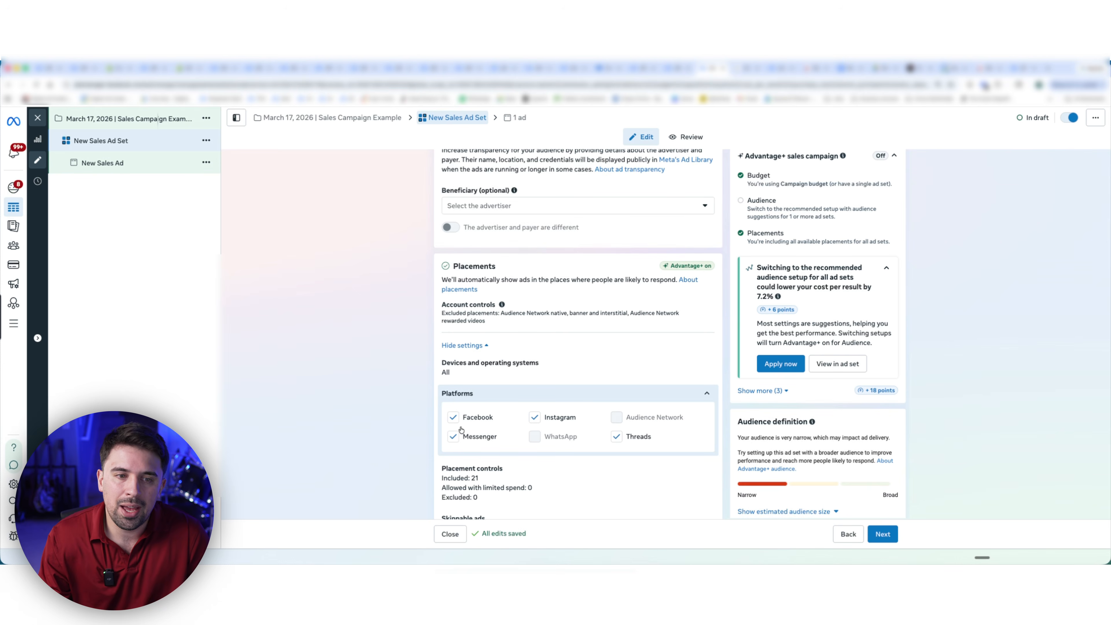
pyautogui.click(453, 436)
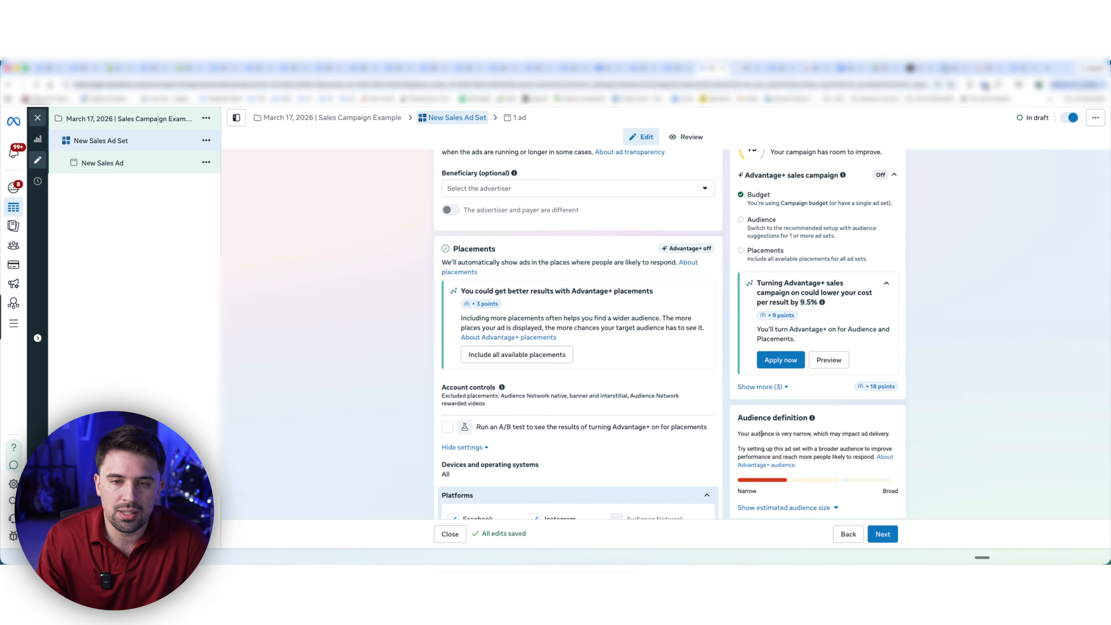
# - Read the audience definition and the recommendations for turning on Advantage+ placements and the Advantage+ sales campaign
pyautogui.moveTo(743, 433); pyautogui.dragTo(893, 435)
pyautogui.click(395, 353)
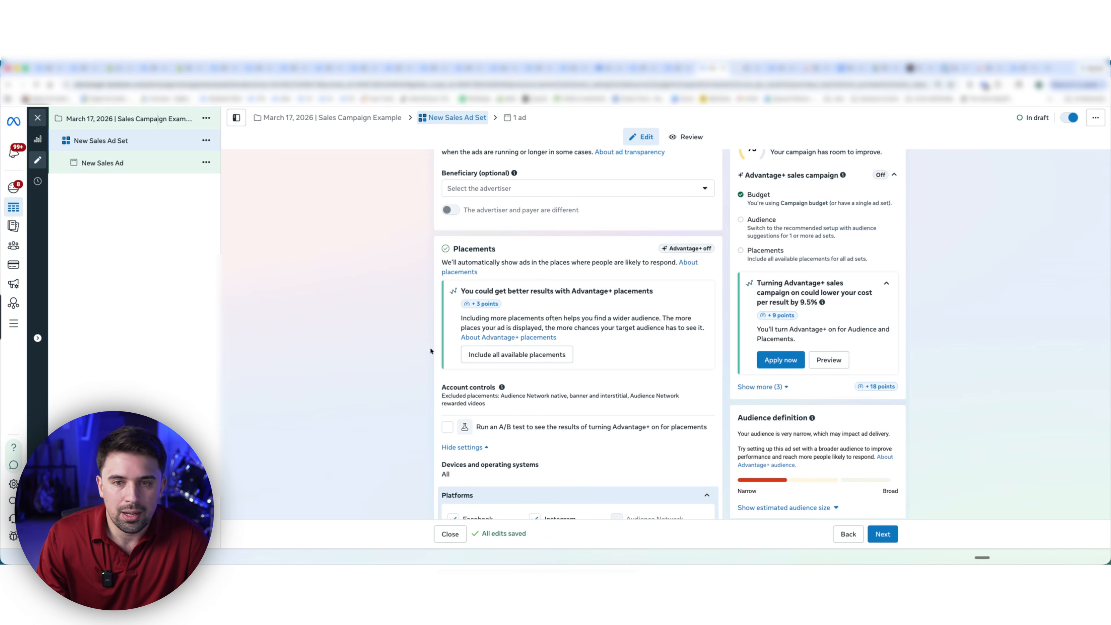
pyautogui.scroll(1, 757, 398)
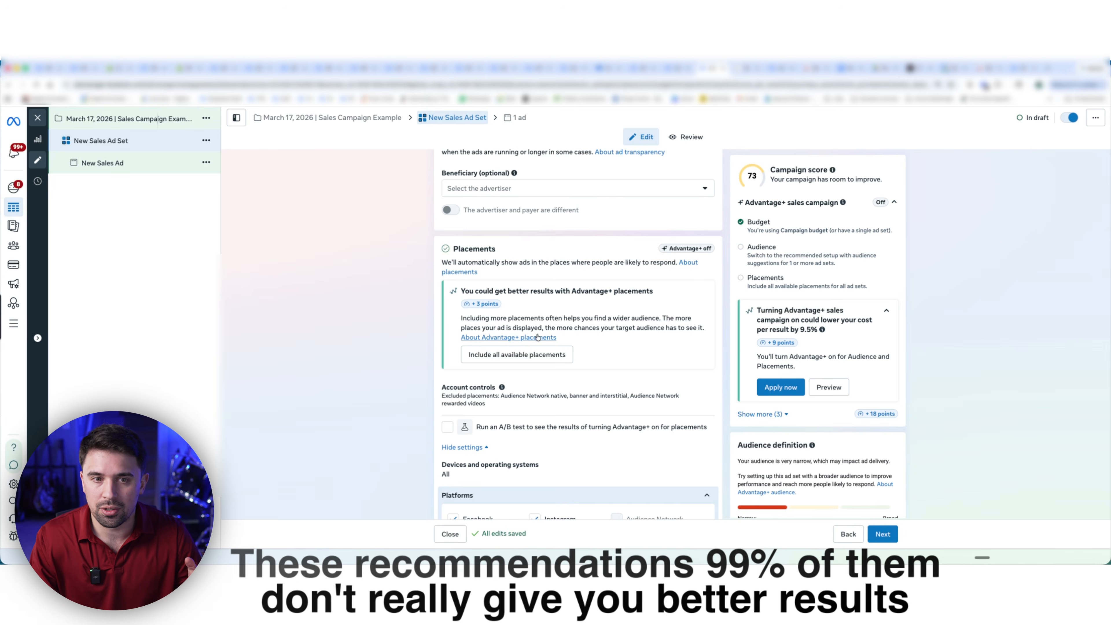
pyautogui.moveTo(790, 328); pyautogui.dragTo(834, 335)
pyautogui.click(868, 332)
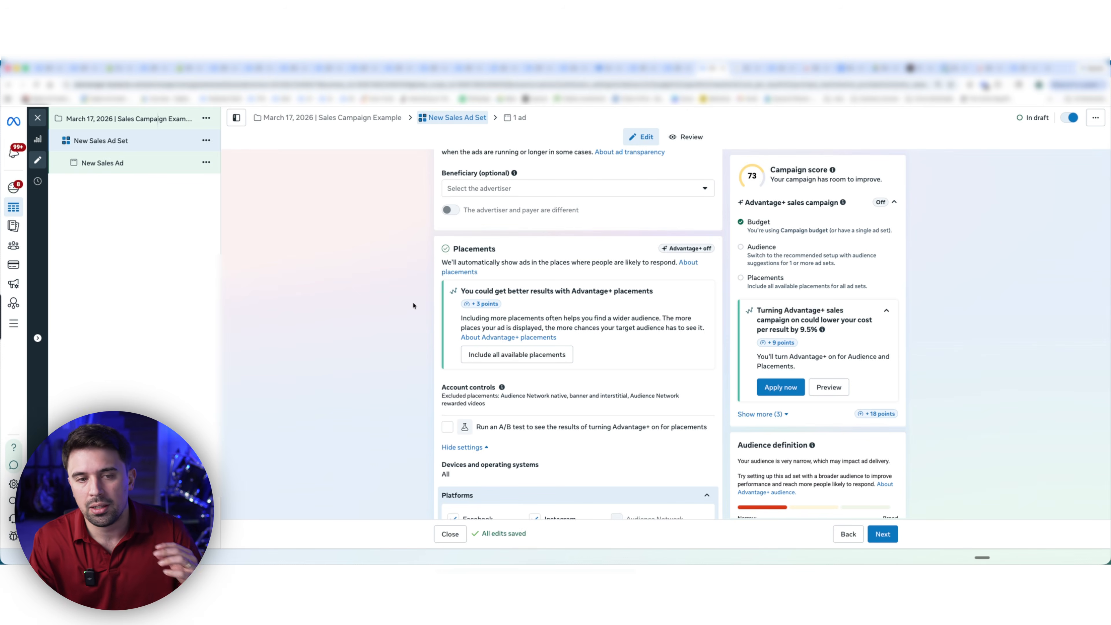
# - Disallow limited spend on excluded placements in the placement controls
pyautogui.scroll(-2, 413, 305)
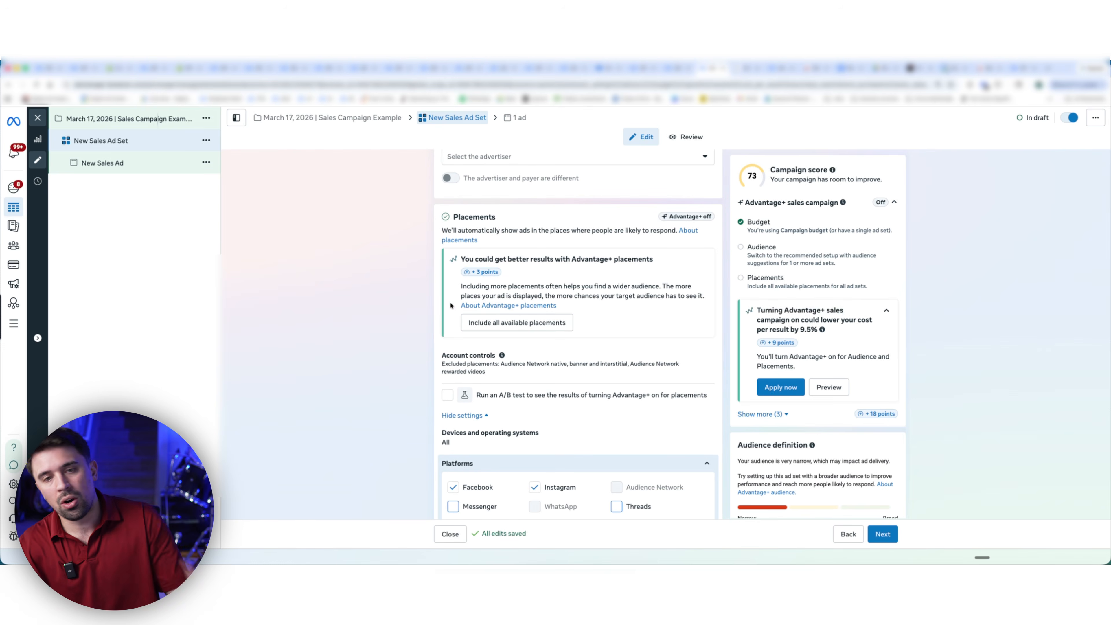
pyautogui.scroll(-4, 414, 388)
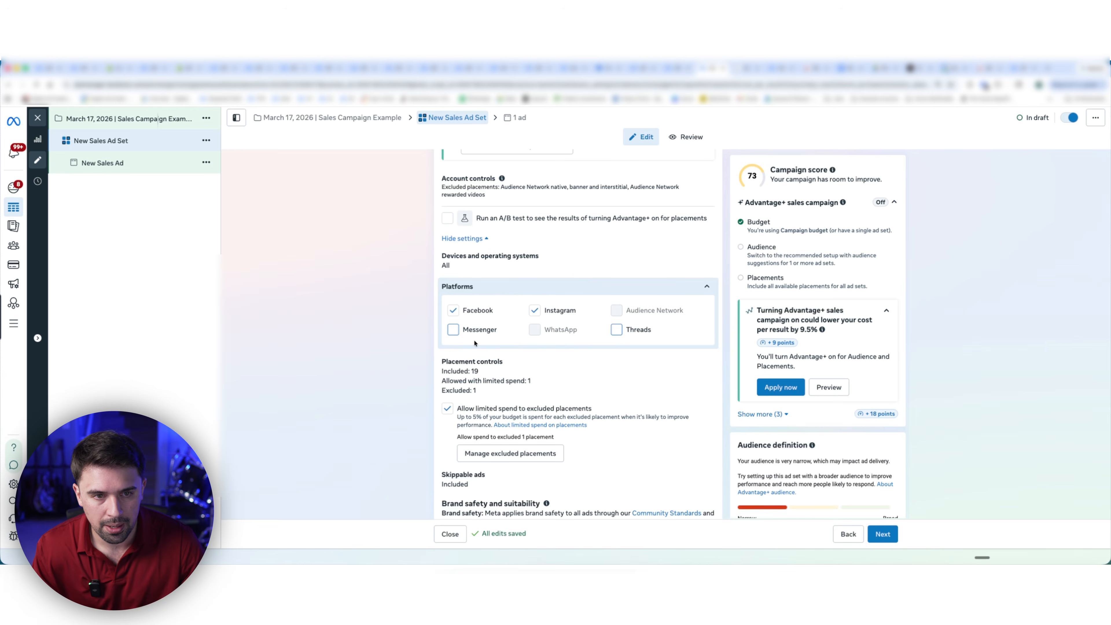
pyautogui.scroll(-2, 405, 369)
pyautogui.click(447, 317)
pyautogui.scroll(-7, 404, 345)
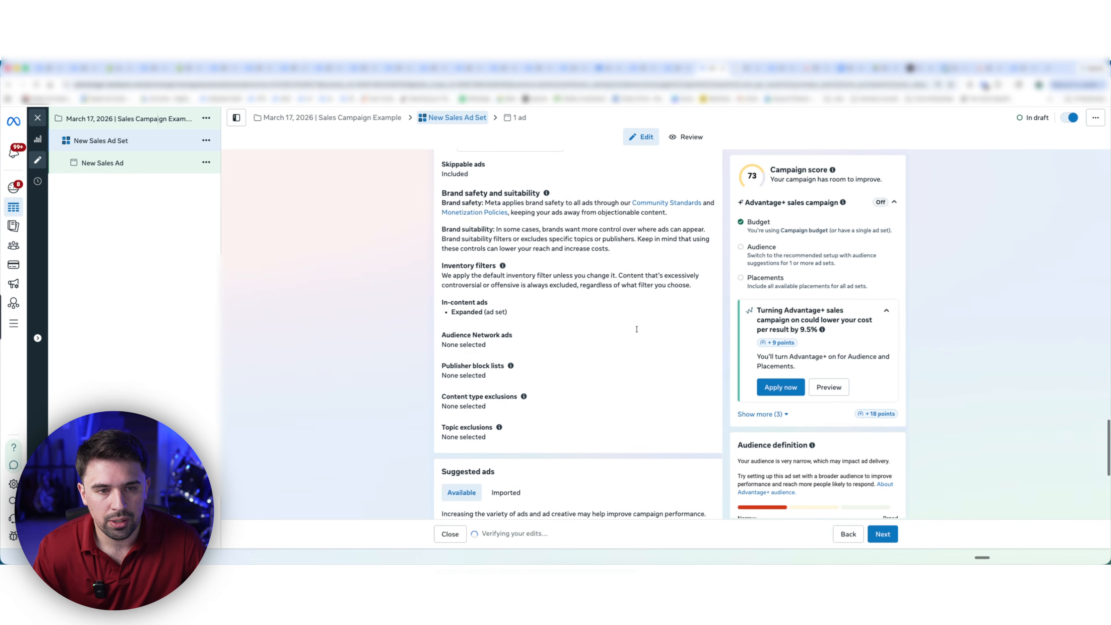
# - Include Messenger and Threads again among the ad set's placement platforms
pyautogui.scroll(4, 485, 350)
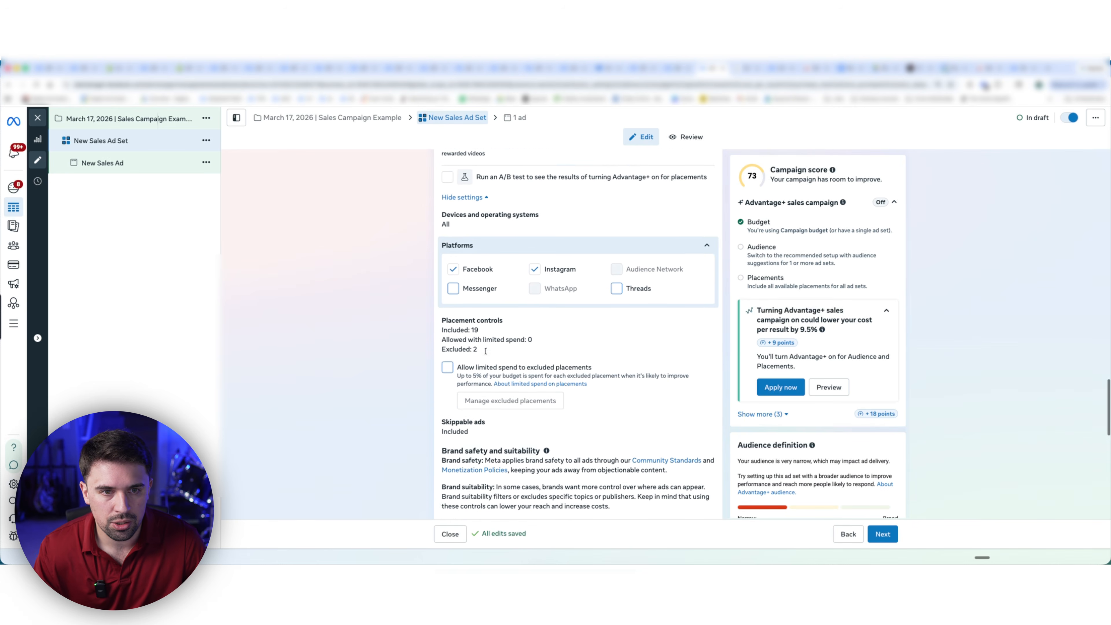
pyautogui.scroll(7, 611, 314)
pyautogui.scroll(-5, 525, 343)
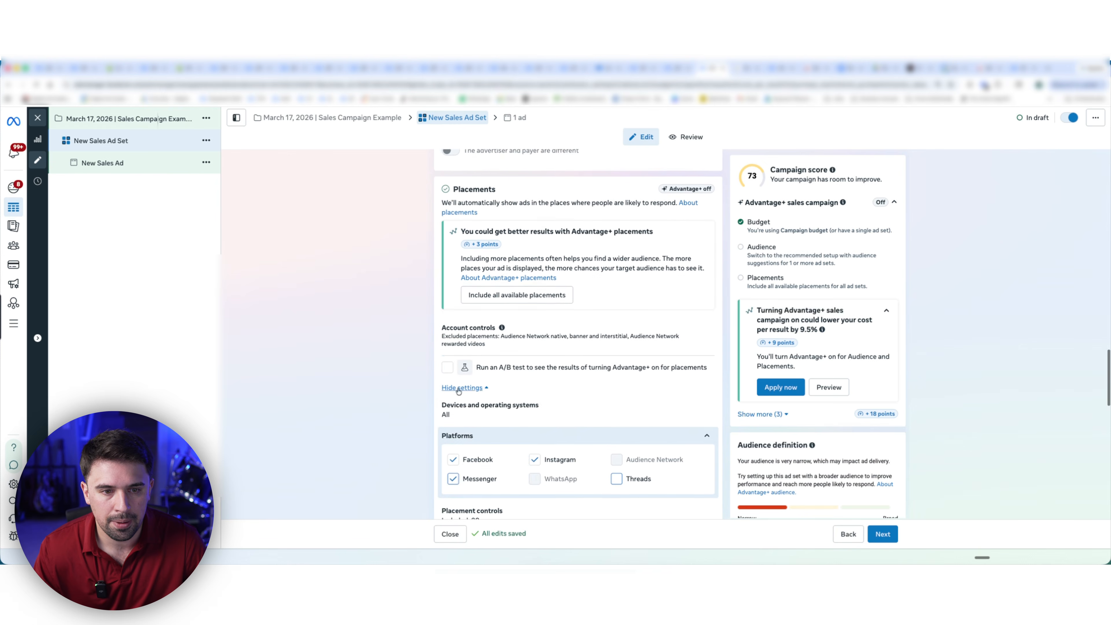
pyautogui.click(616, 376)
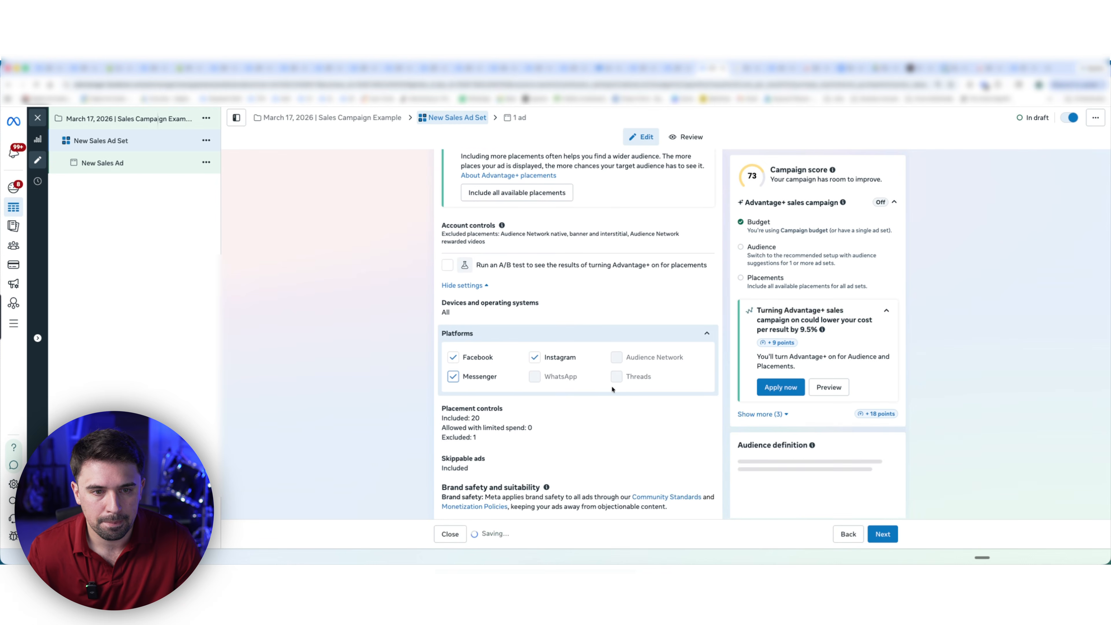
pyautogui.scroll(3, 635, 244)
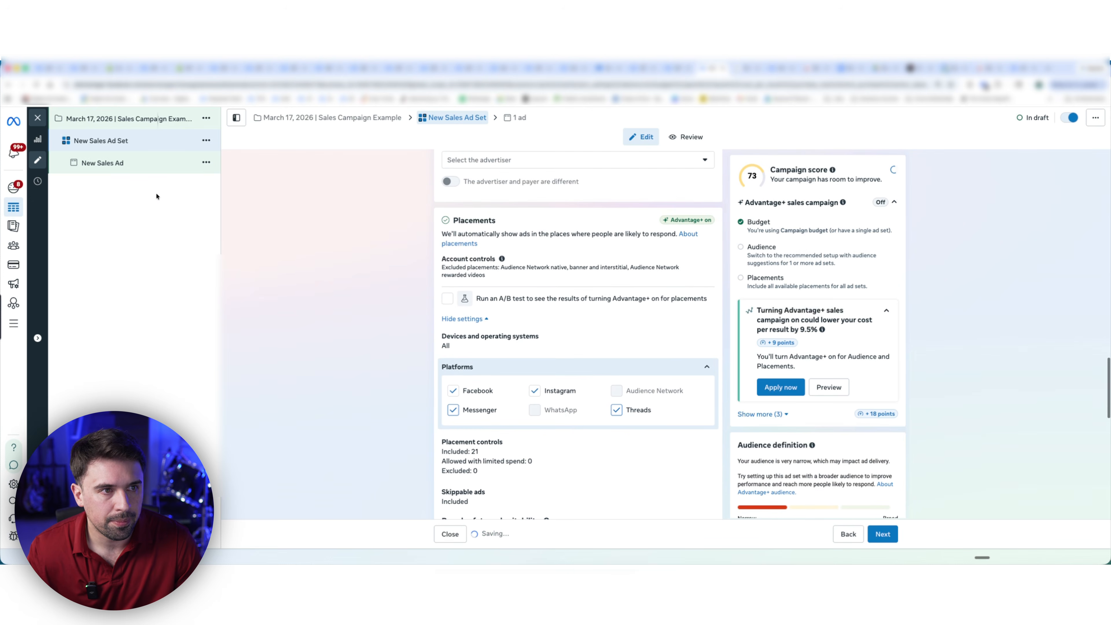
# - Set the ad set's performance goal to Maximize value of conversions
pyautogui.scroll(15, 541, 244)
pyautogui.scroll(3, 541, 244)
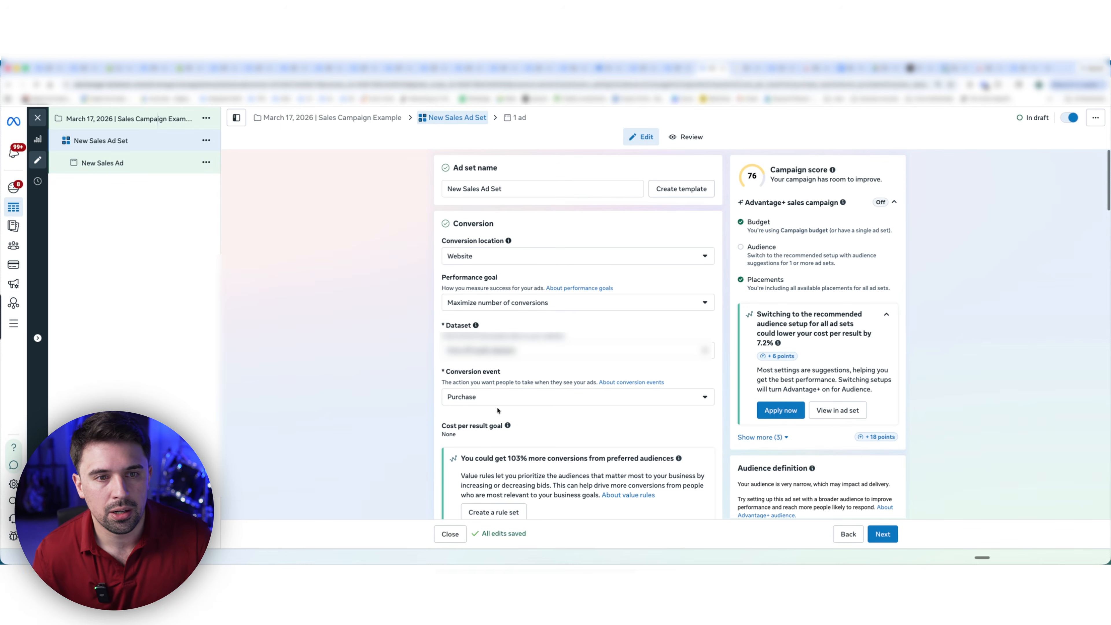
pyautogui.tripleClick(512, 188)
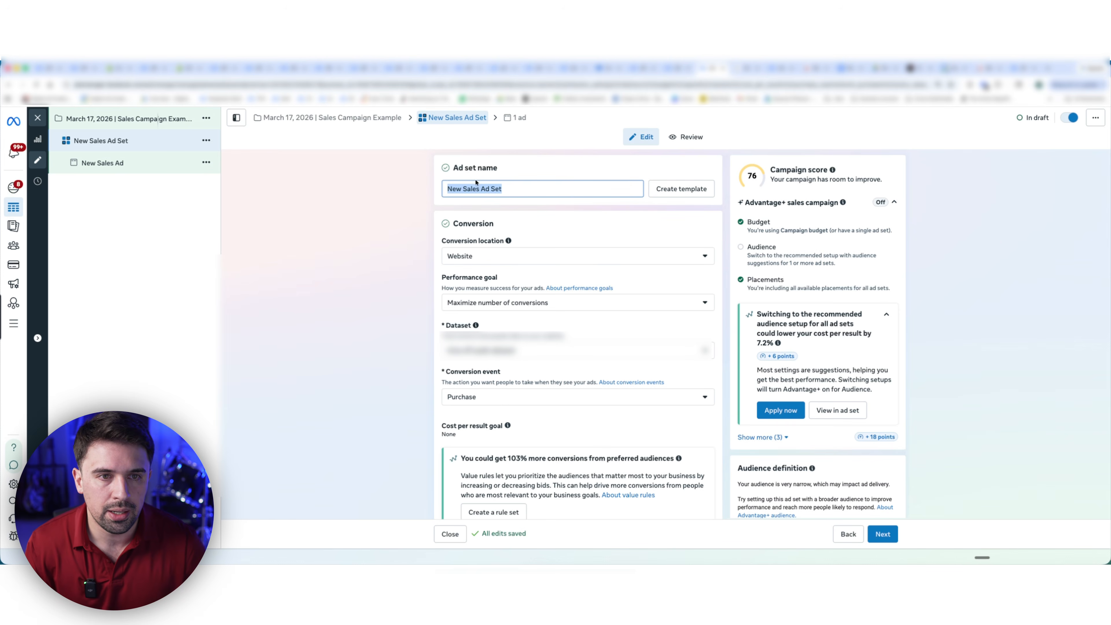
pyautogui.scroll(-5, 421, 312)
pyautogui.scroll(5, 422, 310)
pyautogui.click(558, 280)
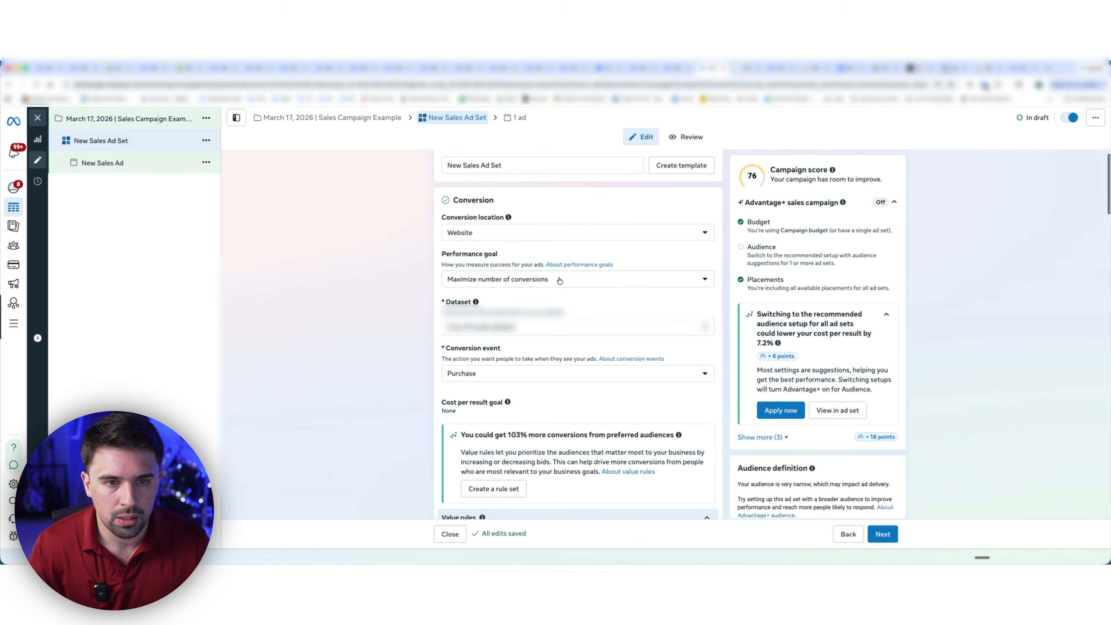
pyautogui.click(509, 340)
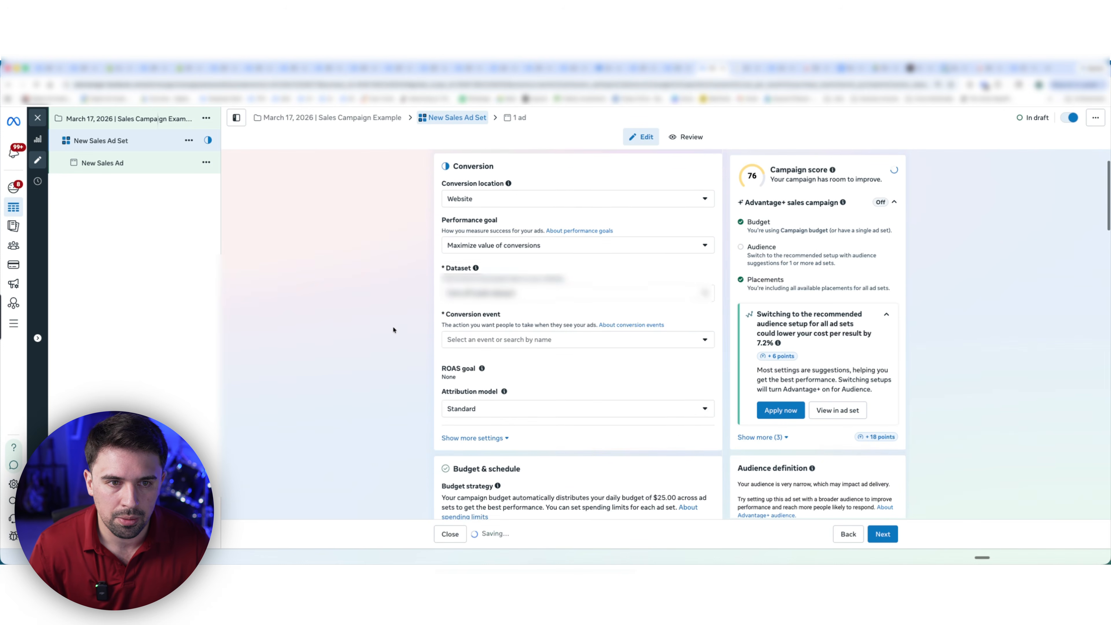
# - Rename the ad set "Max Value | MOF Retargeting" and choose Purchase as its conversion event
pyautogui.scroll(-6, 503, 333)
pyautogui.scroll(-6, 504, 333)
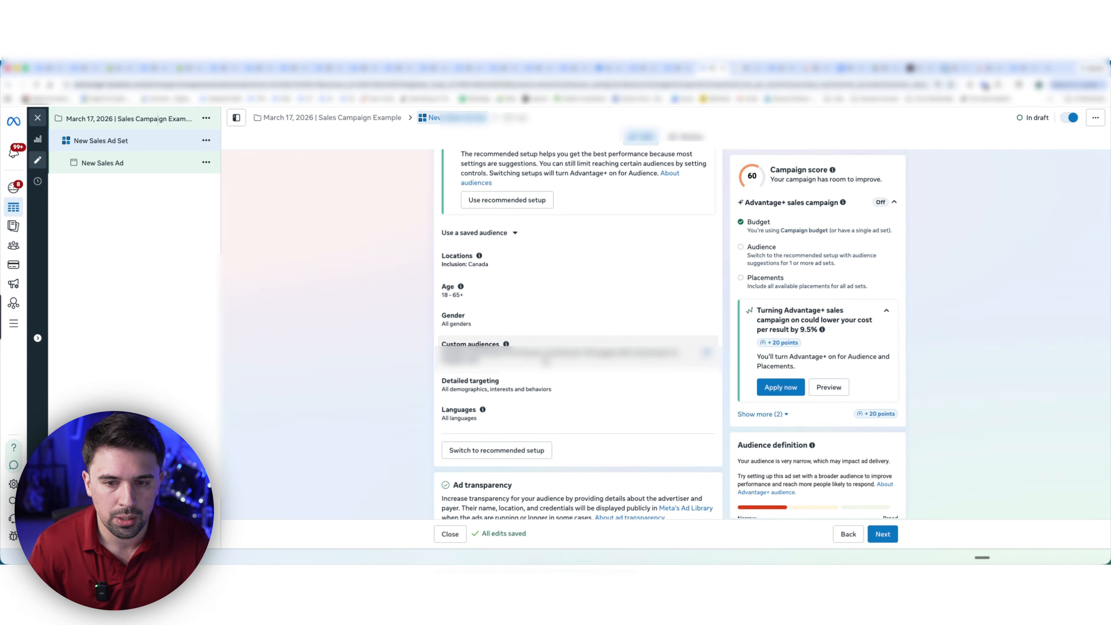
pyautogui.scroll(-4, 536, 361)
pyautogui.scroll(-4, 468, 356)
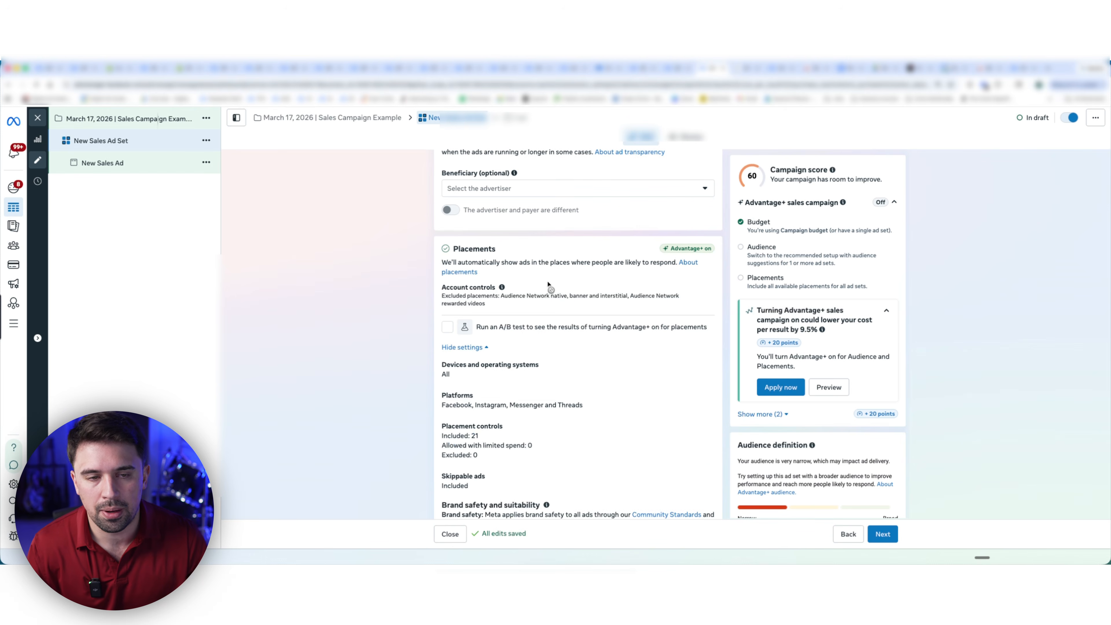
pyautogui.write('Max Value |')
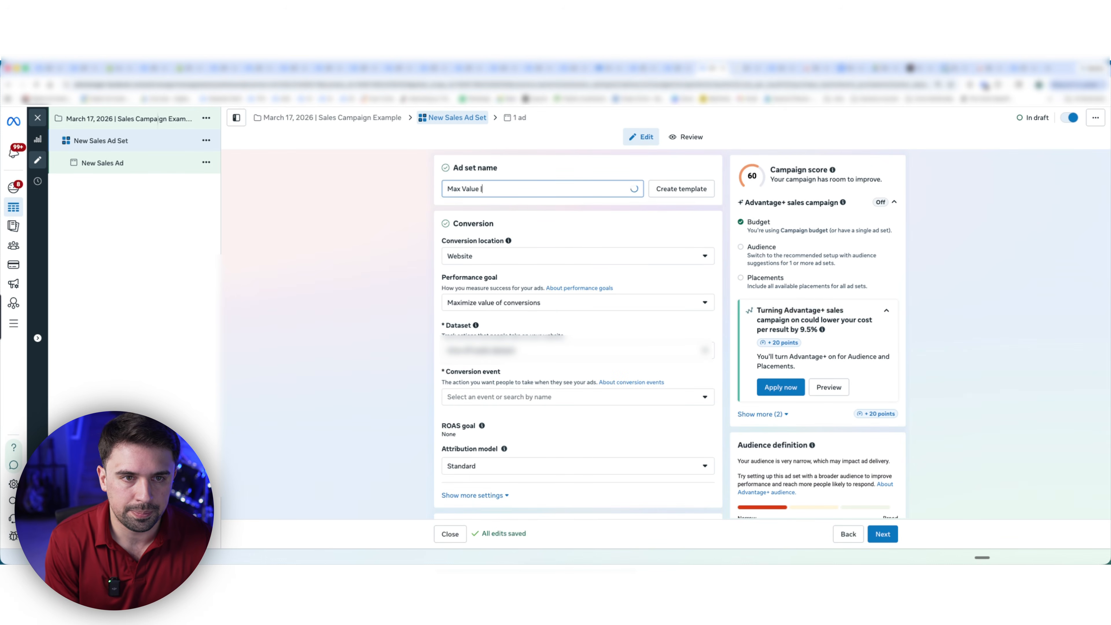
pyautogui.write(' MOF Retargeting')
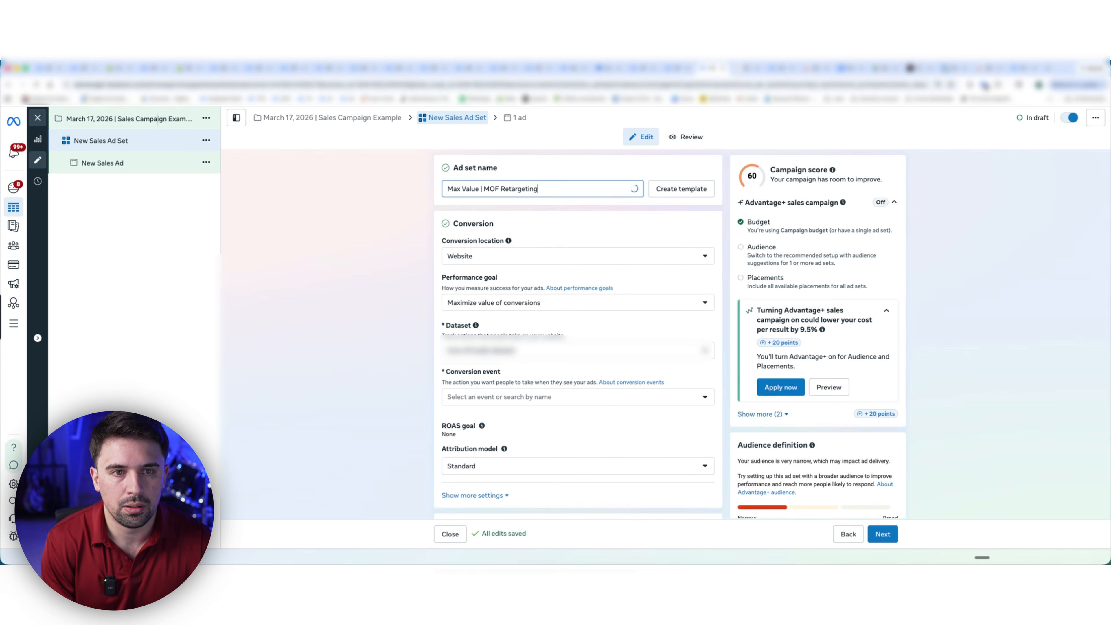
pyautogui.click(354, 294)
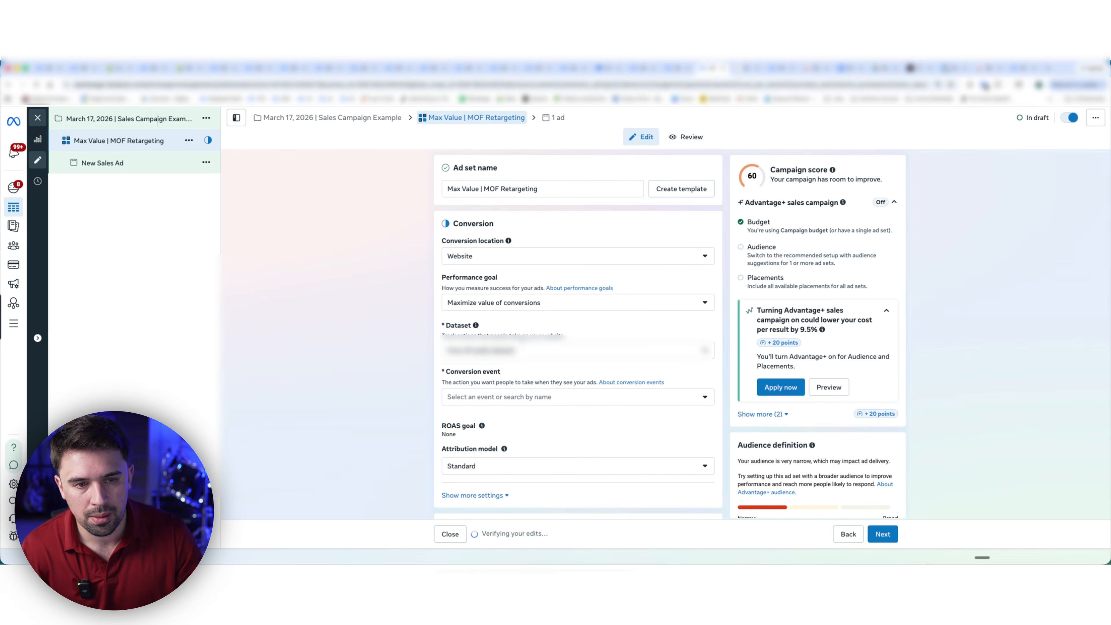
pyautogui.click(520, 396)
pyautogui.click(483, 242)
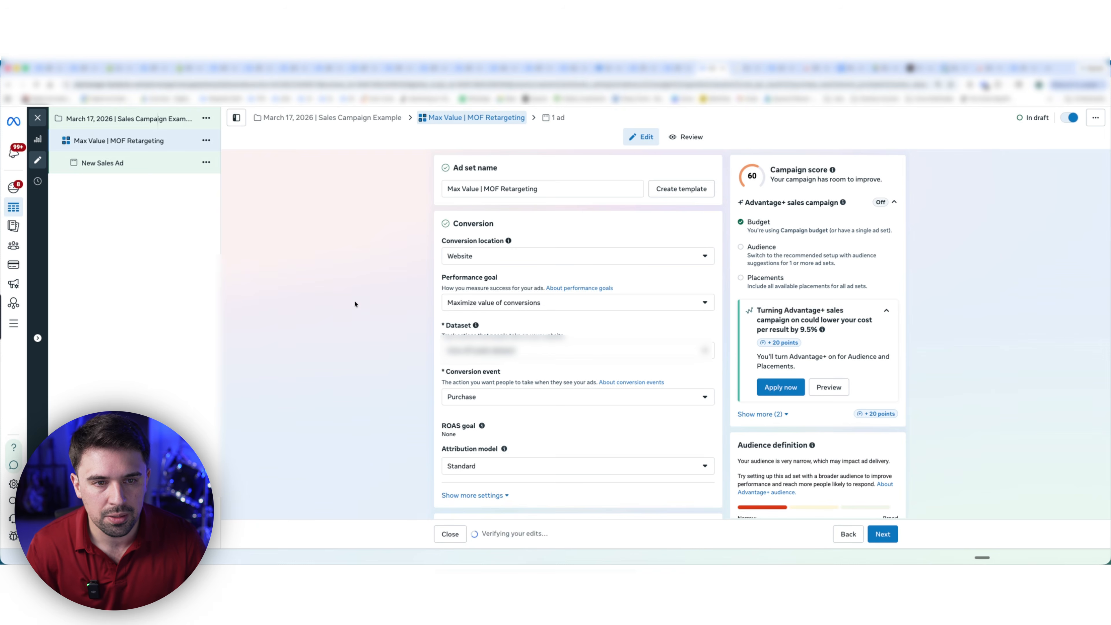
# - Append "| Adv+ Placements" to the end of the ad set name
pyautogui.scroll(-7, 446, 308)
pyautogui.scroll(-8, 446, 315)
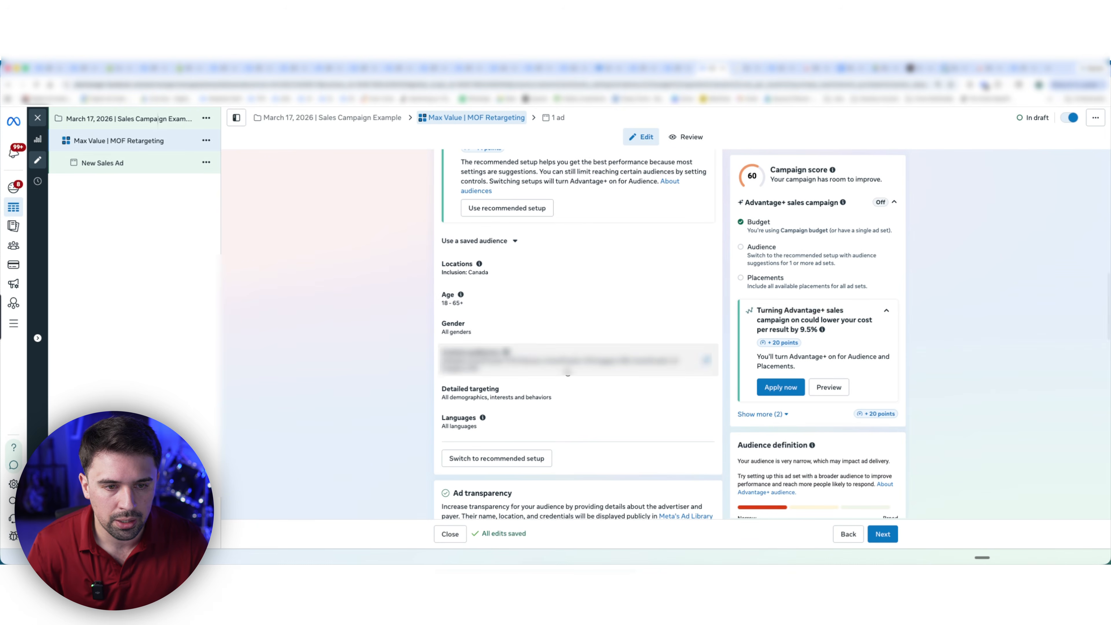
pyautogui.scroll(-6, 478, 414)
pyautogui.scroll(20, 498, 312)
pyautogui.click(568, 187)
pyautogui.write('| Adv')
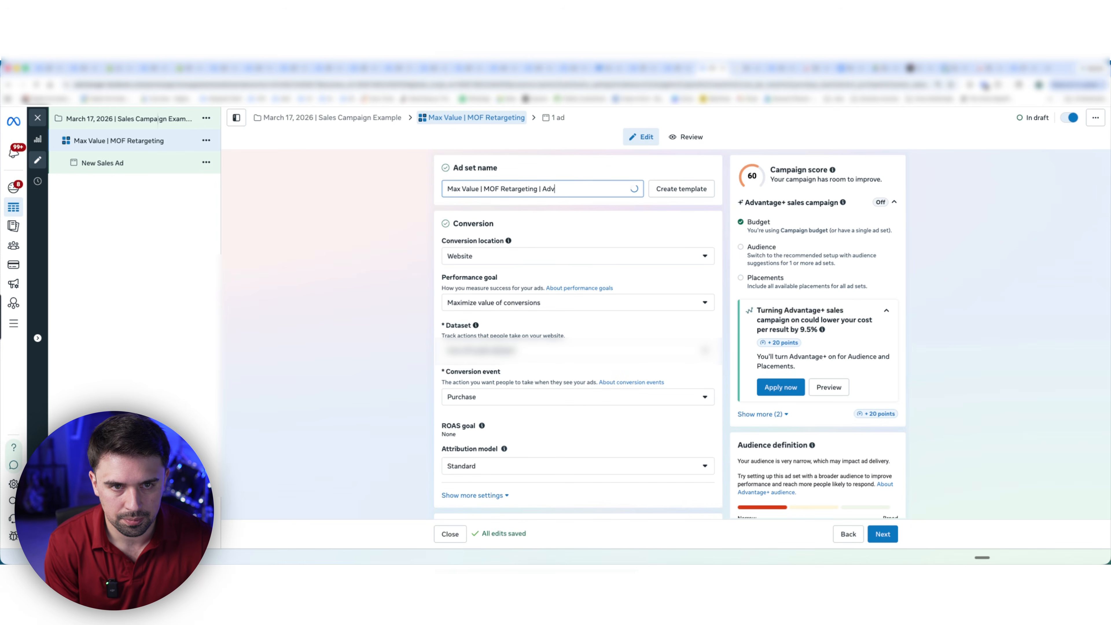
pyautogui.write('+ Placements')
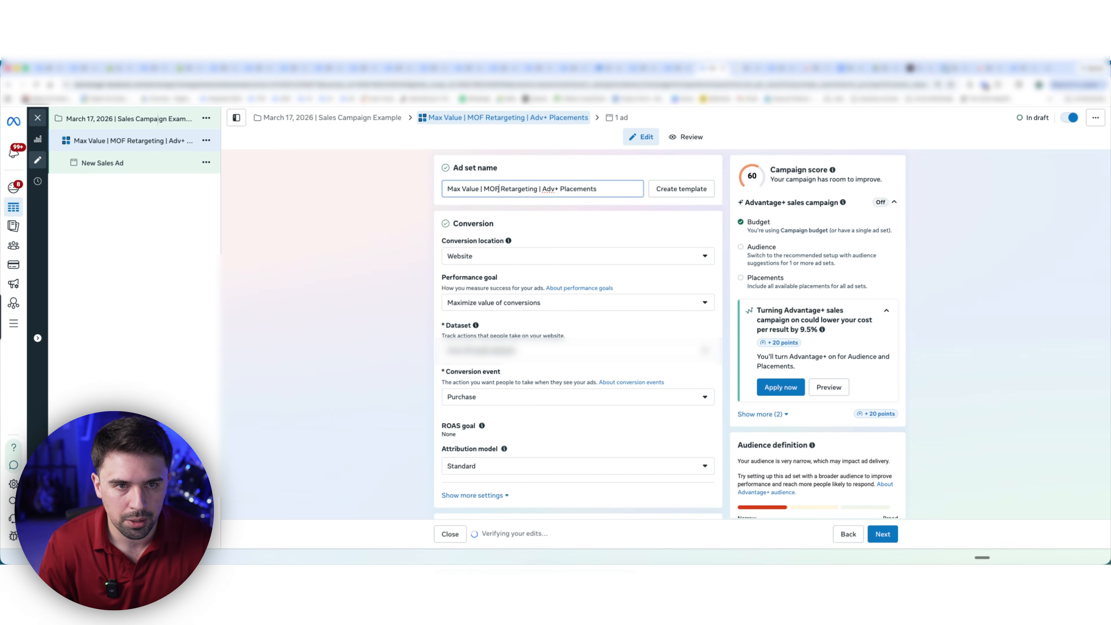
pyautogui.click(312, 374)
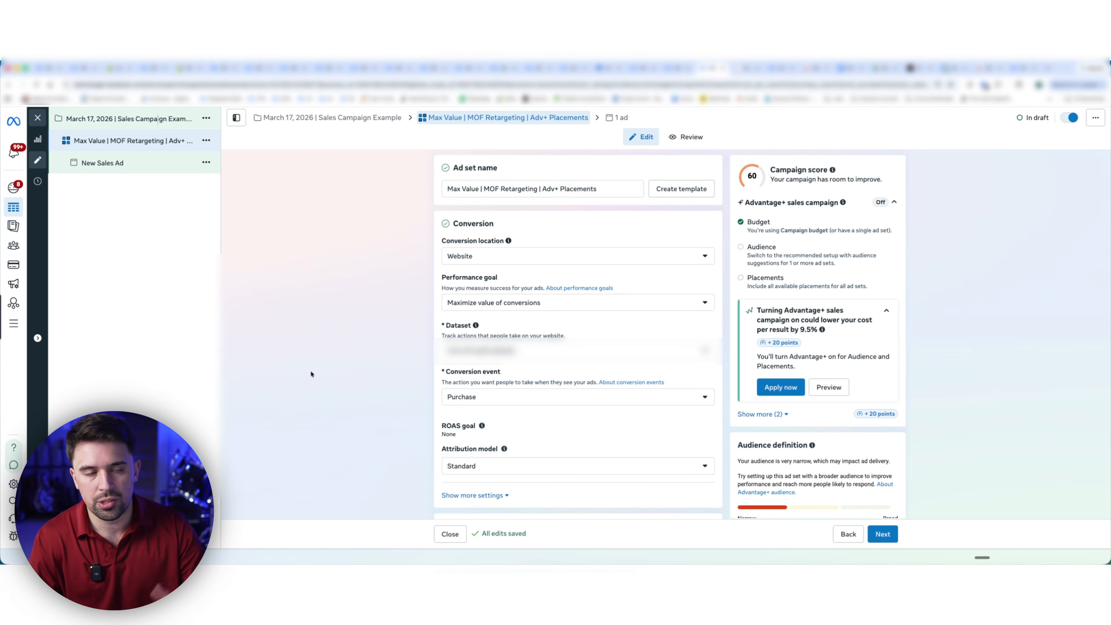
# - Open the new sales ad and choose a different Facebook Page as its identity
pyautogui.click(124, 171)
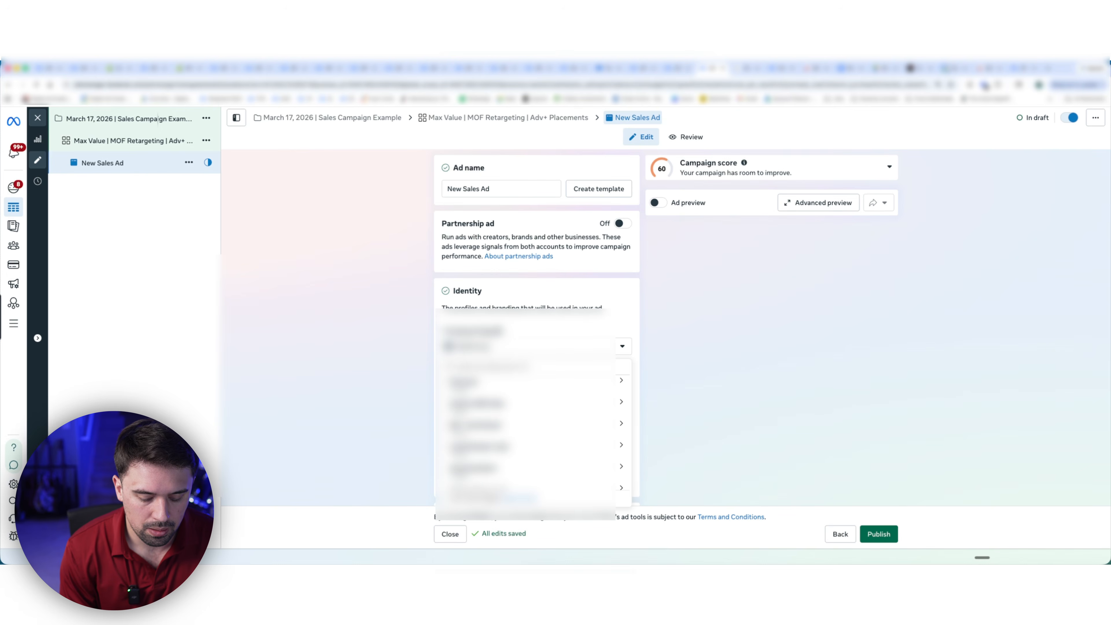
pyautogui.click(516, 406)
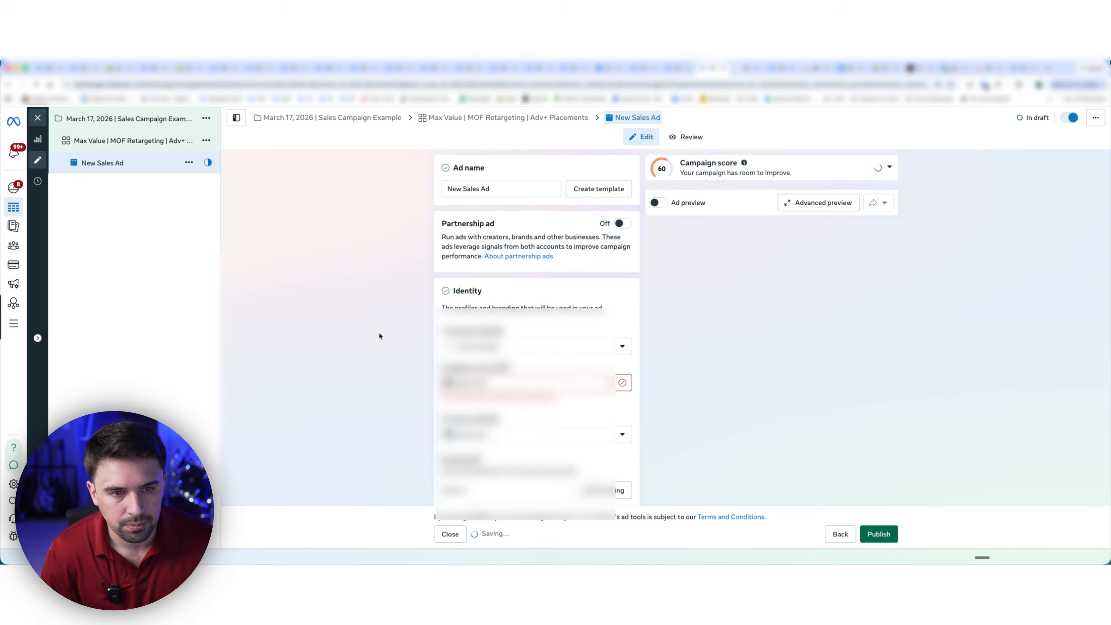
pyautogui.scroll(-5, 366, 328)
pyautogui.scroll(3, 368, 328)
pyautogui.scroll(2, 367, 328)
# - Set the ad to use an existing post with multi-advertiser ads off, and expand the remaining ad setup settings
pyautogui.scroll(-3, 411, 330)
pyautogui.scroll(-4, 412, 331)
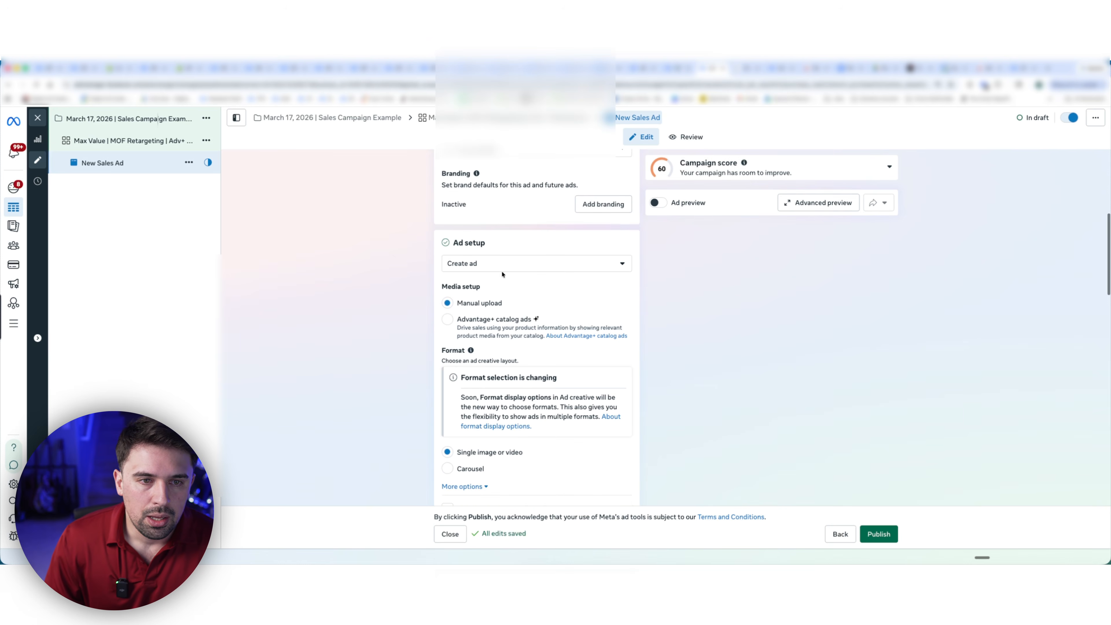
pyautogui.click(479, 265)
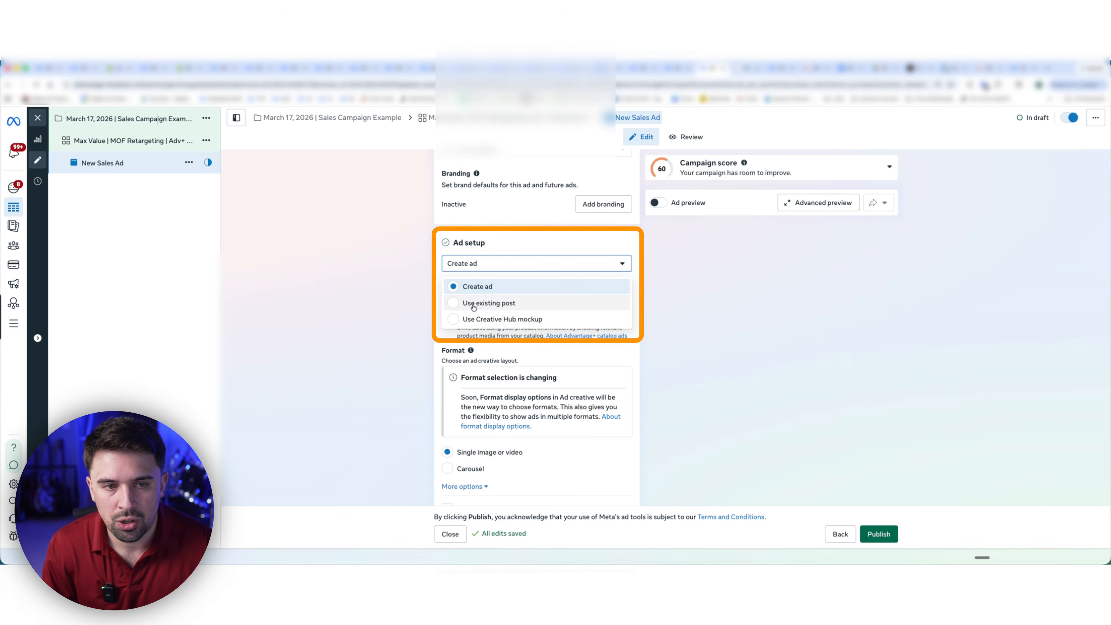
pyautogui.click(492, 303)
pyautogui.click(448, 234)
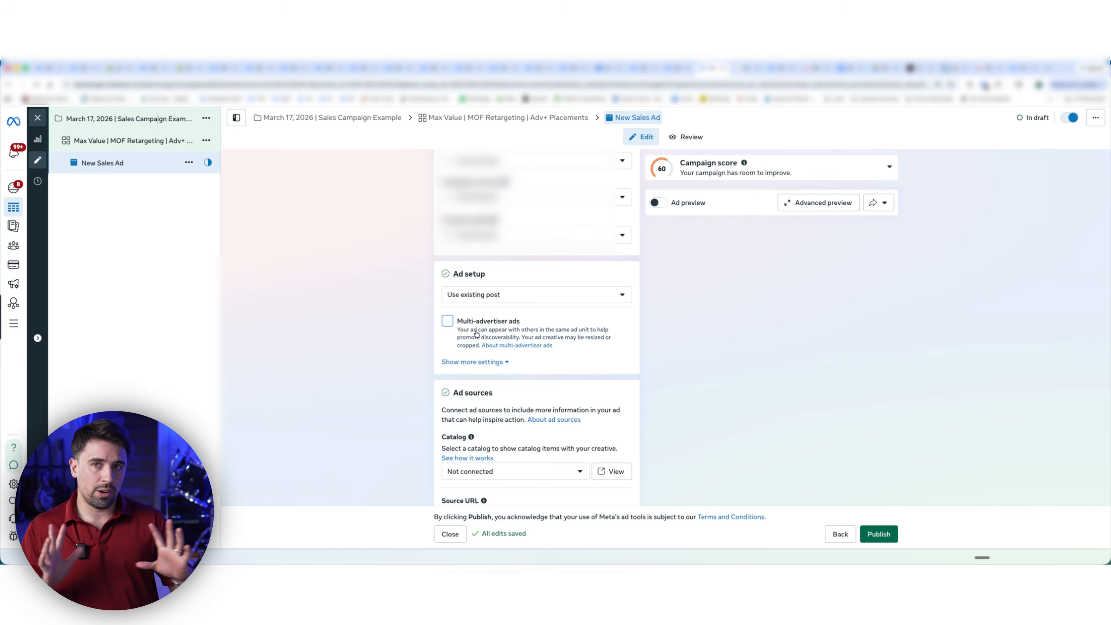
pyautogui.click(472, 361)
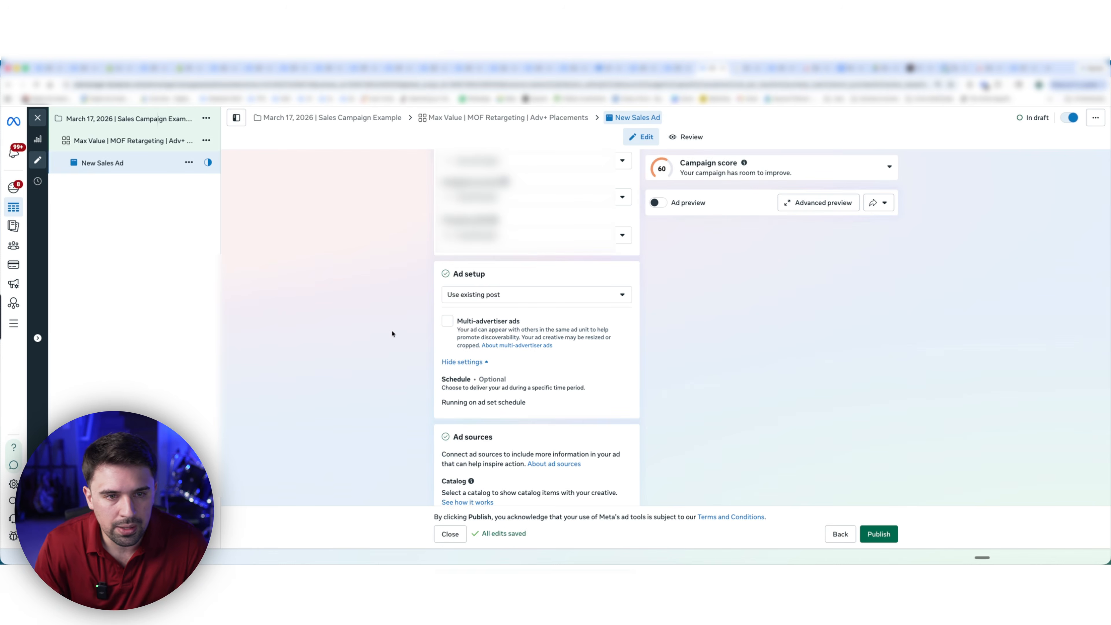
# - Browse the Facebook and Instagram posts available for the ad creative without choosing one
pyautogui.scroll(-3, 478, 313)
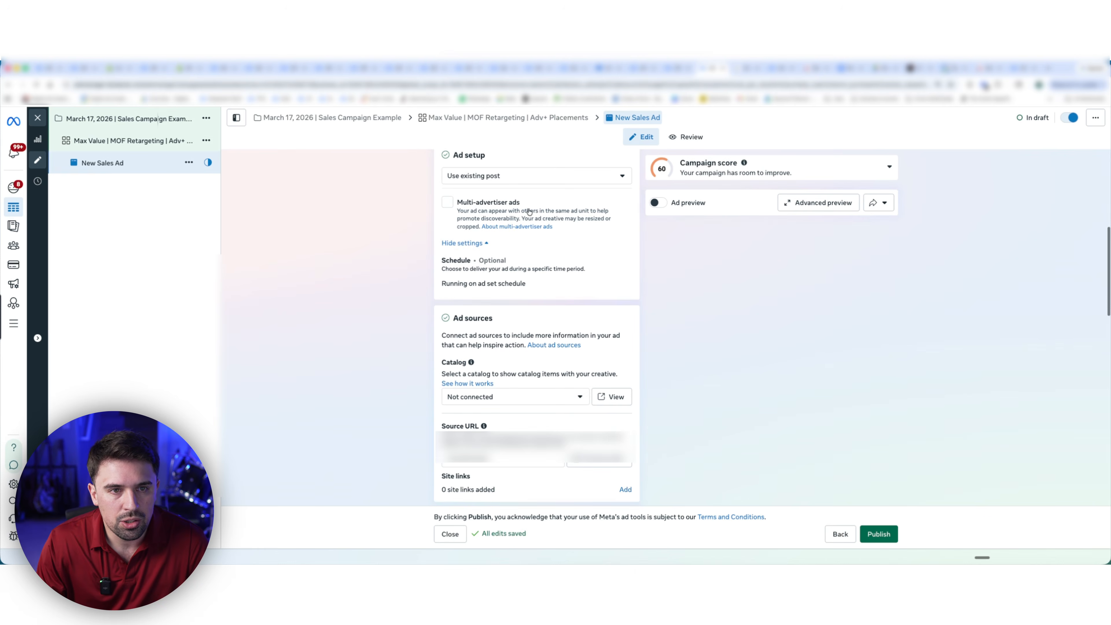
pyautogui.scroll(-5, 477, 218)
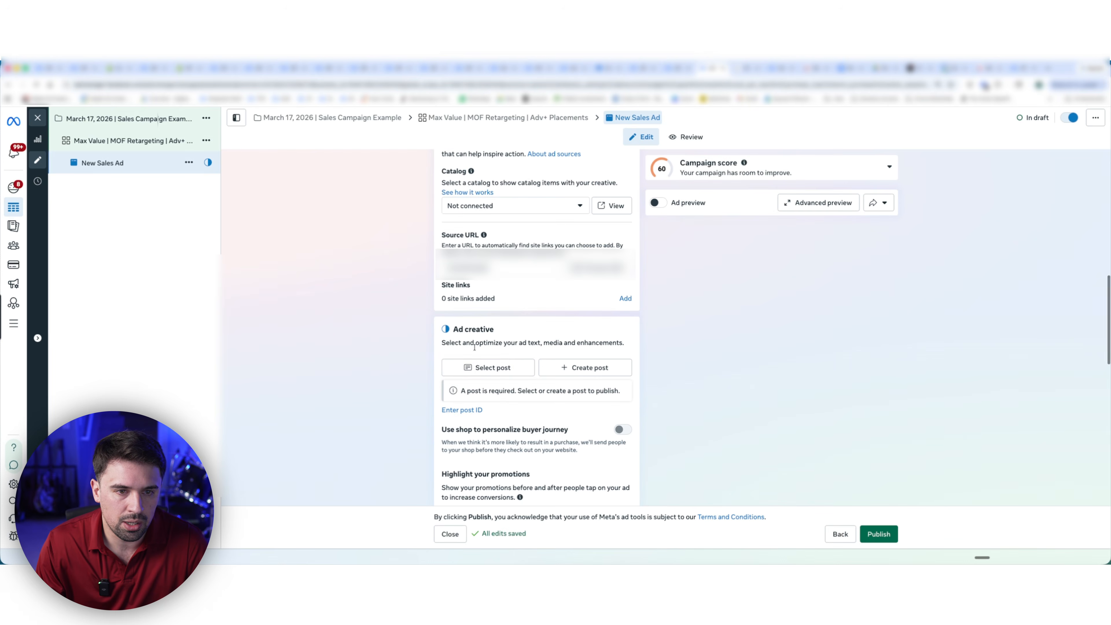
pyautogui.click(481, 341)
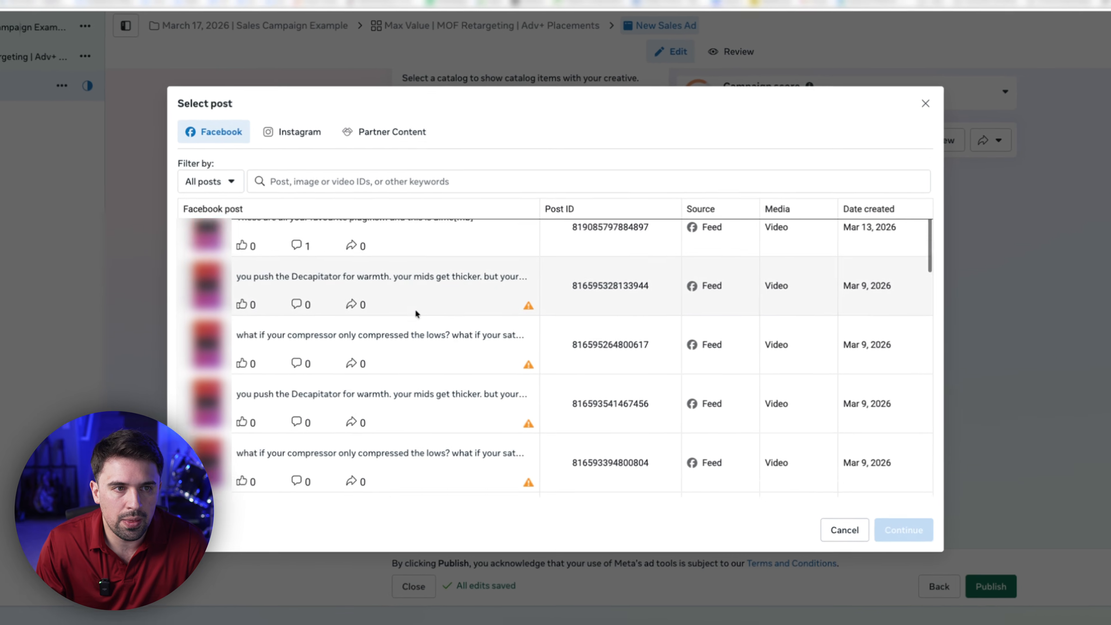
pyautogui.scroll(-2, 452, 331)
pyautogui.scroll(-5, 420, 309)
pyautogui.click(292, 123)
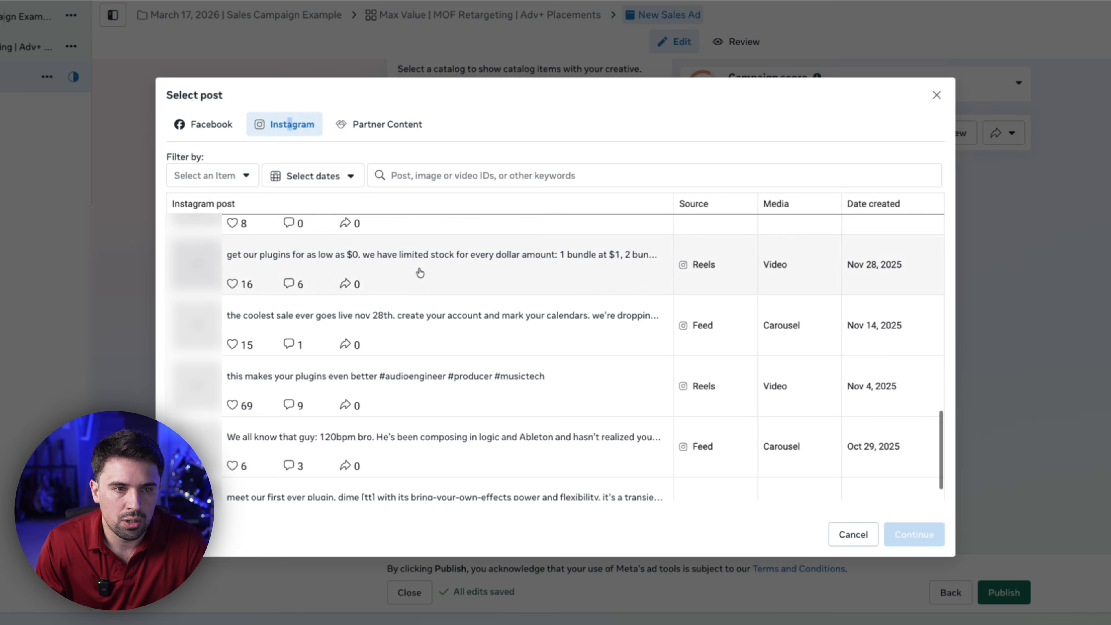
pyautogui.scroll(10, 435, 298)
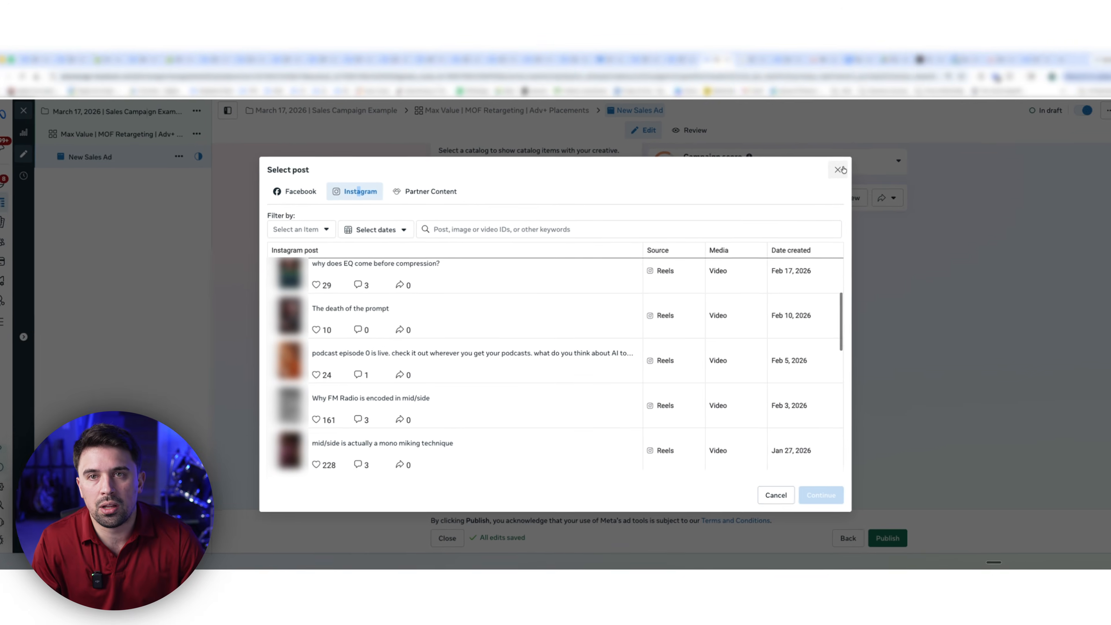
pyautogui.click(830, 176)
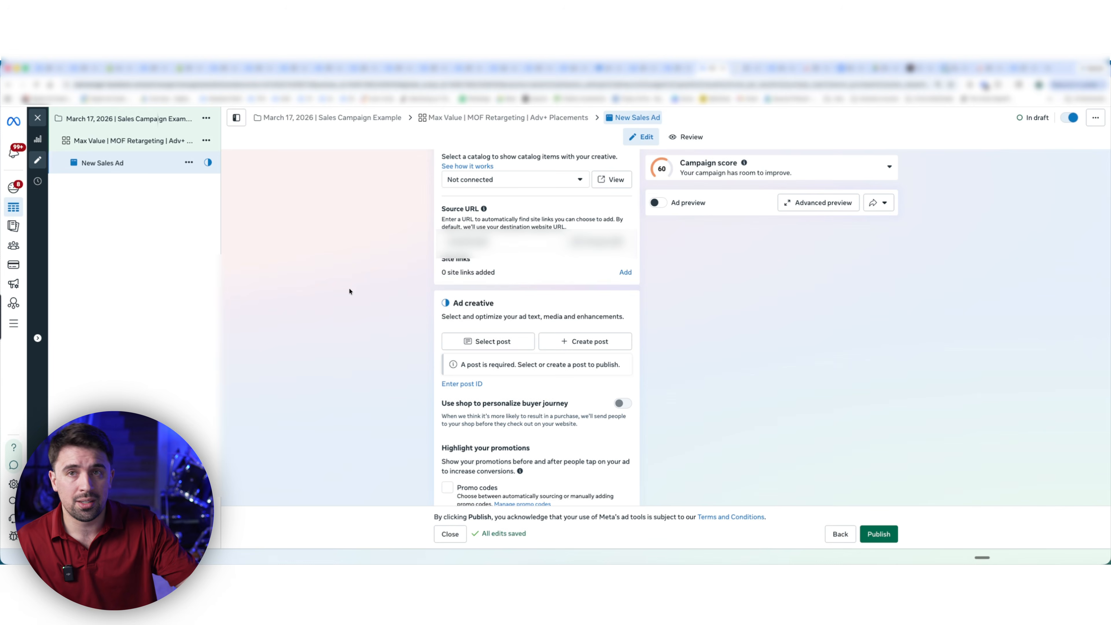
pyautogui.click(488, 341)
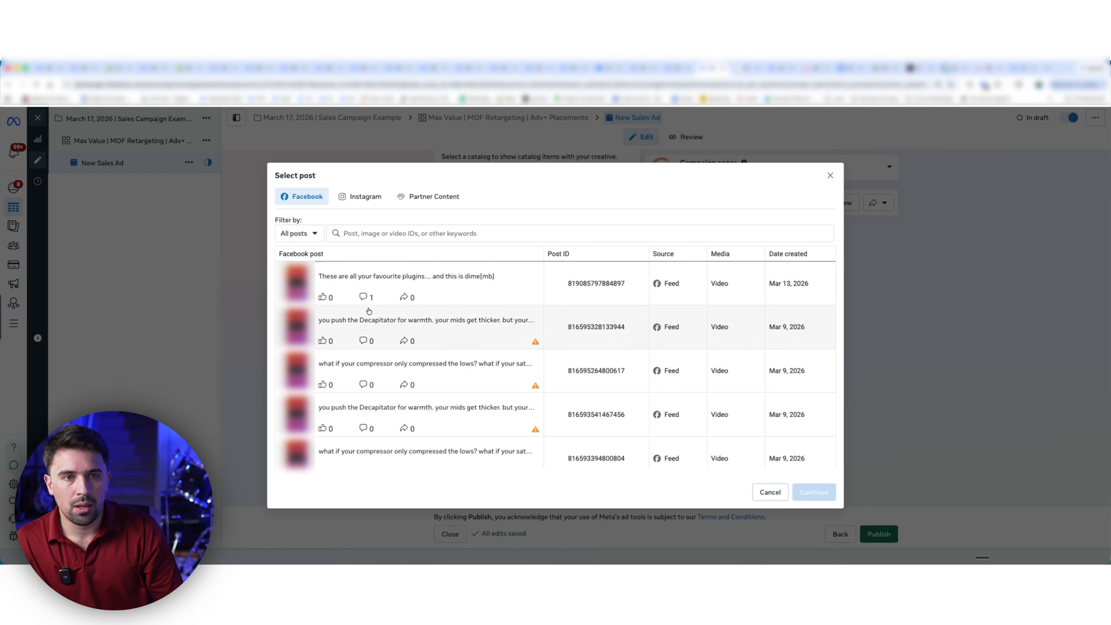
pyautogui.click(830, 175)
# - Turn on the partnership ad and browse the creators available for a new partnership request without choosing one
pyautogui.scroll(10, 733, 206)
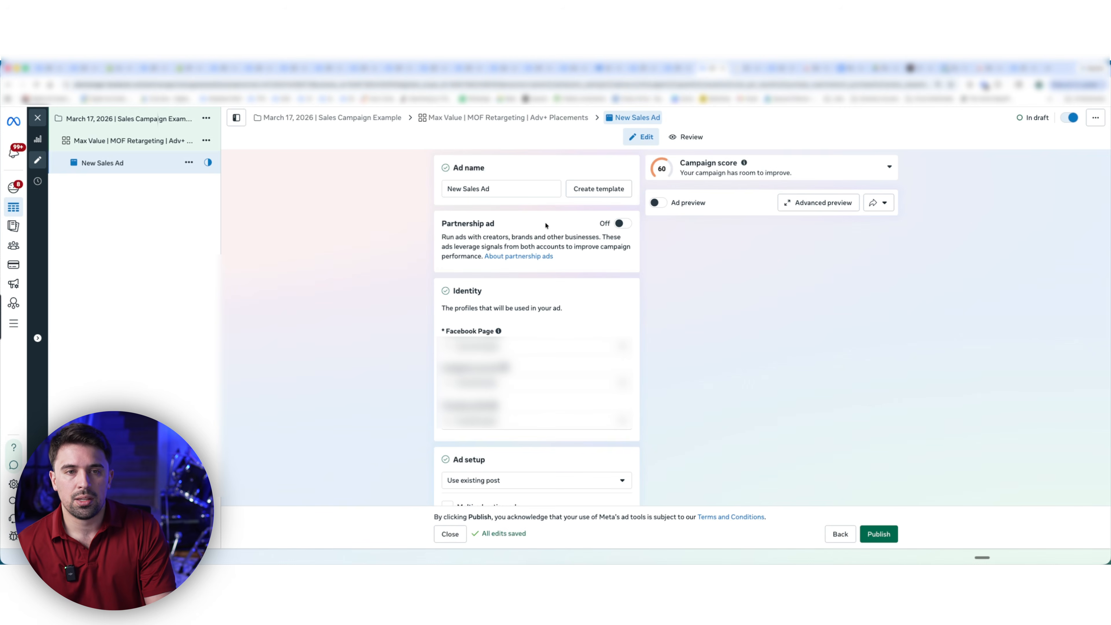
pyautogui.click(630, 223)
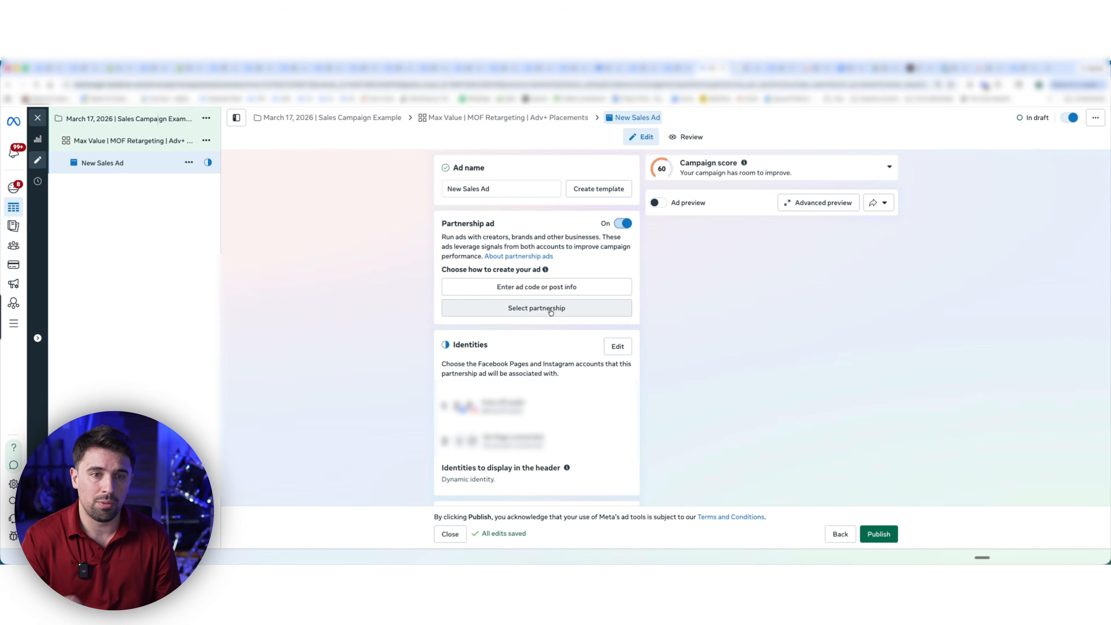
pyautogui.click(517, 312)
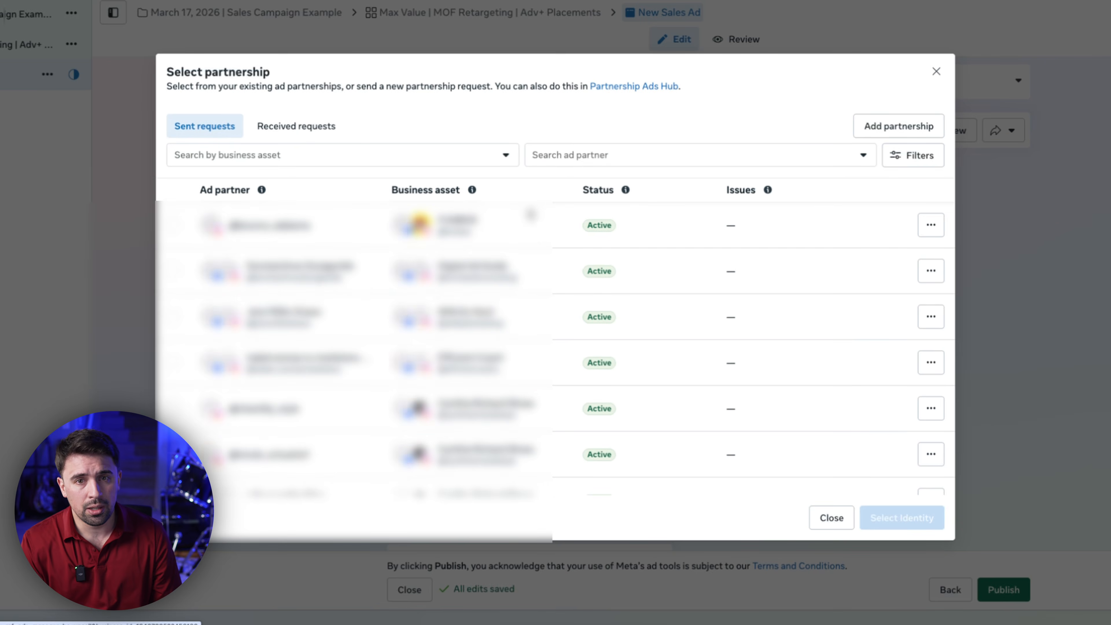
pyautogui.click(903, 126)
pyautogui.click(602, 196)
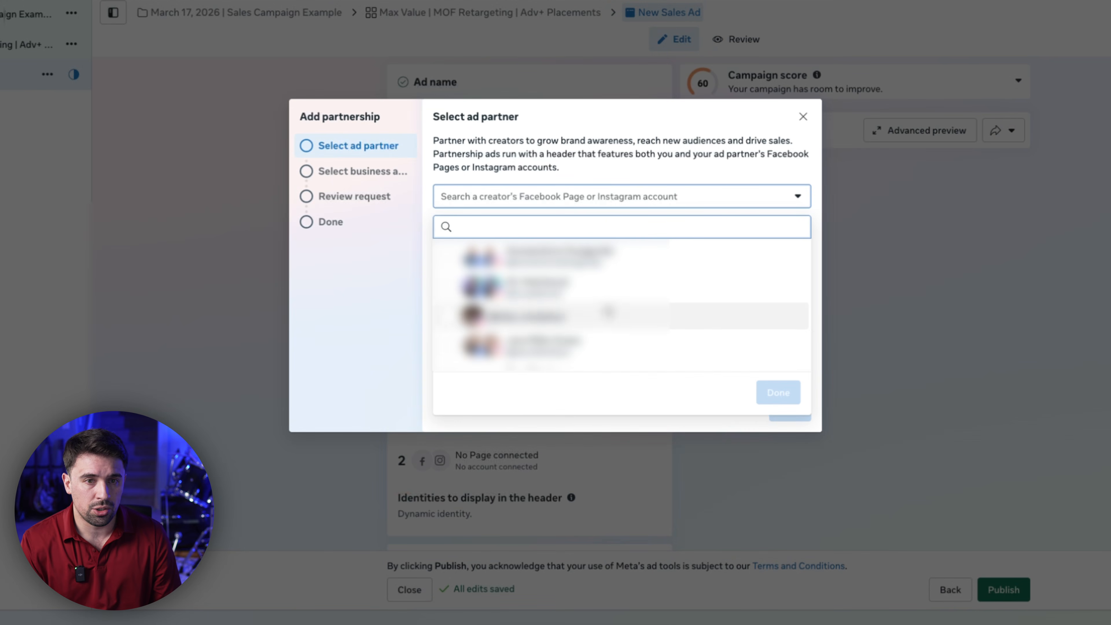
pyautogui.scroll(-3, 607, 306)
pyautogui.scroll(3, 606, 309)
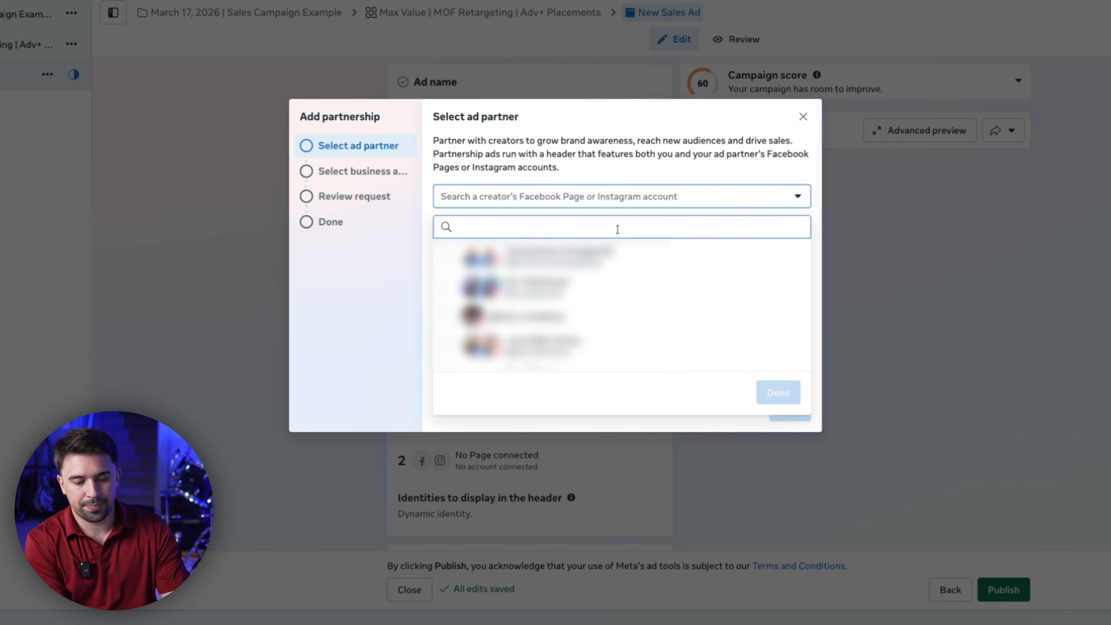
pyautogui.click(805, 120)
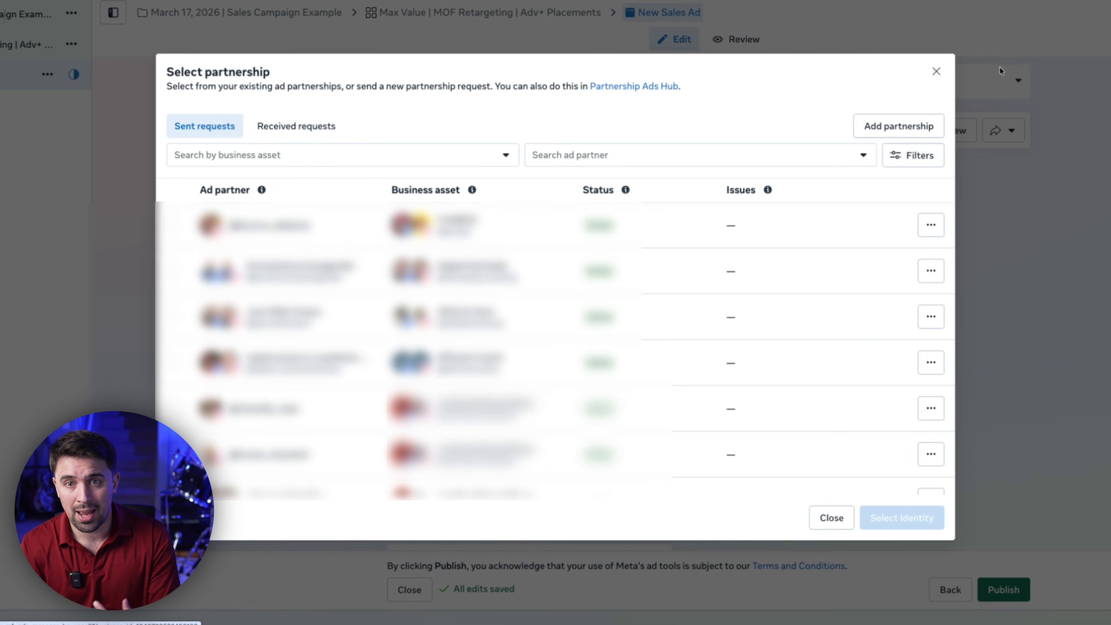
# - Select an existing partnership for the ad and choose Digital Ad Guide as the first identity's Facebook Page
pyautogui.click(175, 272)
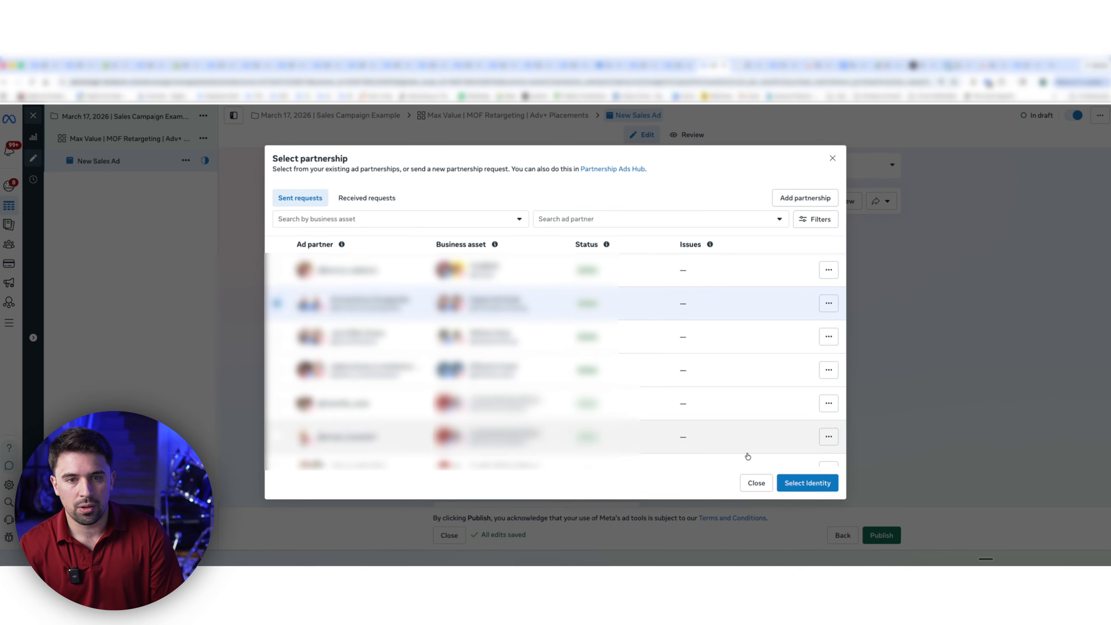
pyautogui.click(807, 483)
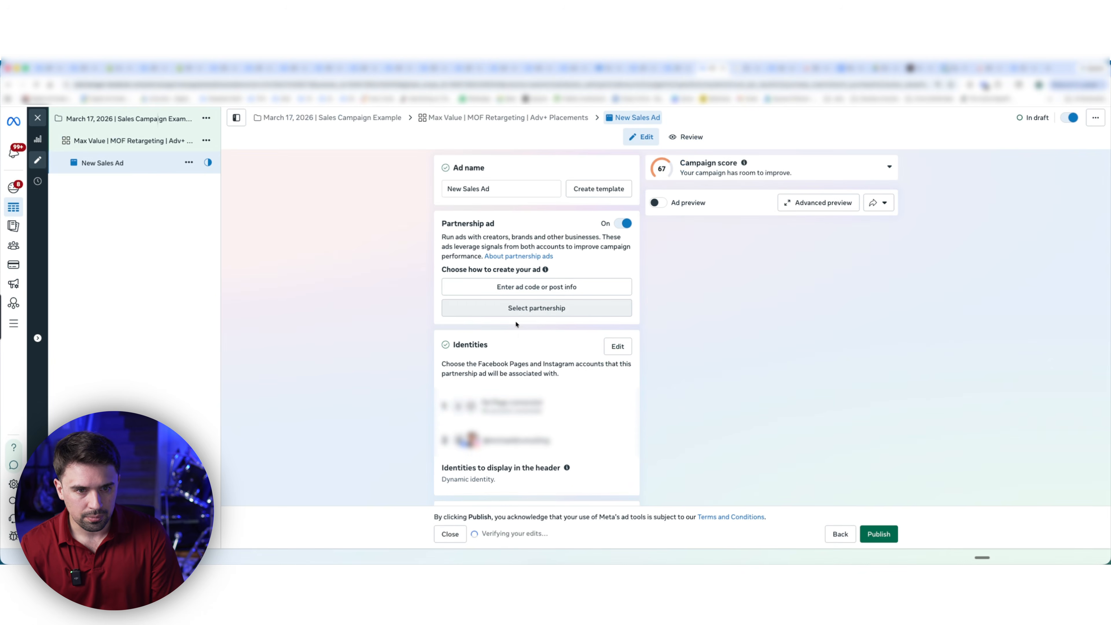
pyautogui.click(486, 355)
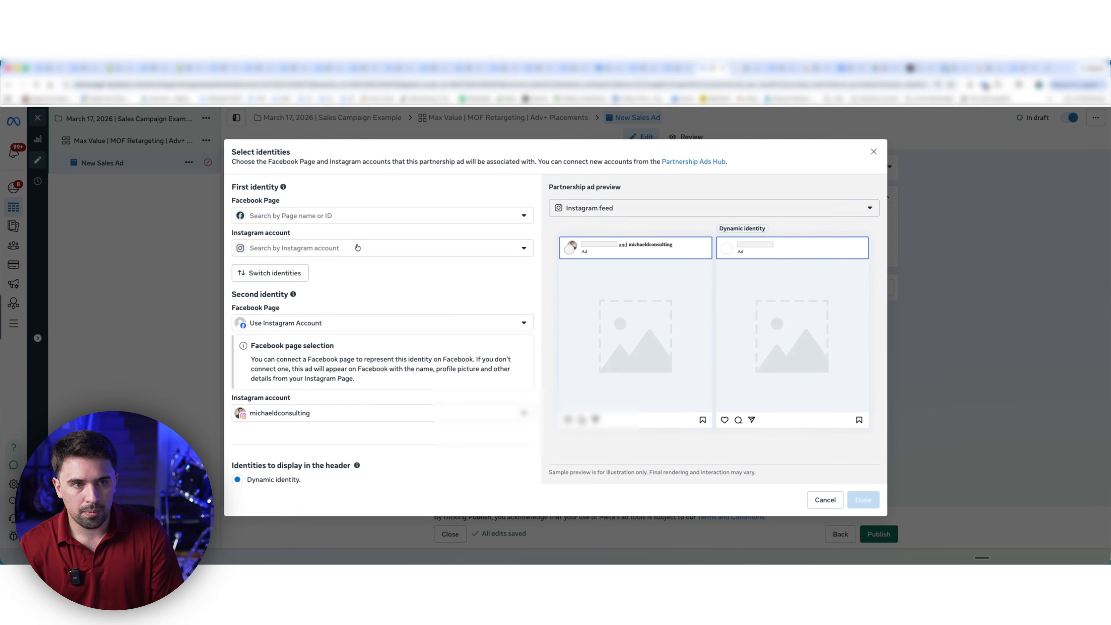
pyautogui.click(345, 213)
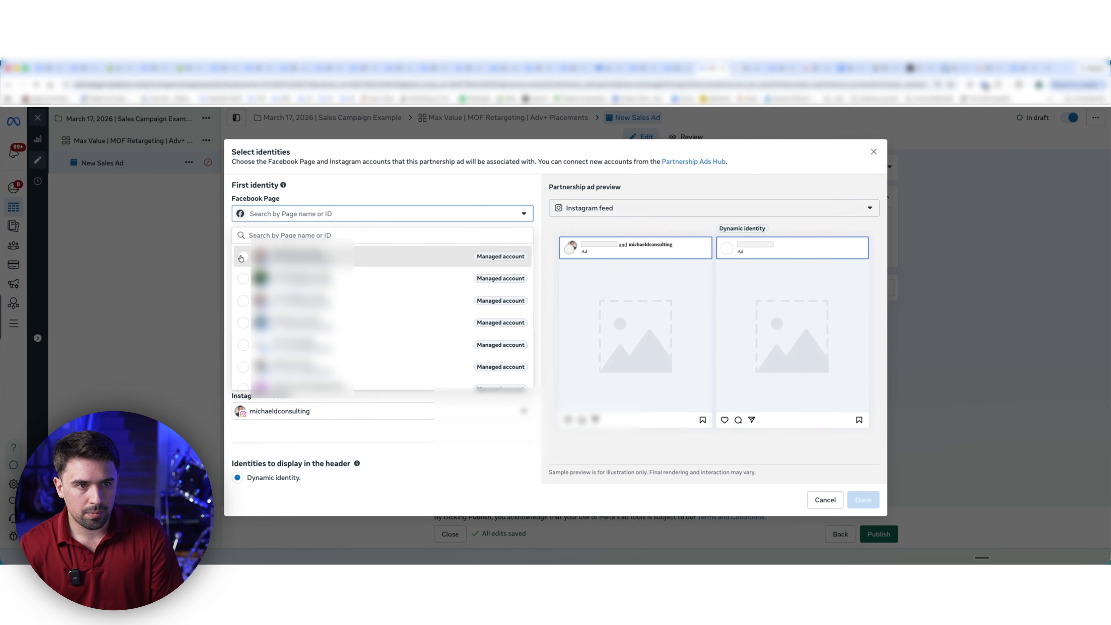
pyautogui.click(266, 256)
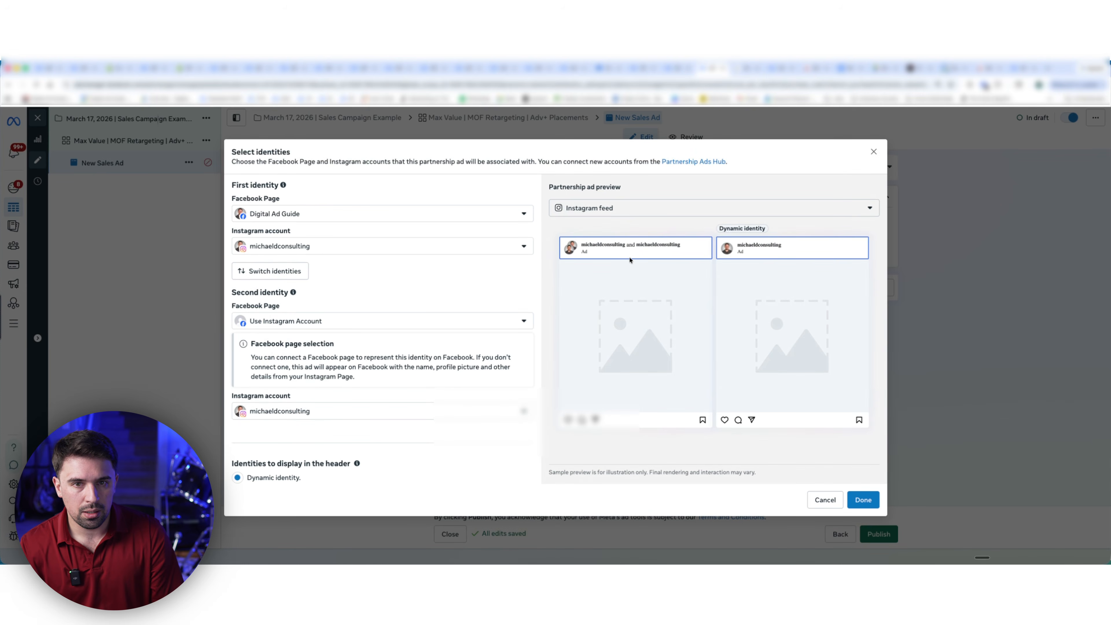
# - Choose a different approved Instagram account for the partnership ad's second identity, and leave the identity selection without saving
pyautogui.click(353, 414)
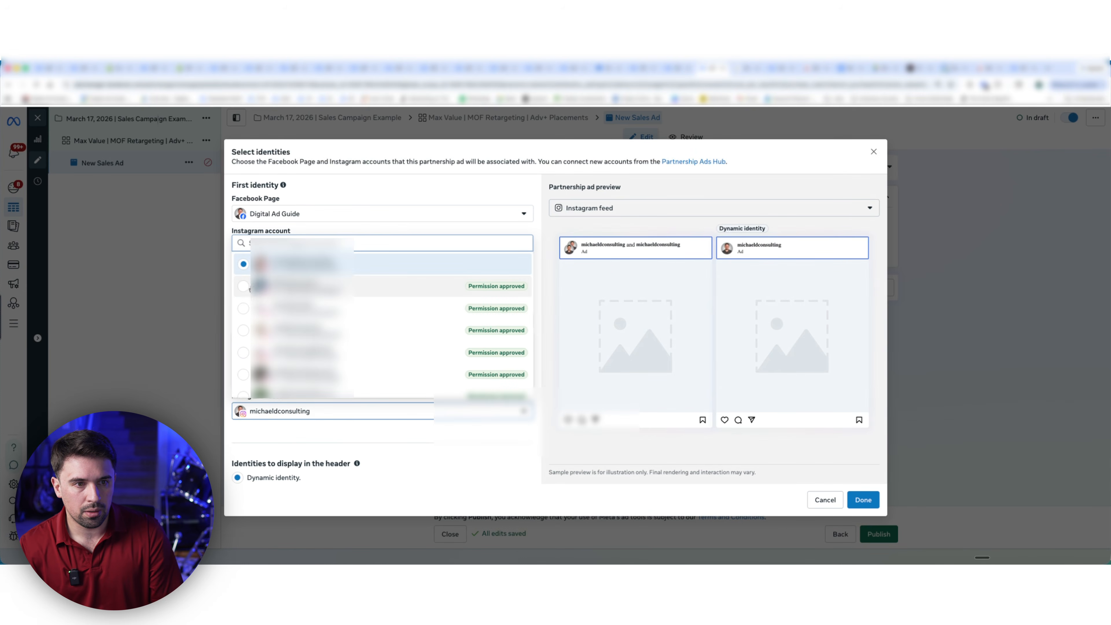
pyautogui.click(365, 465)
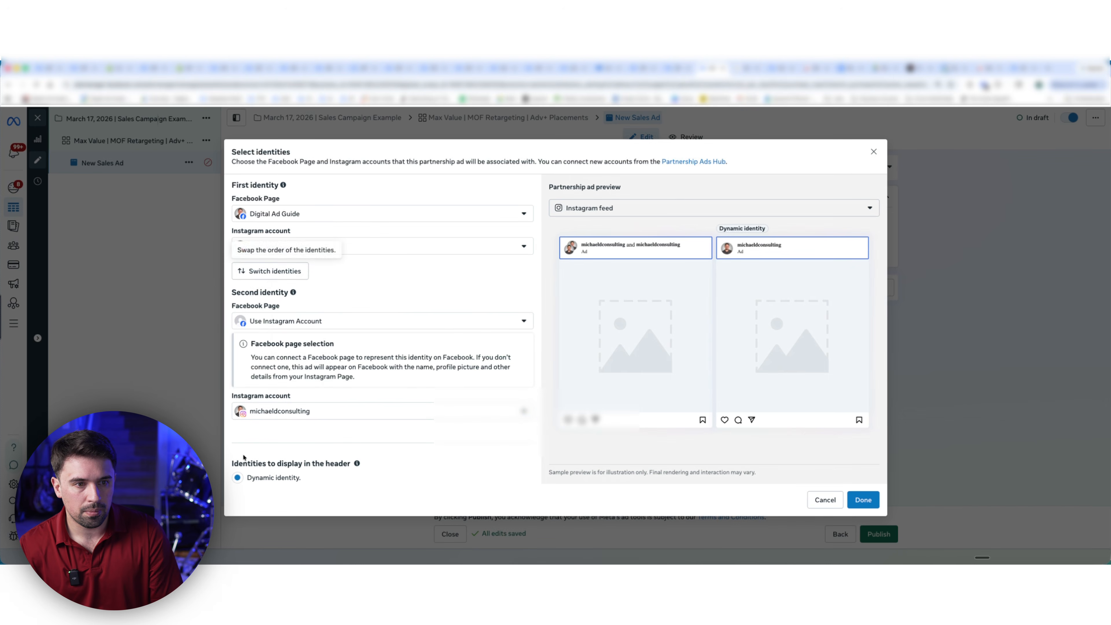
pyautogui.click(365, 415)
pyautogui.scroll(-3, 365, 342)
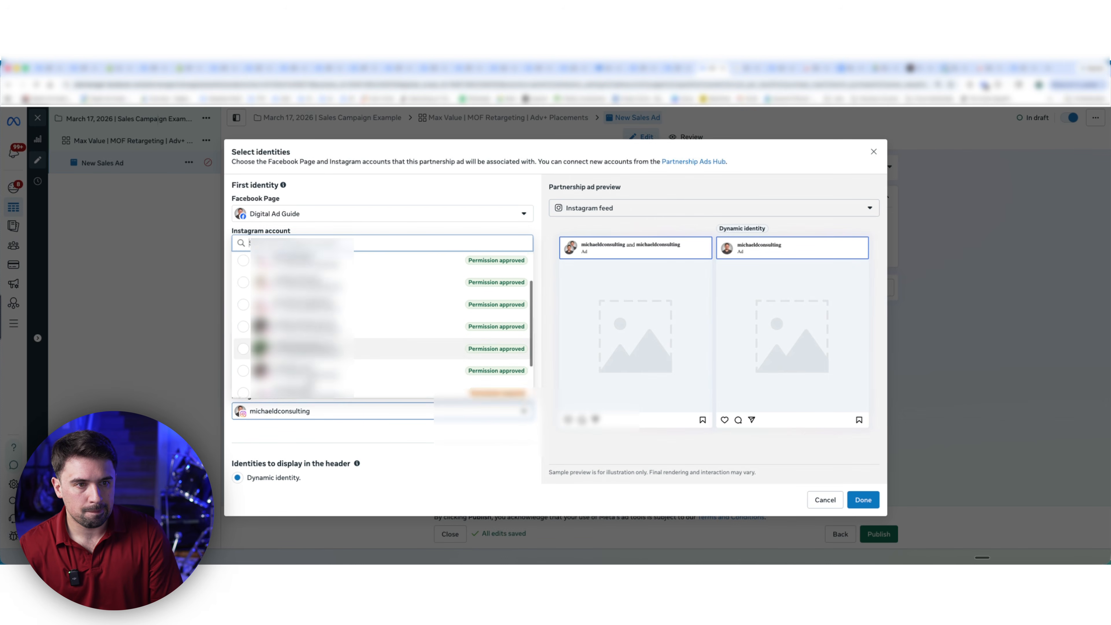
pyautogui.scroll(1, 474, 342)
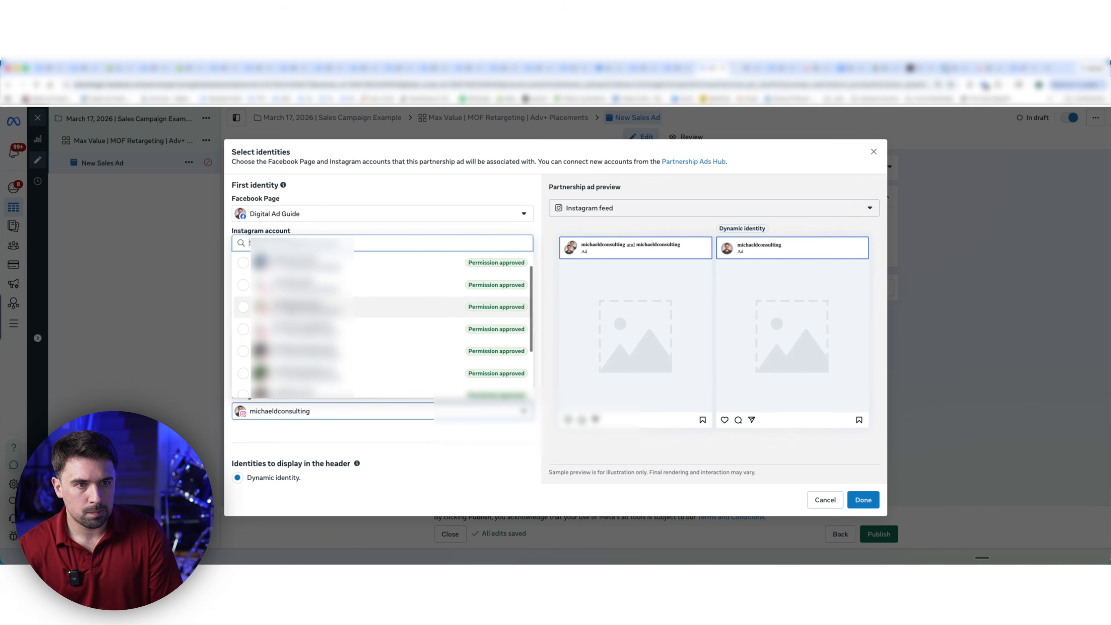
pyautogui.click(474, 345)
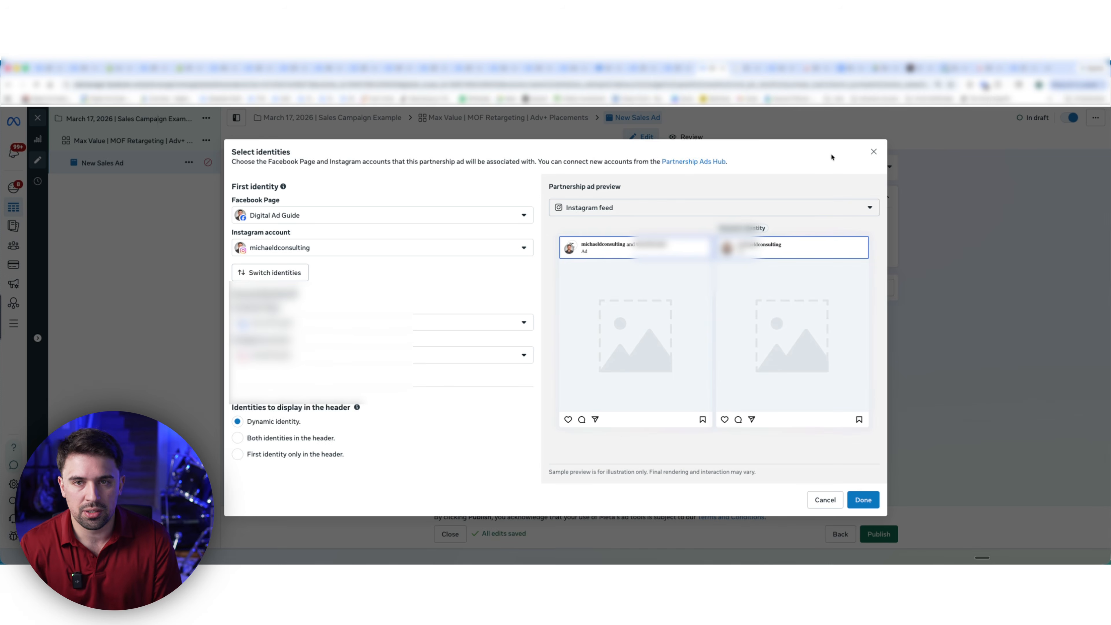
pyautogui.click(873, 152)
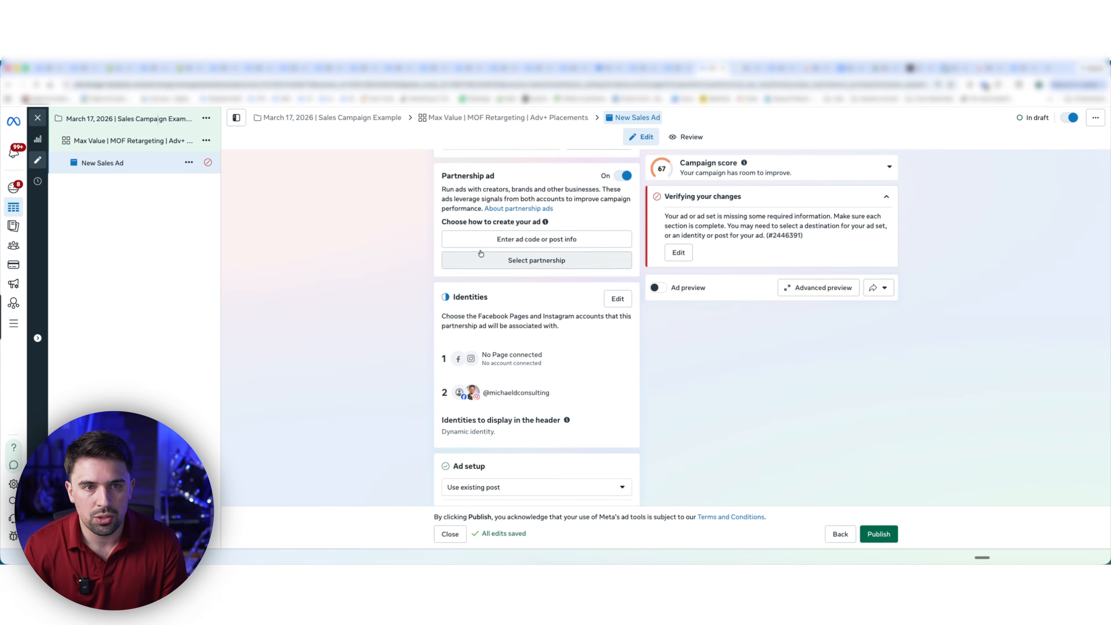
# - View the partnership ad code, post ID or URL entry and close it without entering anything
pyautogui.scroll(2, 556, 234)
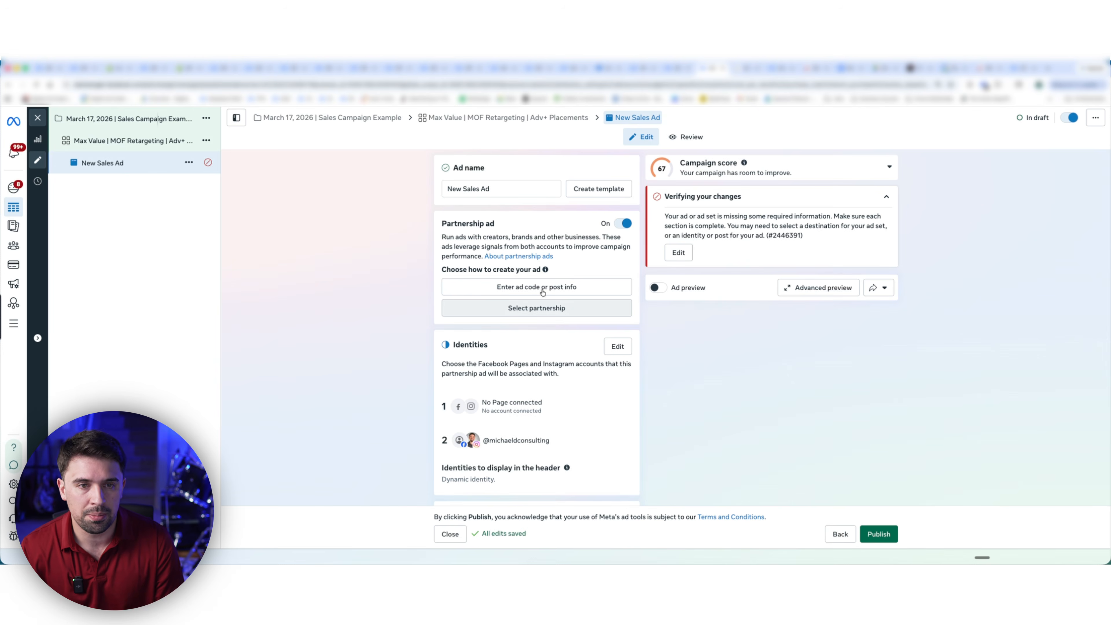
pyautogui.click(532, 289)
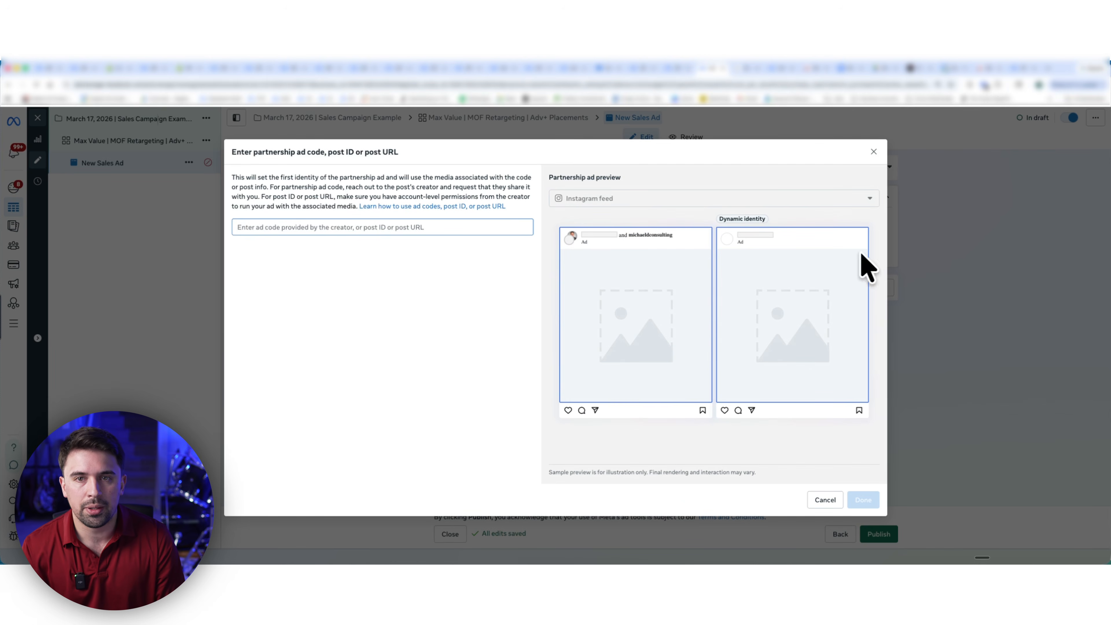
pyautogui.click(874, 152)
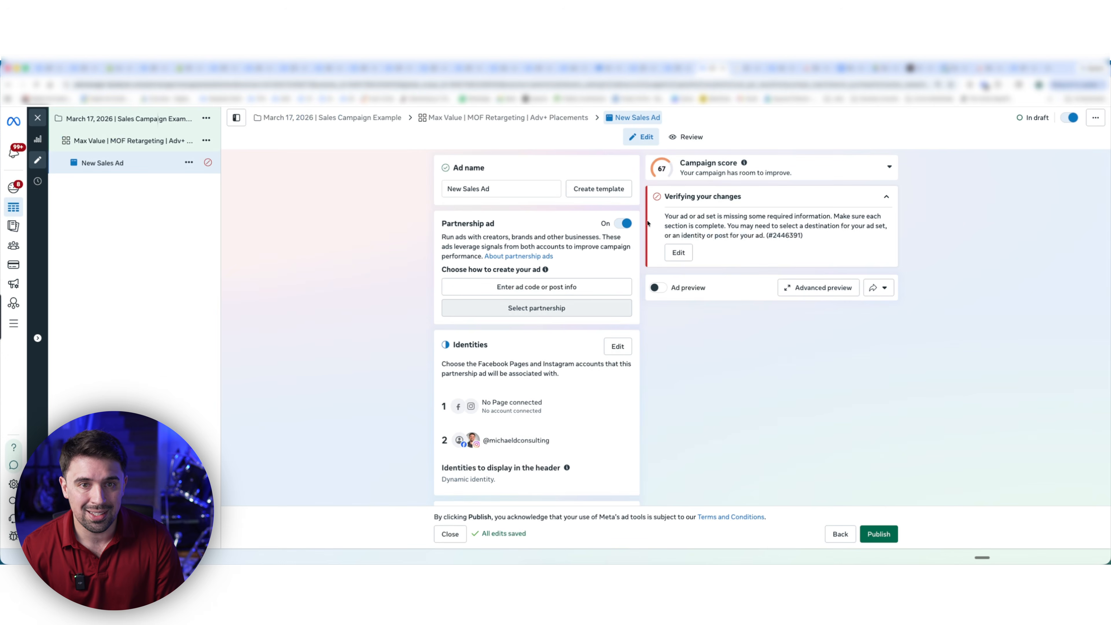
# - Turn off the partnership ad and the multi-advertiser ads option
pyautogui.click(622, 223)
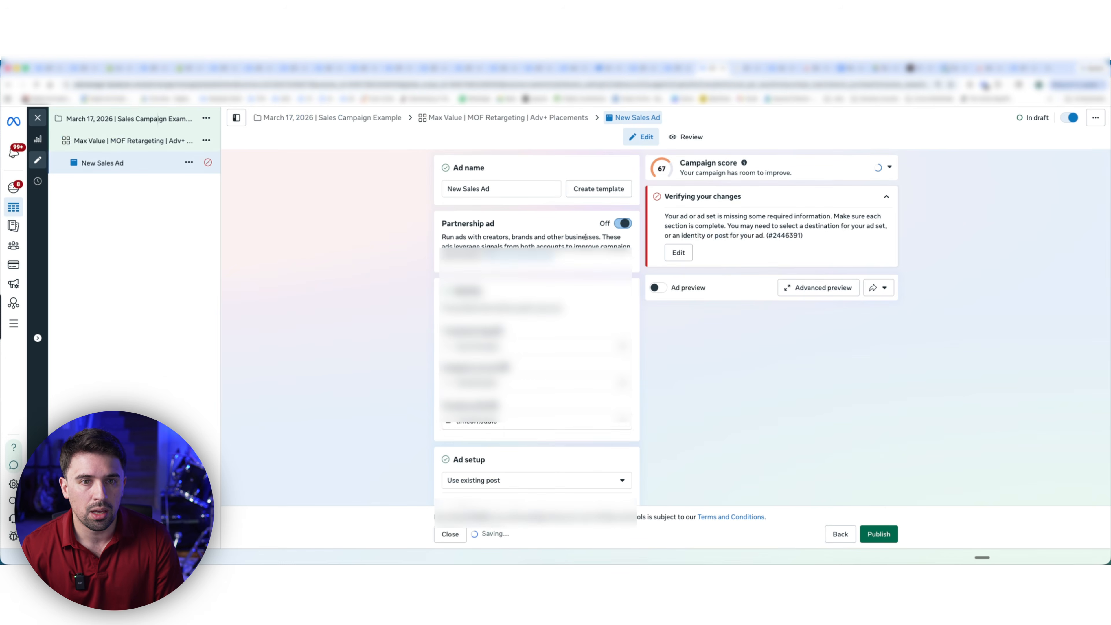
pyautogui.scroll(-5, 390, 302)
pyautogui.click(447, 355)
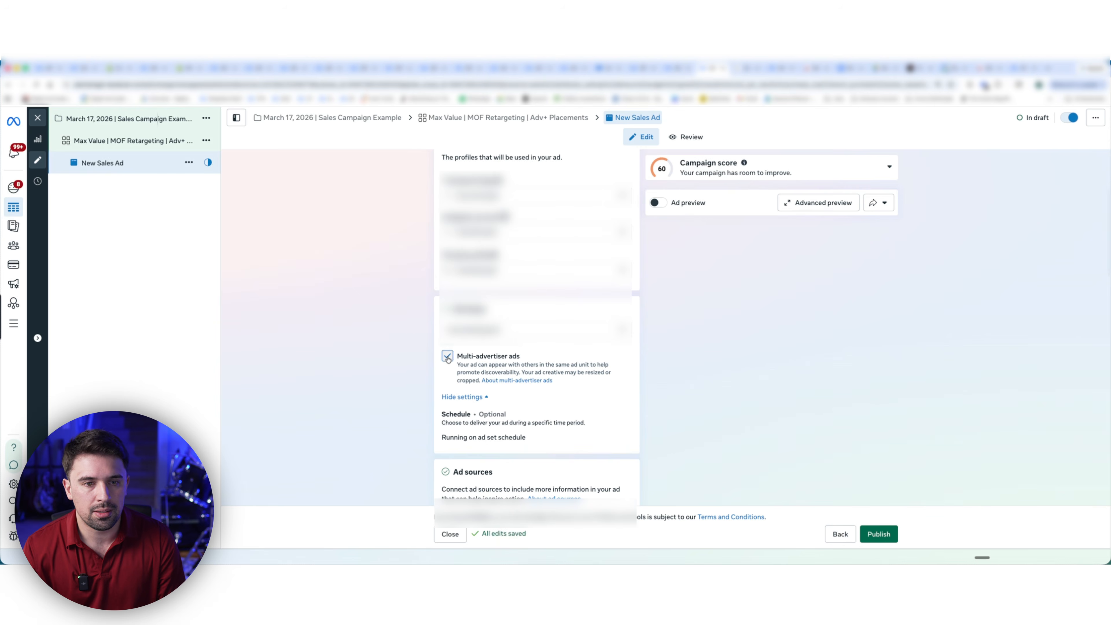
# - Select the Mar 13, 2026 Instagram post "These are all your favourite plugins... and this is dime[mb]" as the ad creative
pyautogui.scroll(-9, 386, 351)
pyautogui.scroll(-4, 386, 351)
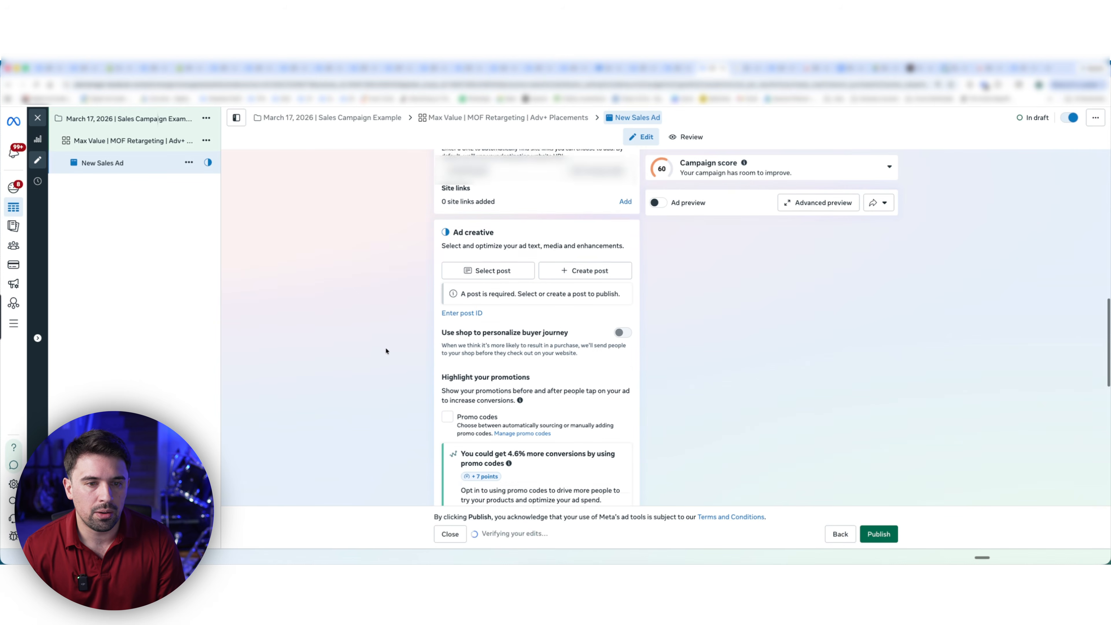
pyautogui.scroll(2, 510, 194)
pyautogui.click(506, 204)
pyautogui.click(360, 196)
pyautogui.click(489, 290)
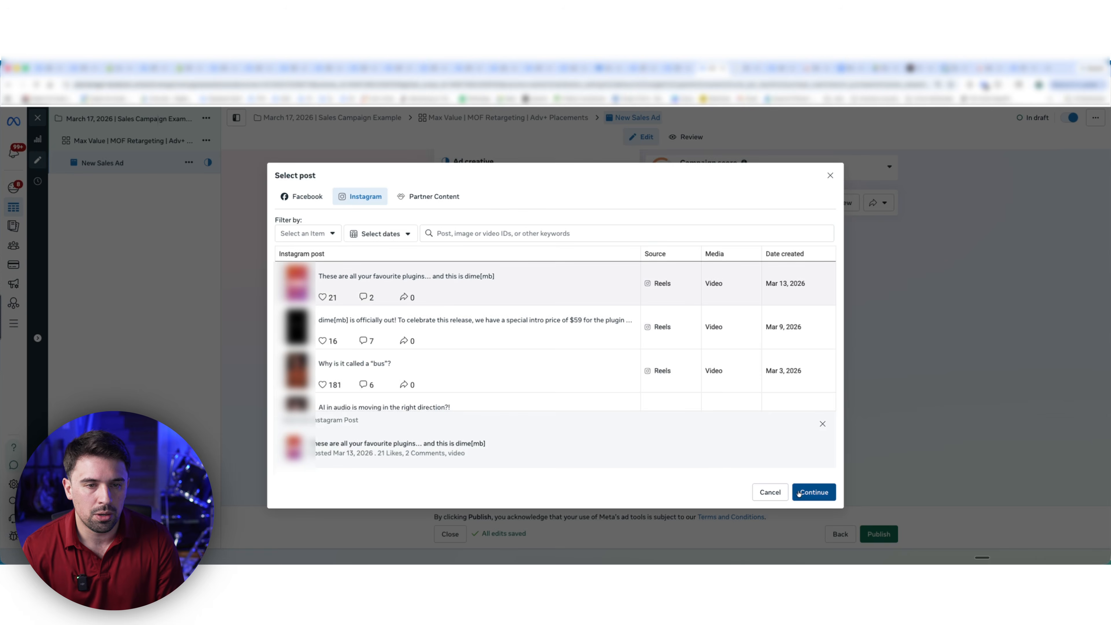
pyautogui.click(813, 491)
# - Set the ad's call to action to Shop now
pyautogui.scroll(-4, 347, 315)
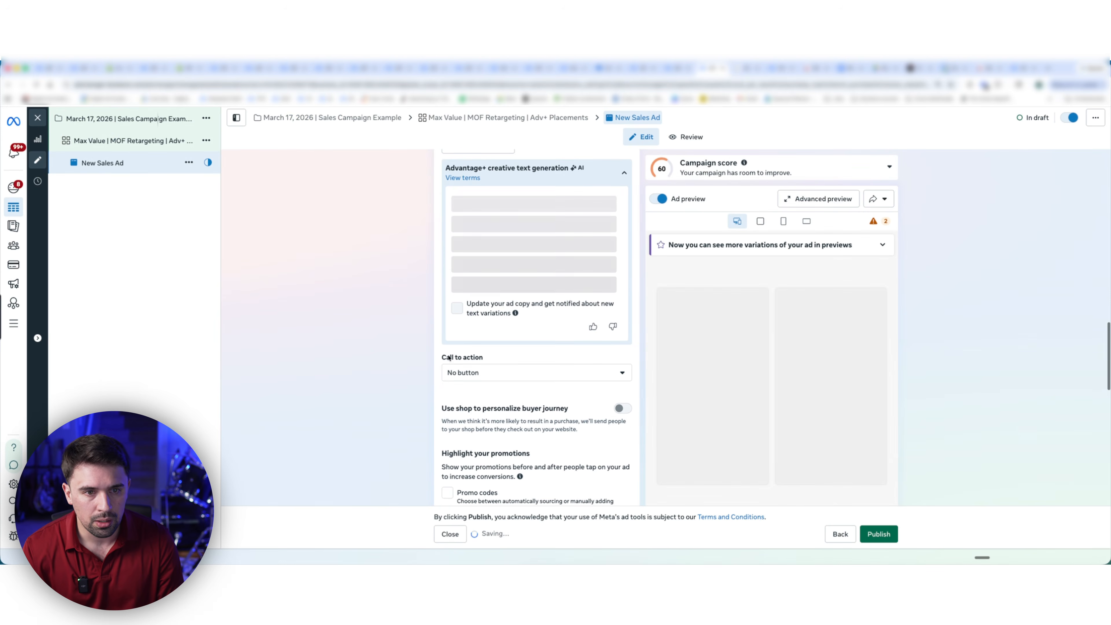
pyautogui.click(490, 438)
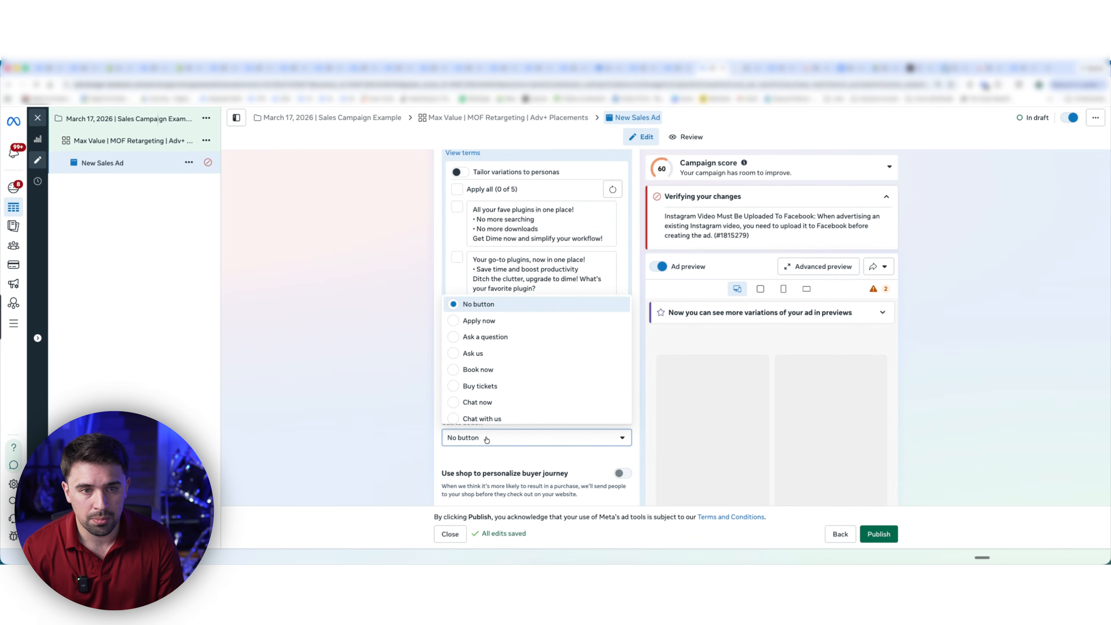
pyautogui.scroll(-3, 473, 385)
pyautogui.scroll(-3, 473, 398)
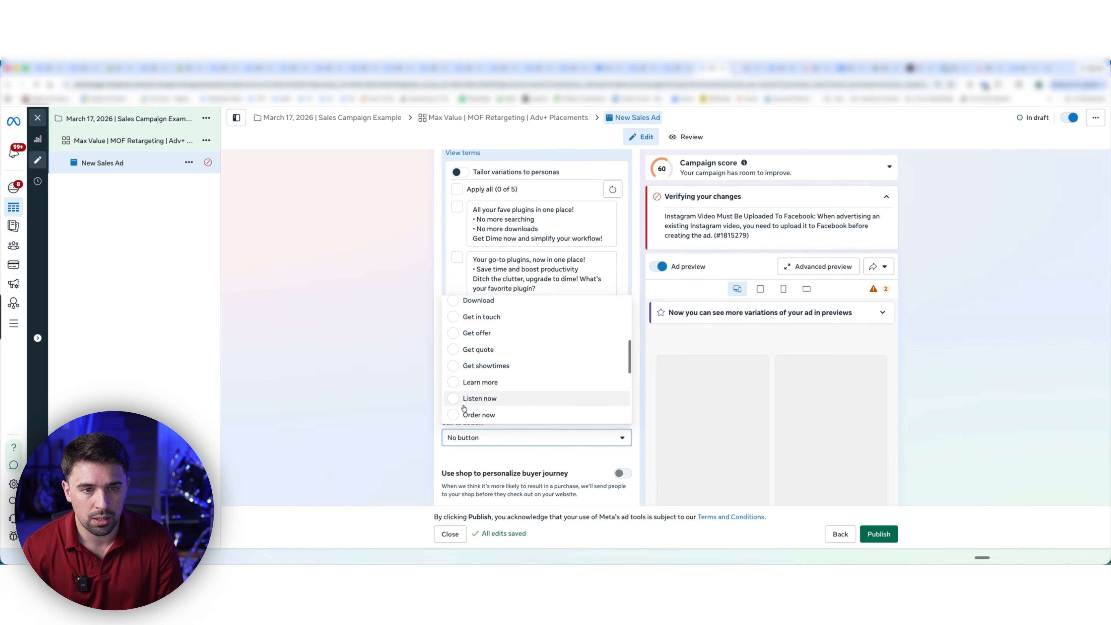
pyautogui.scroll(-4, 453, 403)
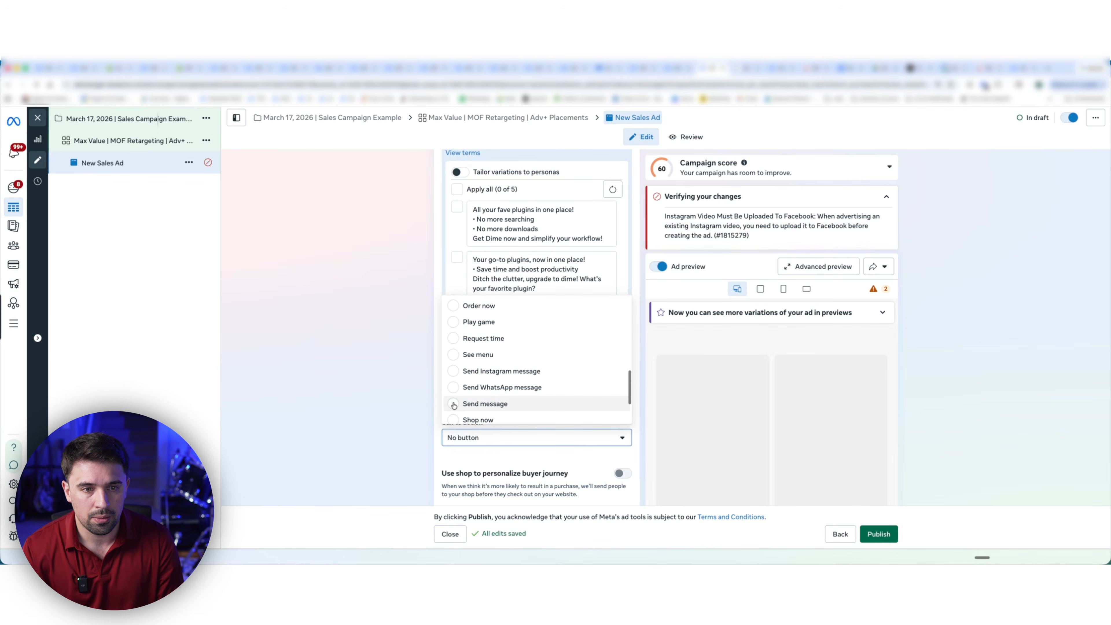
pyautogui.click(453, 409)
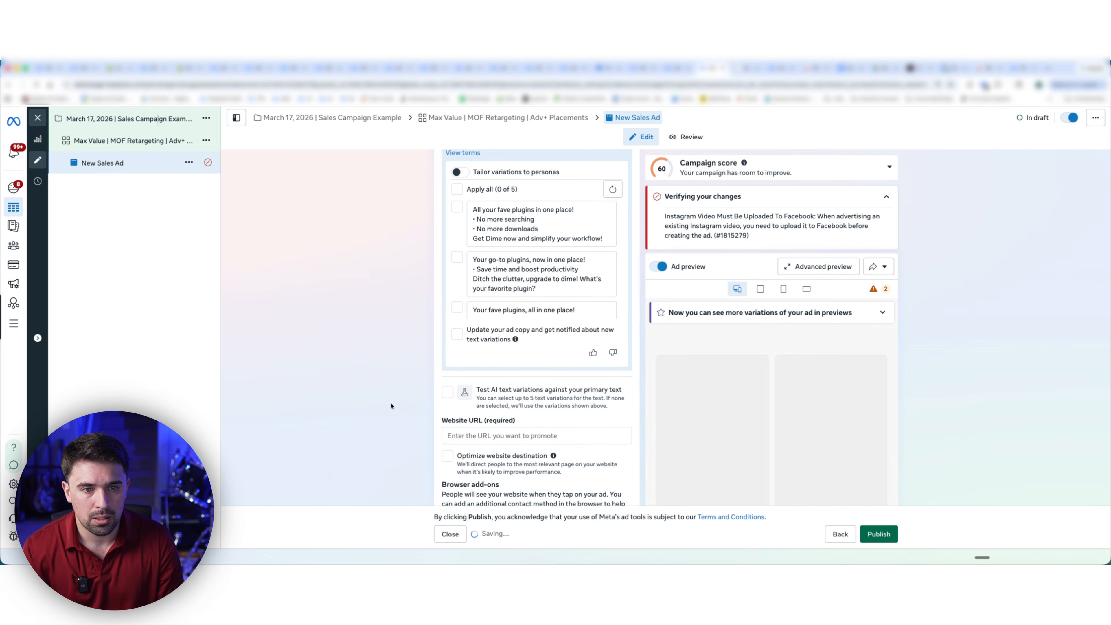
# - Review the ad's website URL, primary text, browser add-ons, shop, promo code and Advantage+ creative enhancement settings
pyautogui.scroll(-2, 385, 404)
pyautogui.click(525, 345)
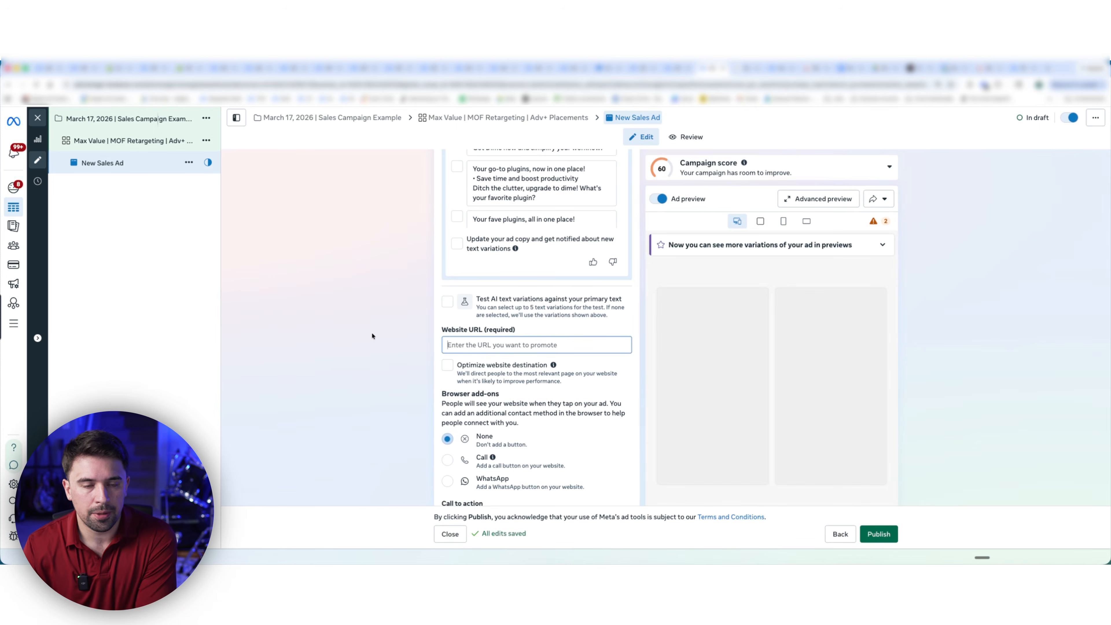
pyautogui.scroll(8, 373, 335)
pyautogui.scroll(1, 422, 362)
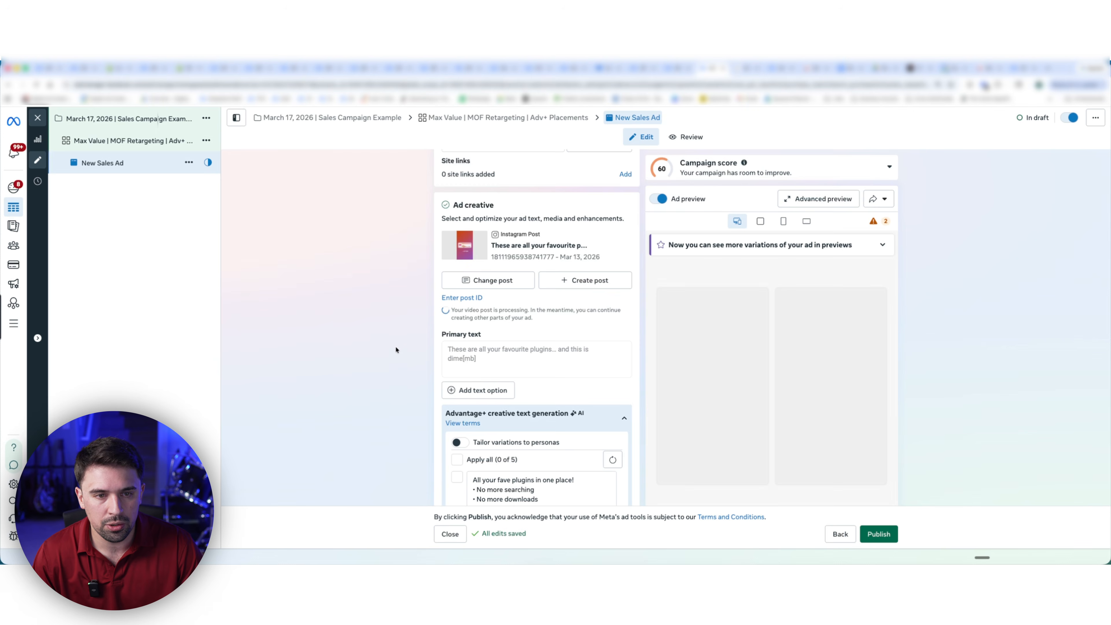
pyautogui.scroll(-5, 395, 350)
pyautogui.scroll(9, 469, 247)
pyautogui.scroll(-16, 401, 307)
pyautogui.scroll(-6, 401, 307)
pyautogui.scroll(6, 401, 307)
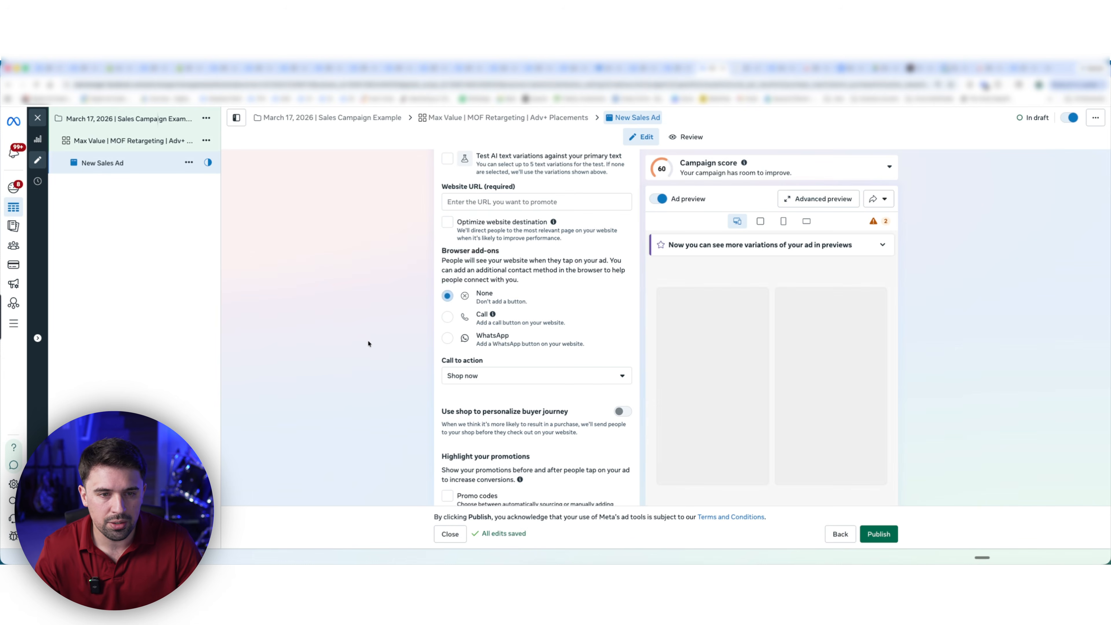
pyautogui.scroll(-5, 378, 342)
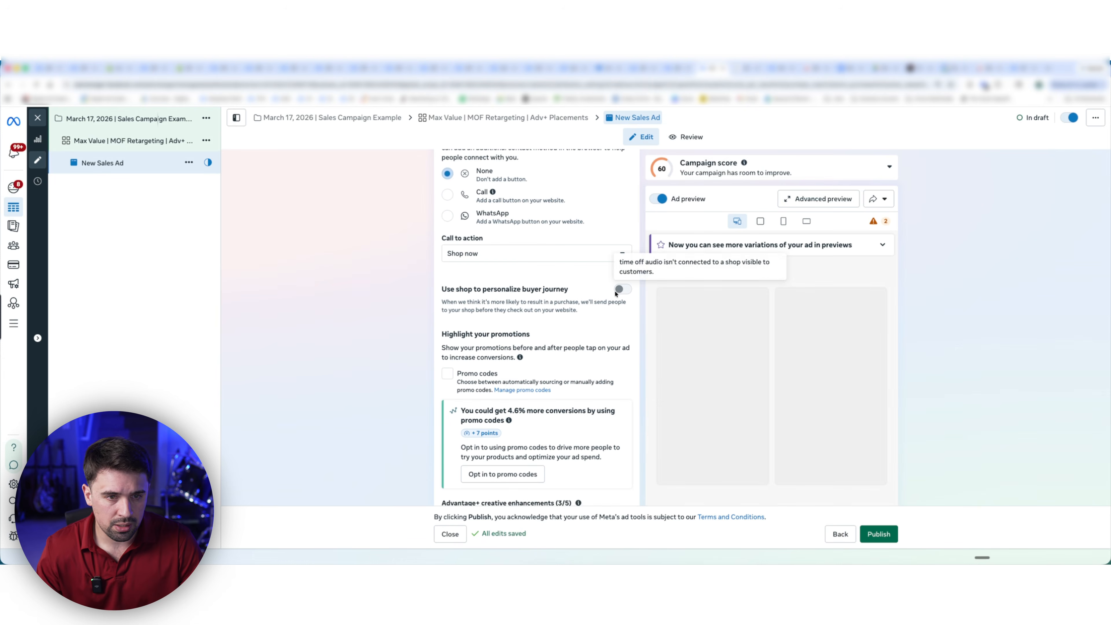
pyautogui.scroll(-2, 441, 315)
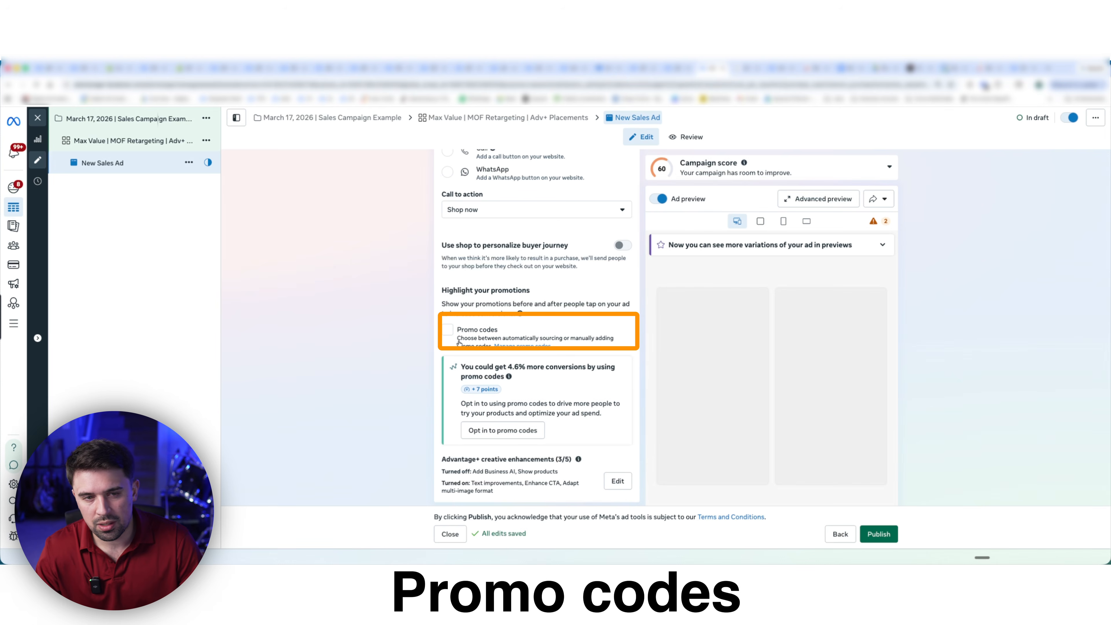
pyautogui.scroll(-3, 402, 345)
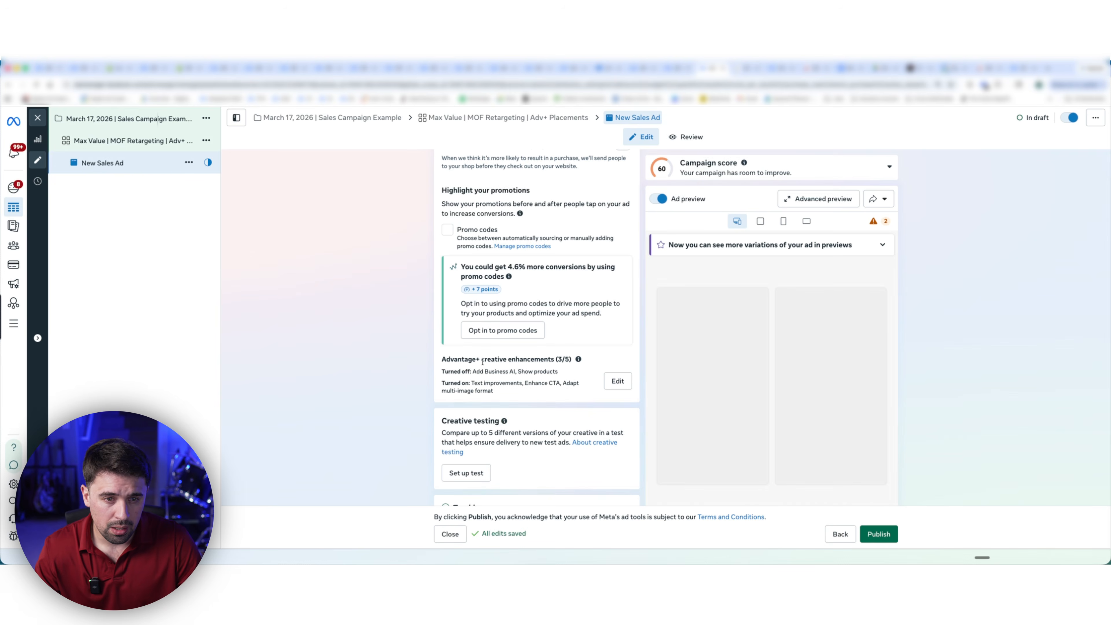
# - Turn off all Advantage+ creative enhancements for the ad, including Relevant comments and Enhance CTA, and save
pyautogui.click(617, 381)
pyautogui.click(367, 243)
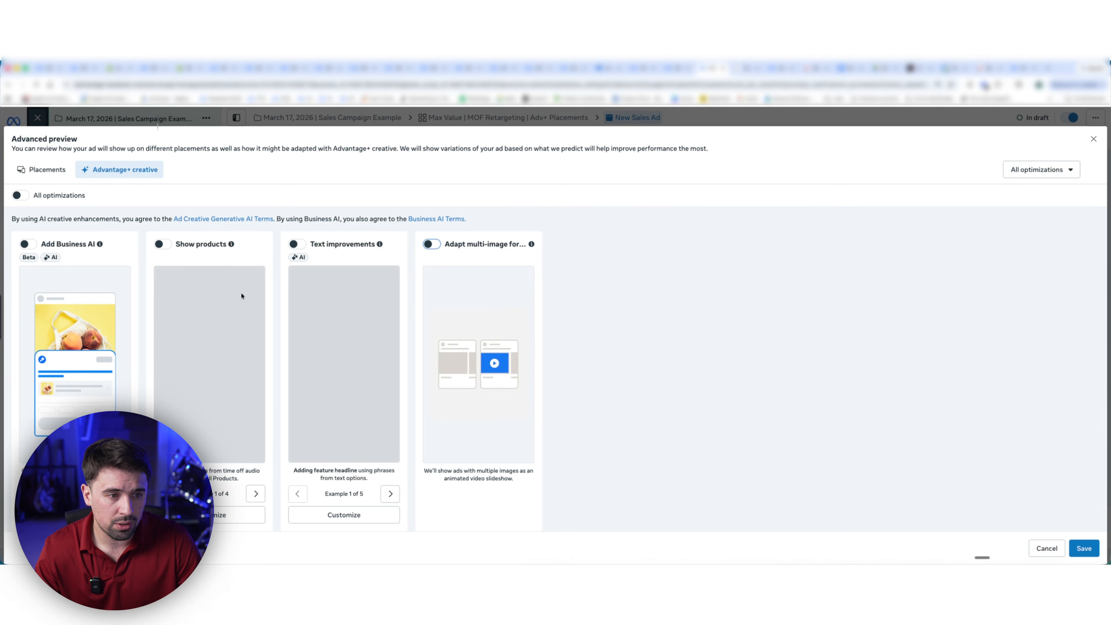
pyautogui.scroll(-5, 222, 272)
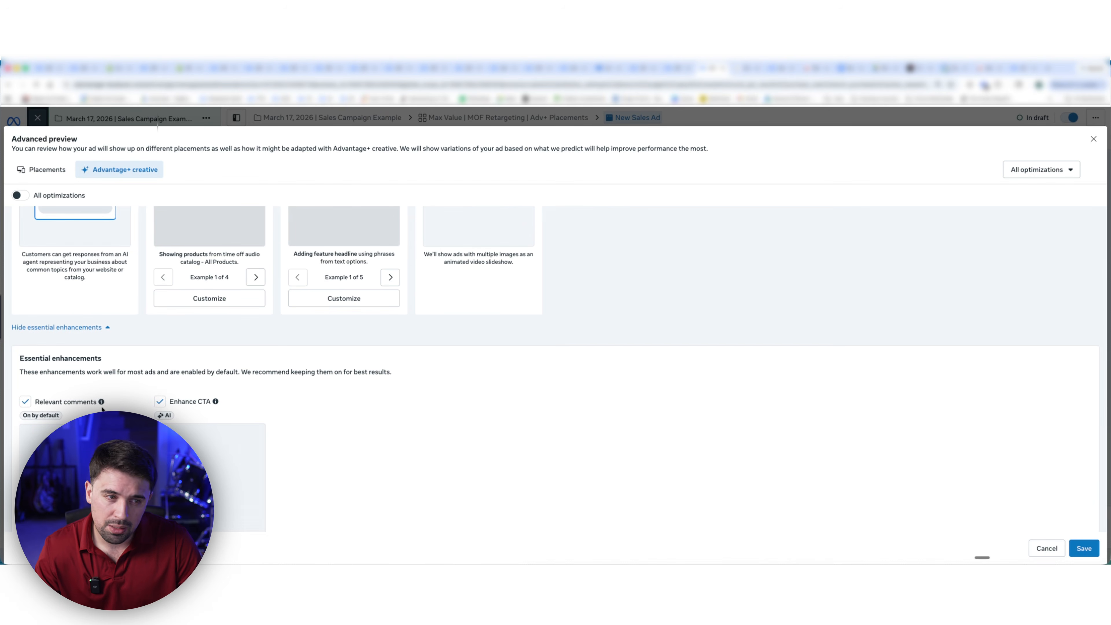
pyautogui.scroll(-2, 105, 409)
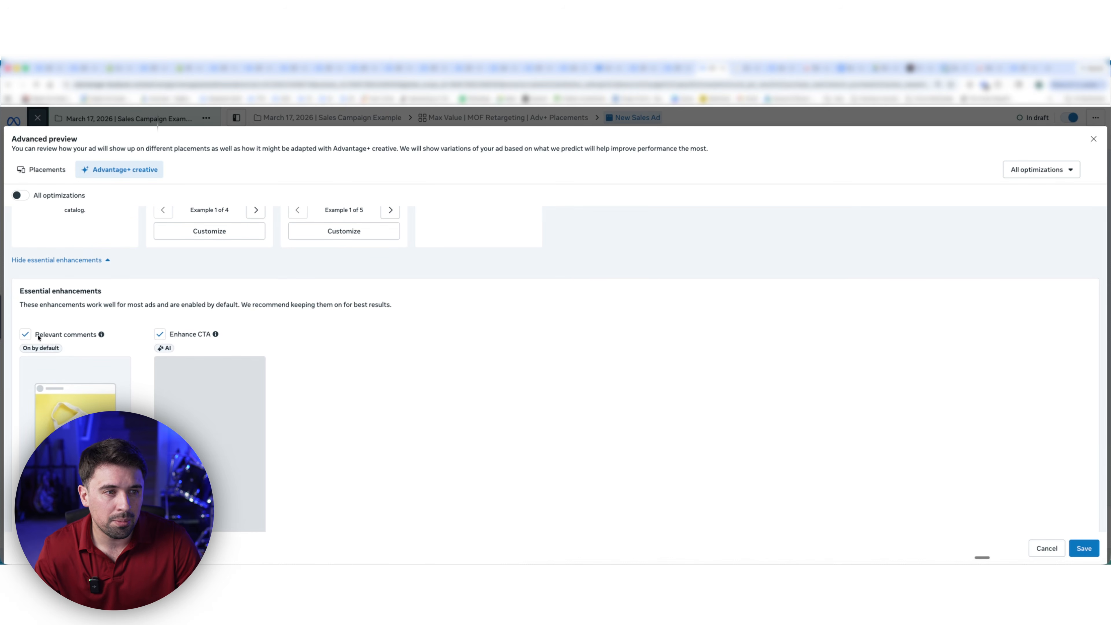
pyautogui.click(26, 334)
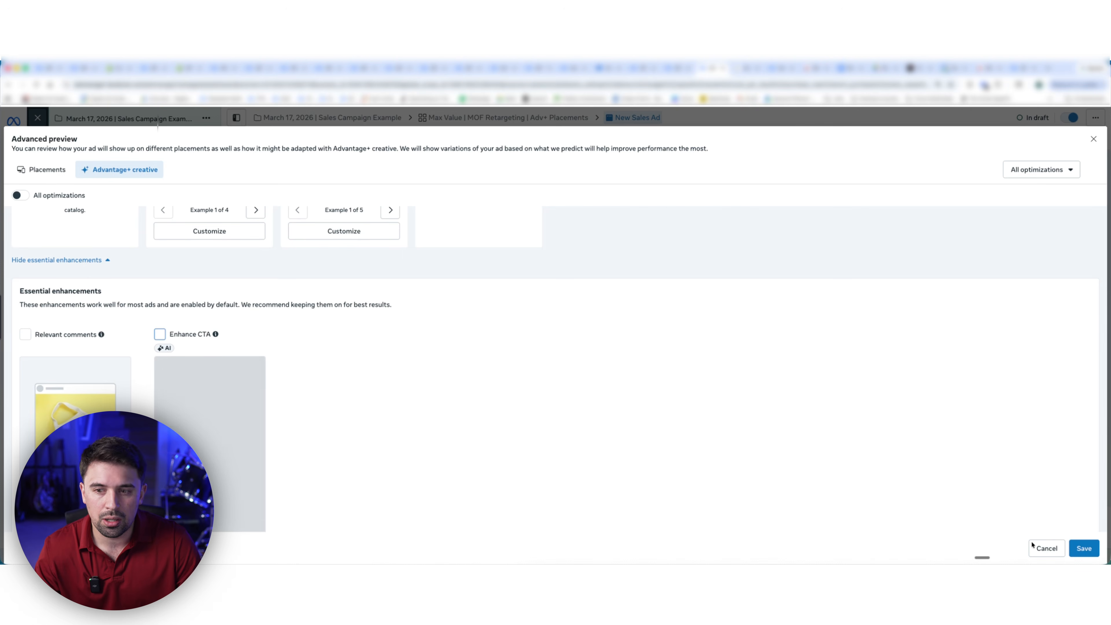
pyautogui.click(1083, 547)
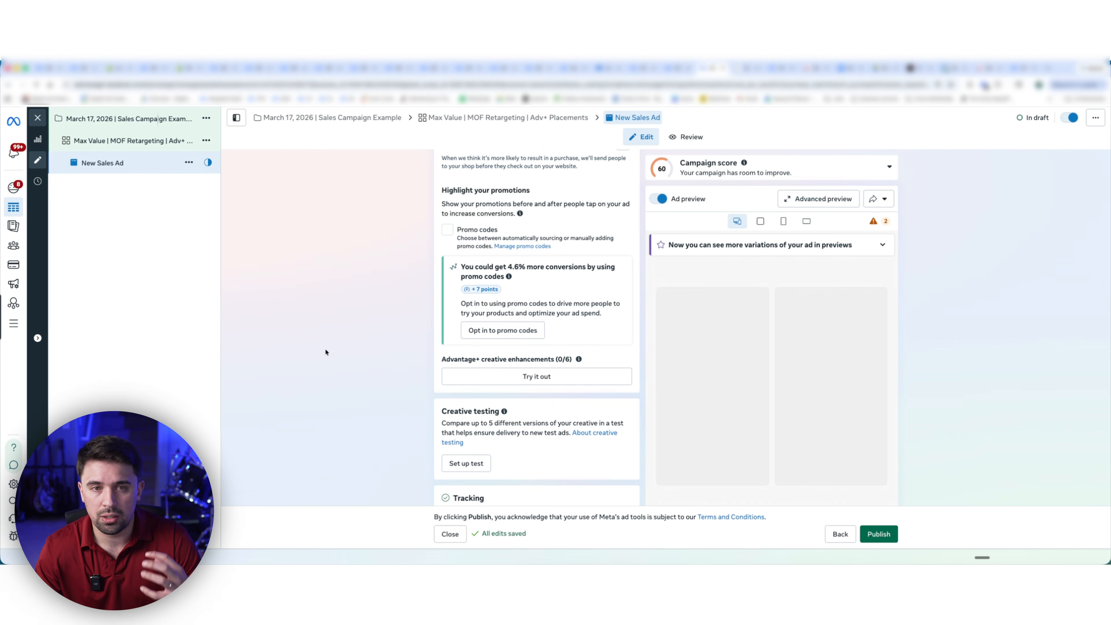
# - Fill the URL parameter builder with campaign medium {{campaign.id}}, campaign name {{adset.id}} and campaign content {{ad.id}}, and close it without applying
pyautogui.scroll(-3, 335, 358)
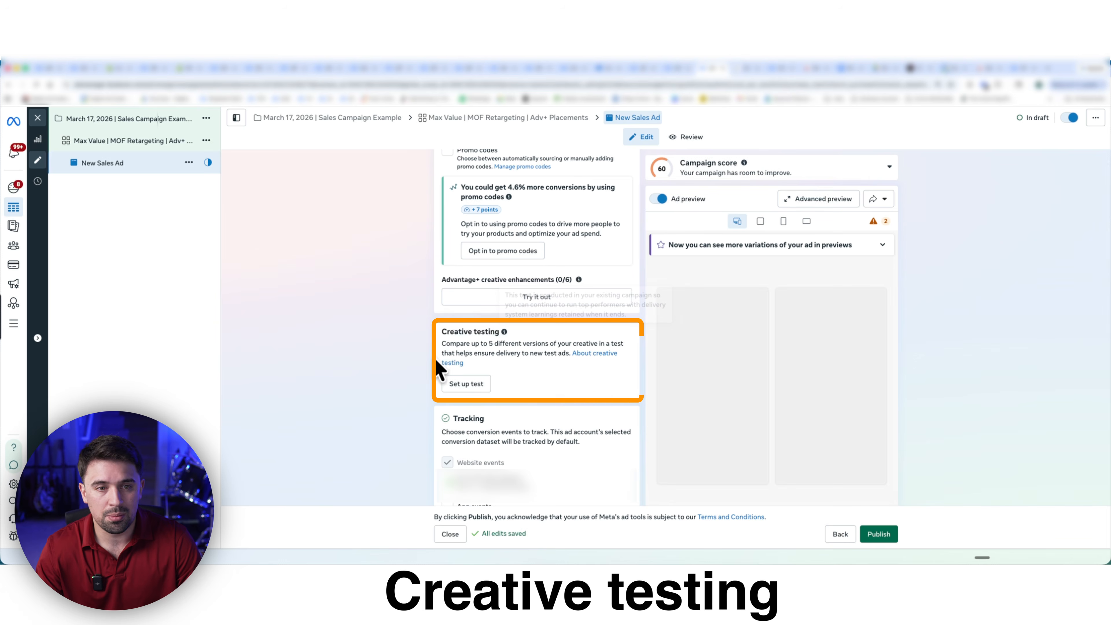
pyautogui.scroll(-5, 350, 388)
pyautogui.click(486, 377)
pyautogui.click(321, 343)
pyautogui.click(483, 376)
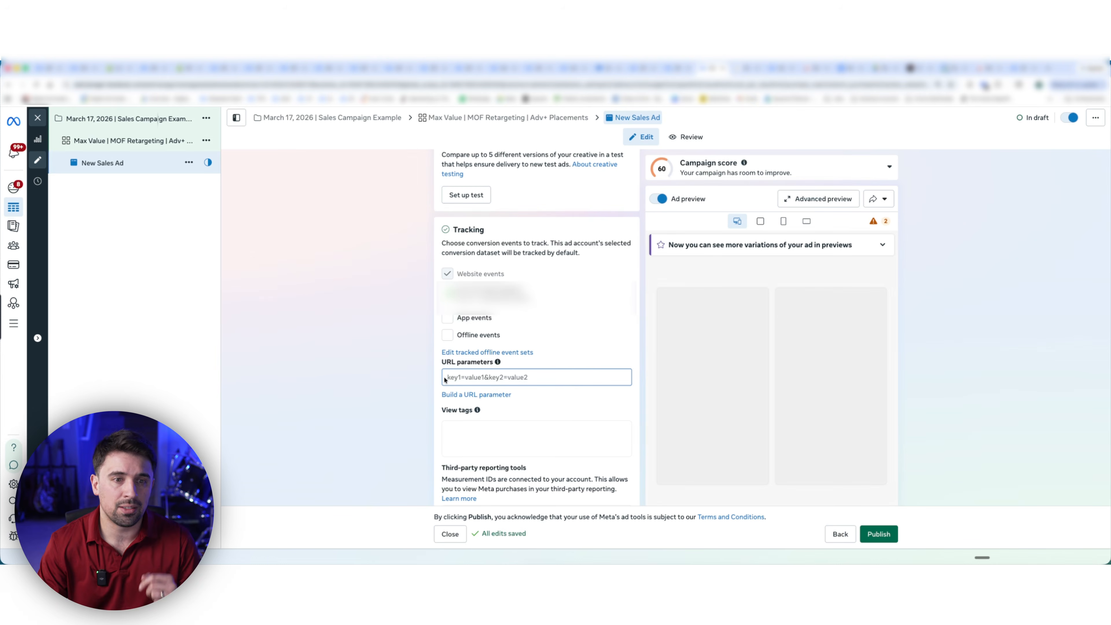
pyautogui.click(480, 395)
pyautogui.click(503, 261)
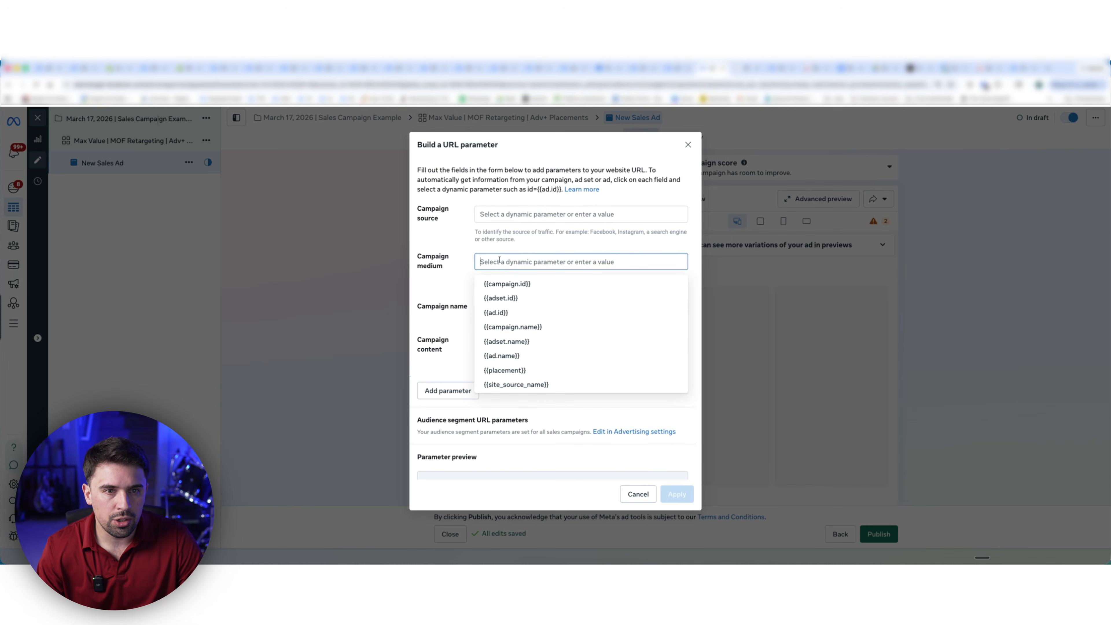
pyautogui.click(490, 283)
pyautogui.click(503, 306)
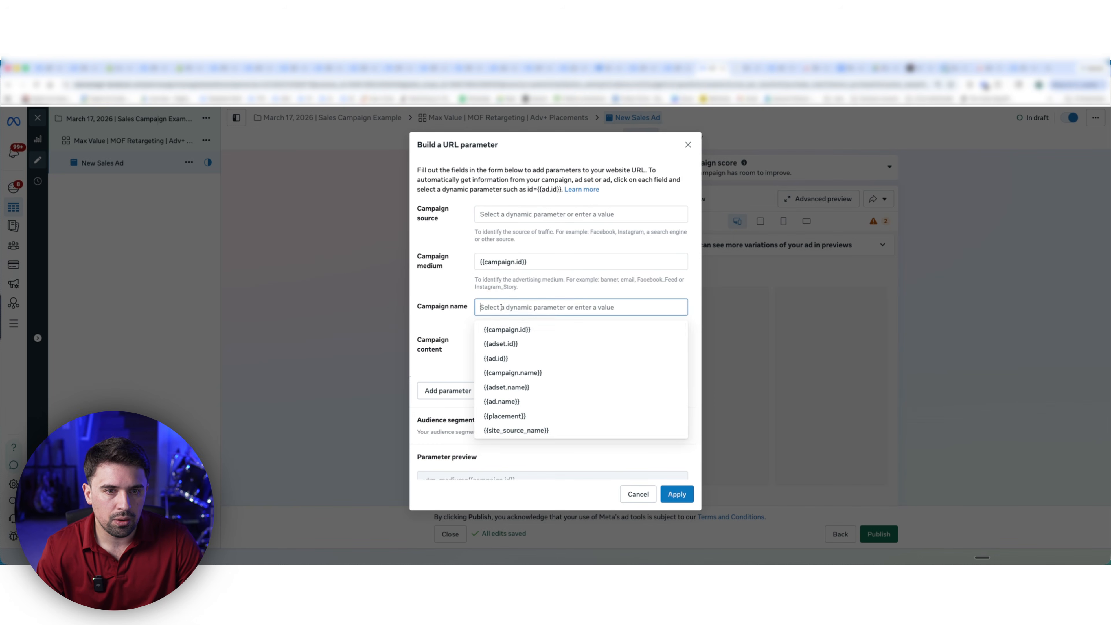
pyautogui.click(512, 345)
pyautogui.click(512, 346)
pyautogui.click(499, 396)
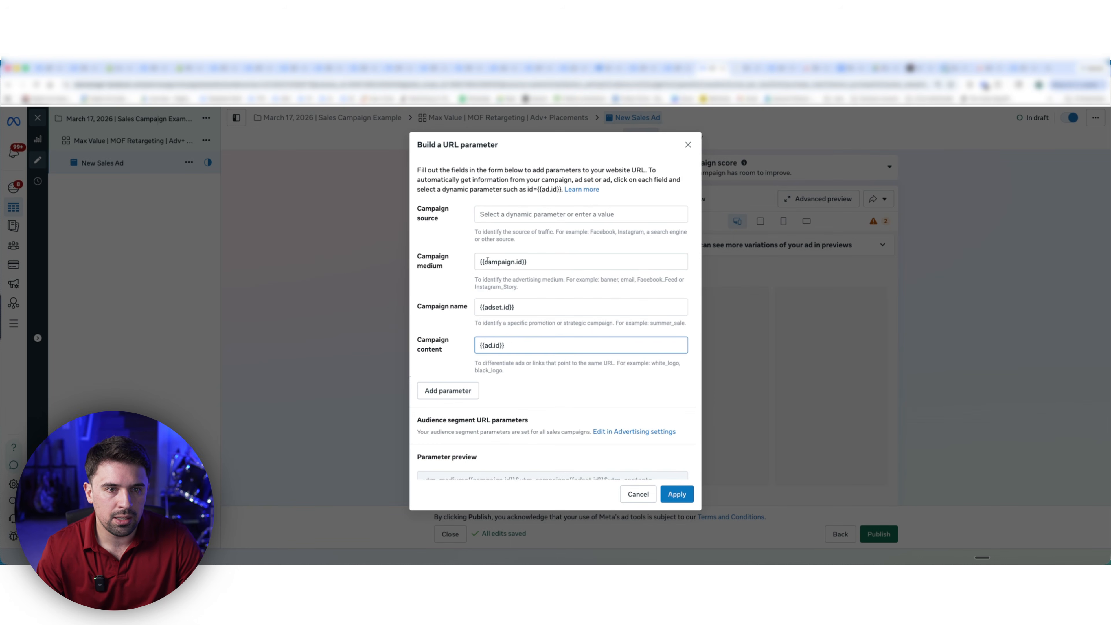
pyautogui.click(537, 264)
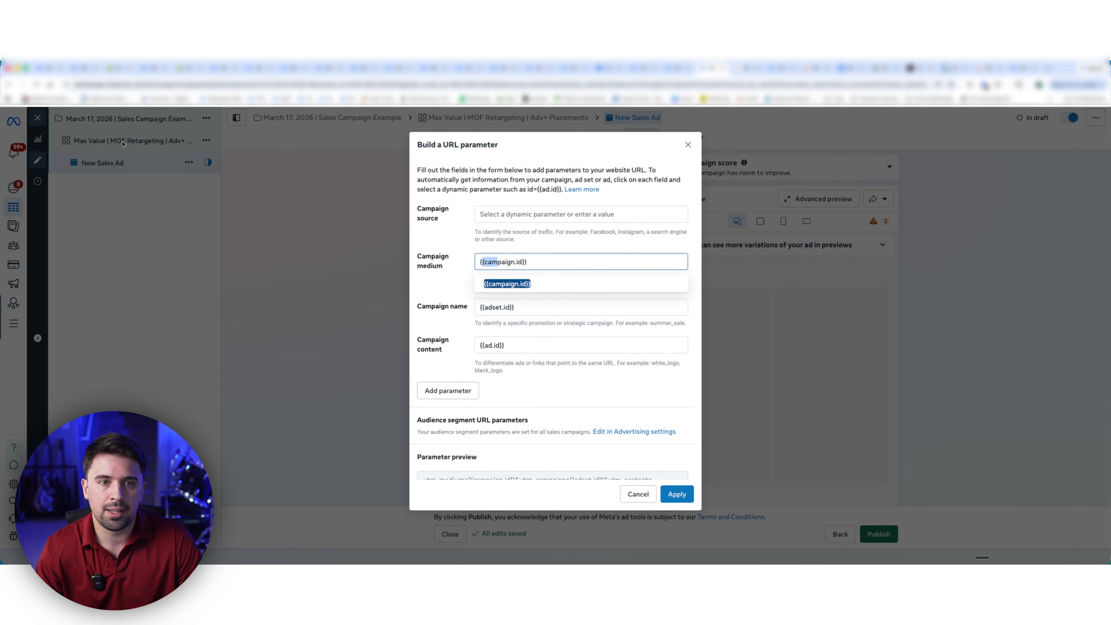
pyautogui.click(442, 295)
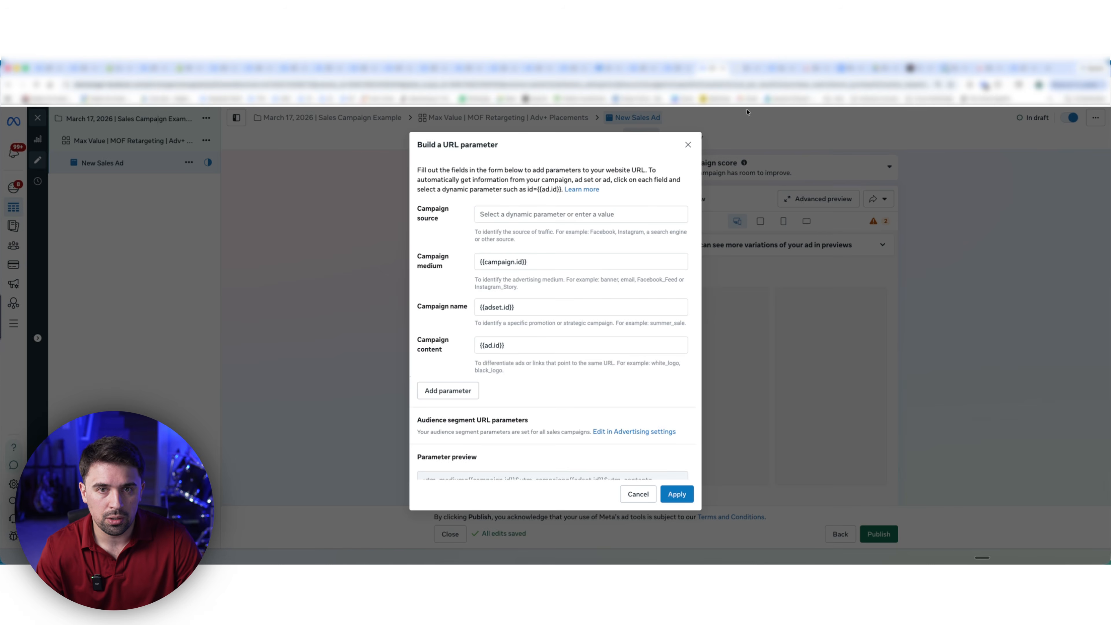
pyautogui.click(681, 146)
# - Dismiss the video upload notification and look through the Facebook and Instagram posts available for the ad creative, leaving the selection as is
pyautogui.scroll(5, 371, 341)
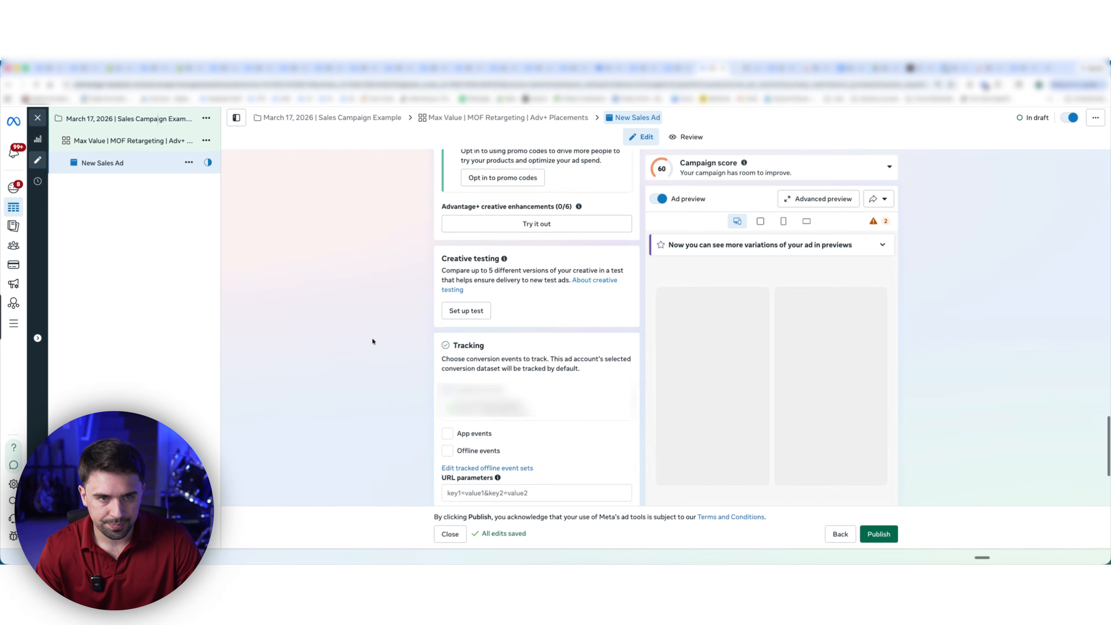
pyautogui.scroll(8, 374, 340)
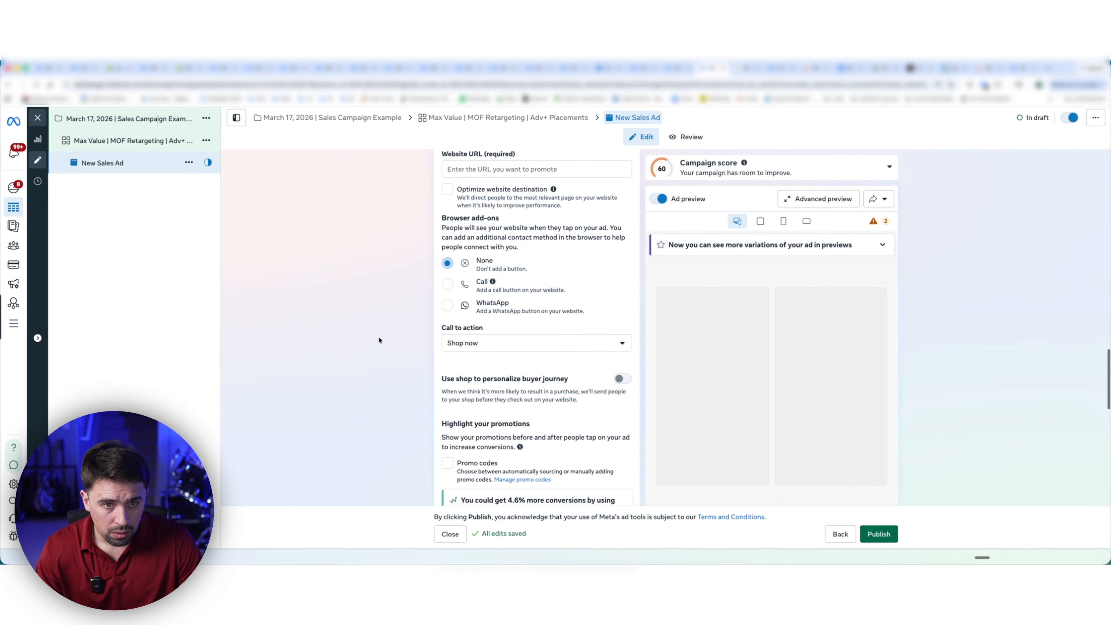
pyautogui.scroll(6, 379, 341)
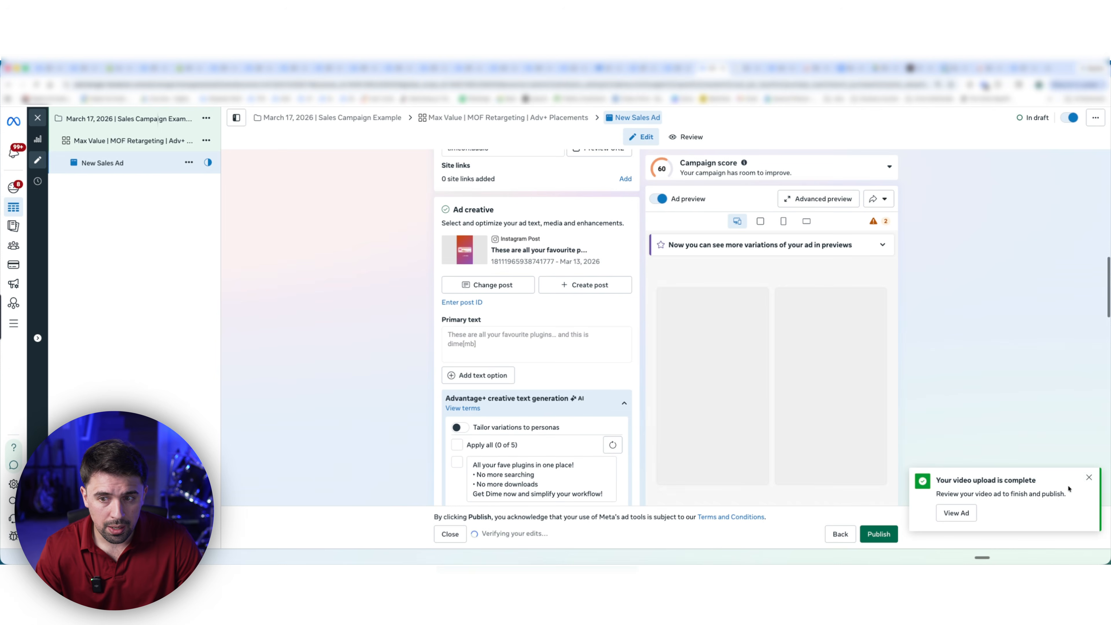
pyautogui.click(1088, 477)
pyautogui.scroll(3, 486, 385)
pyautogui.click(488, 403)
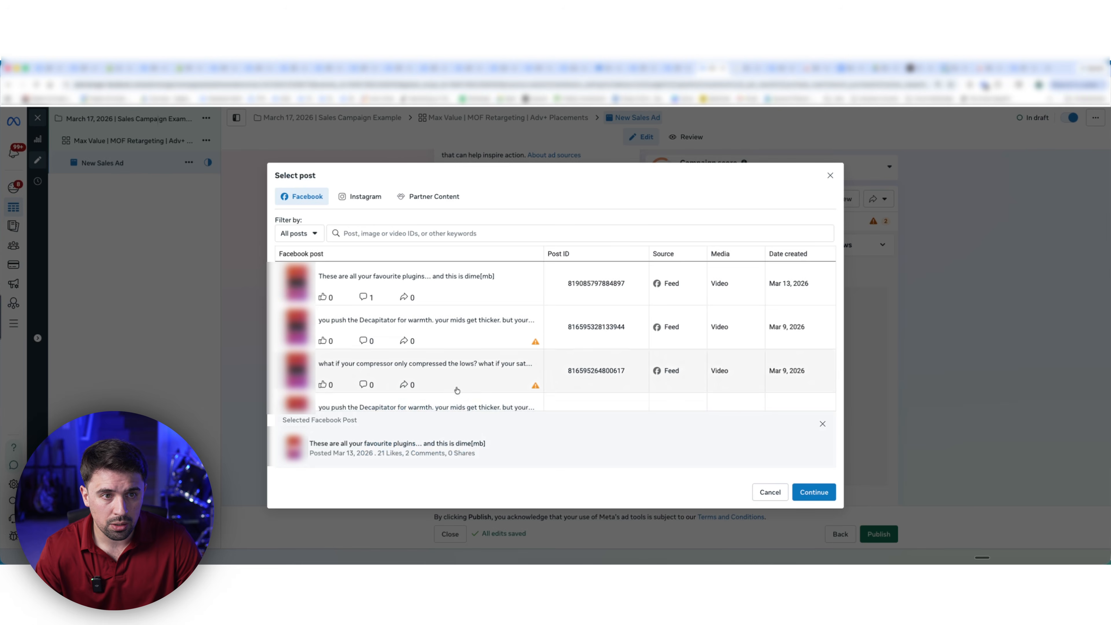
pyautogui.click(377, 202)
pyautogui.click(830, 175)
# - Switch the ad setup from using an existing post to Create ad
pyautogui.scroll(2, 506, 228)
pyautogui.scroll(3, 504, 248)
pyautogui.click(509, 232)
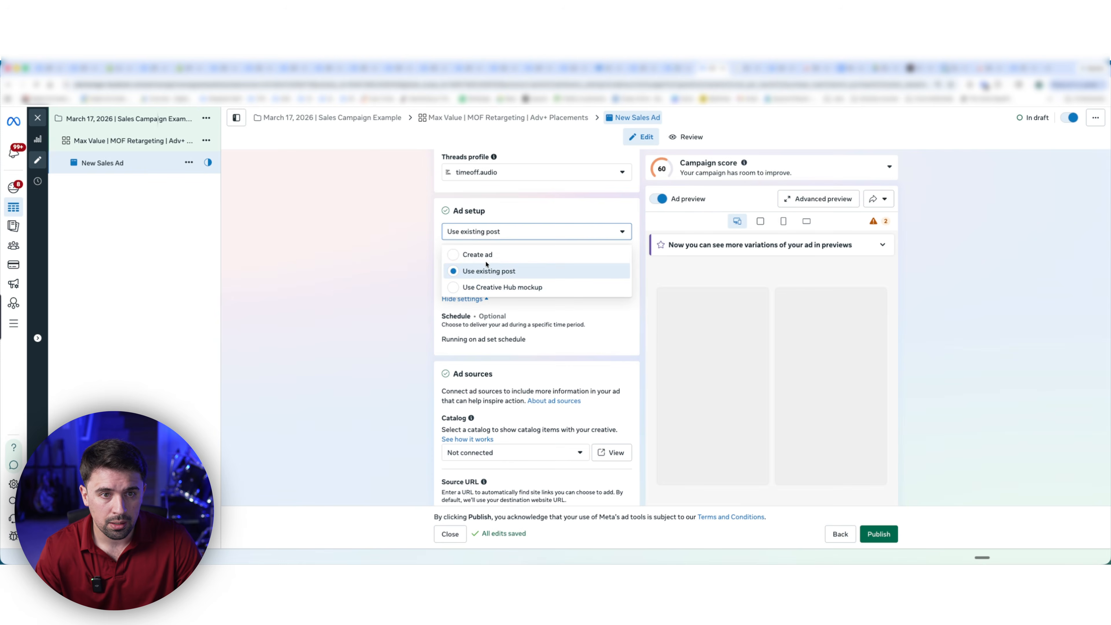
pyautogui.click(465, 252)
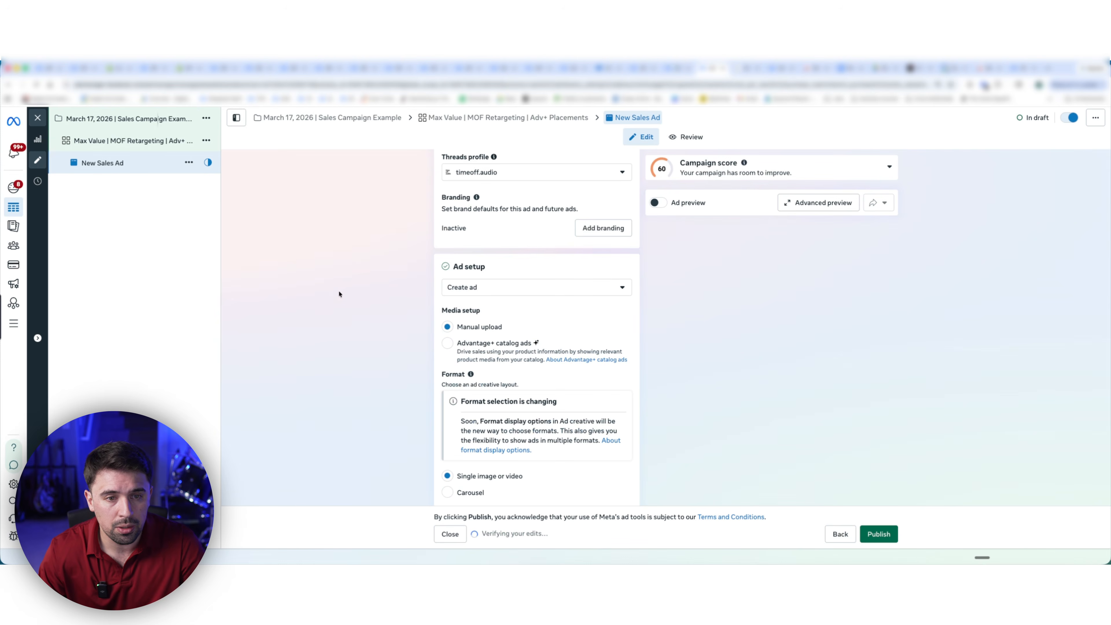
# - Set the media setup to Advantage+ catalog ads and turn off multi-advertiser ads
pyautogui.scroll(-1, 363, 299)
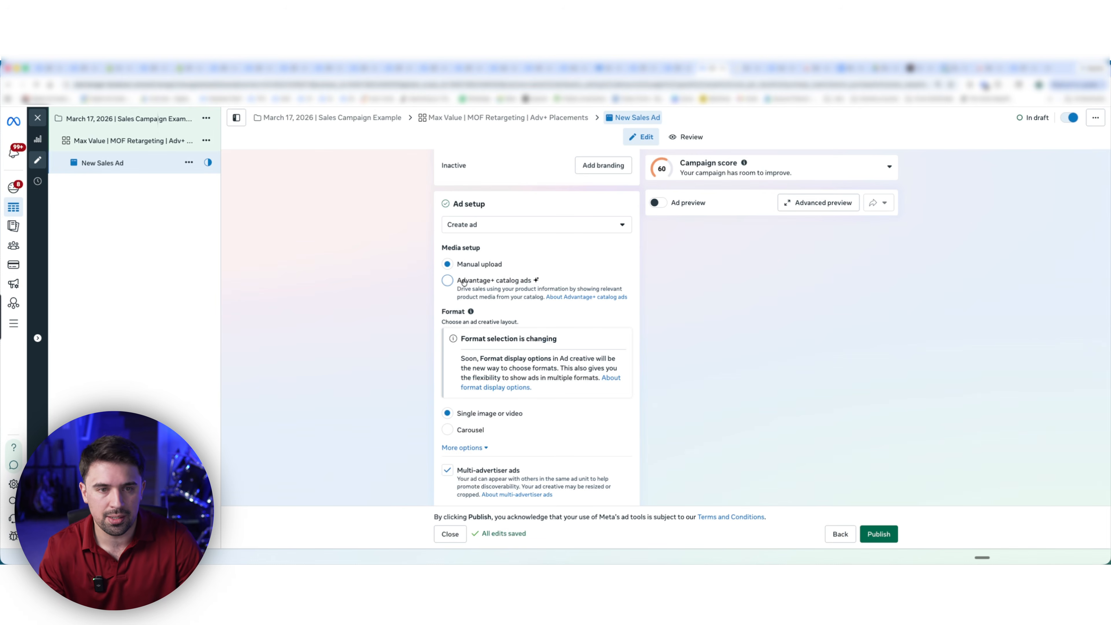
pyautogui.click(446, 281)
pyautogui.scroll(-1, 446, 306)
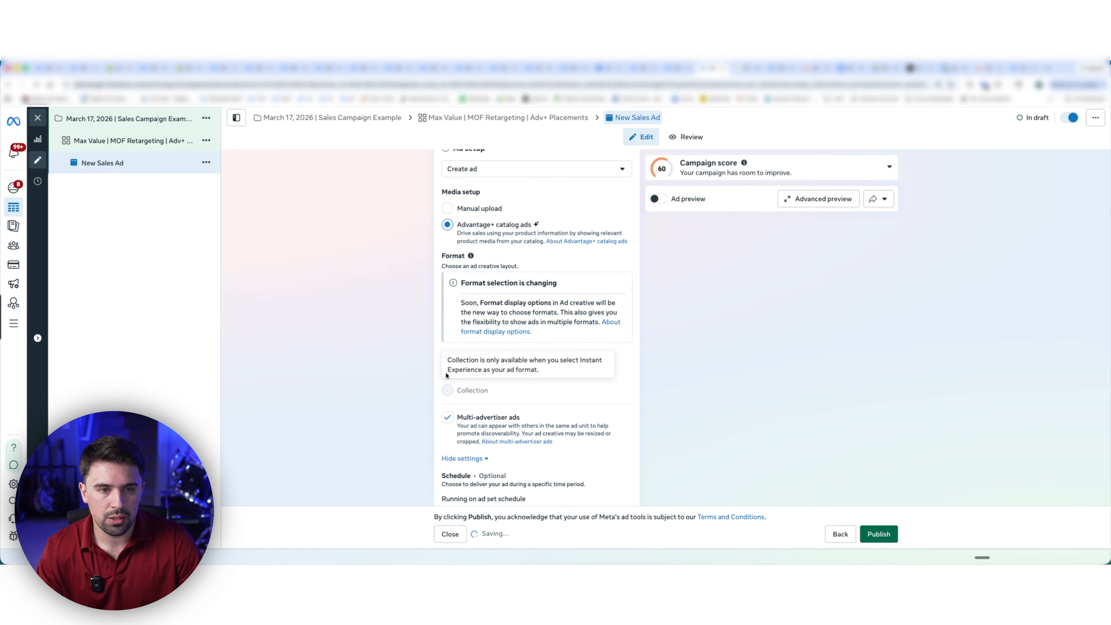
pyautogui.click(447, 417)
# - Clear the website URL in the ad's Destination section
pyautogui.scroll(-5, 486, 335)
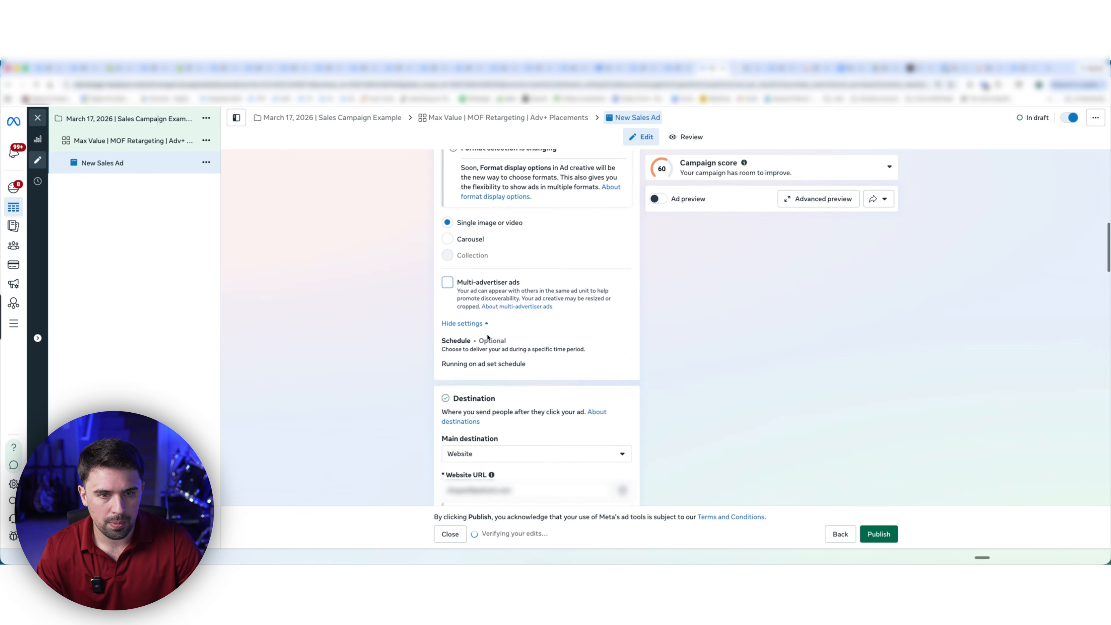
pyautogui.scroll(-1, 489, 338)
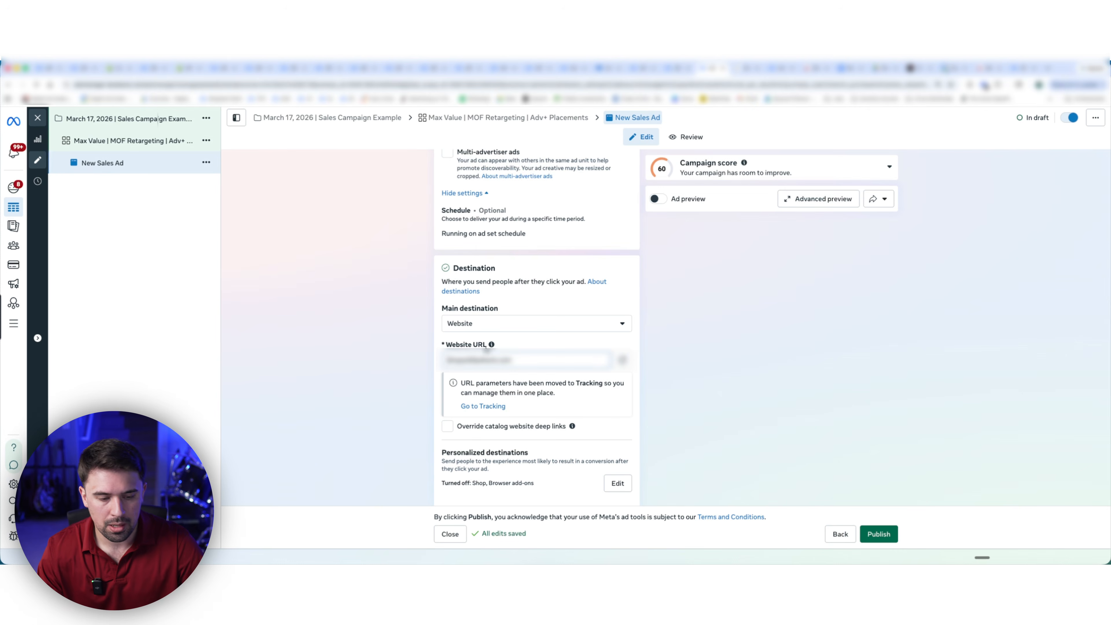
pyautogui.press('super+a')
pyautogui.press('BackSpace')
pyautogui.scroll(-3, 376, 320)
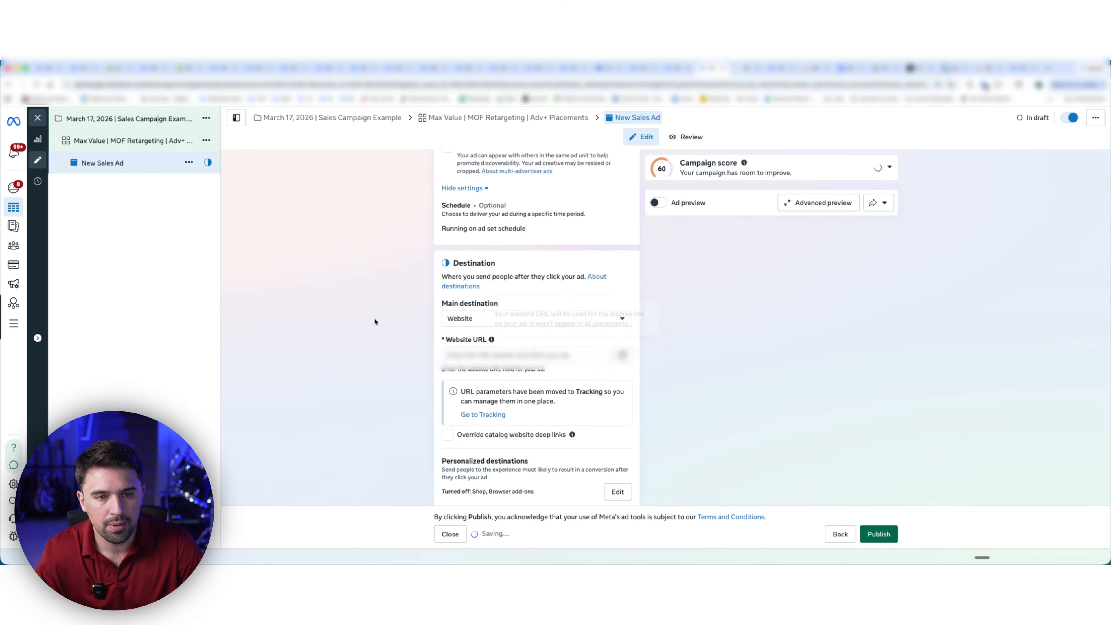
pyautogui.scroll(-2, 376, 321)
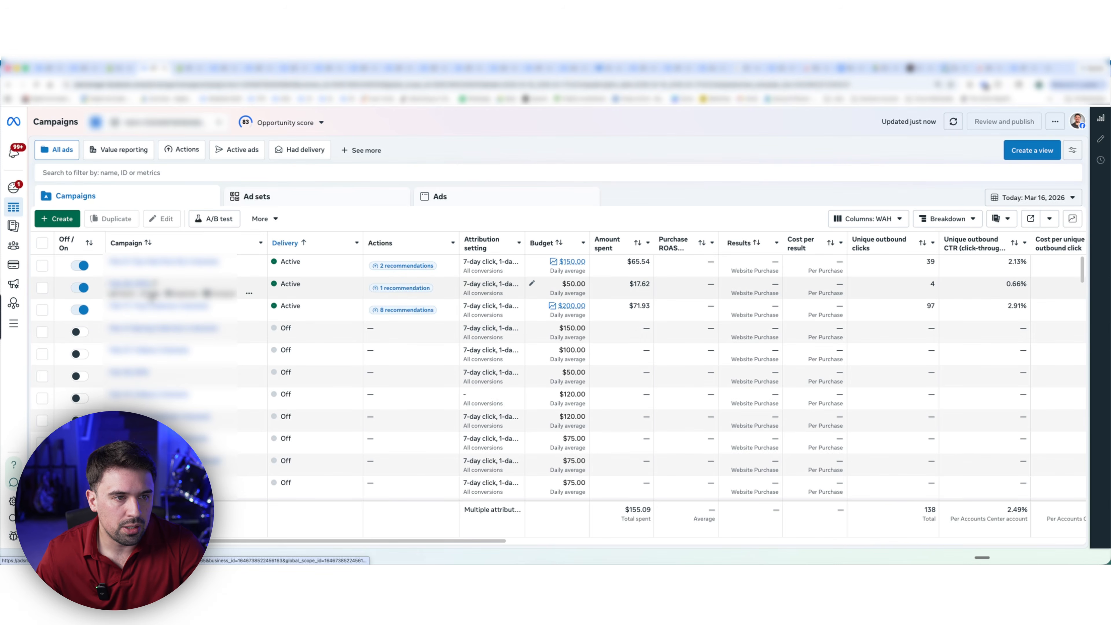
# - Open the Best Sellers ad in the Feb 26 | DPA campaign and examine its format and destination settings
pyautogui.click(166, 293)
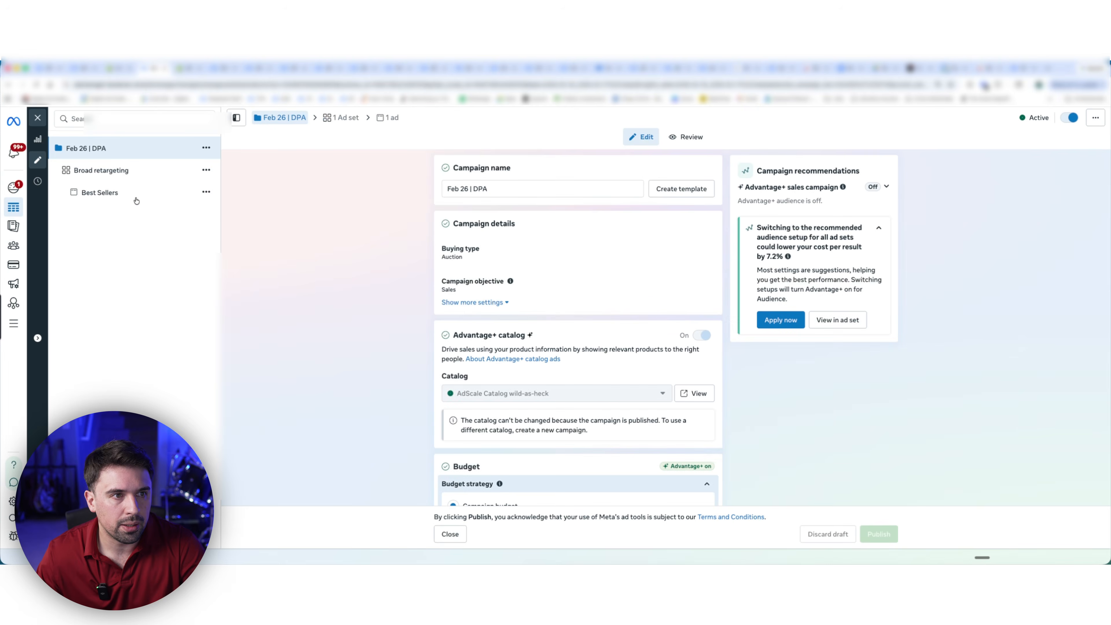
pyautogui.click(136, 200)
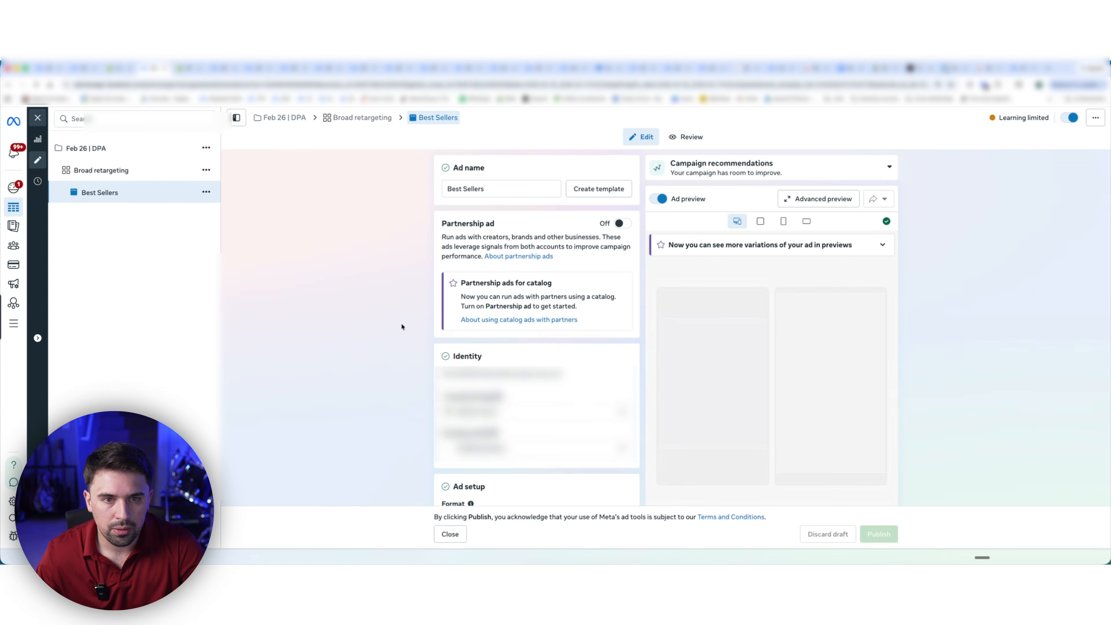
pyautogui.scroll(-1, 344, 356)
pyautogui.scroll(-6, 344, 356)
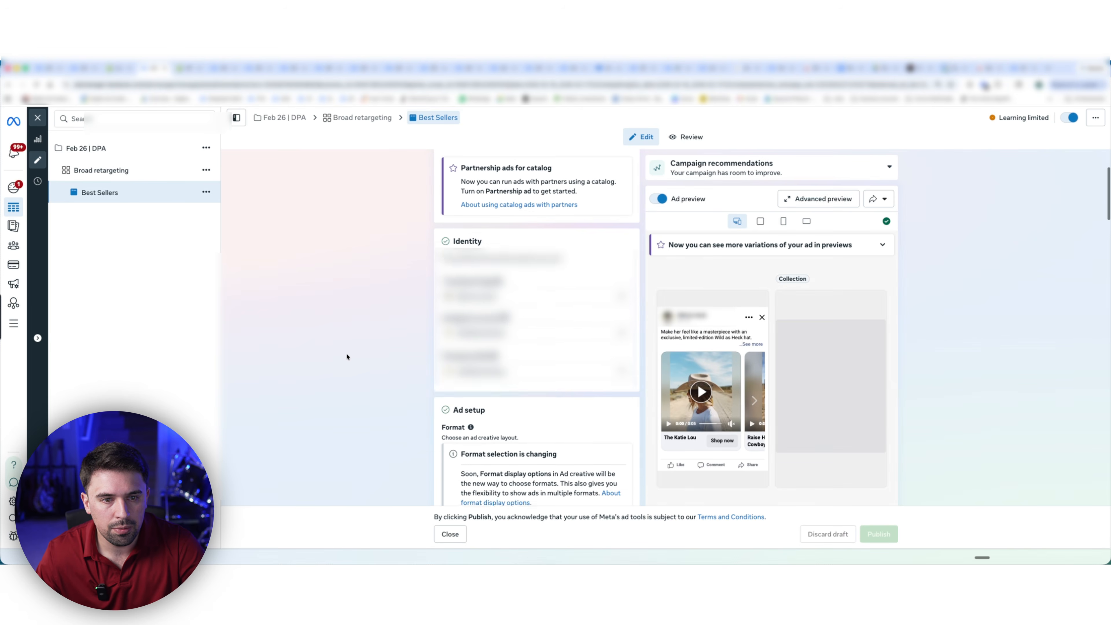
pyautogui.scroll(-4, 348, 356)
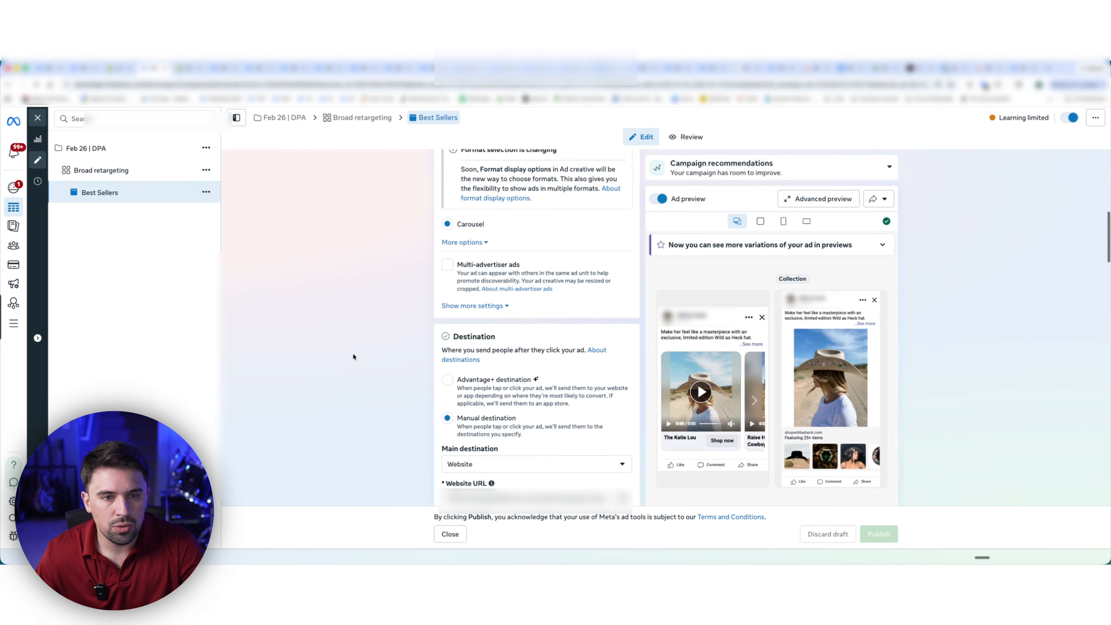
pyautogui.scroll(8, 482, 352)
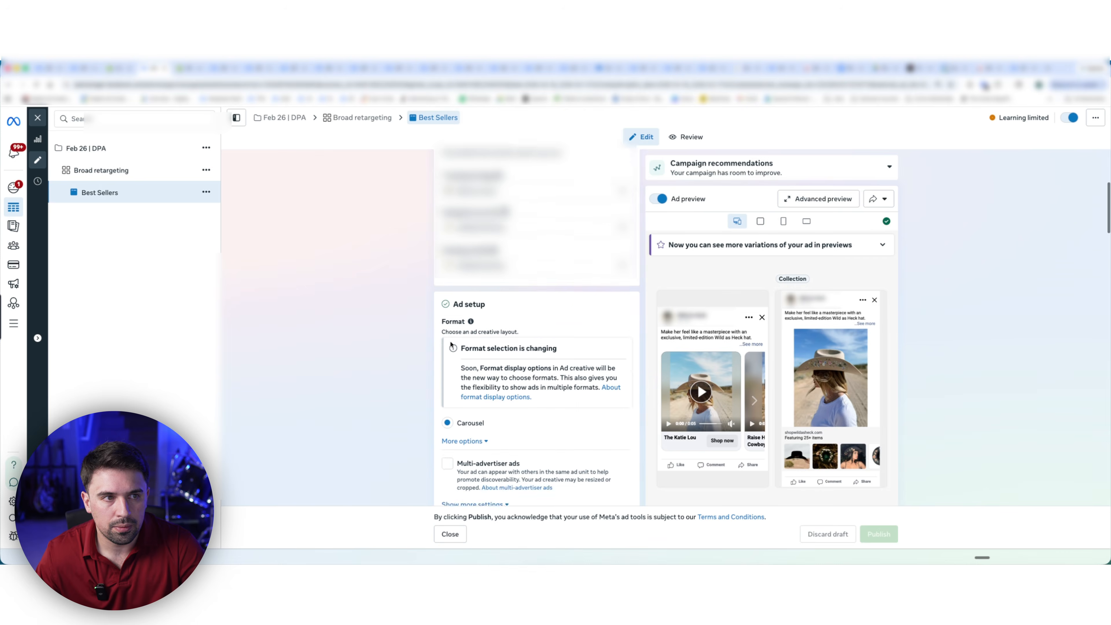
# - Check the DPA campaign's Advantage+ catalog setting and examine the Best Sellers ad's product media, creative options and carousel preview
pyautogui.click(104, 158)
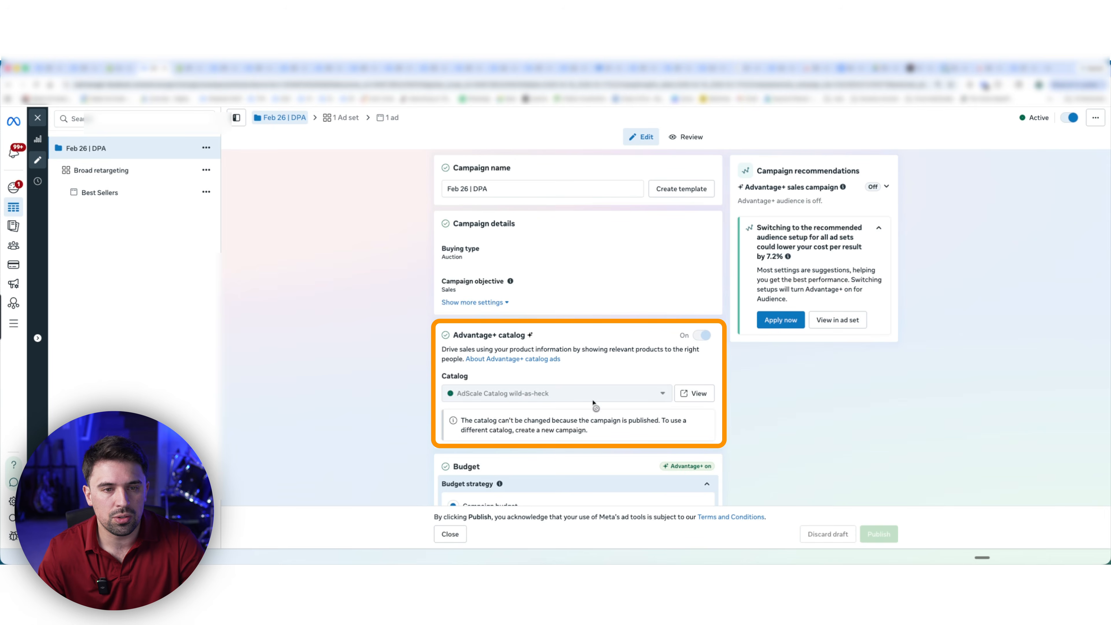
pyautogui.click(142, 186)
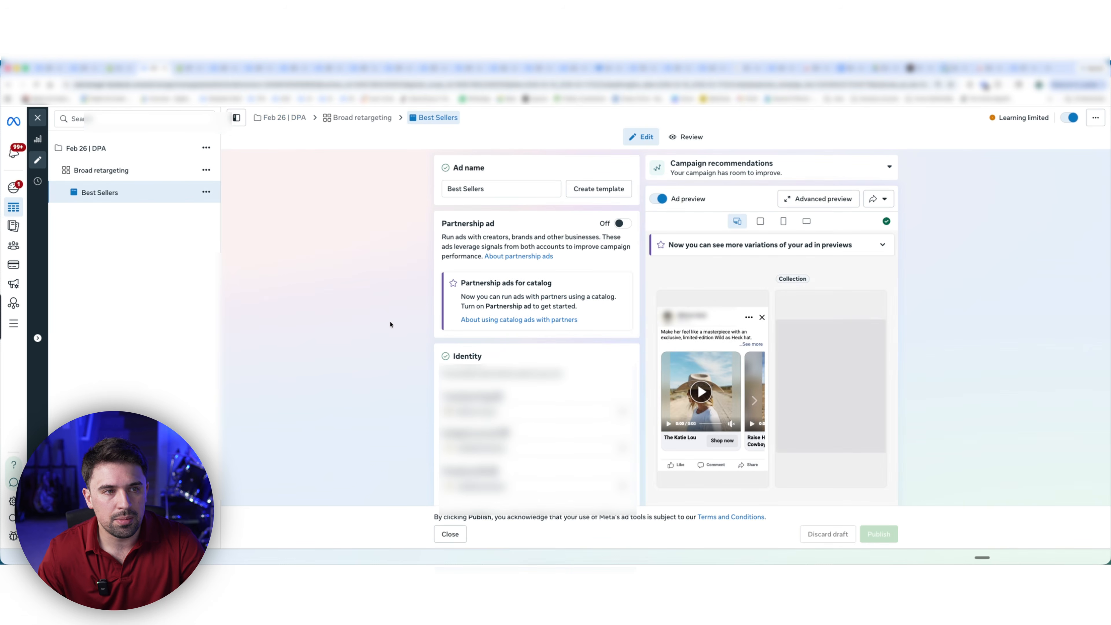
pyautogui.scroll(-5, 380, 293)
pyautogui.scroll(-7, 410, 287)
pyautogui.scroll(-5, 390, 351)
pyautogui.scroll(-5, 437, 347)
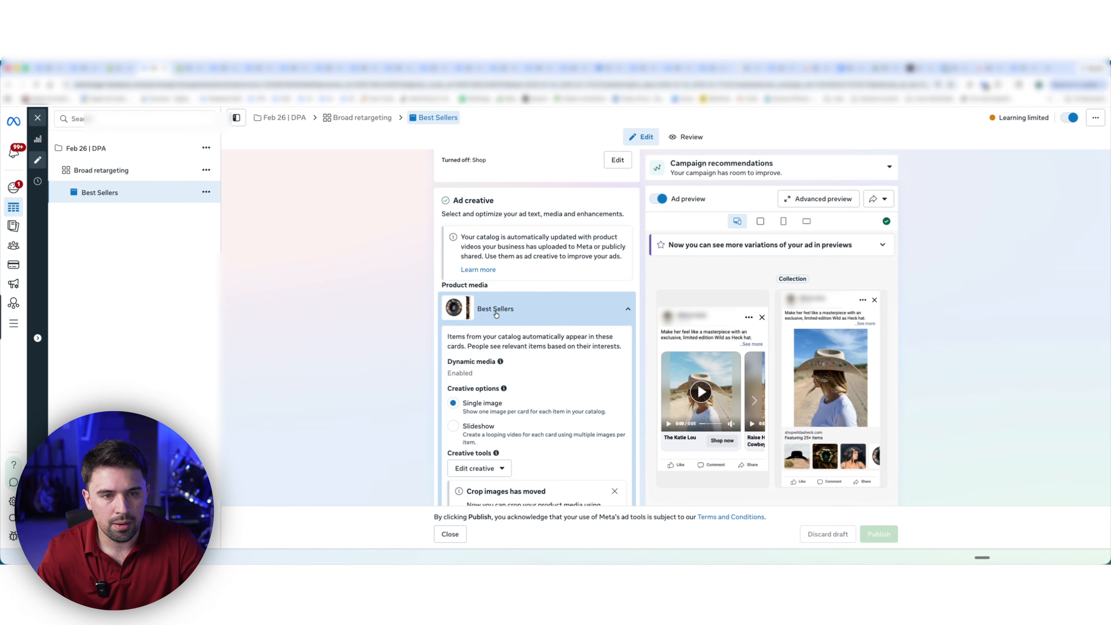
pyautogui.scroll(-3, 521, 316)
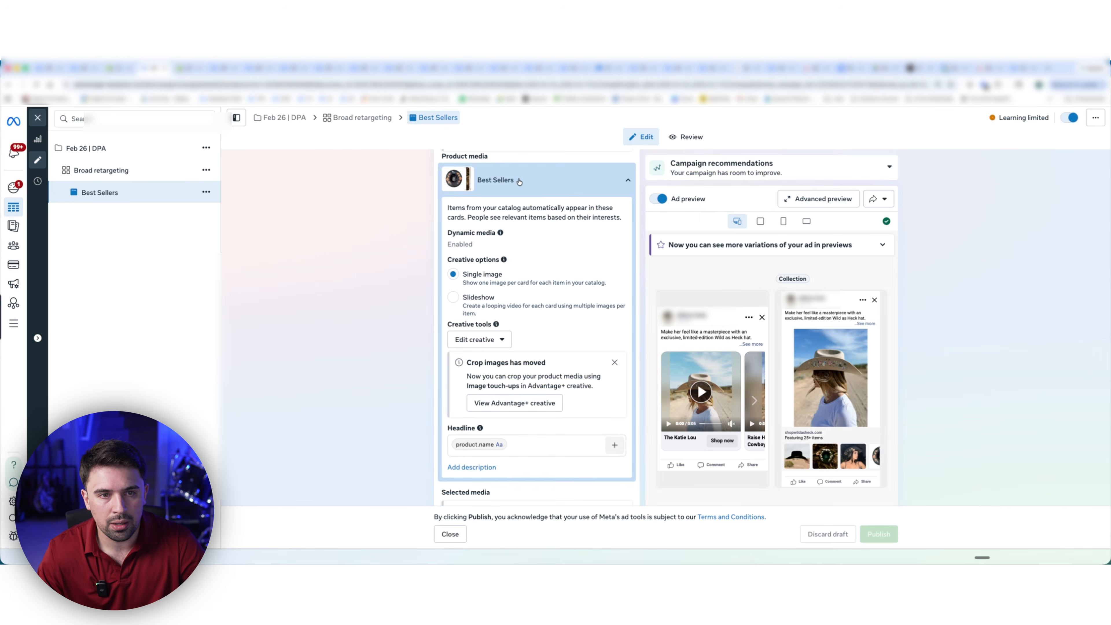
pyautogui.scroll(-3, 500, 188)
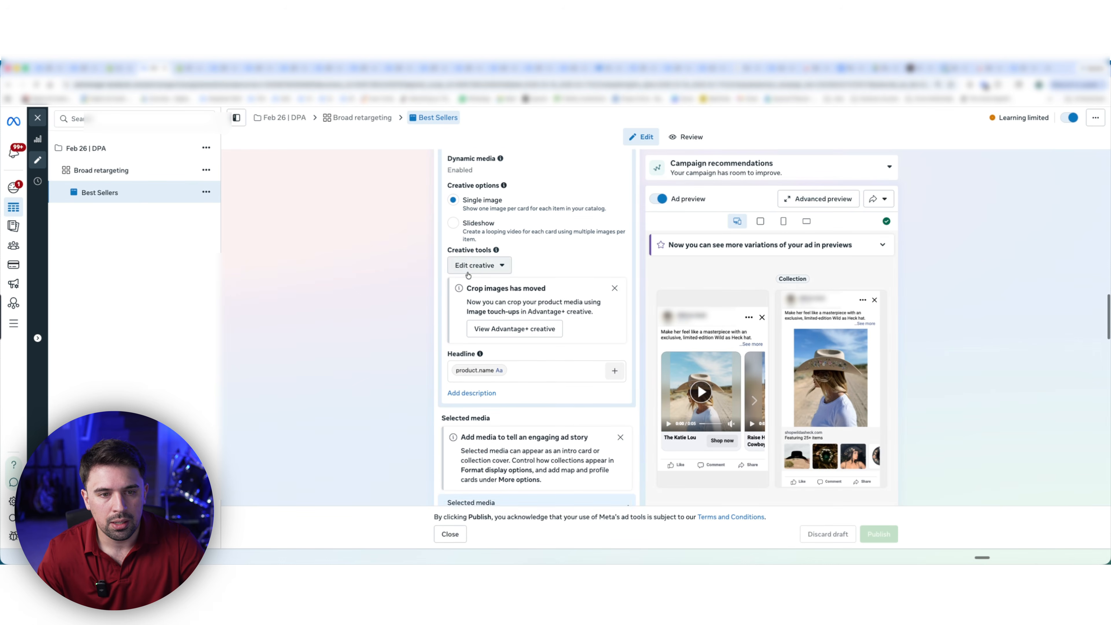
pyautogui.click(752, 399)
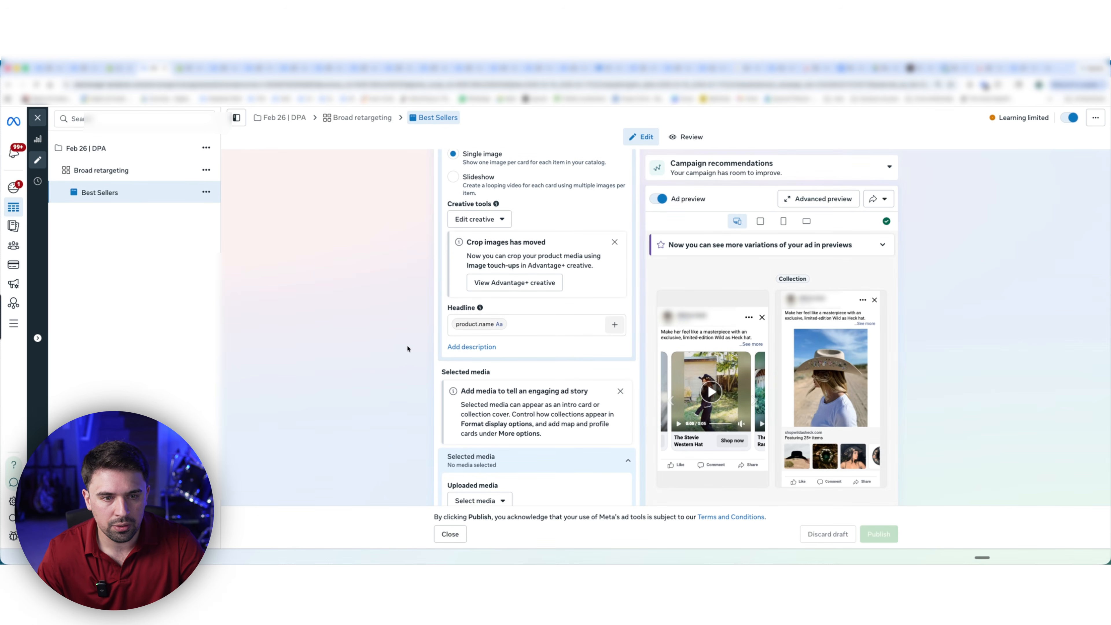
# - Examine the Best Sellers ad's format display options, primary text, text generation and call to action settings
pyautogui.scroll(-9, 414, 349)
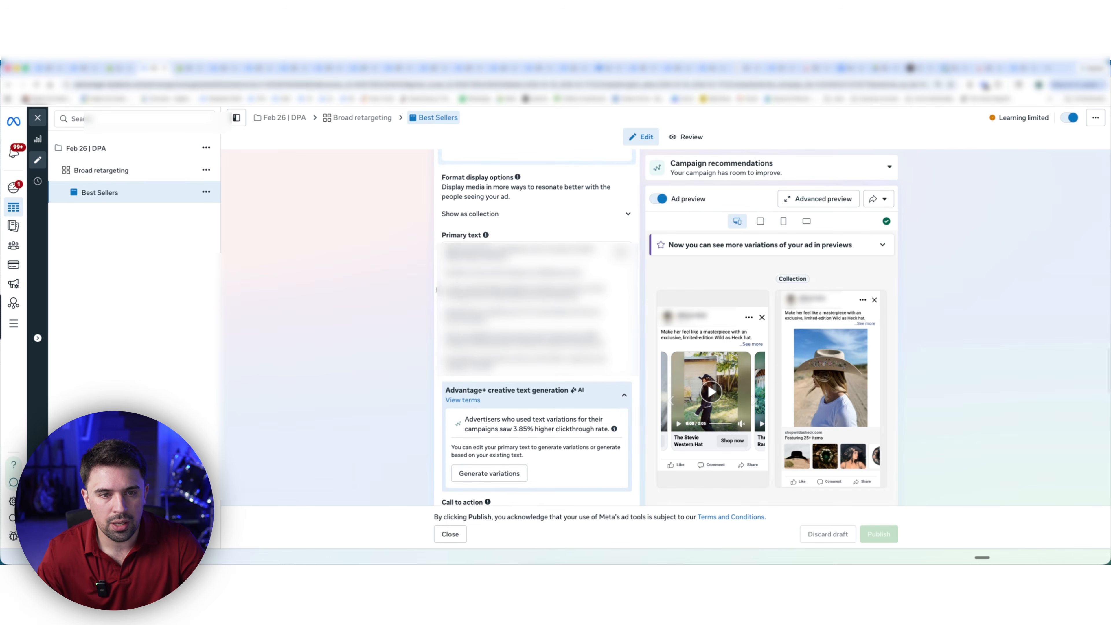
pyautogui.scroll(-8, 393, 367)
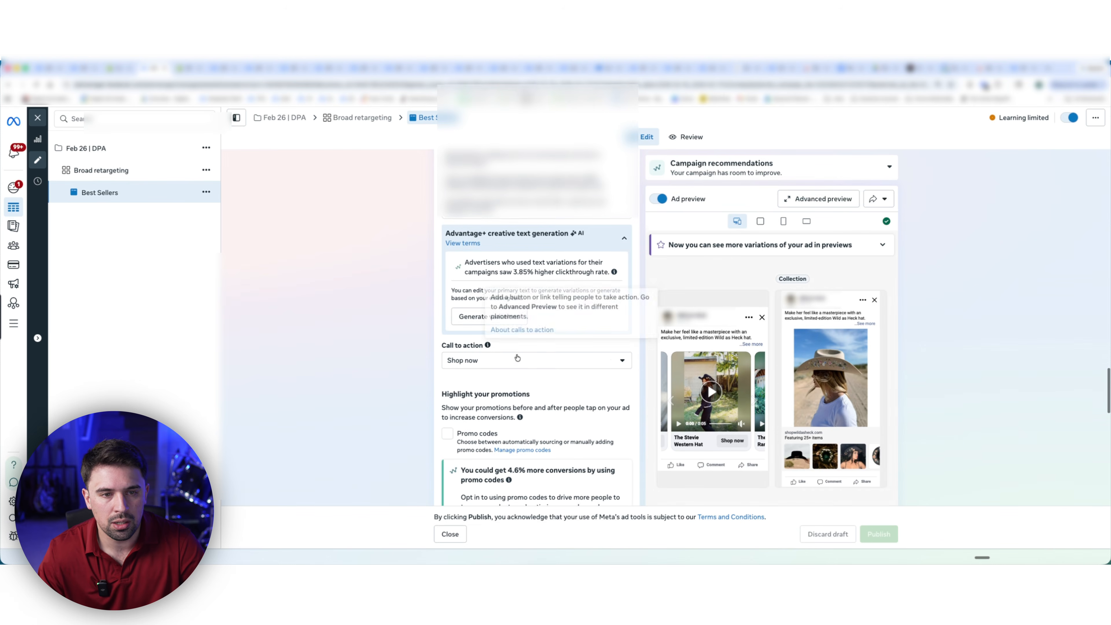
pyautogui.scroll(-5, 426, 352)
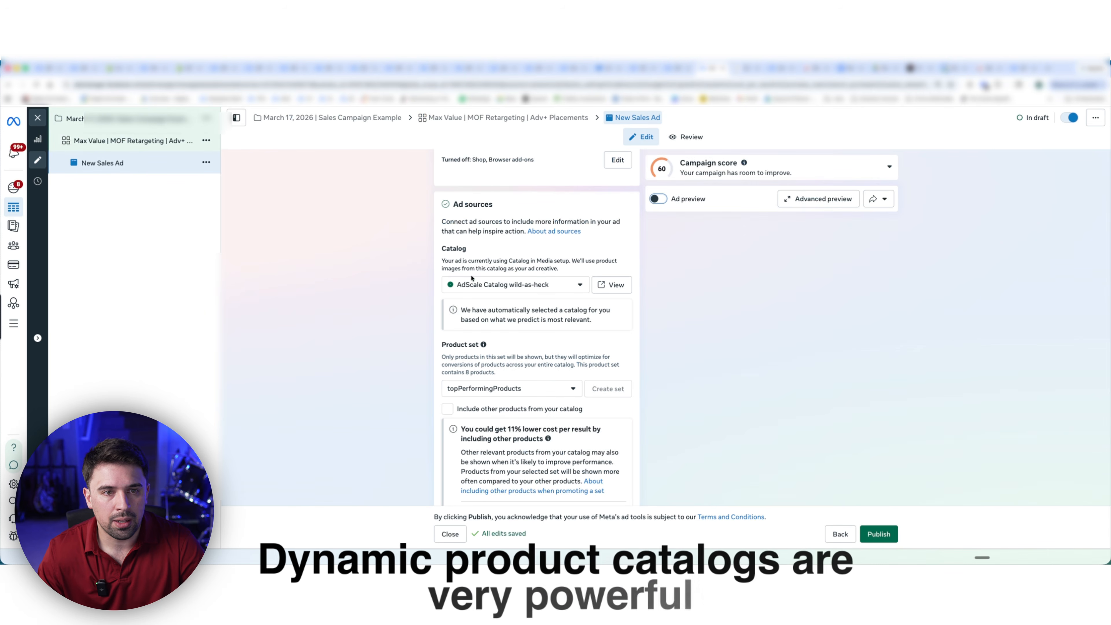
# - Return to the New Sales Ad and set its media setup to Manual upload
pyautogui.click(472, 285)
pyautogui.click(385, 277)
pyautogui.scroll(10, 385, 278)
pyautogui.scroll(7, 527, 285)
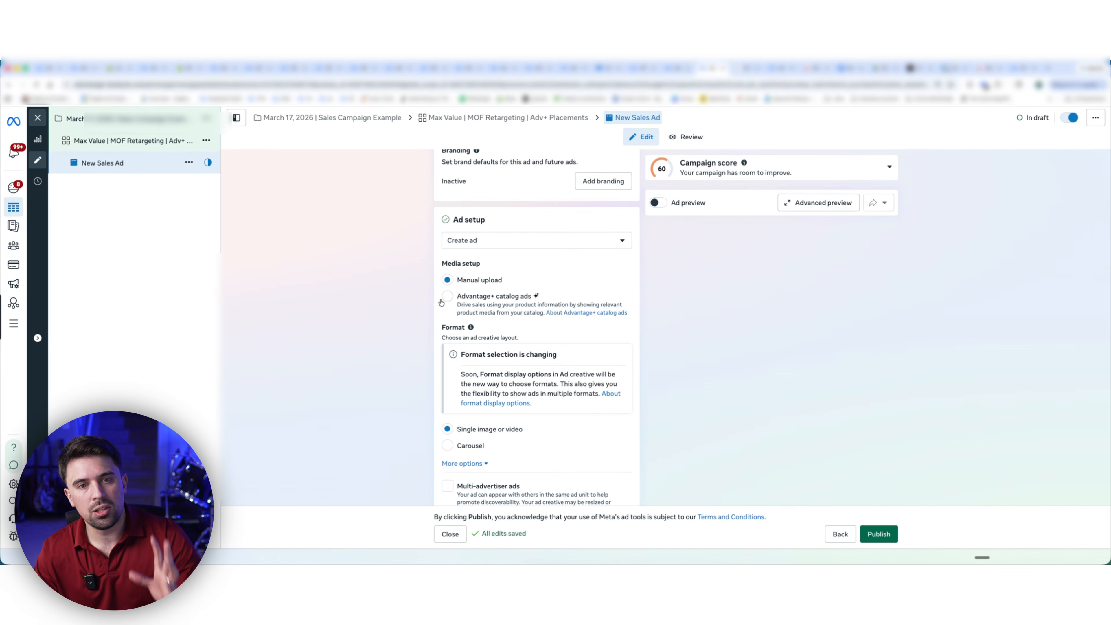
# - Enter the store's website URL in the New Sales Ad's Destination section
pyautogui.scroll(-4, 389, 315)
pyautogui.scroll(-5, 373, 303)
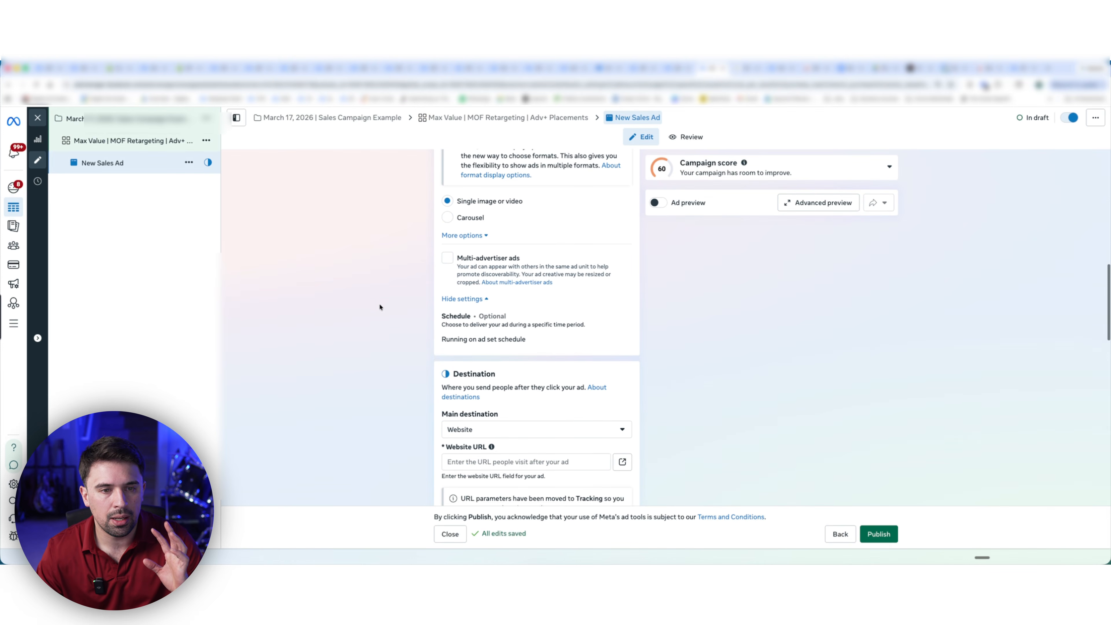
pyautogui.click(473, 351)
pyautogui.write('www')
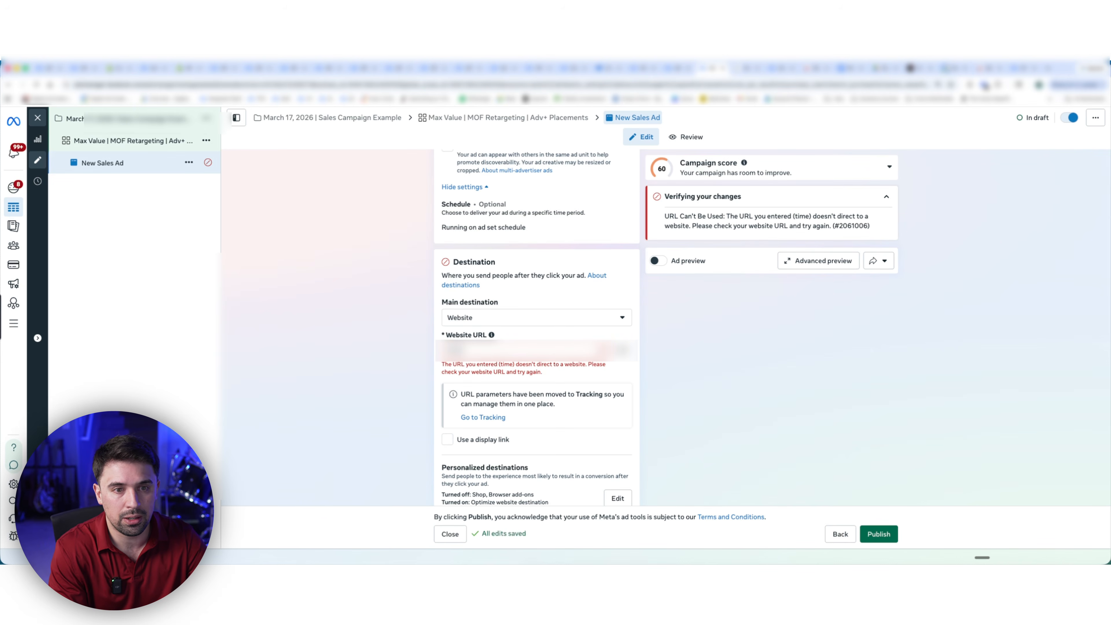
pyautogui.write('off')
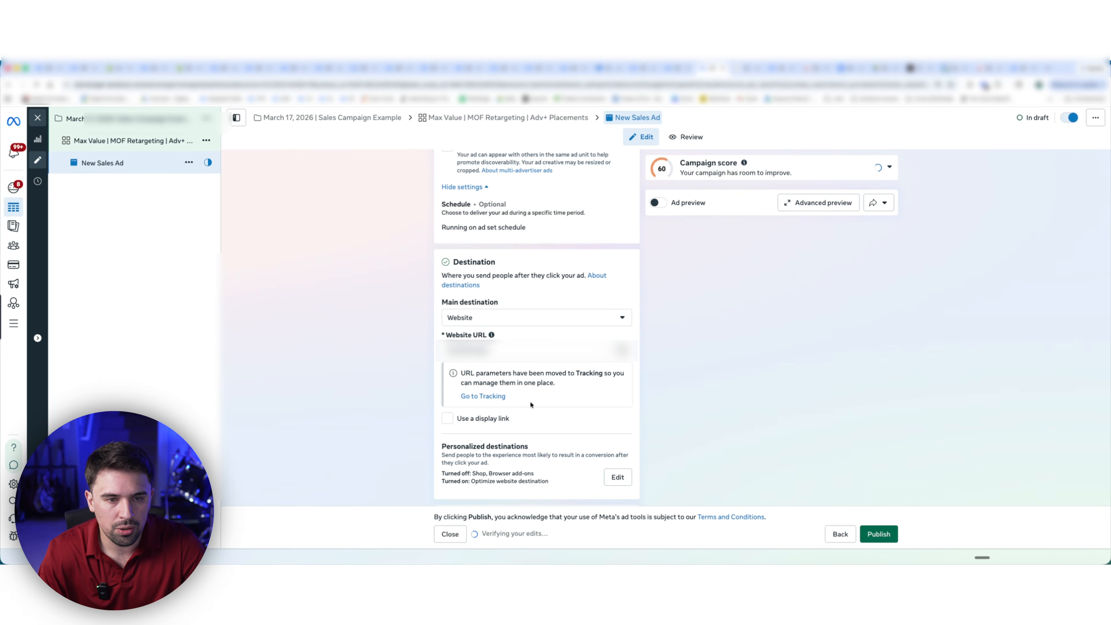
# - Turn off Optimize website destination in the ad's personalized destinations
pyautogui.scroll(-3, 570, 449)
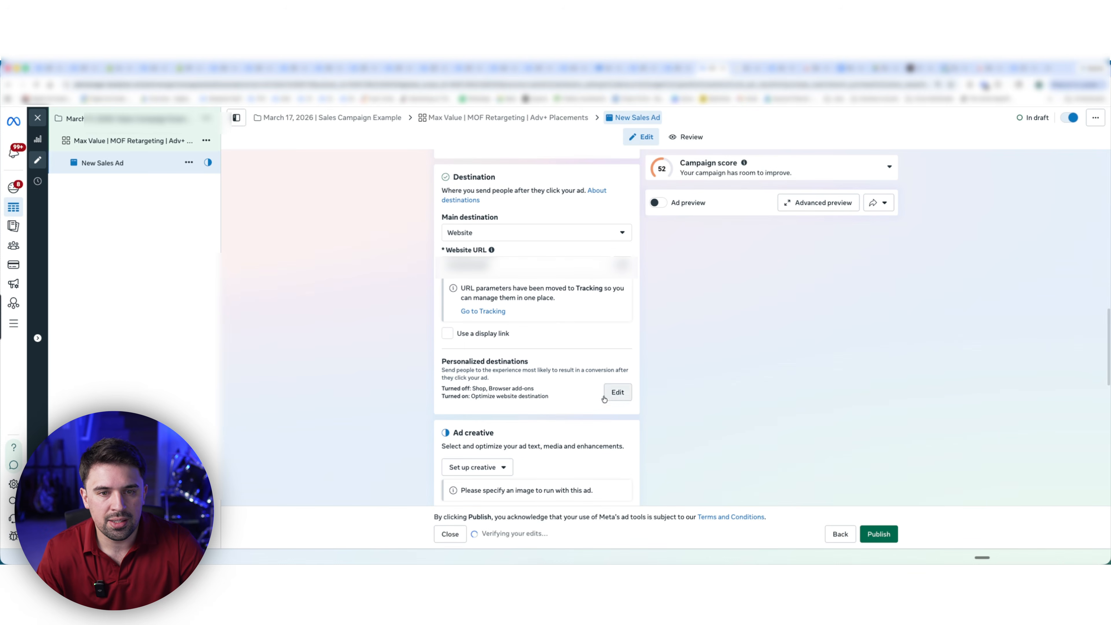
pyautogui.click(615, 393)
pyautogui.click(448, 158)
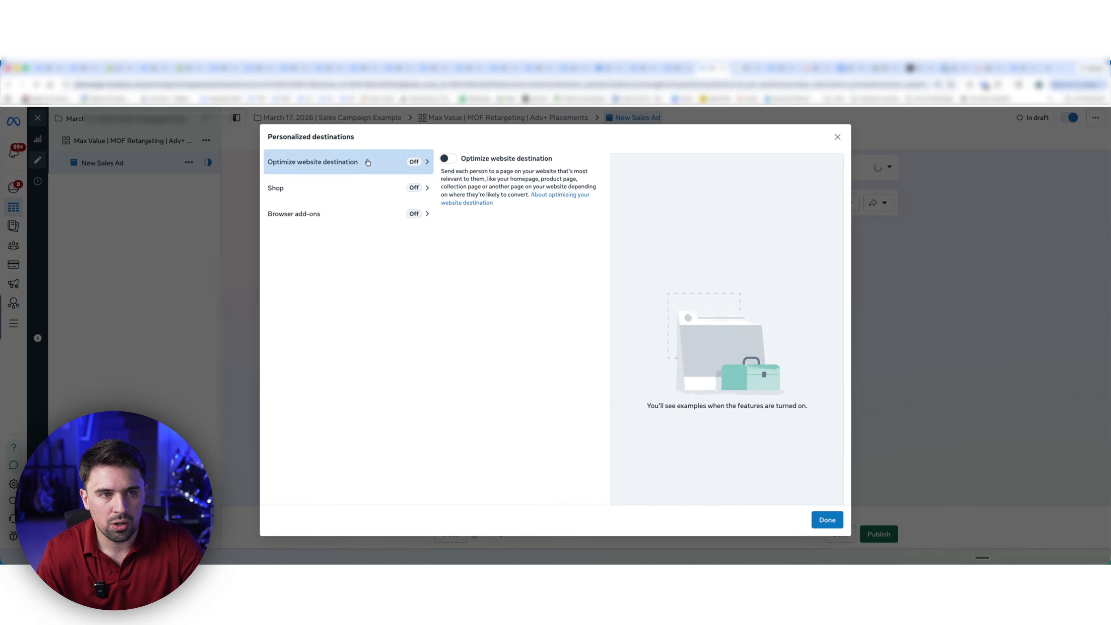
pyautogui.click(827, 519)
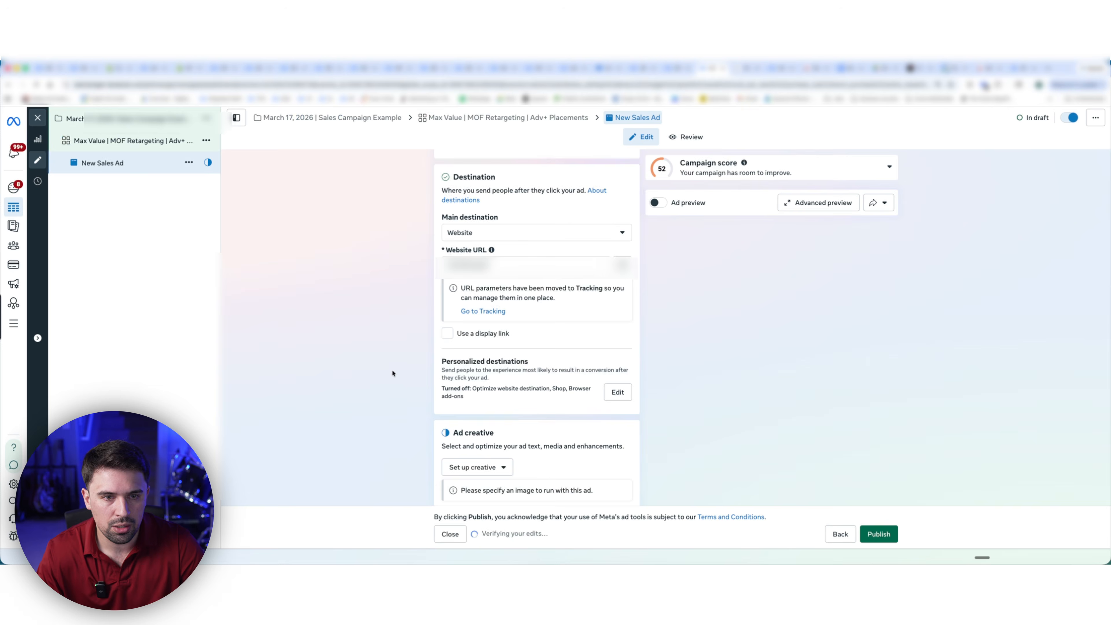
# - Check the Optimize website destination, Shop and Browser add-ons options in the personalized destinations
pyautogui.click(630, 399)
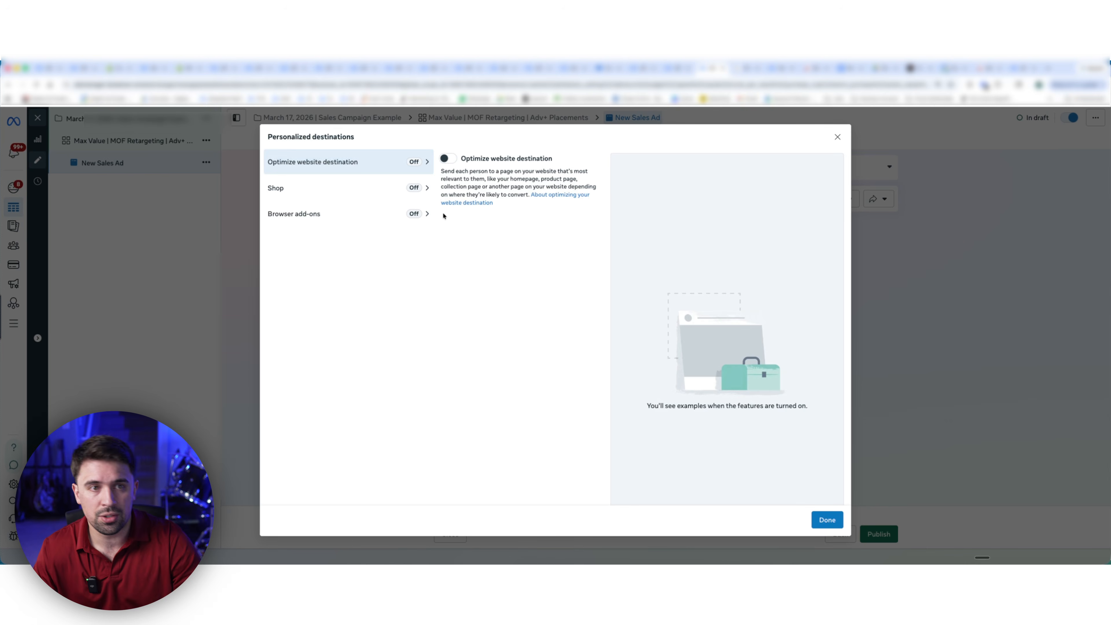
pyautogui.click(343, 192)
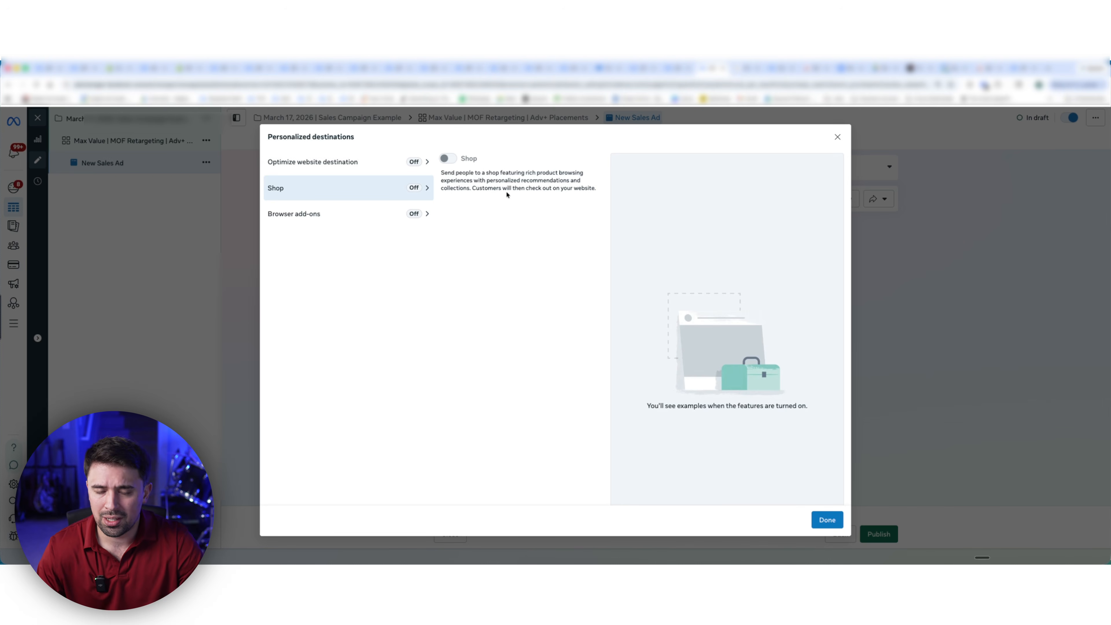
pyautogui.click(315, 216)
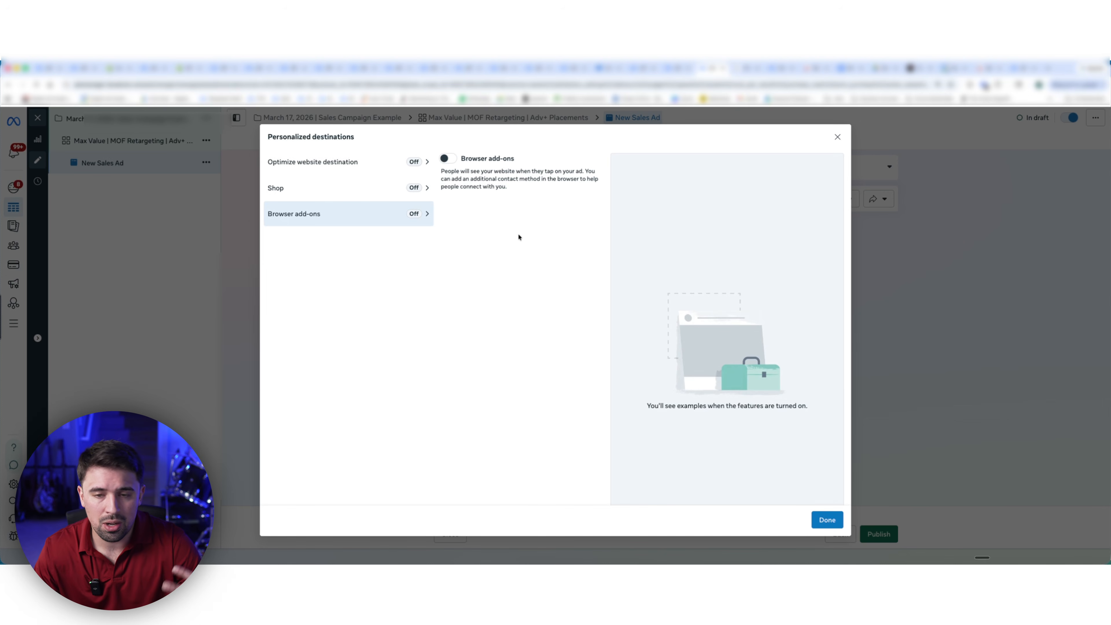
pyautogui.click(836, 138)
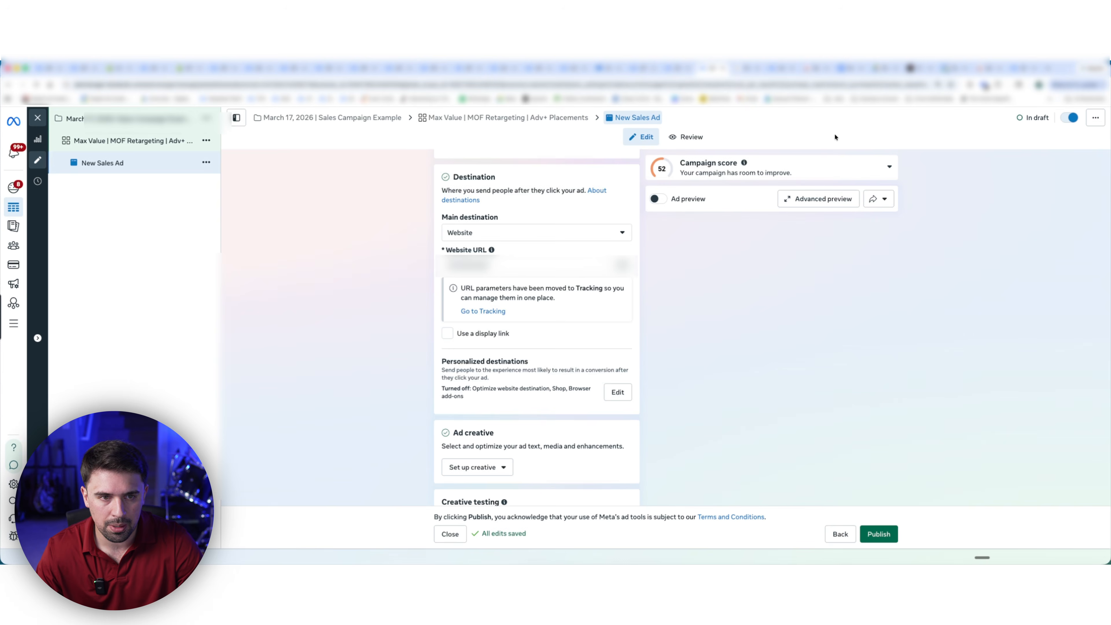
# - Start setting up the ad creative and deselect promo codes in the Promotions extension
pyautogui.scroll(-4, 359, 371)
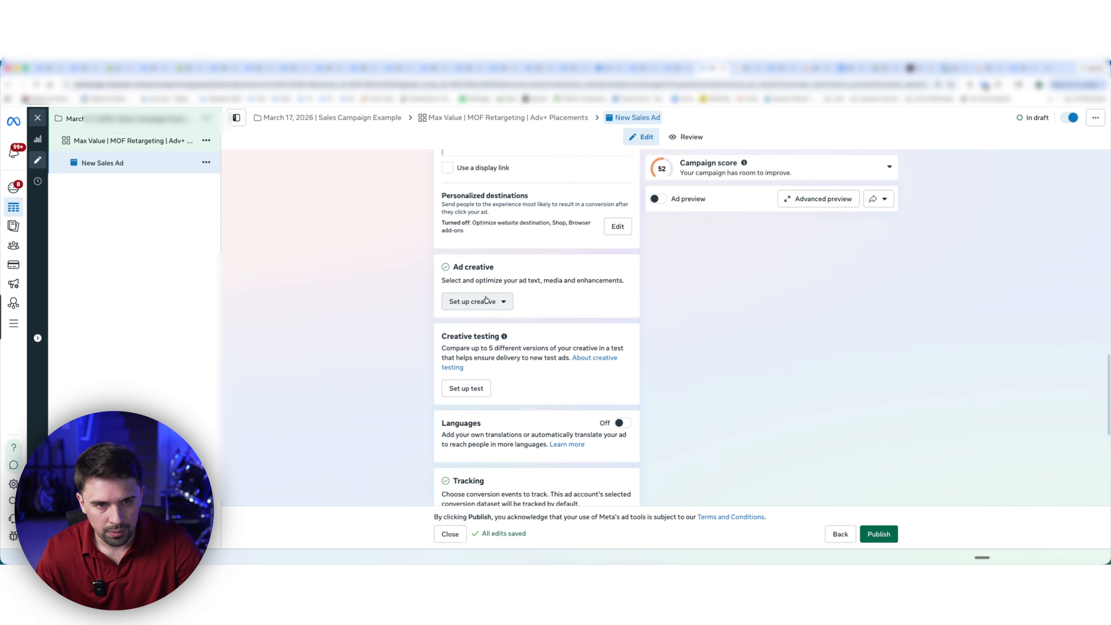
pyautogui.click(487, 302)
pyautogui.click(480, 326)
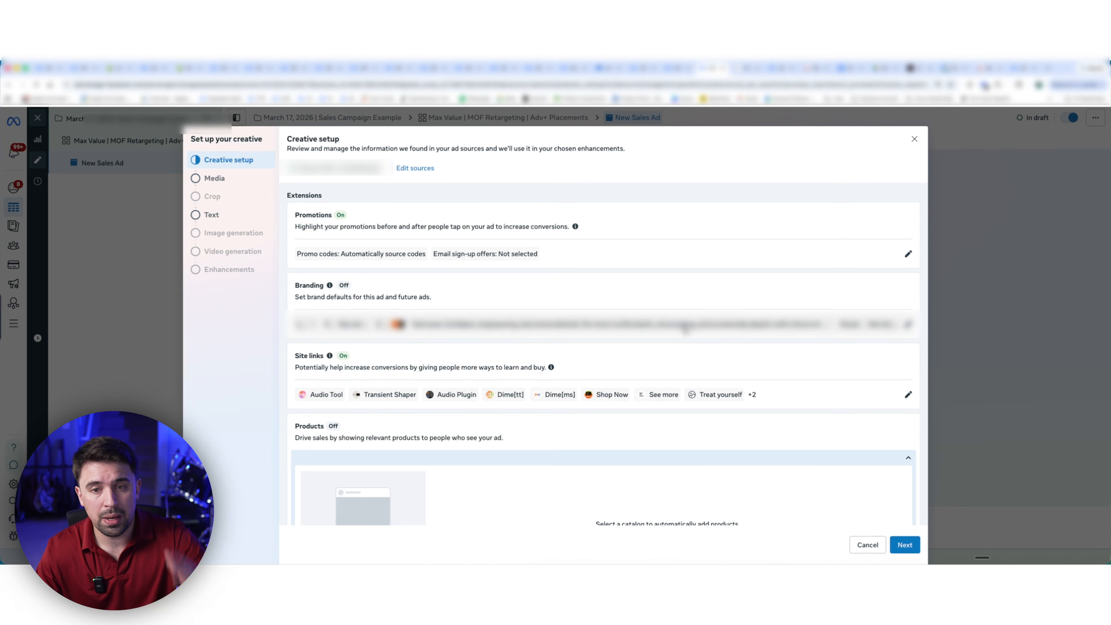
pyautogui.scroll(-3, 685, 329)
pyautogui.scroll(3, 685, 328)
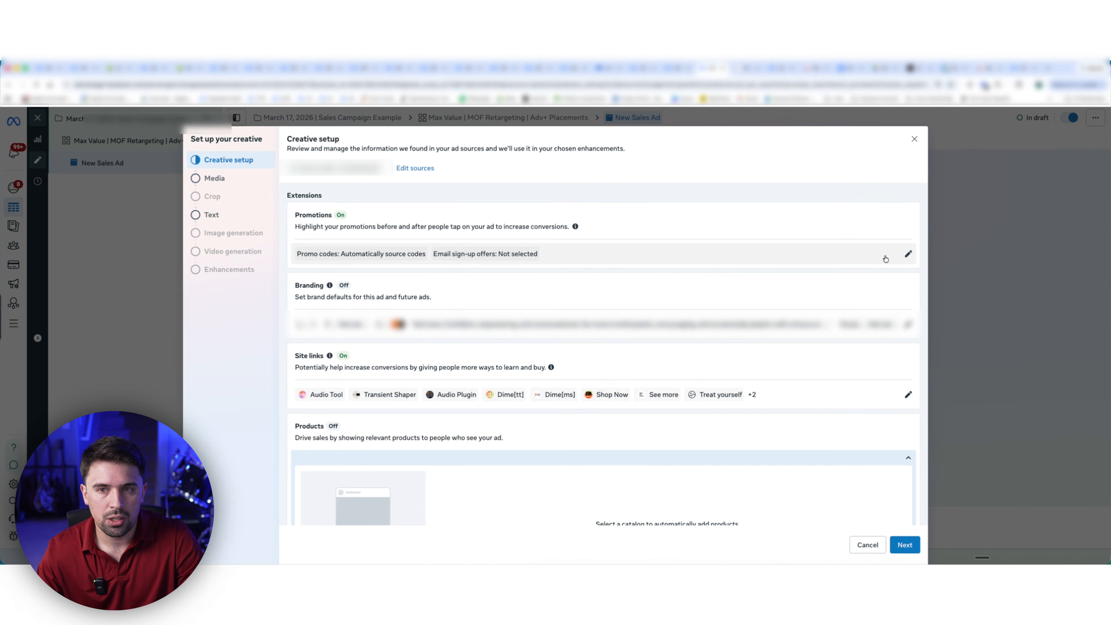
pyautogui.click(908, 253)
pyautogui.click(435, 270)
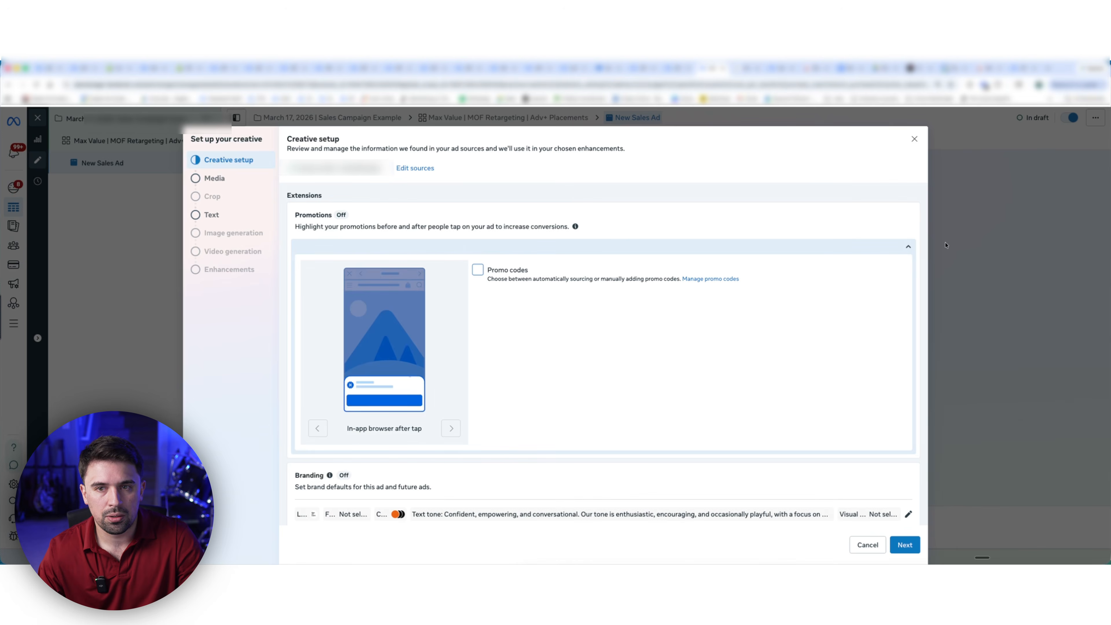
pyautogui.click(914, 245)
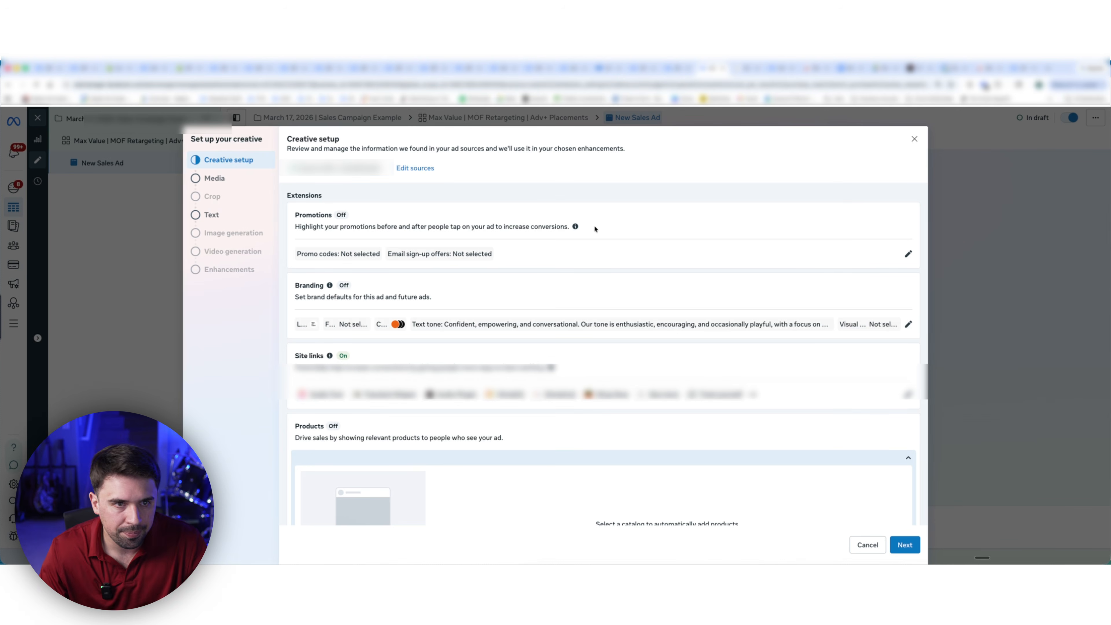
# - Examine the Branding extension's logo, font, color, text tone, visual style and restricted words settings
pyautogui.scroll(-1, 622, 227)
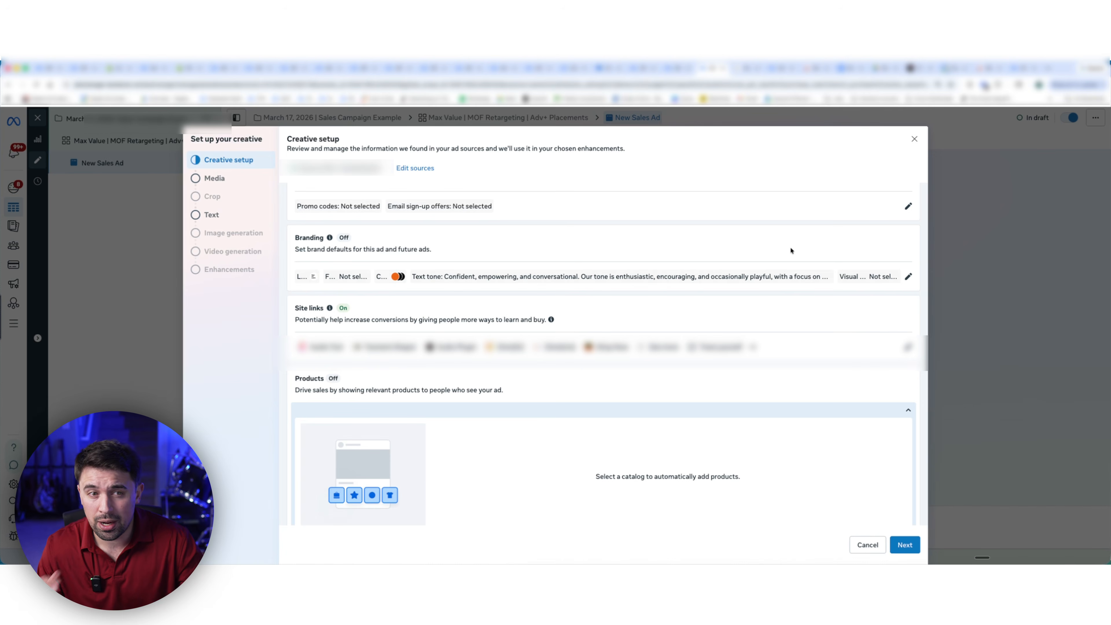
pyautogui.click(908, 276)
pyautogui.scroll(-1, 570, 310)
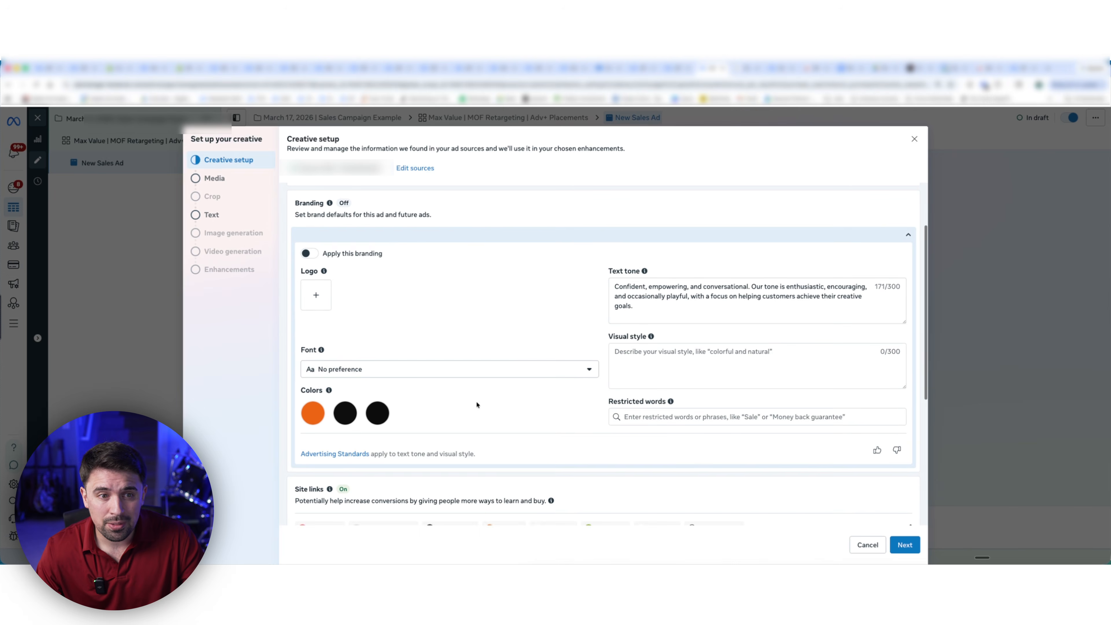
pyautogui.scroll(1, 462, 286)
pyautogui.scroll(1, 461, 286)
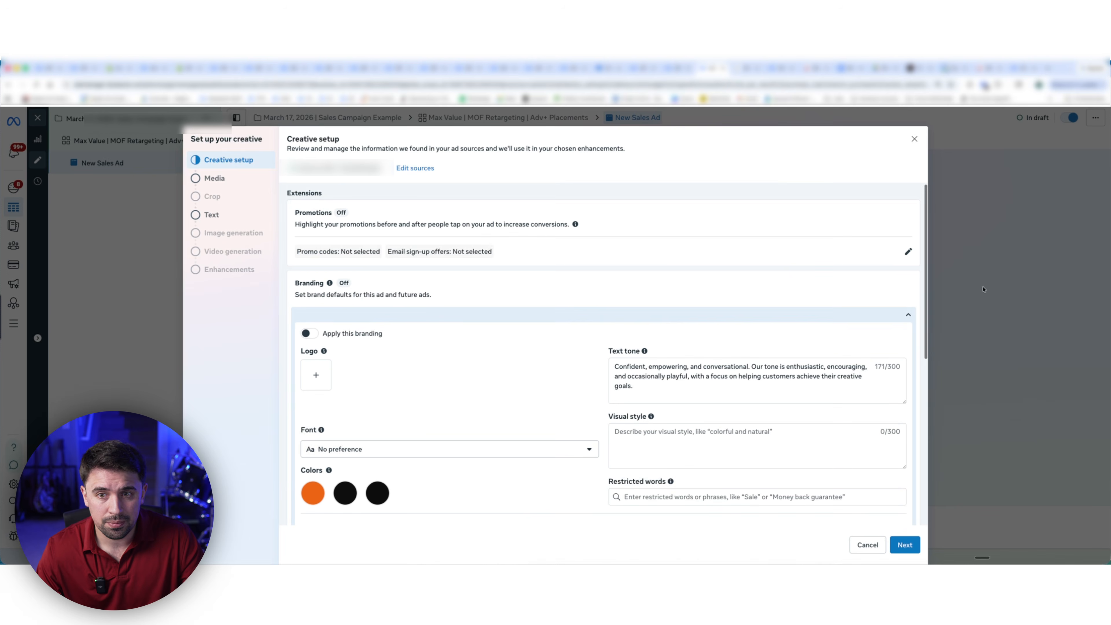
pyautogui.click(905, 316)
# - Turn off the Site links extension in the creative setup
pyautogui.scroll(-1, 742, 338)
pyautogui.scroll(-1, 603, 350)
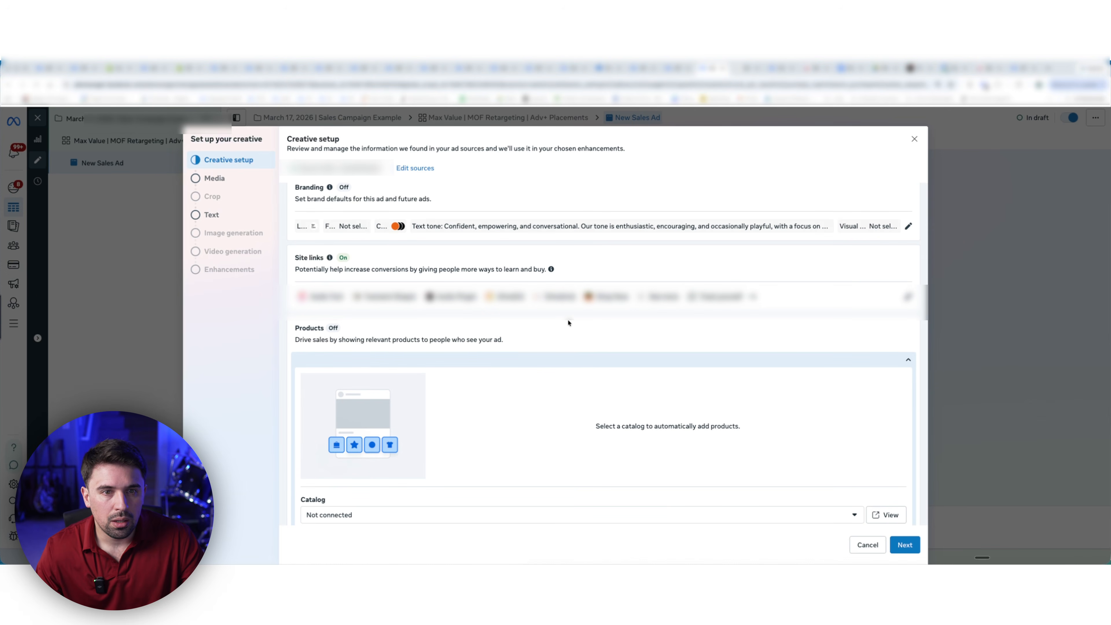
pyautogui.click(799, 292)
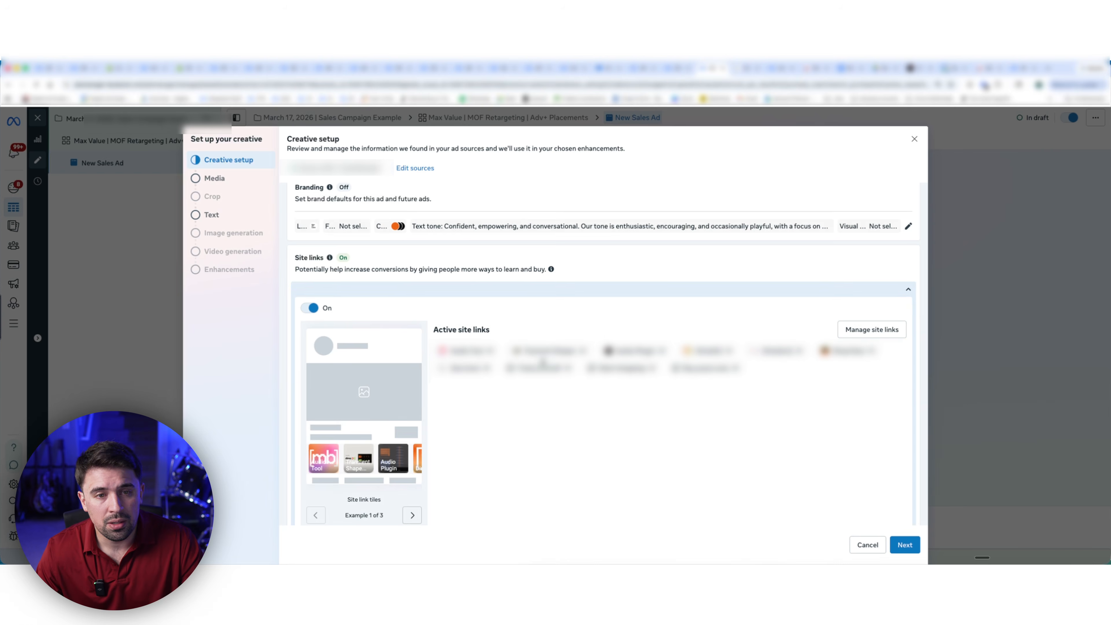
pyautogui.scroll(-1, 542, 362)
pyautogui.moveTo(490, 305)
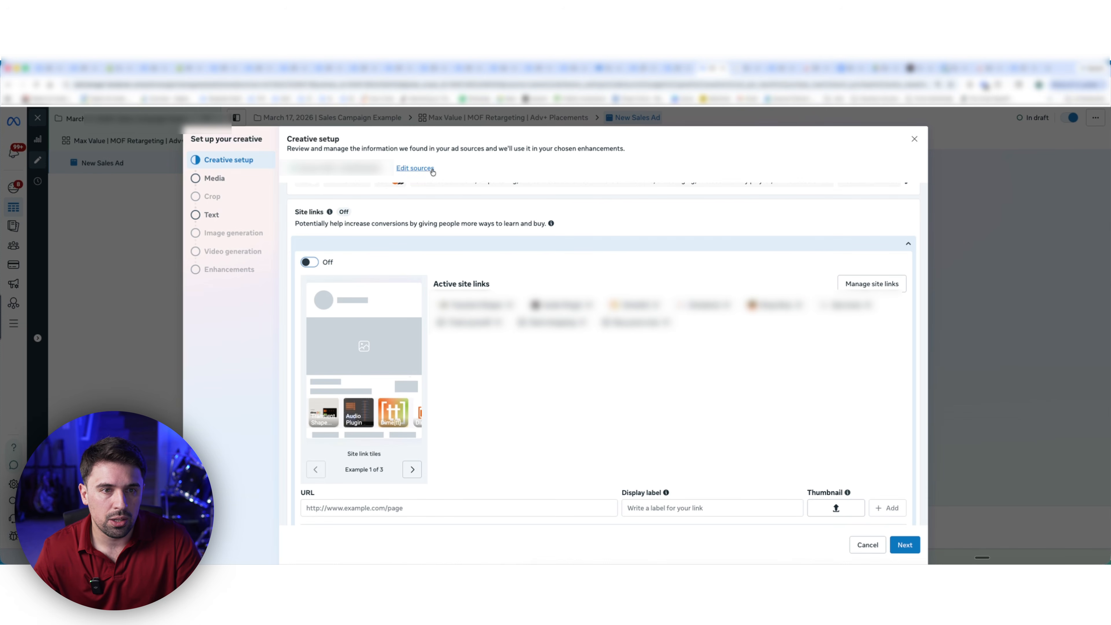
# - Open the creative's source URL for editing, check the Products extension and proceed to media selection
pyautogui.scroll(-5, 511, 334)
pyautogui.scroll(6, 510, 336)
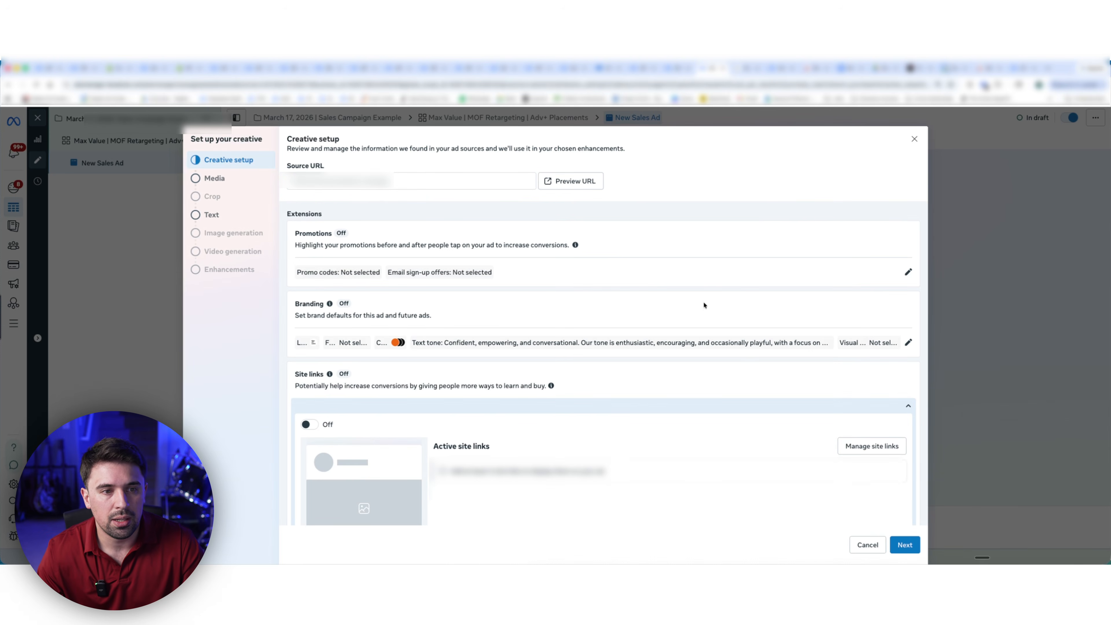
pyautogui.scroll(-5, 720, 285)
pyautogui.click(913, 542)
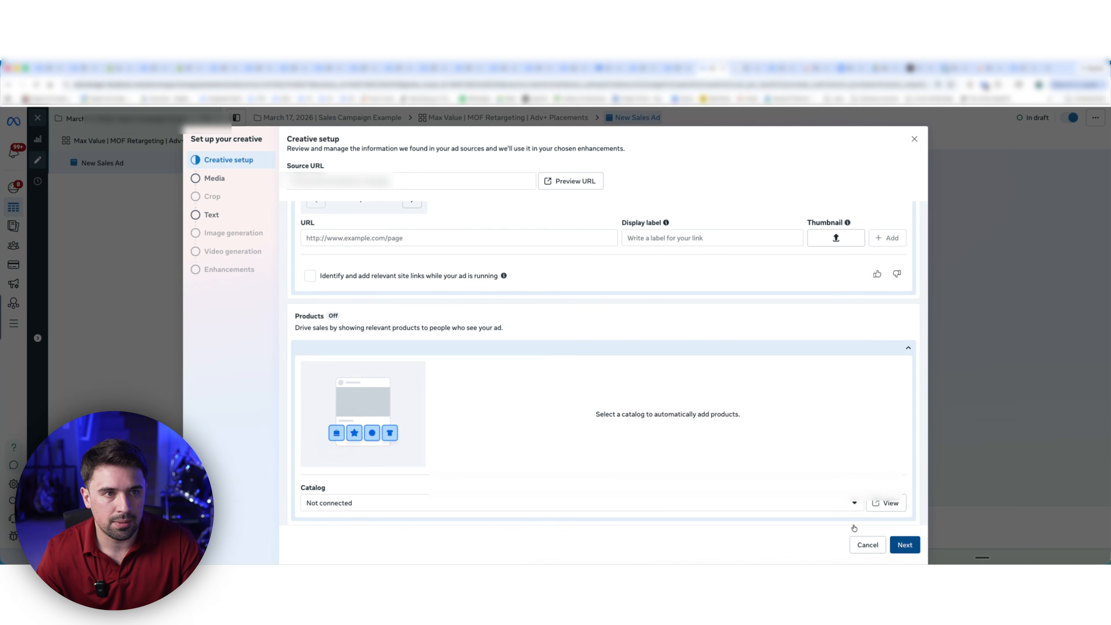
# - Select the account image 4.png as the ad media and accept the original square, vertical and horizontal crops
pyautogui.click(313, 263)
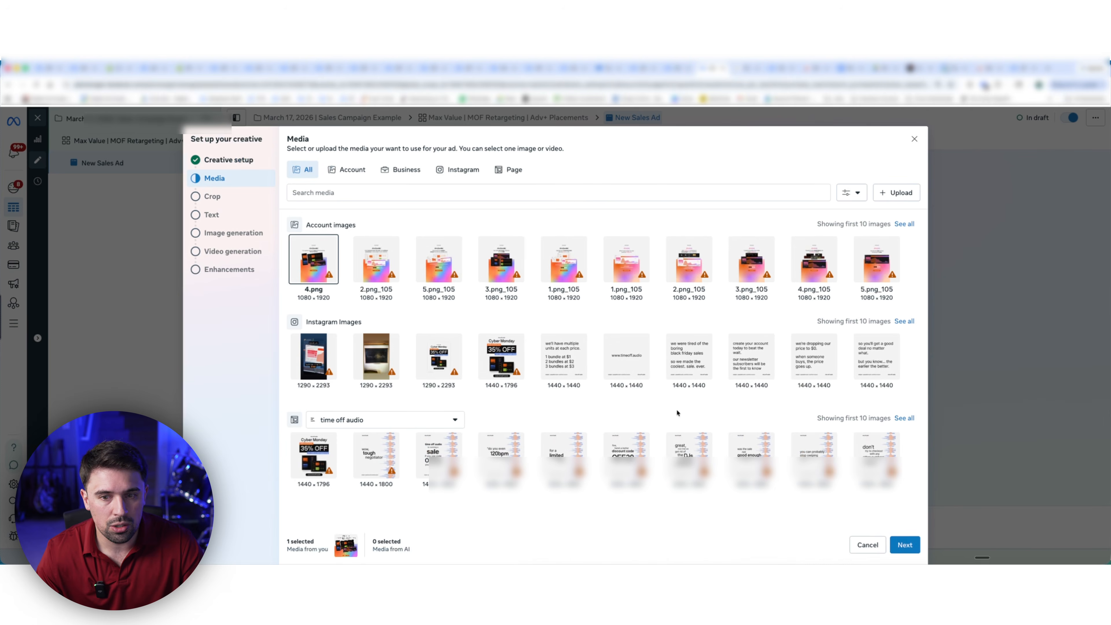
pyautogui.click(903, 544)
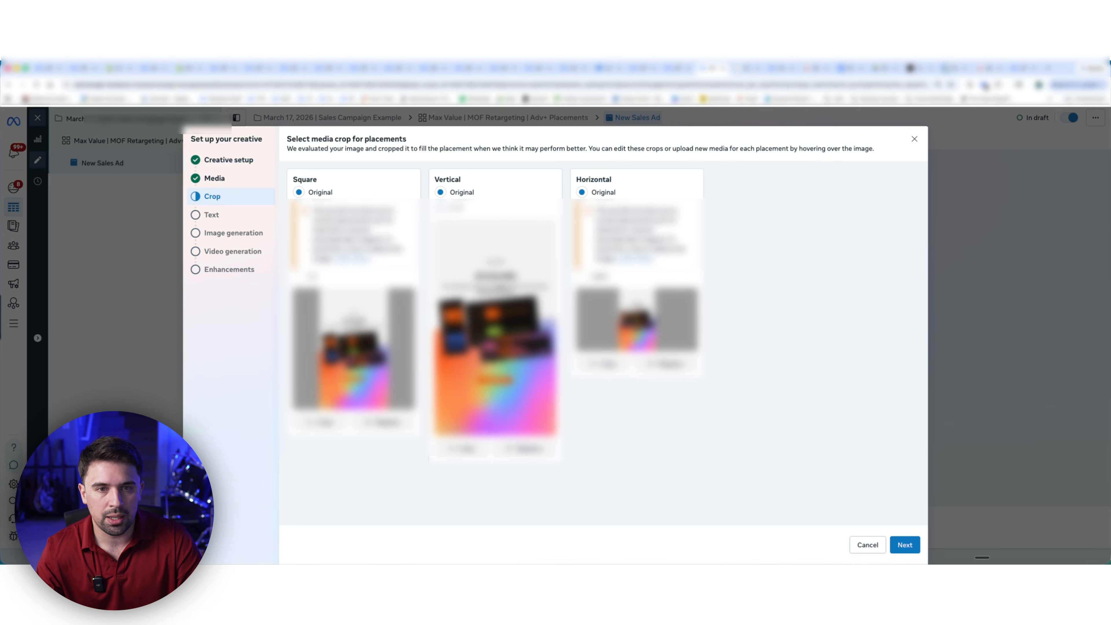
pyautogui.click(909, 549)
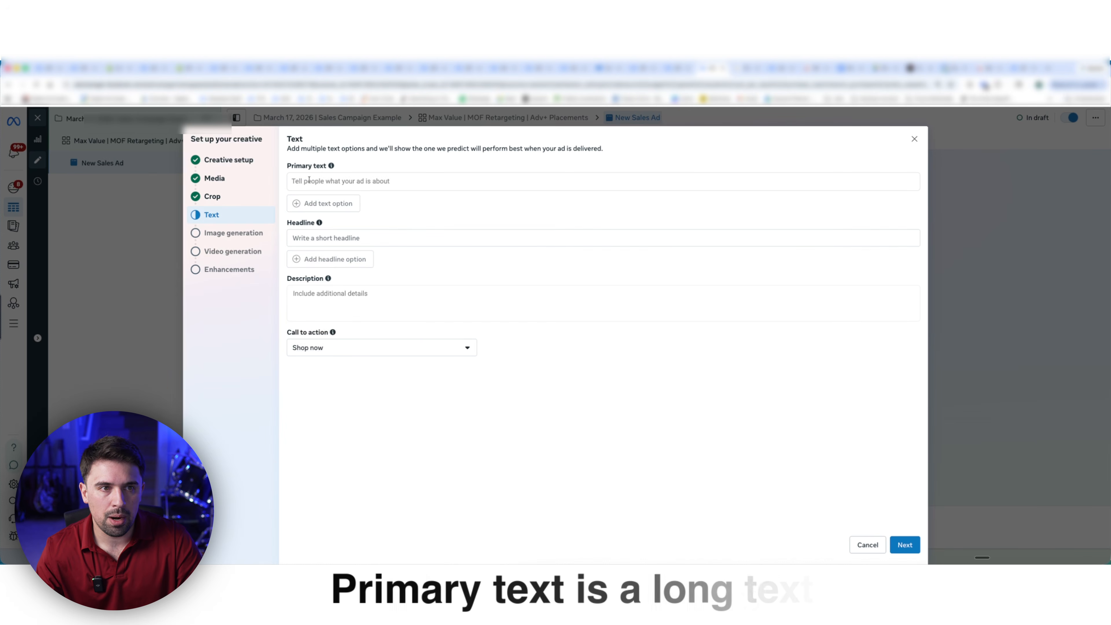
# - Review the primary text, headline, description and call to action fields, then continue without selecting any AI-generated images
pyautogui.click(301, 176)
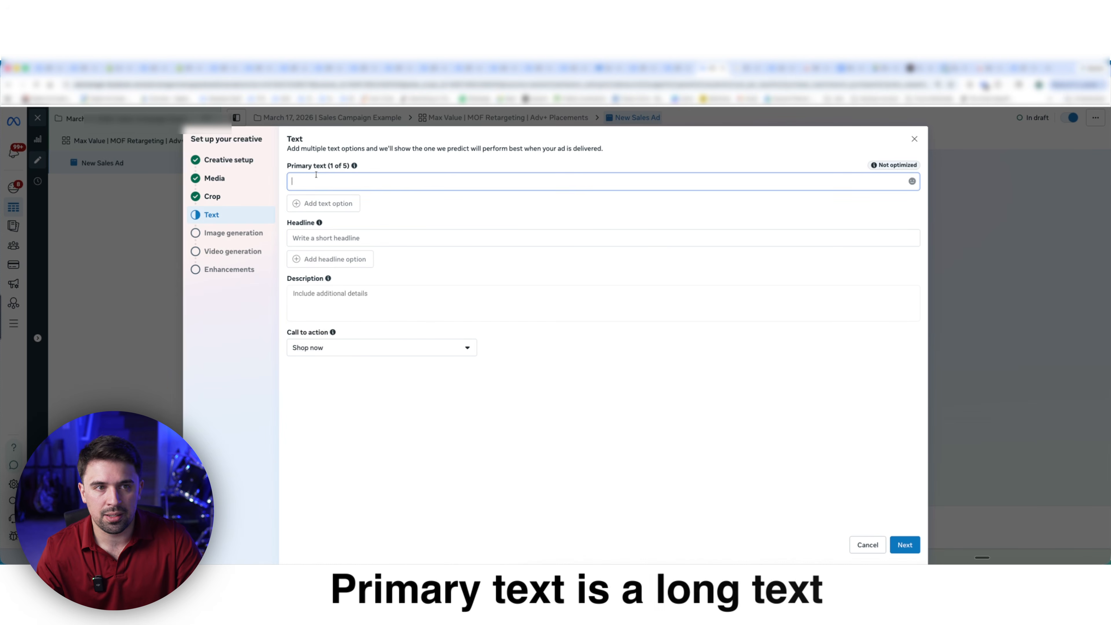
pyautogui.click(350, 238)
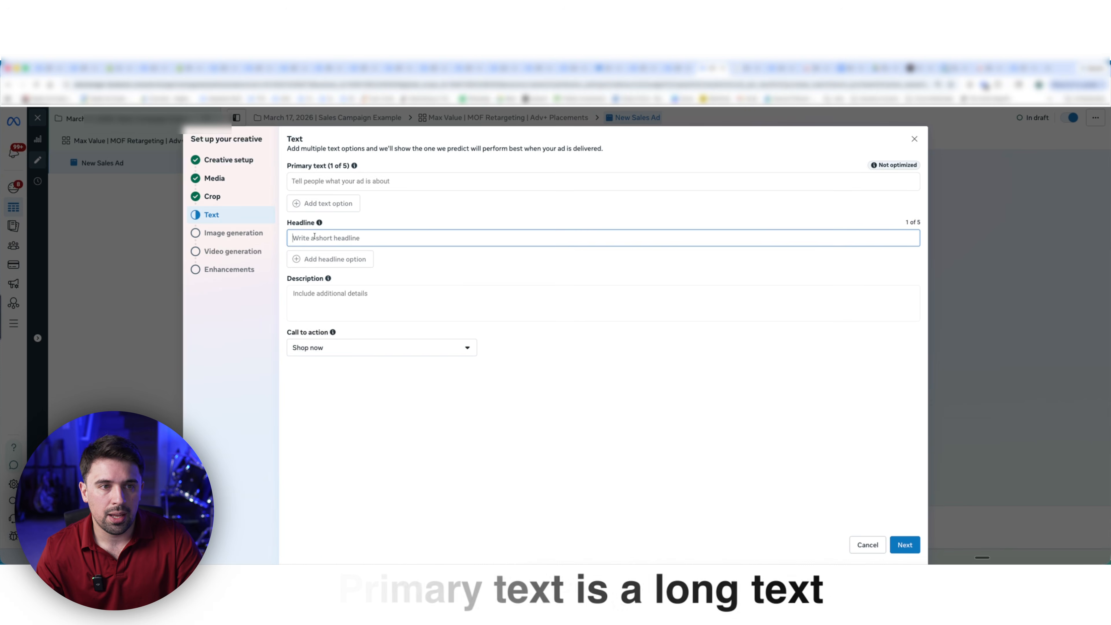
pyautogui.click(435, 291)
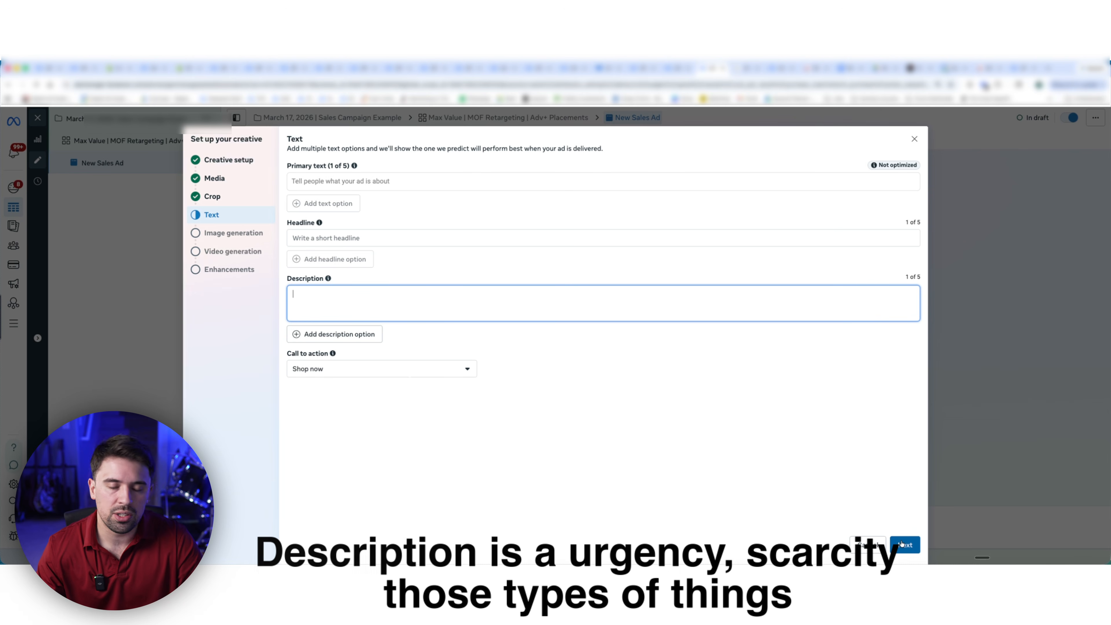
pyautogui.click(458, 368)
pyautogui.click(697, 417)
pyautogui.click(901, 543)
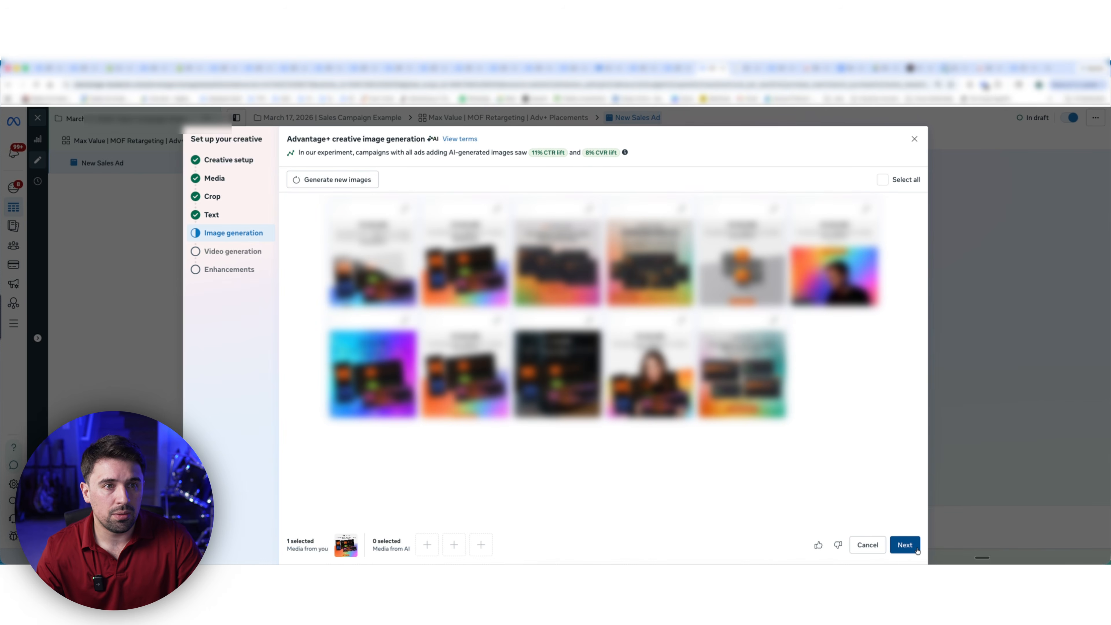
pyautogui.click(904, 545)
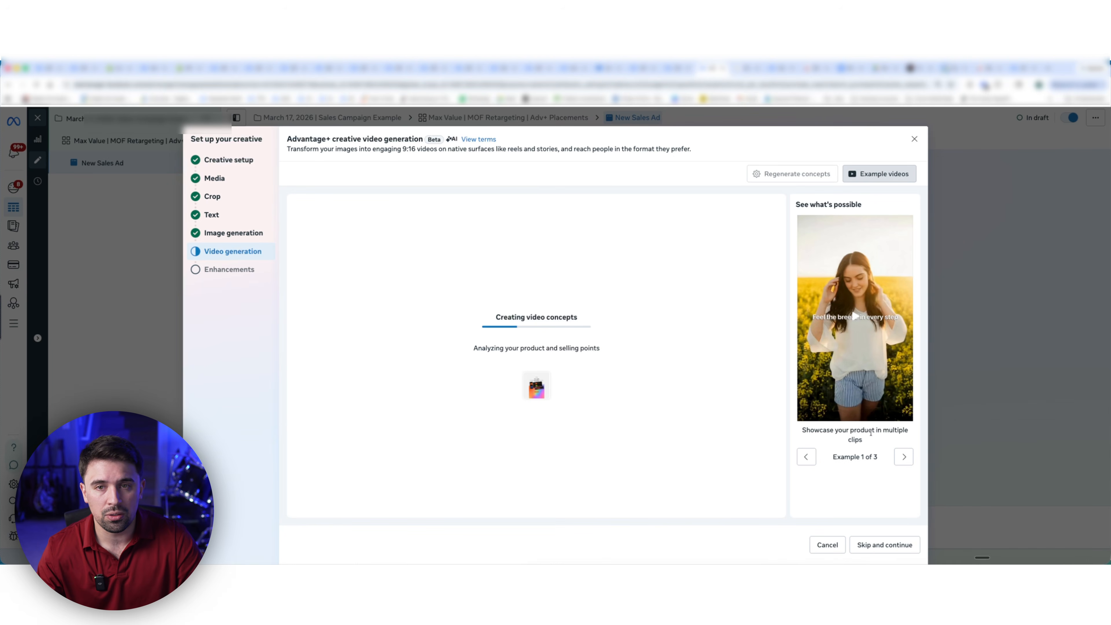
# - Skip AI video generation, review the Advantage+ creative enhancements without turning any on, and finish the creative setup
pyautogui.click(884, 544)
pyautogui.scroll(-10, 570, 370)
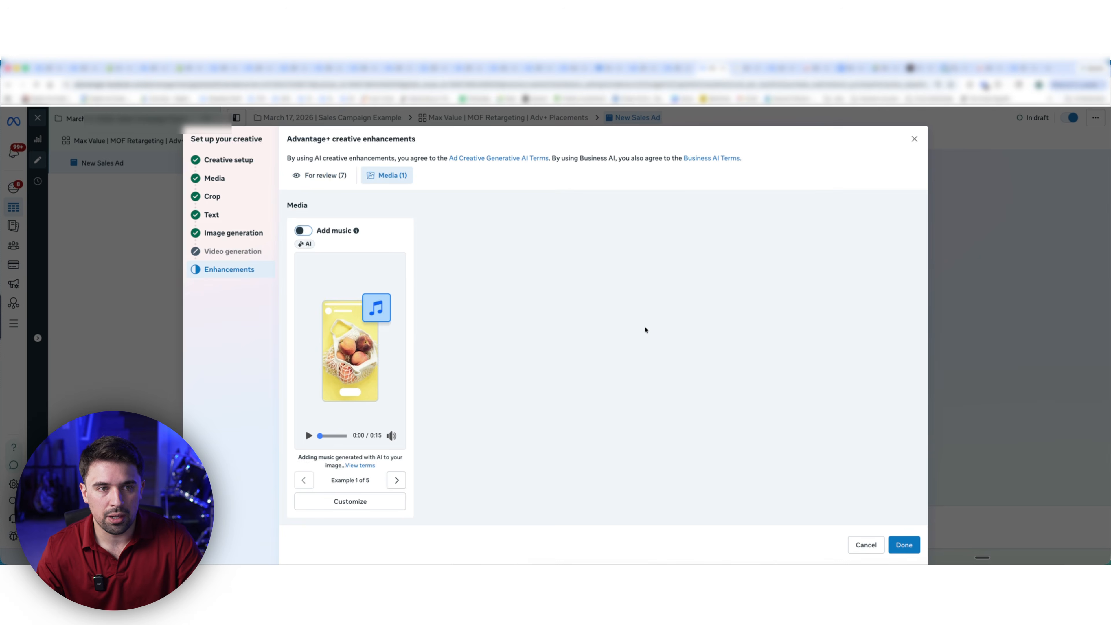
pyautogui.scroll(10, 645, 329)
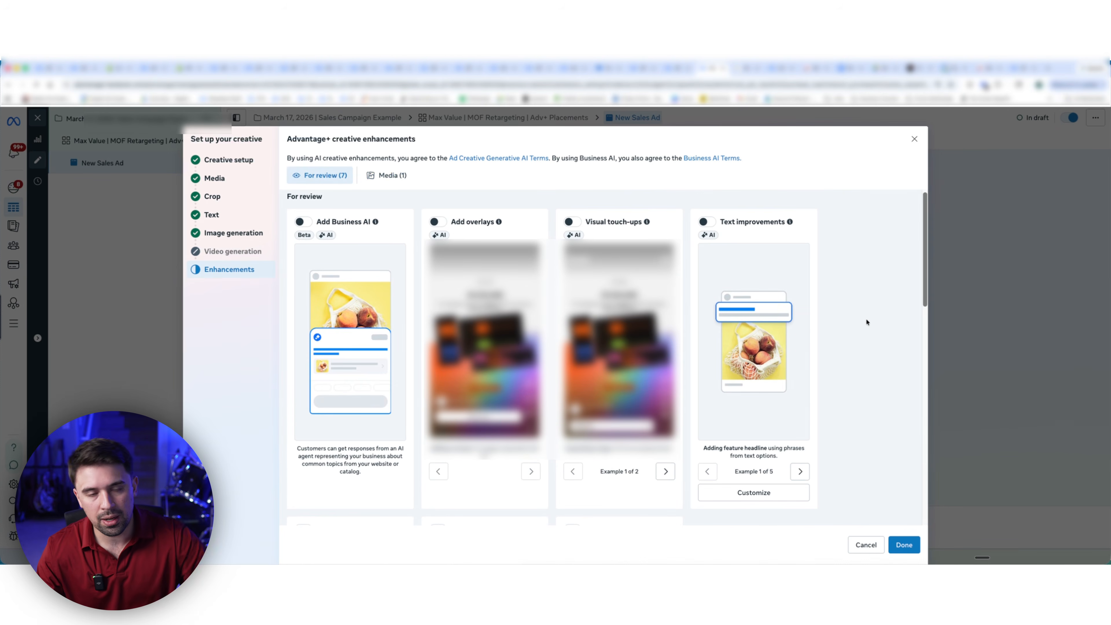
pyautogui.moveTo(499, 222)
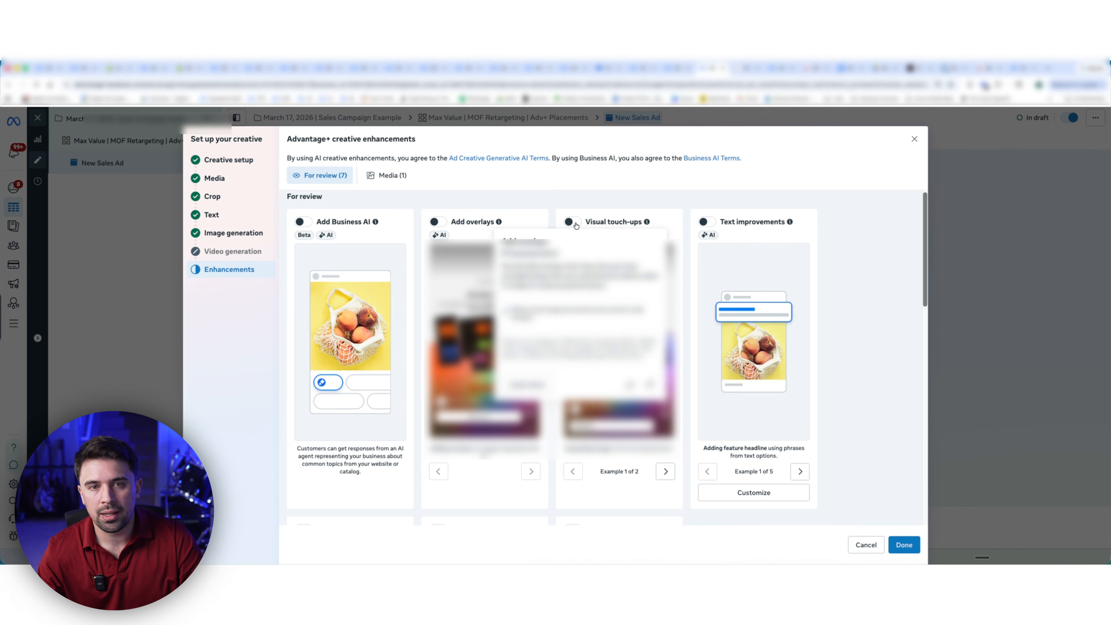
pyautogui.moveTo(792, 226)
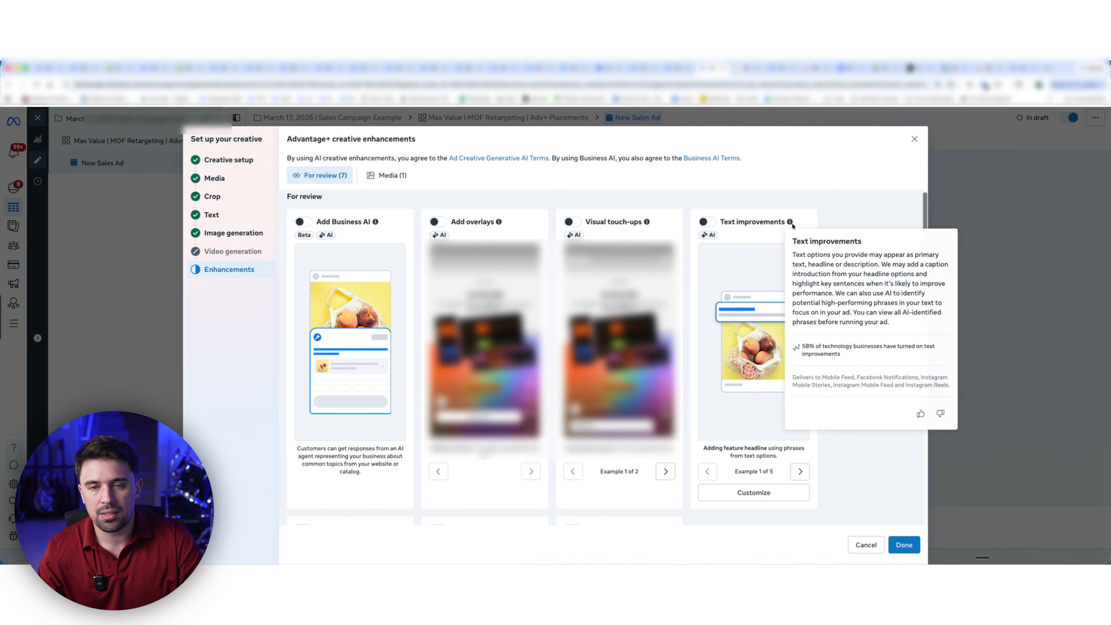
pyautogui.click(909, 550)
# - Enter "test" as the ad's primary text, "test 2" as the headline and "test 3" as the description
pyautogui.scroll(-8, 392, 336)
pyautogui.scroll(-5, 388, 329)
pyautogui.click(508, 300)
pyautogui.click(472, 360)
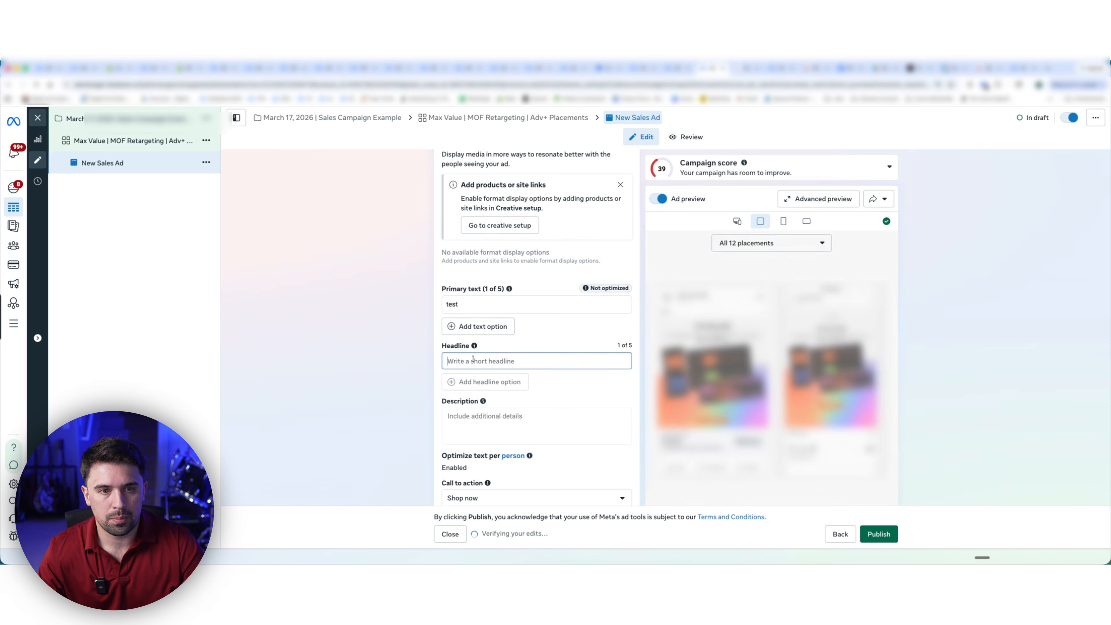
pyautogui.write('test 2')
pyautogui.click(466, 421)
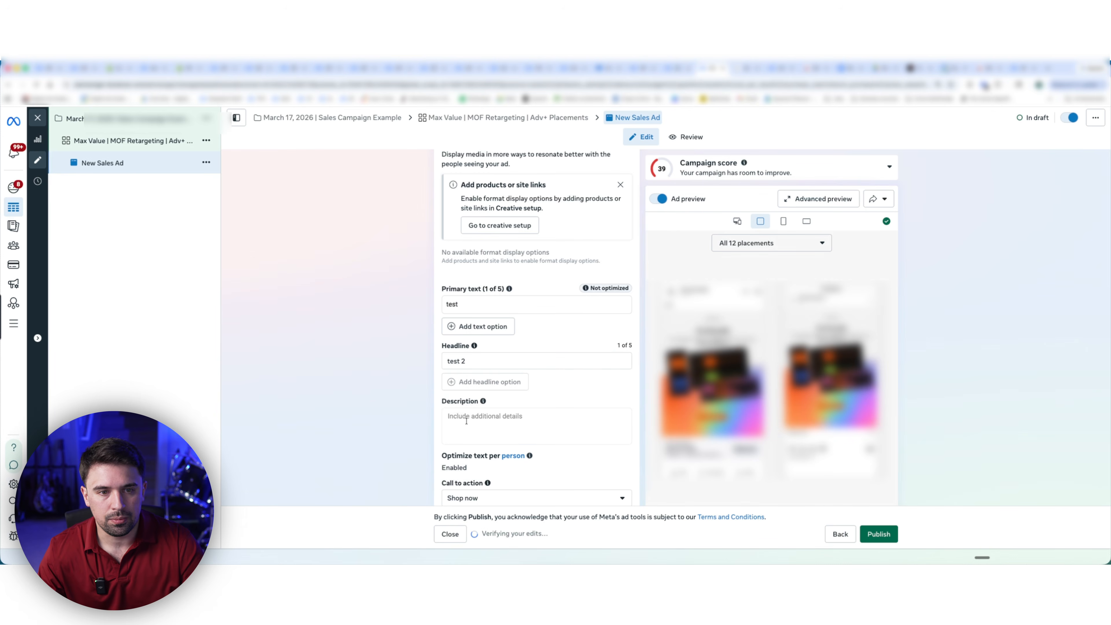
pyautogui.write('test 3')
pyautogui.click(412, 361)
# - Review the ad's primary text, headline and description entries in the ad creative section
pyautogui.doubleClick(463, 300)
pyautogui.click(419, 307)
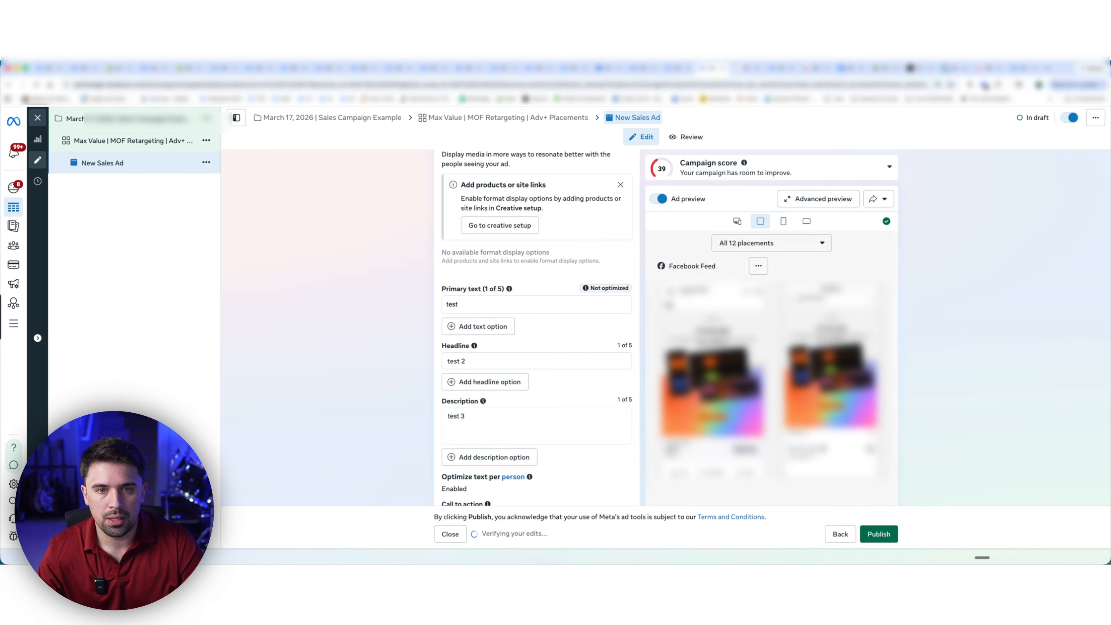
pyautogui.click(498, 303)
pyautogui.doubleClick(471, 305)
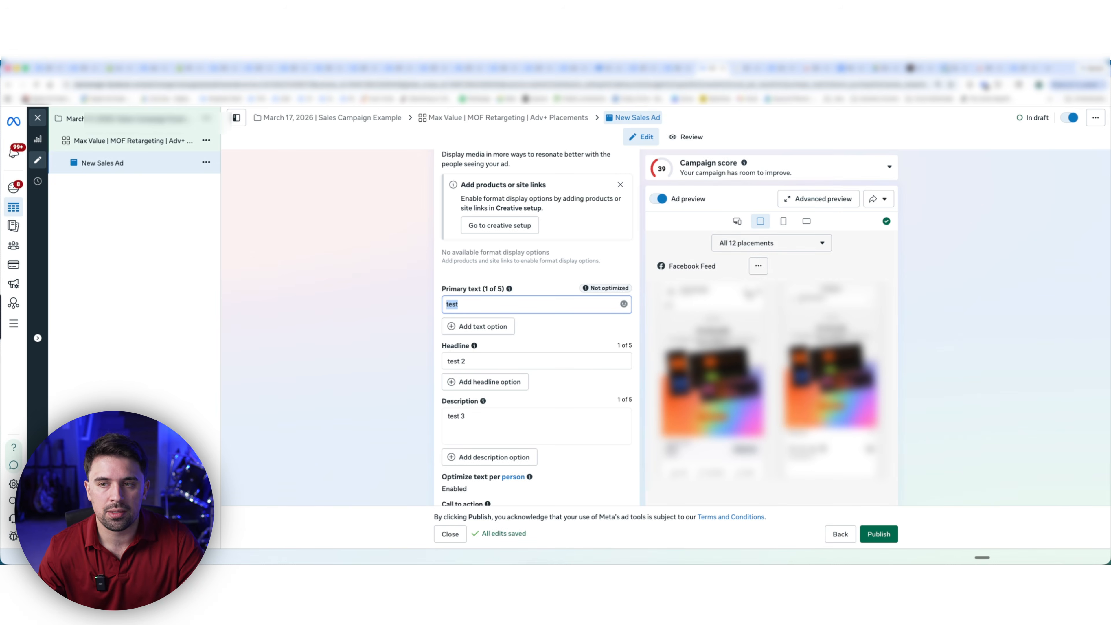
pyautogui.moveTo(479, 363); pyautogui.dragTo(417, 361)
pyautogui.click(417, 360)
pyautogui.moveTo(498, 359); pyautogui.dragTo(355, 348)
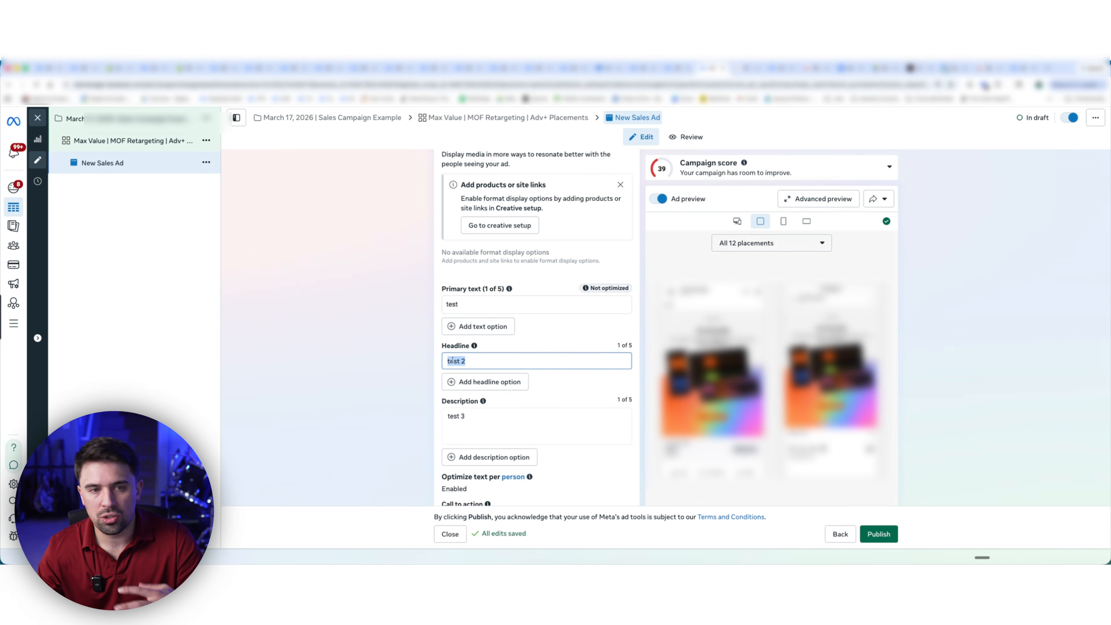
pyautogui.click(517, 421)
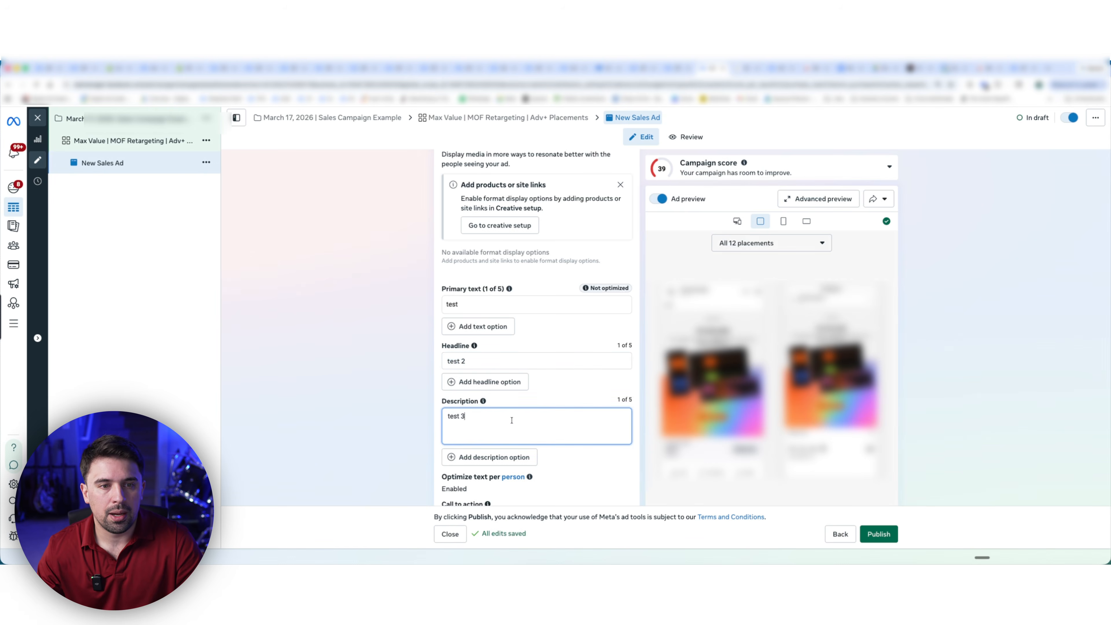
pyautogui.click(366, 390)
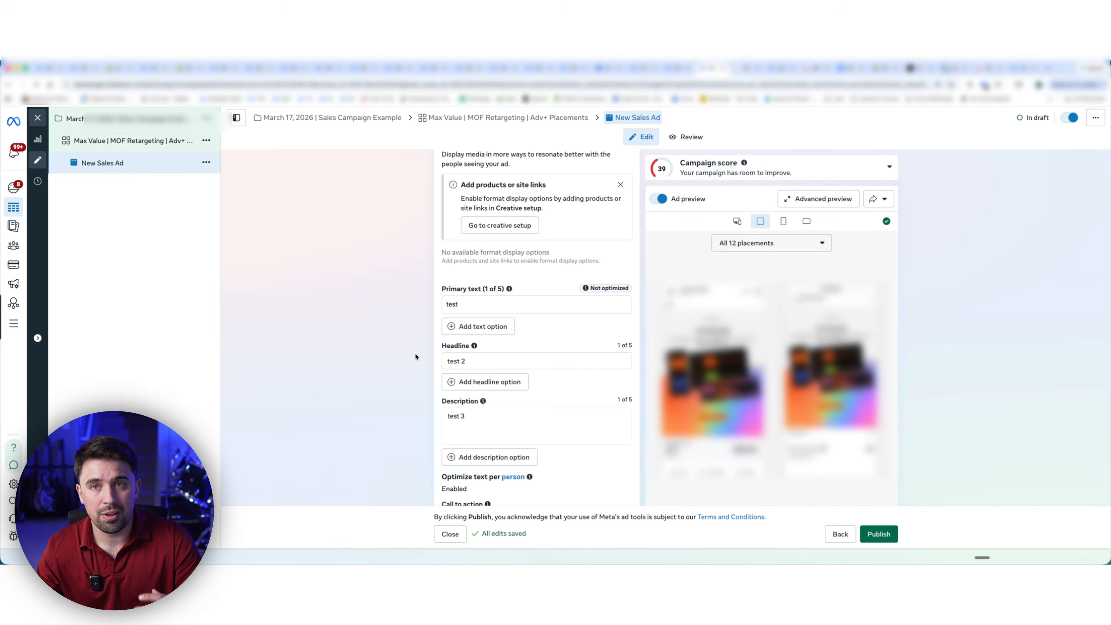
pyautogui.scroll(-1, 389, 405)
pyautogui.scroll(3, 385, 398)
pyautogui.scroll(-3, 393, 394)
pyautogui.scroll(-1, 412, 374)
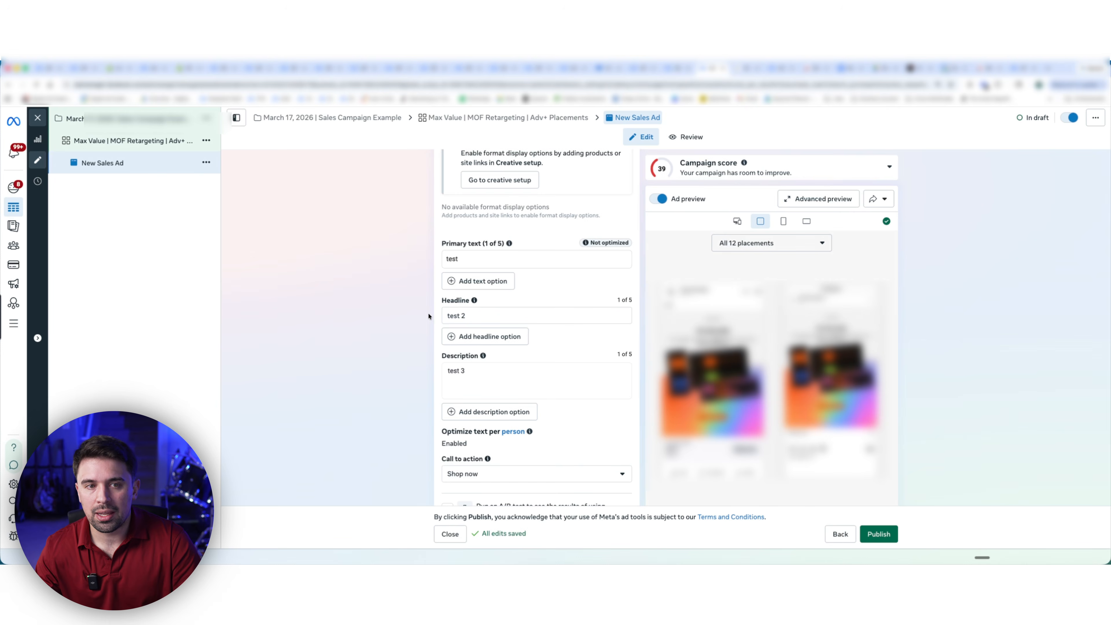
pyautogui.moveTo(490, 257); pyautogui.dragTo(430, 257)
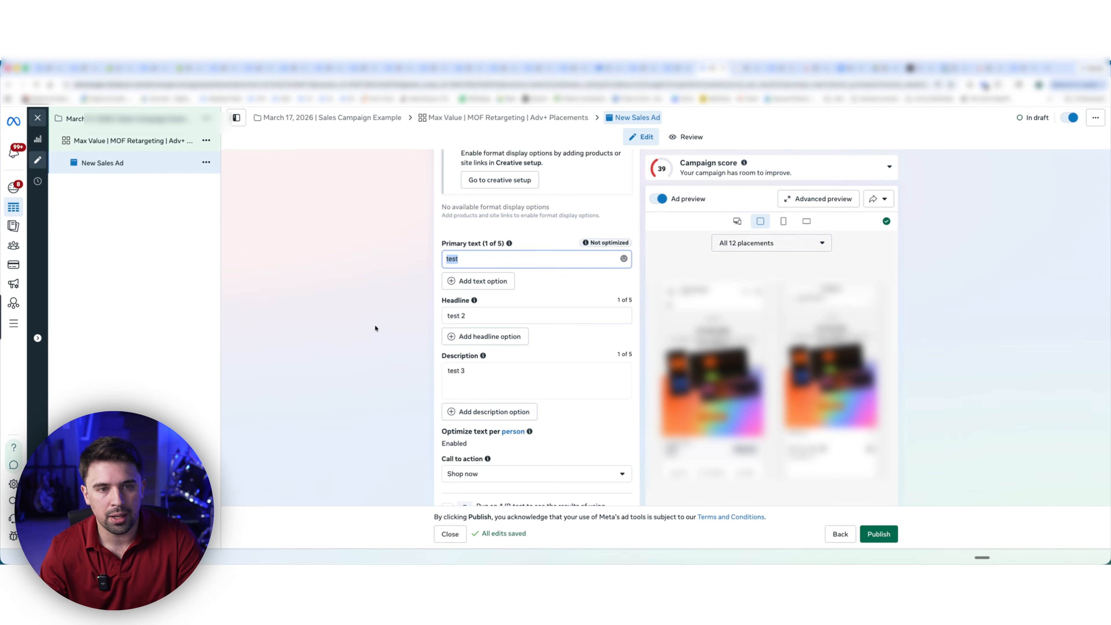
pyautogui.scroll(-3, 323, 326)
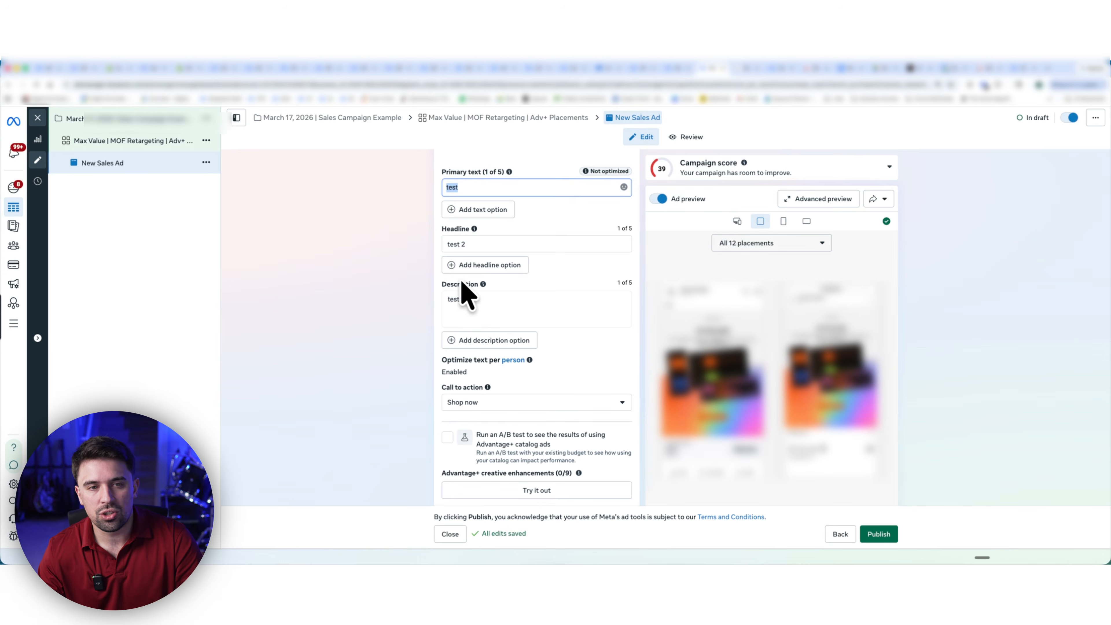
pyautogui.click(490, 298)
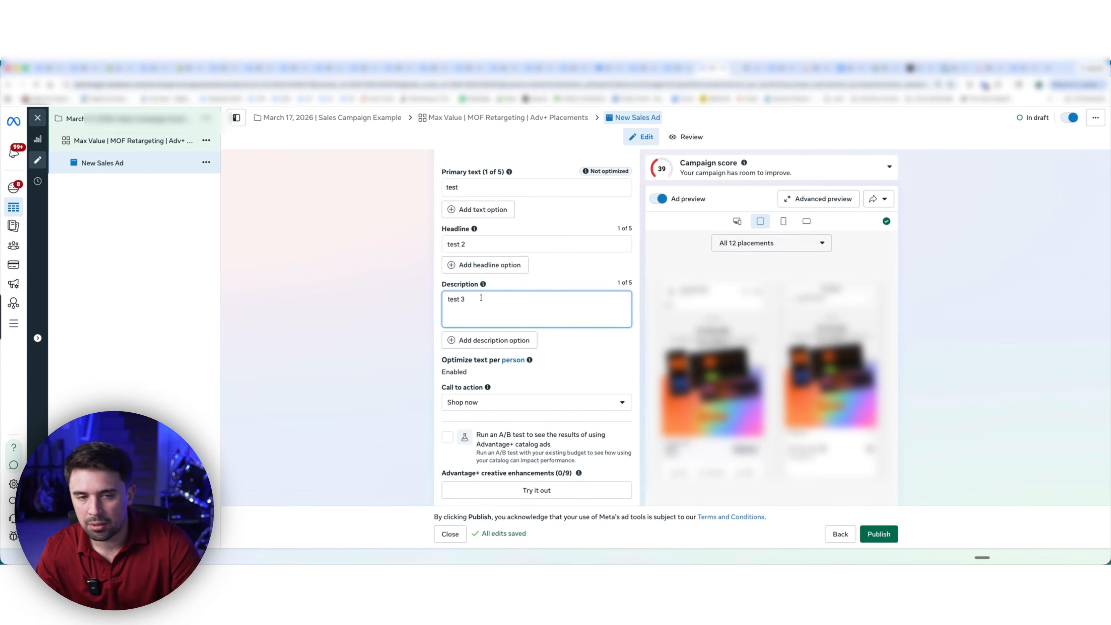
# - Turn off Show summaries, Relevant comments, Adjust brightness and contrast, Reveal details over time and Show spotlights in the essential enhancements, and save
pyautogui.scroll(-2, 379, 320)
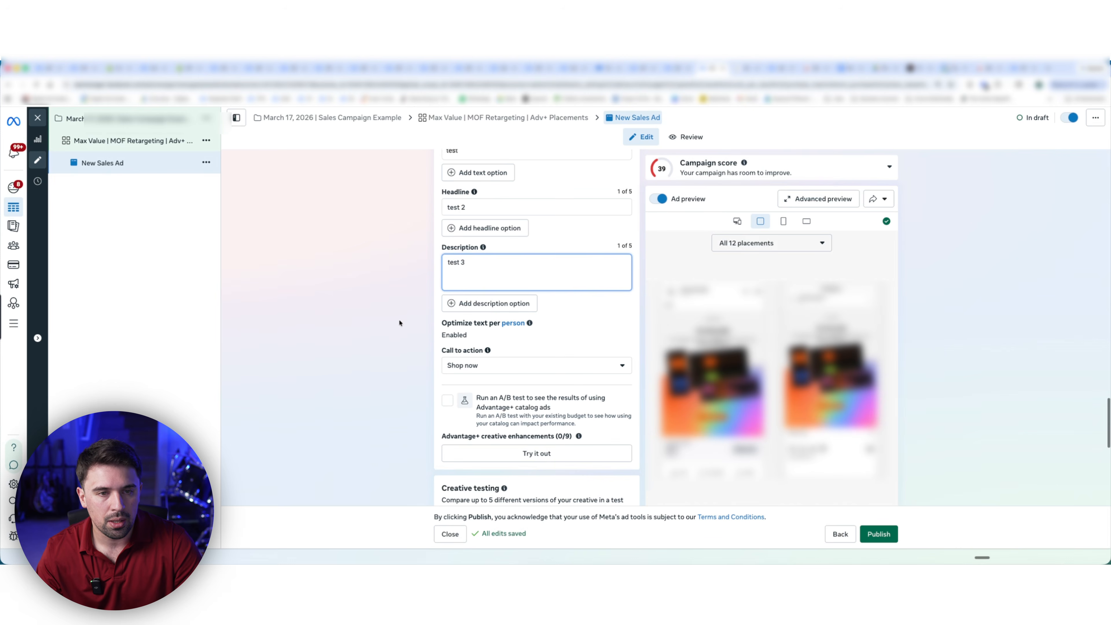
pyautogui.moveTo(446, 335); pyautogui.dragTo(467, 335)
pyautogui.scroll(-2, 503, 372)
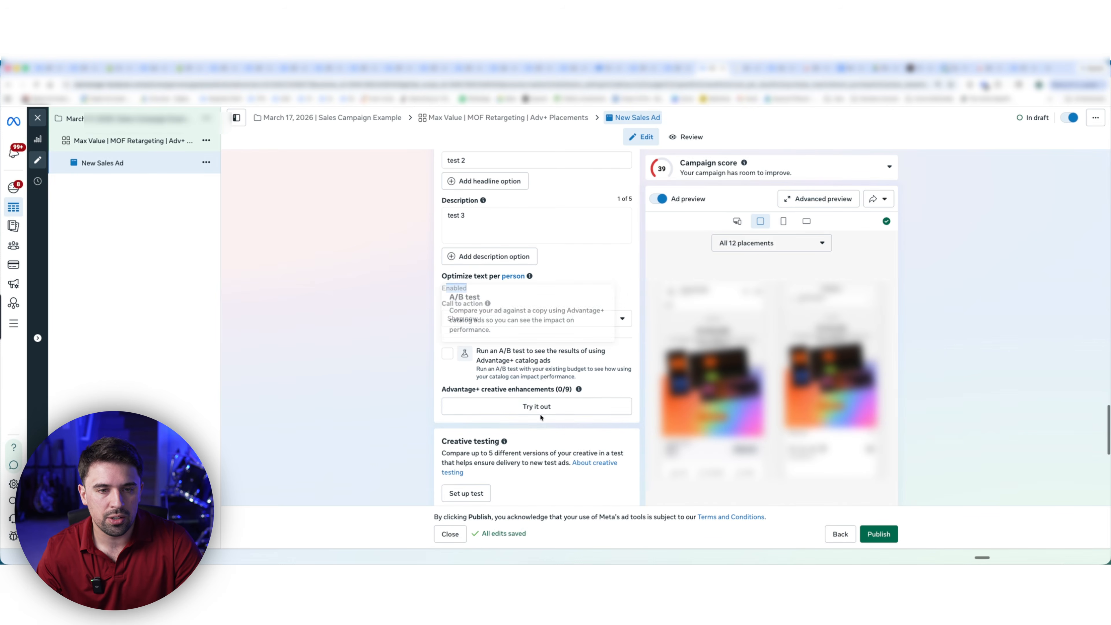
pyautogui.click(531, 405)
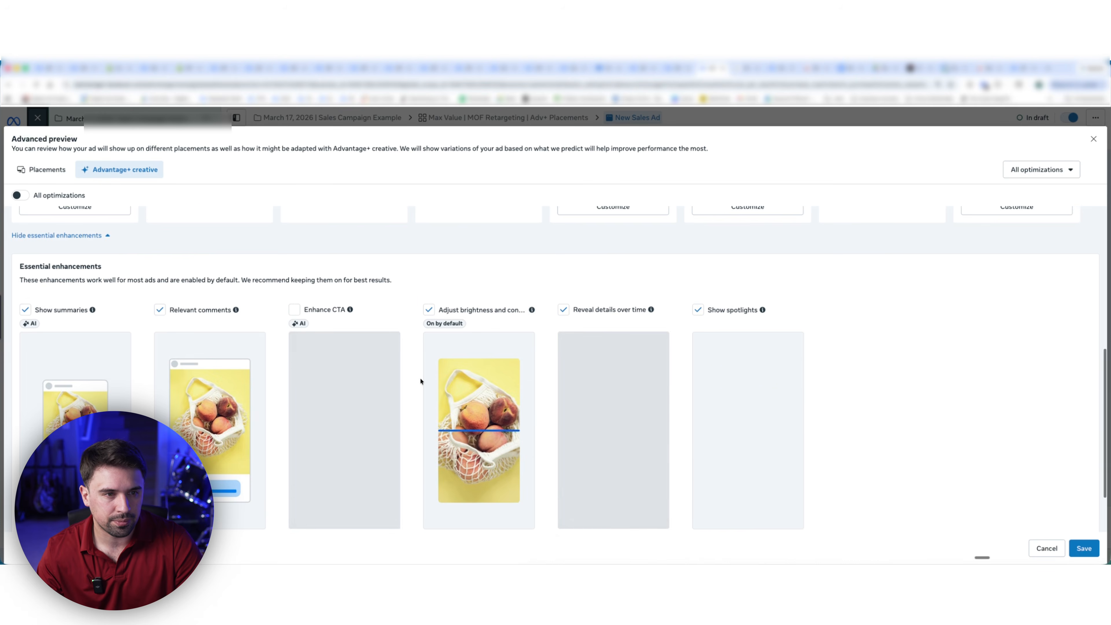
pyautogui.click(160, 310)
pyautogui.scroll(-2, 896, 431)
pyautogui.click(698, 237)
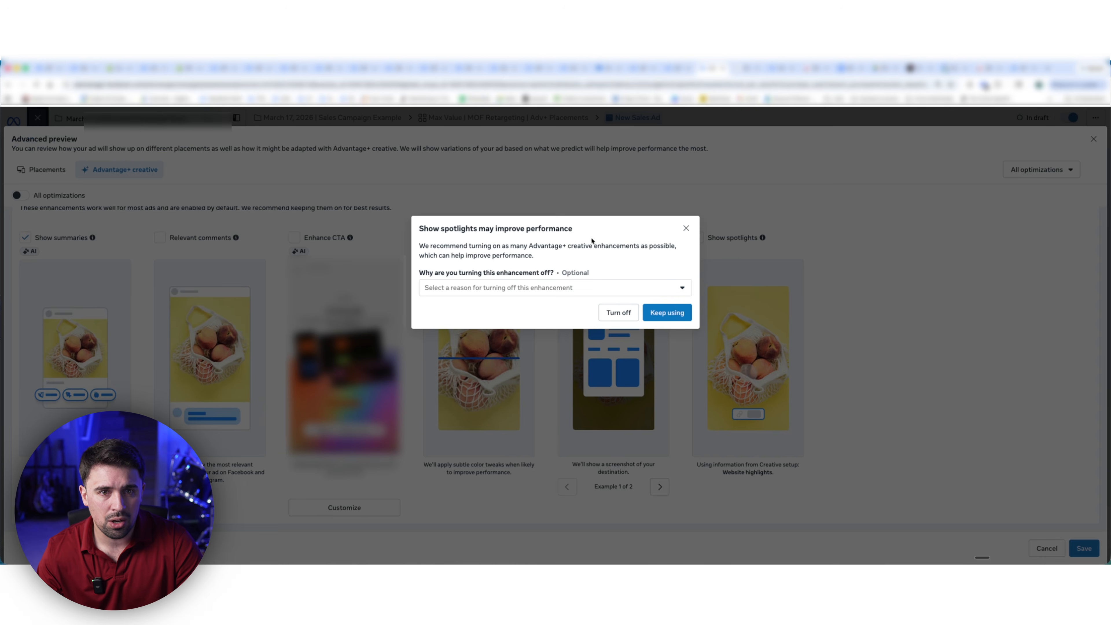
pyautogui.click(615, 313)
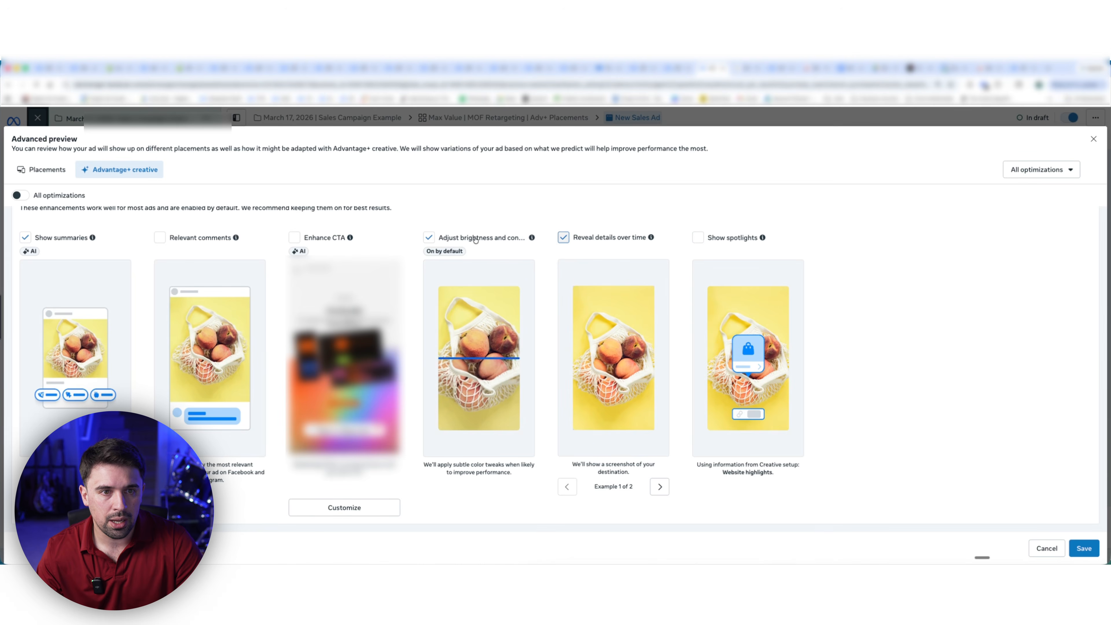
pyautogui.click(428, 237)
pyautogui.click(25, 237)
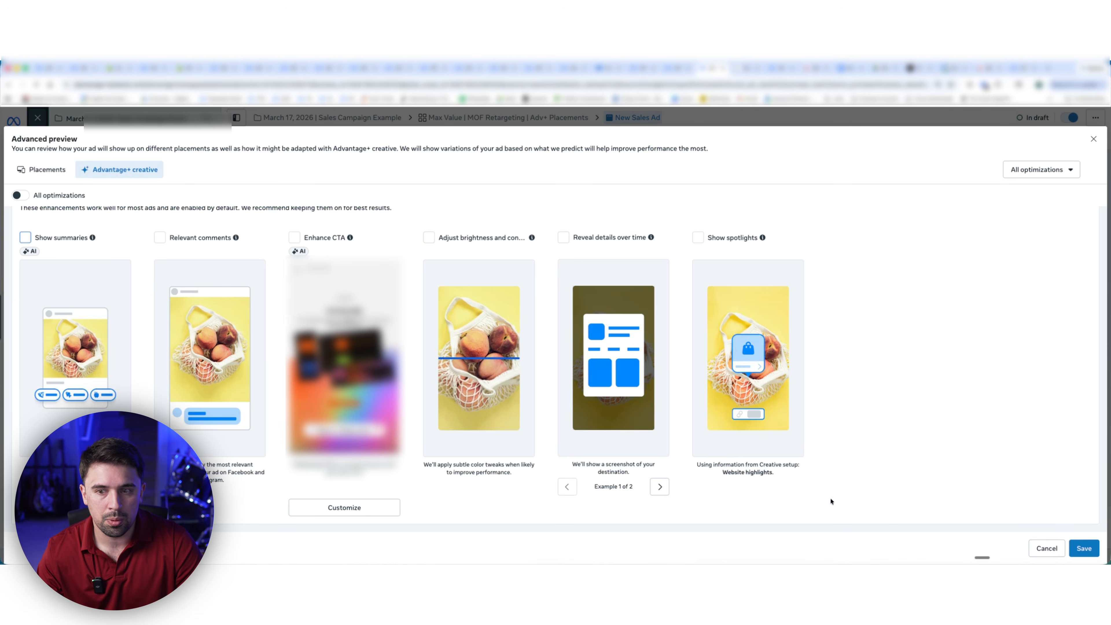
pyautogui.click(1083, 548)
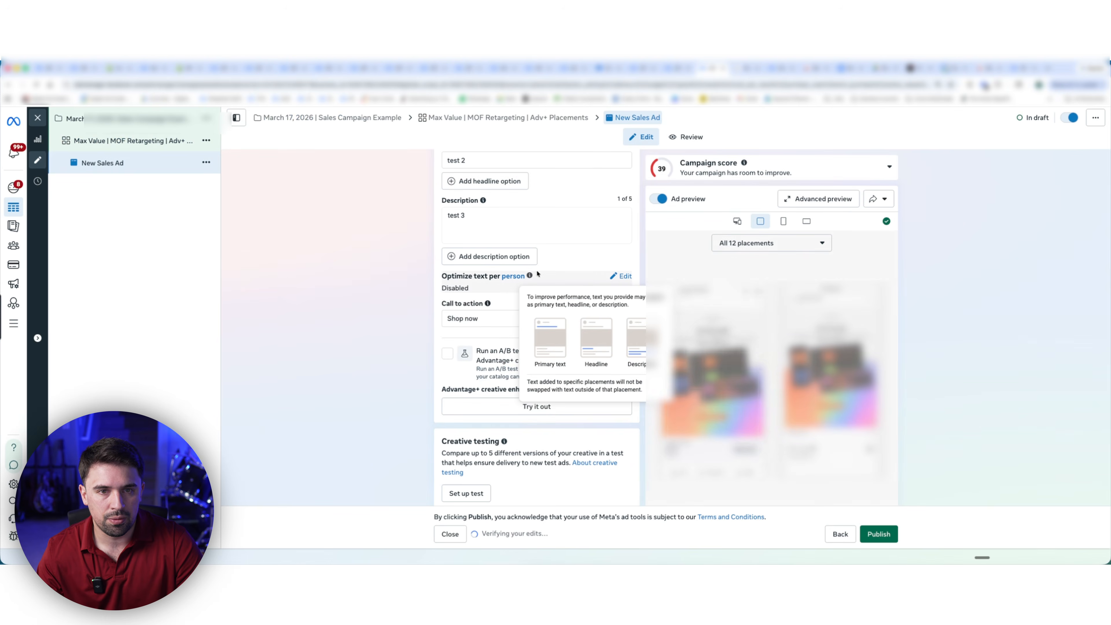
# - Recheck the Advantage+ creative enhancements without changing them, and review the ad's Creative testing and Tracking settings
pyautogui.moveTo(529, 277)
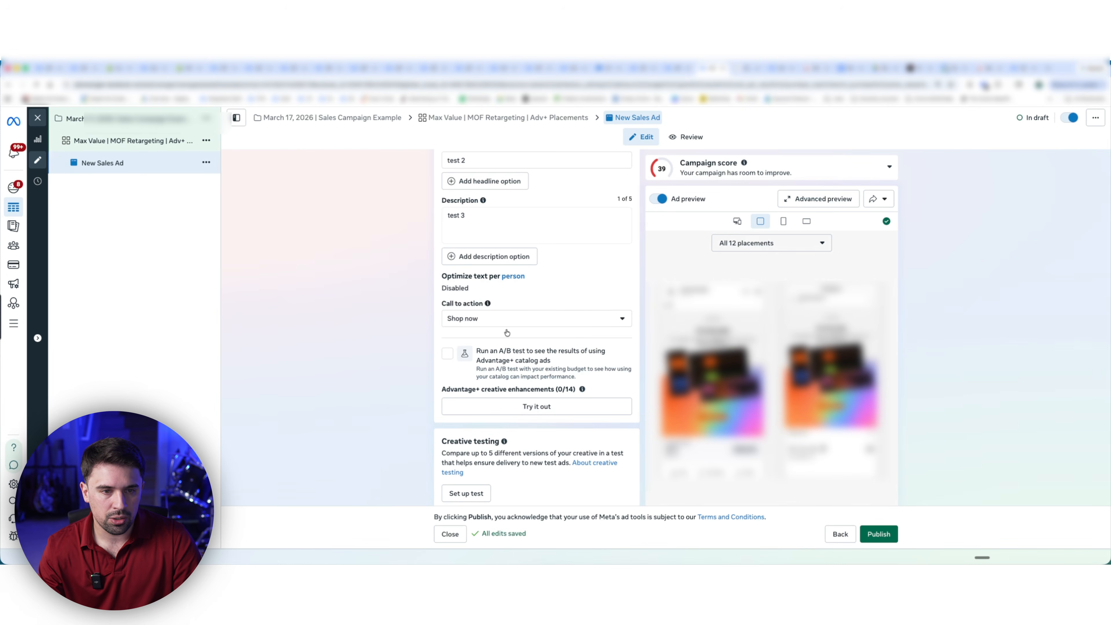
pyautogui.click(539, 405)
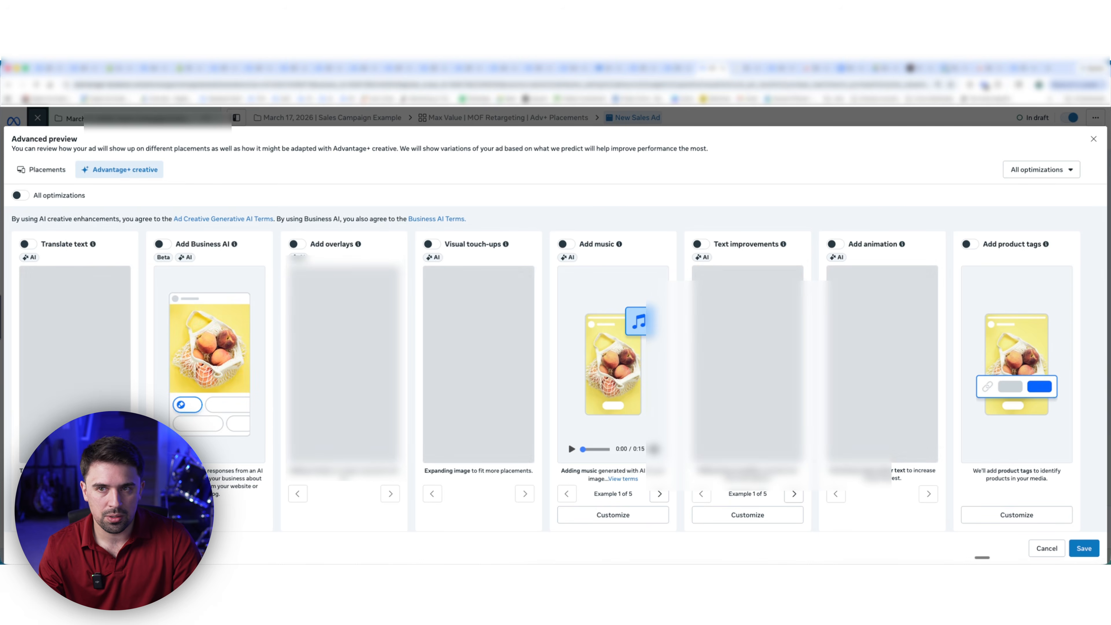
pyautogui.press('Escape')
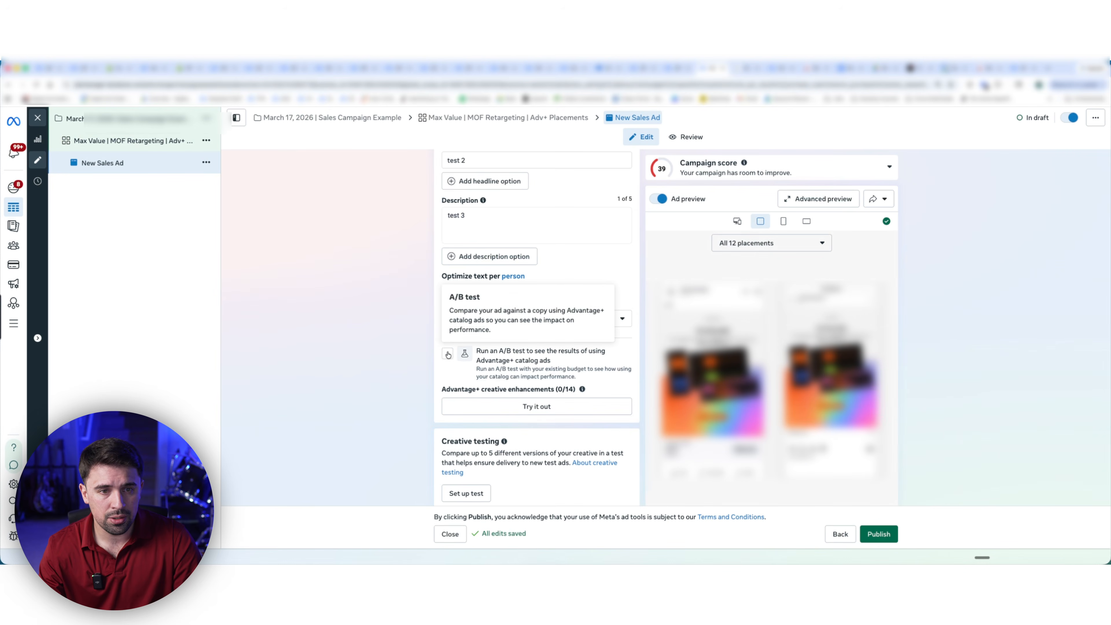
pyautogui.scroll(-6, 374, 316)
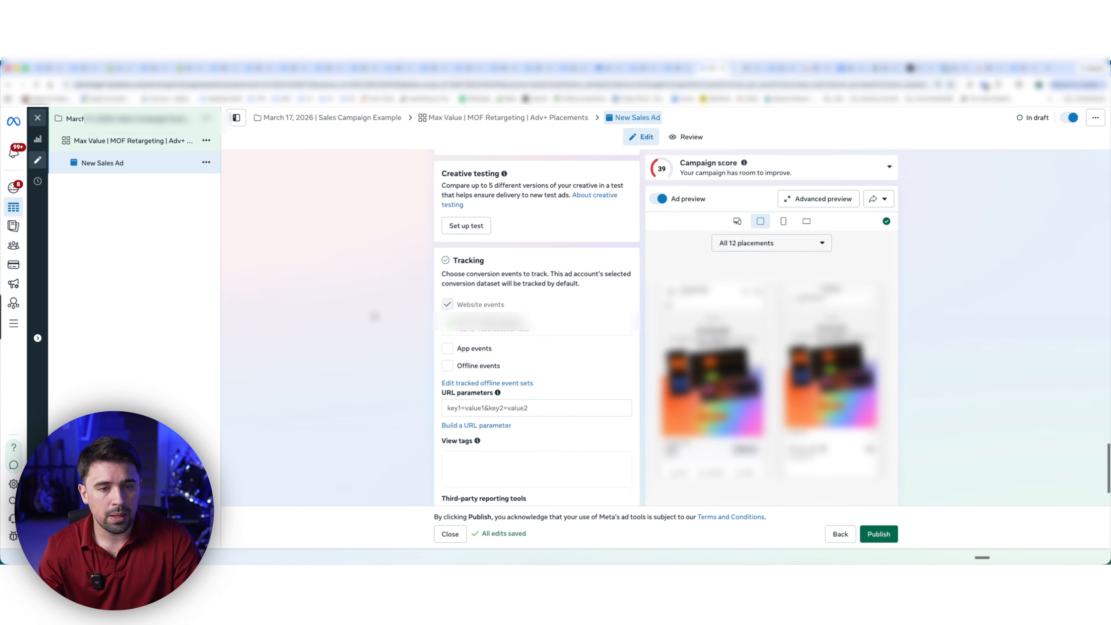
pyautogui.scroll(-2, 374, 316)
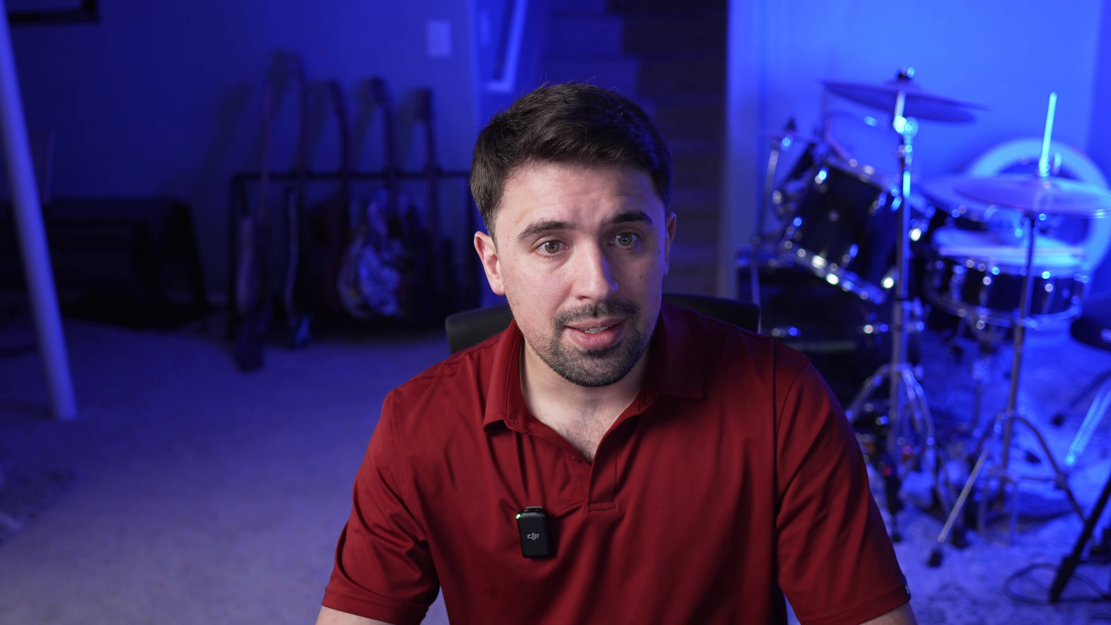